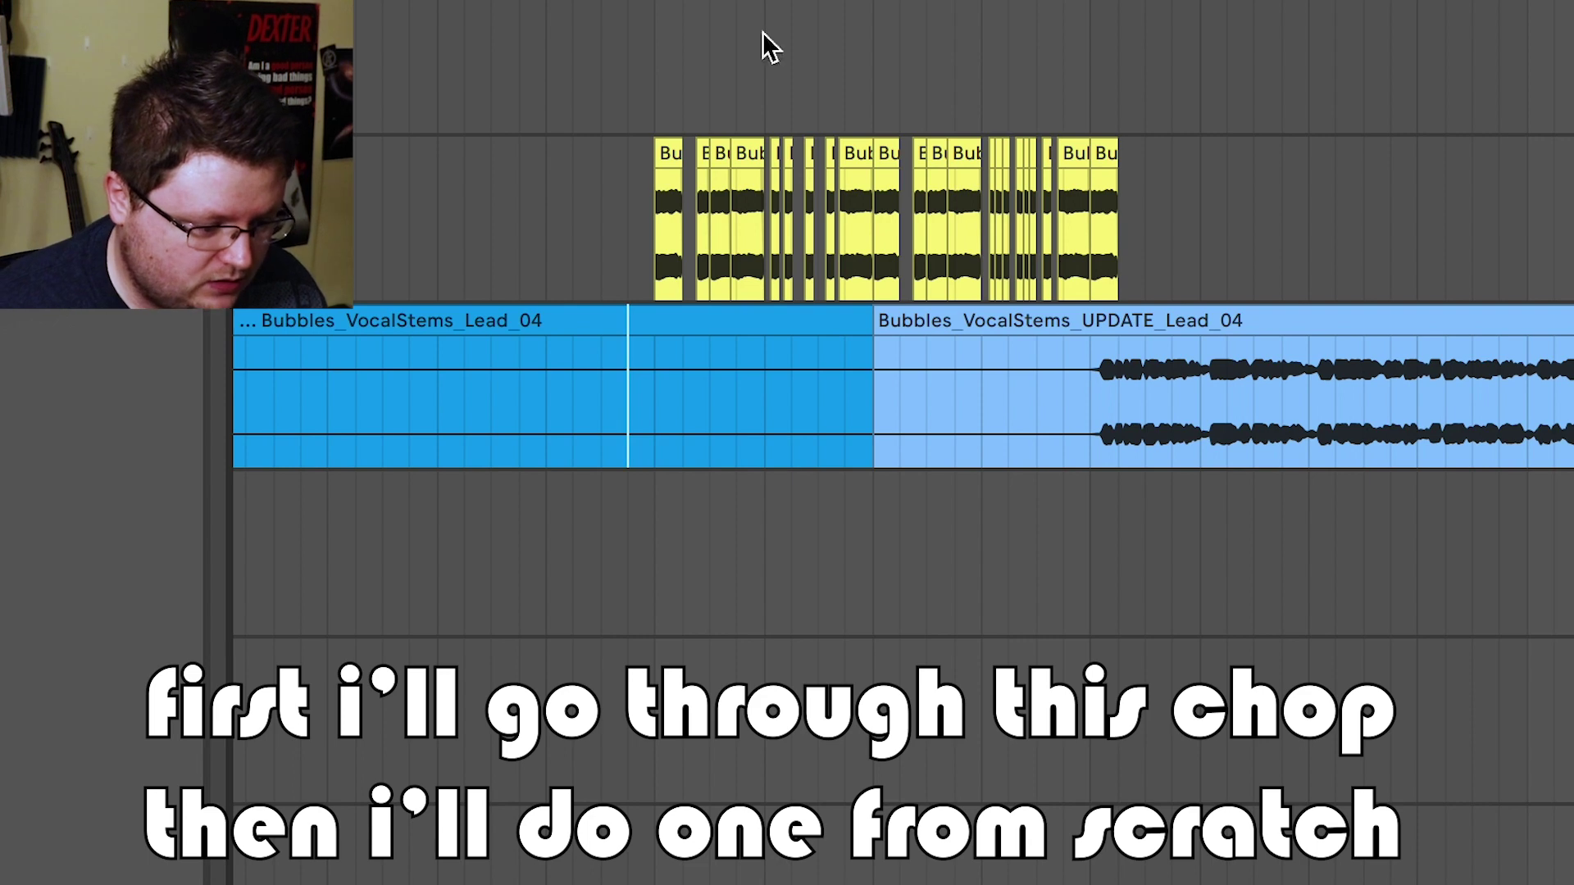
Play the yellow vocal chop sequence from the start of its first clip
{"action": "left_click_drag", "start_coordinate": [1169, 242], "coordinate": [655, 243]}
{"action": "left_click", "coordinate": [656, 243]}
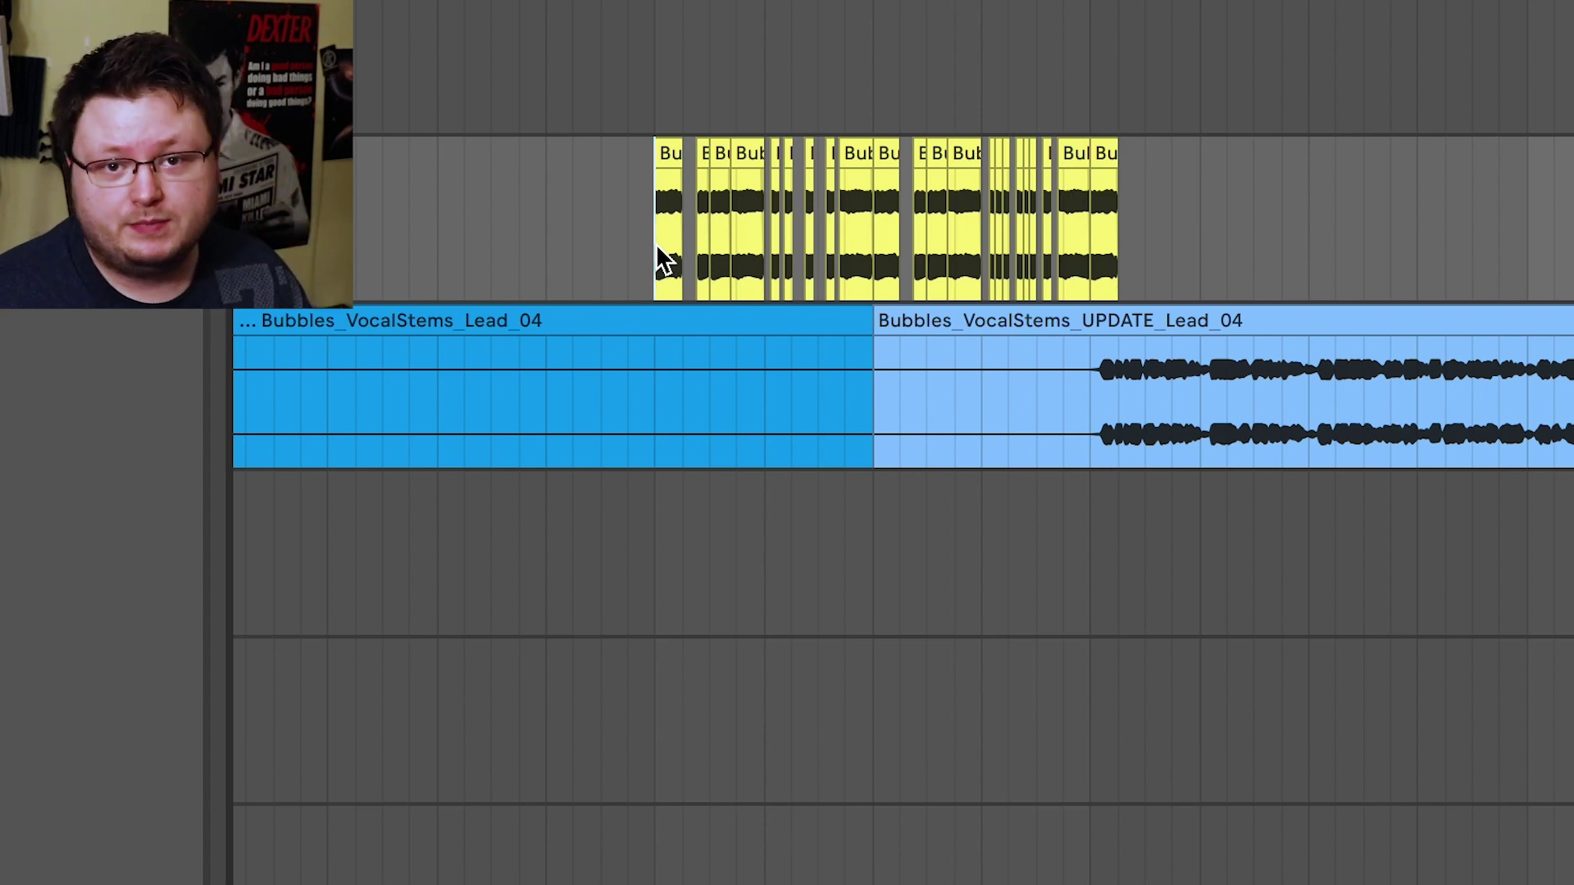
{"action": "scroll", "coordinate": [680, 244], "scroll_direction": "up", "scroll_amount": 3}
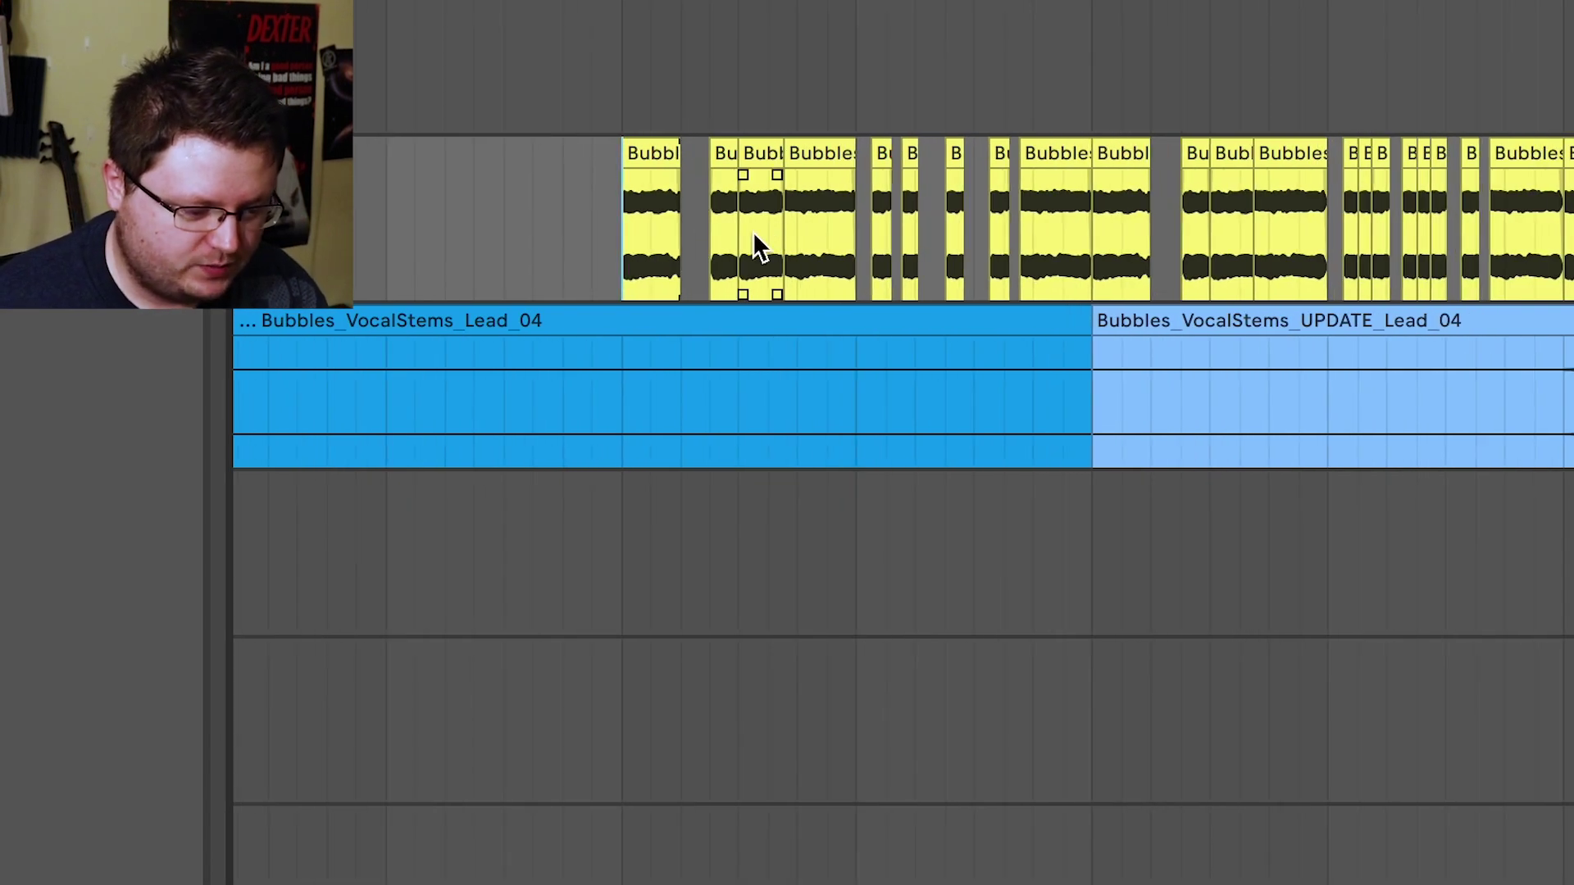
{"action": "key", "text": "space"}
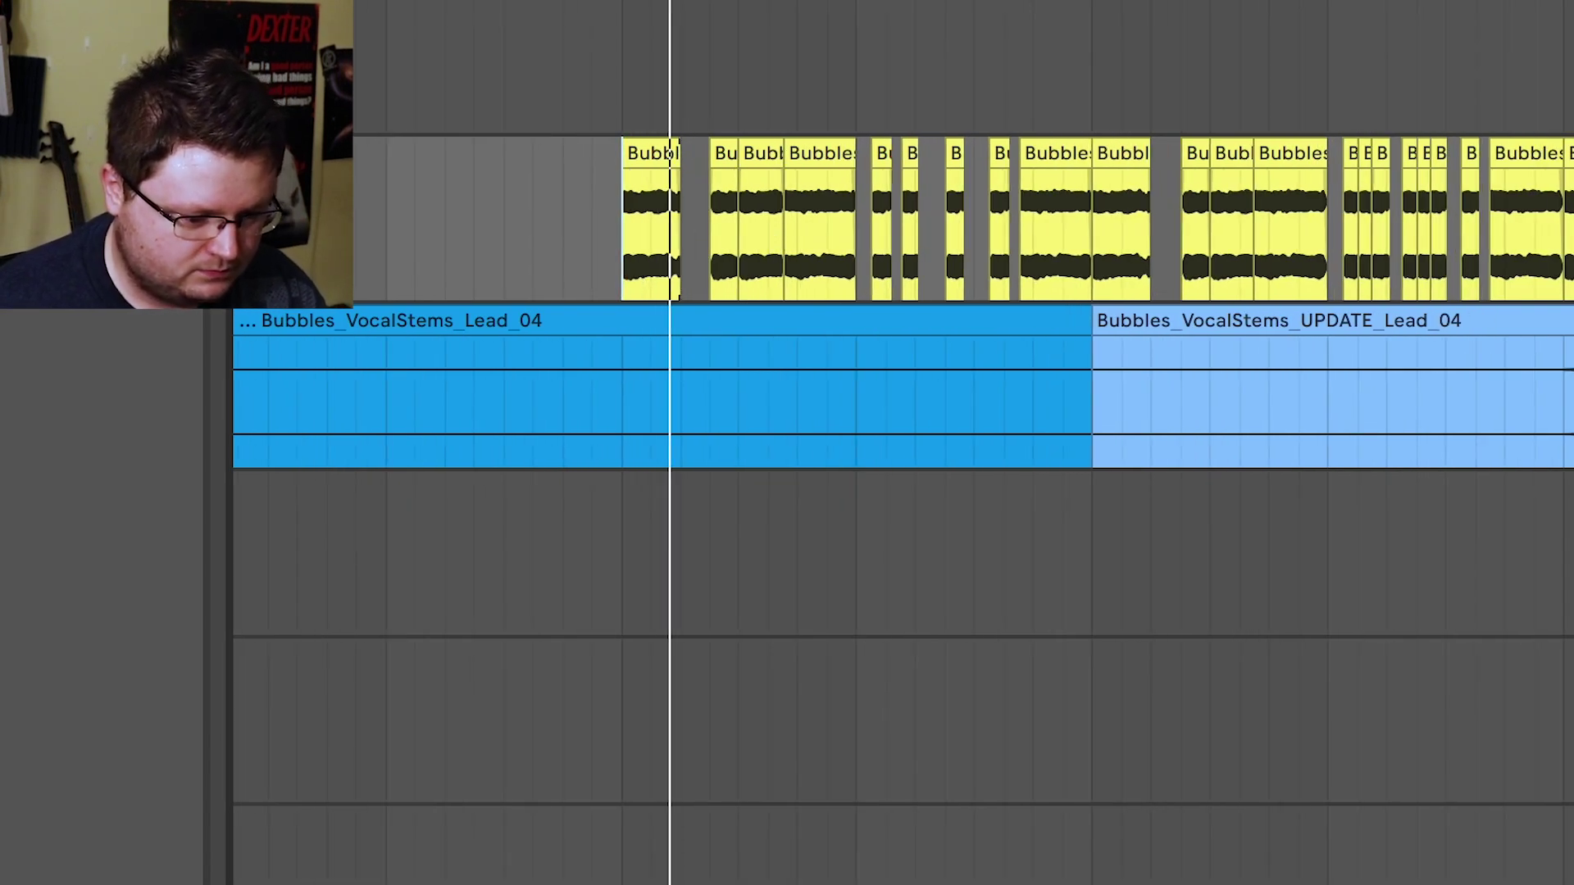
{"action": "scroll", "coordinate": [901, 385], "scroll_direction": "right", "scroll_amount": 3}
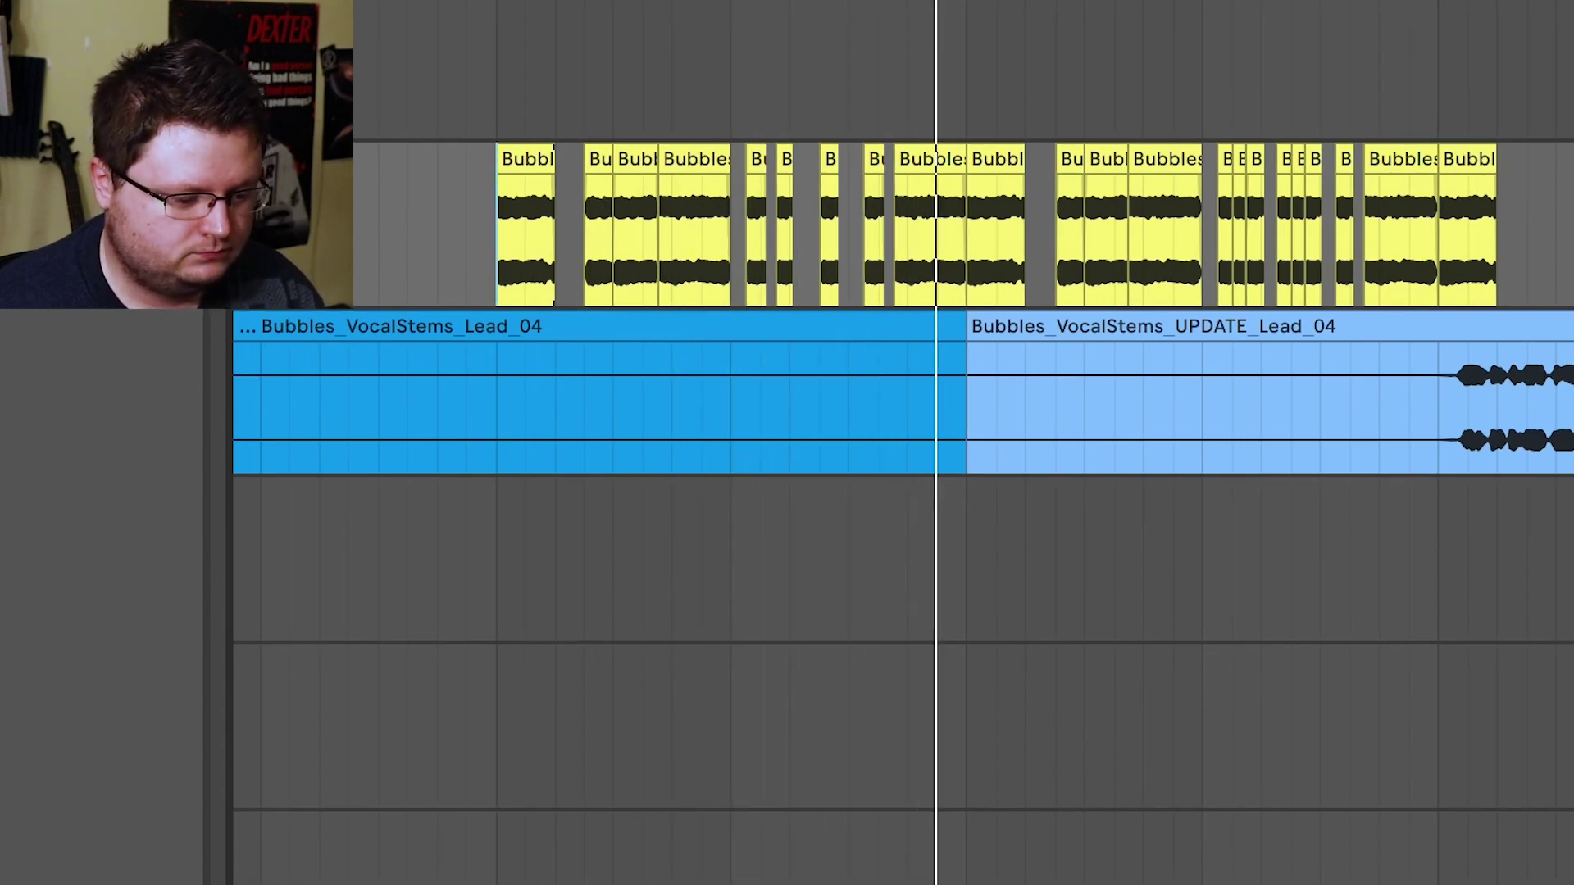
{"action": "scroll", "coordinate": [902, 385], "scroll_direction": "right", "scroll_amount": 3}
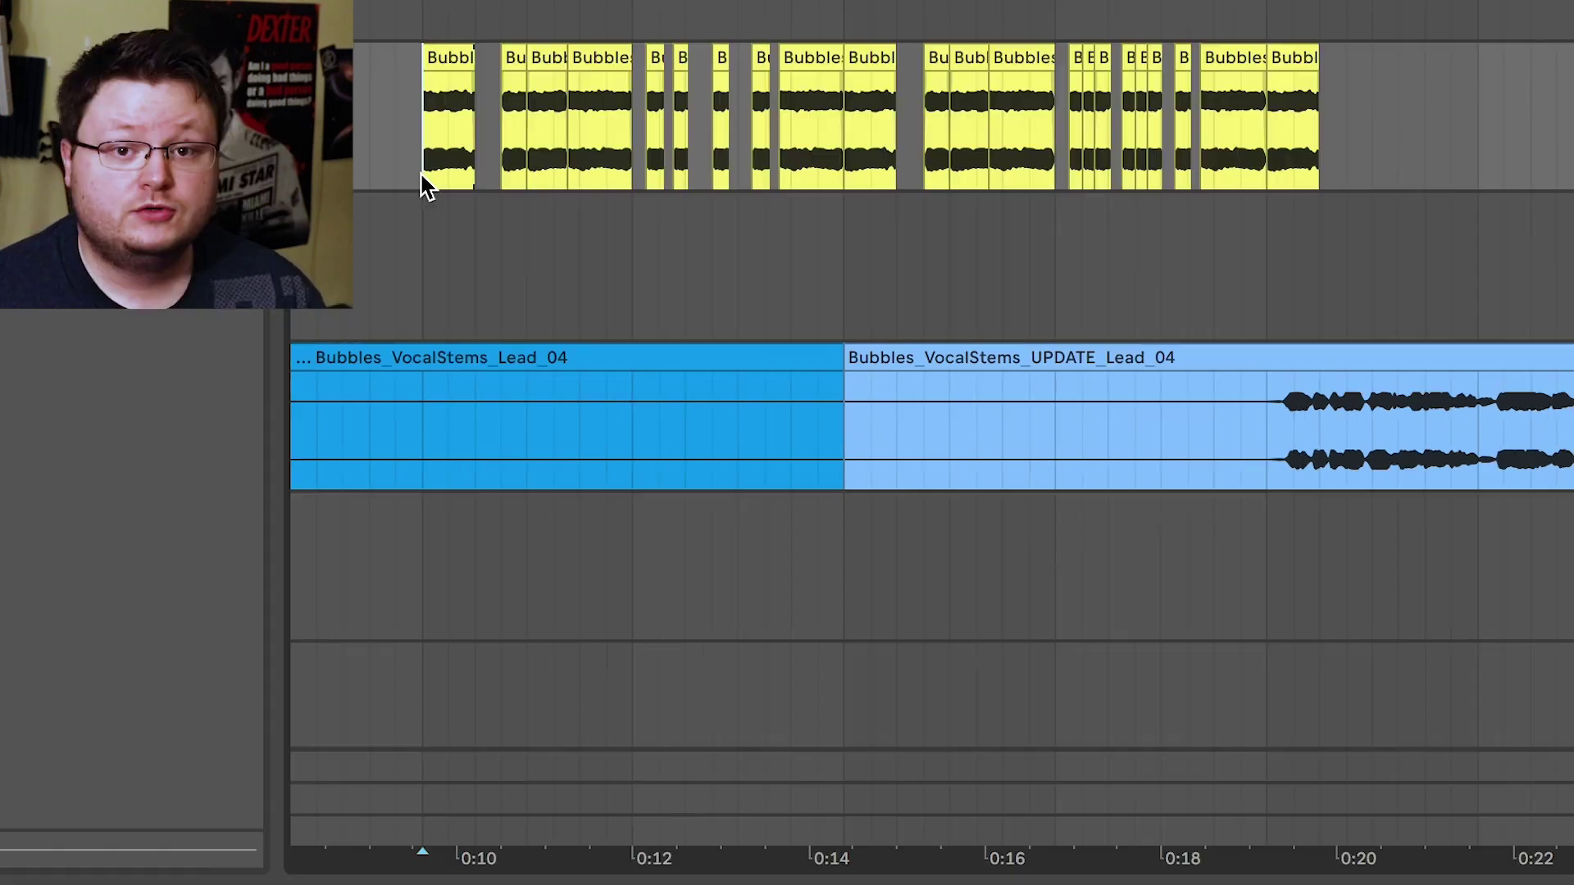
{"action": "key", "text": "space"}
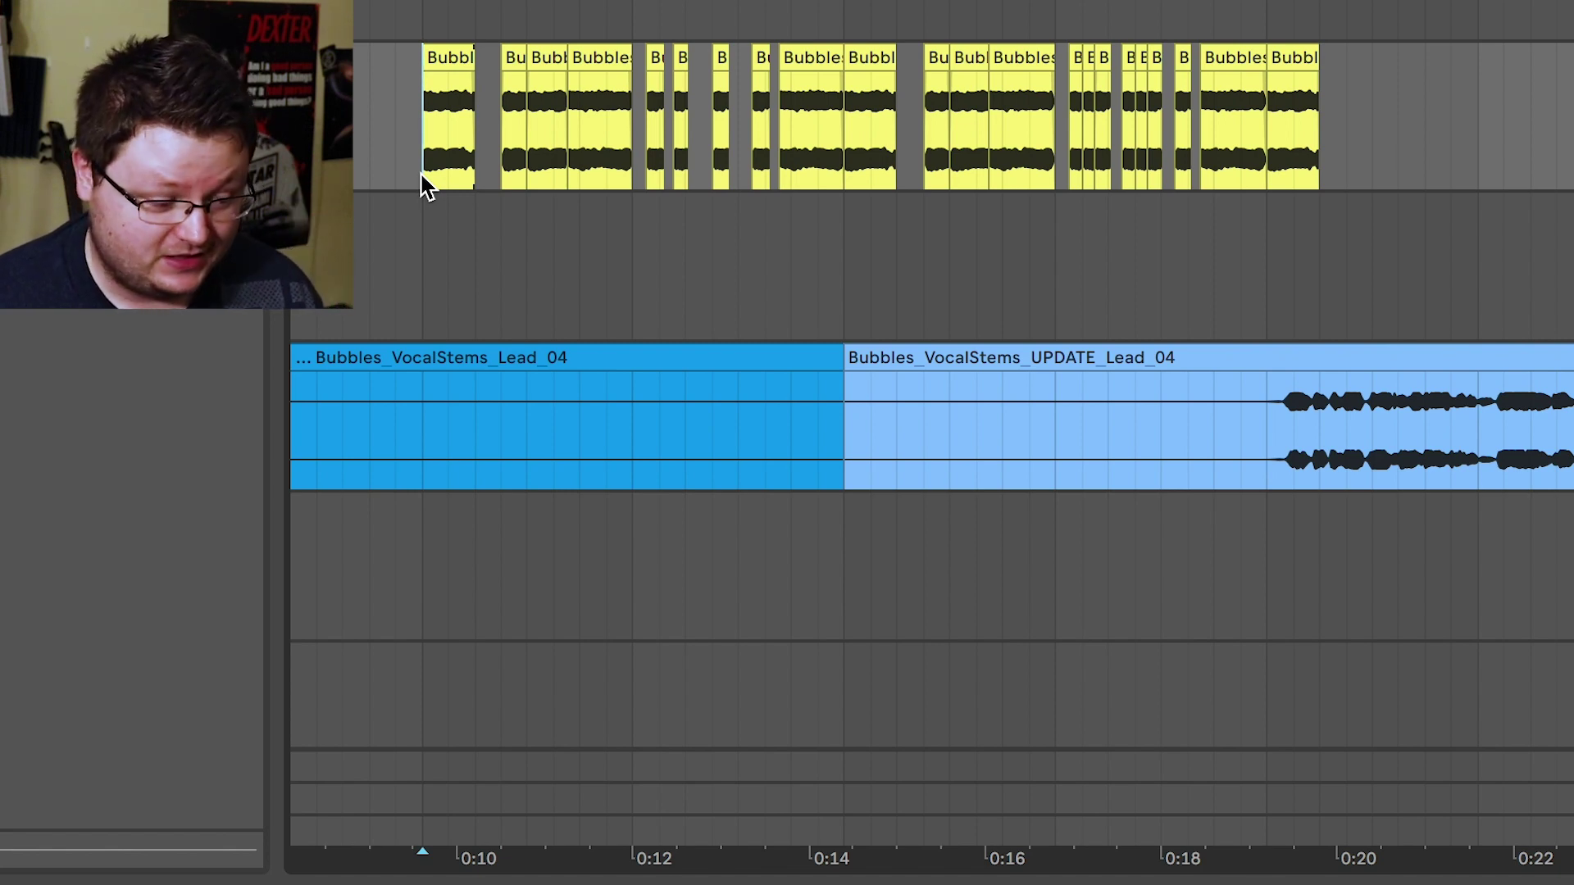
Examine the sample settings of several opening chops, comparing their Transpose and Warp values
{"action": "double_click", "coordinate": [439, 59]}
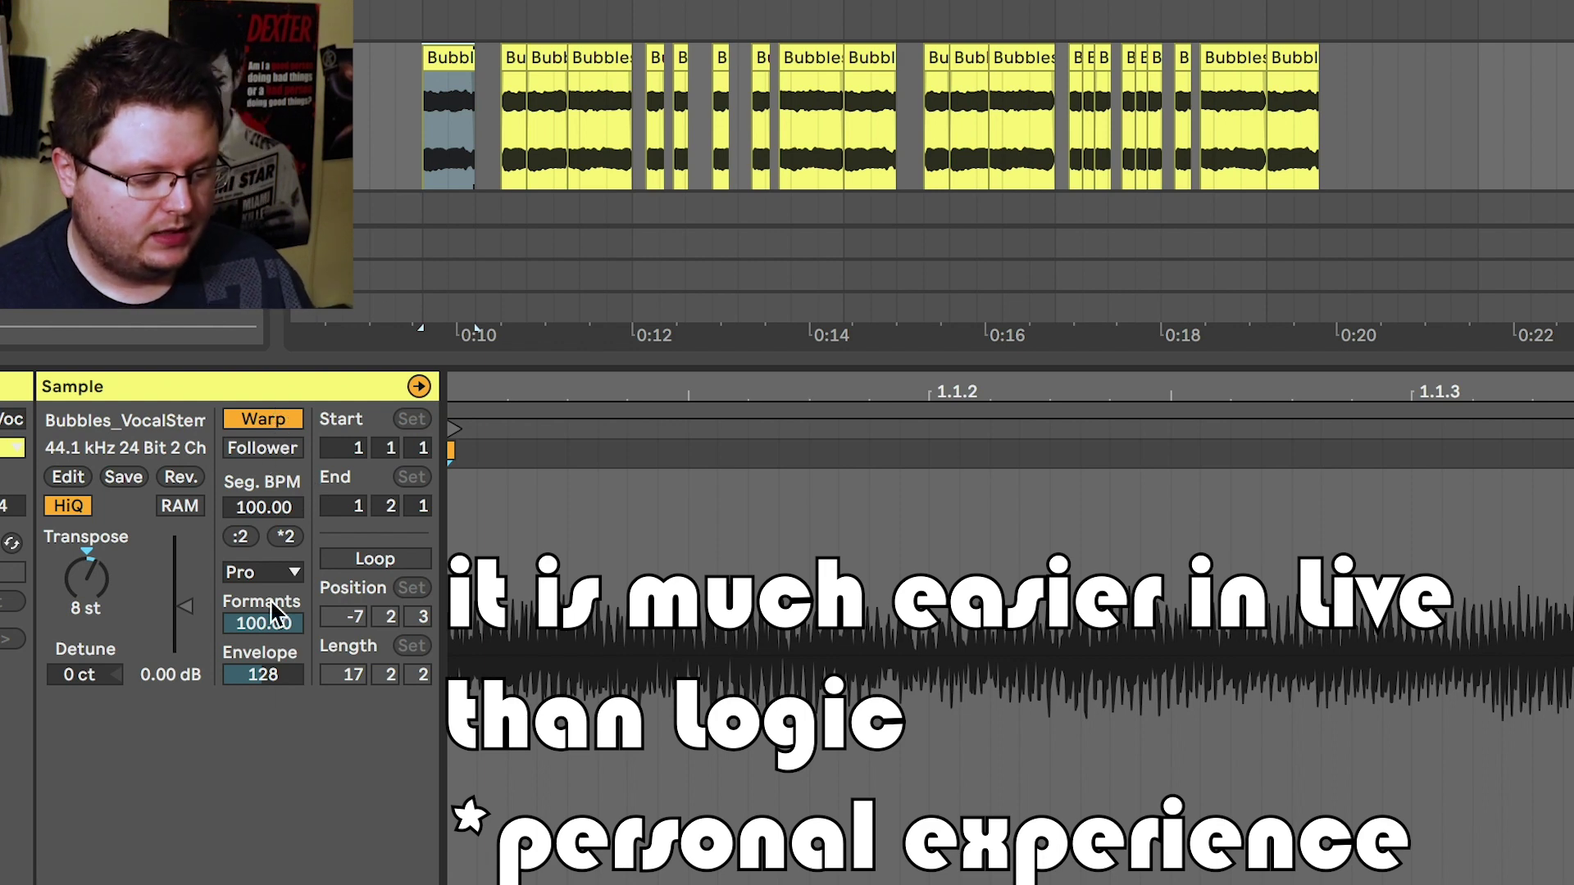
{"action": "left_click", "coordinate": [513, 56]}
{"action": "left_click", "coordinate": [545, 60]}
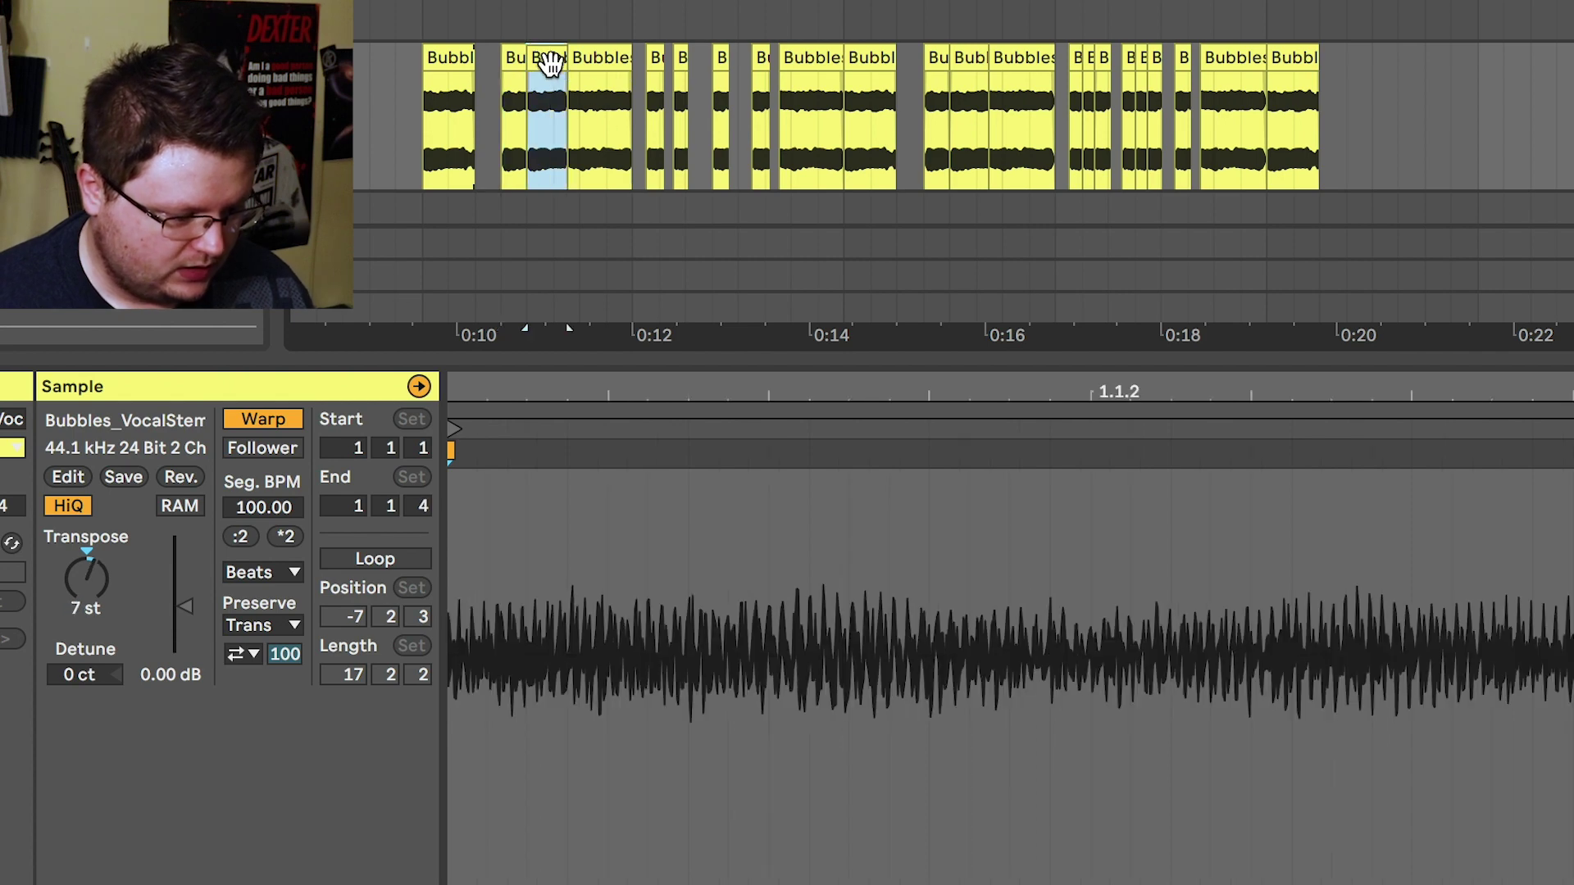
{"action": "left_click", "coordinate": [614, 63]}
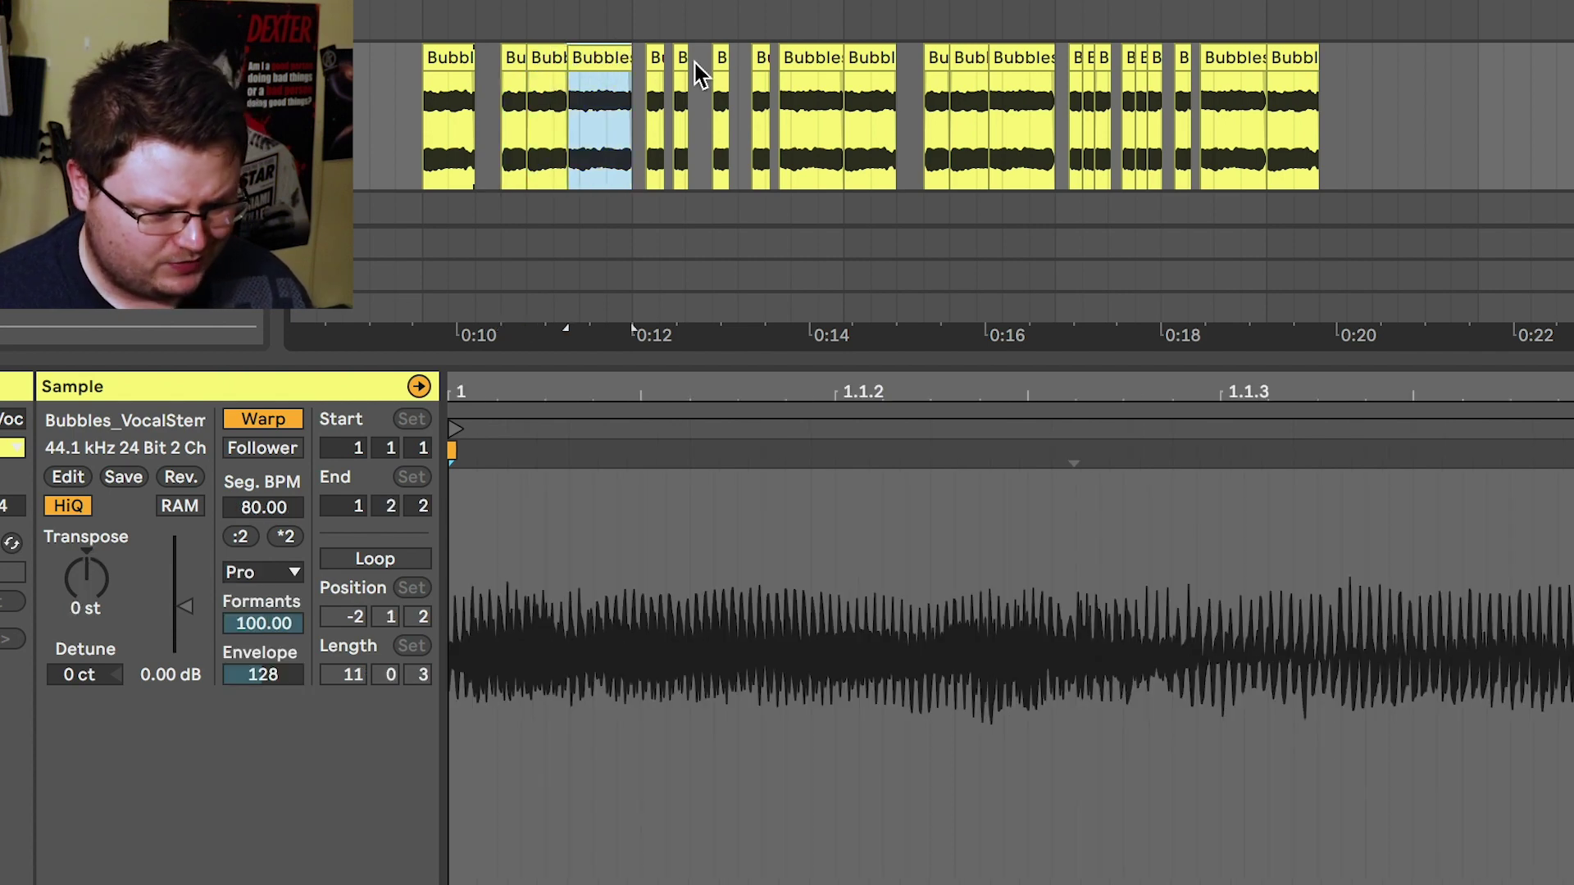
{"action": "left_click", "coordinate": [657, 64]}
{"action": "left_click", "coordinate": [721, 60]}
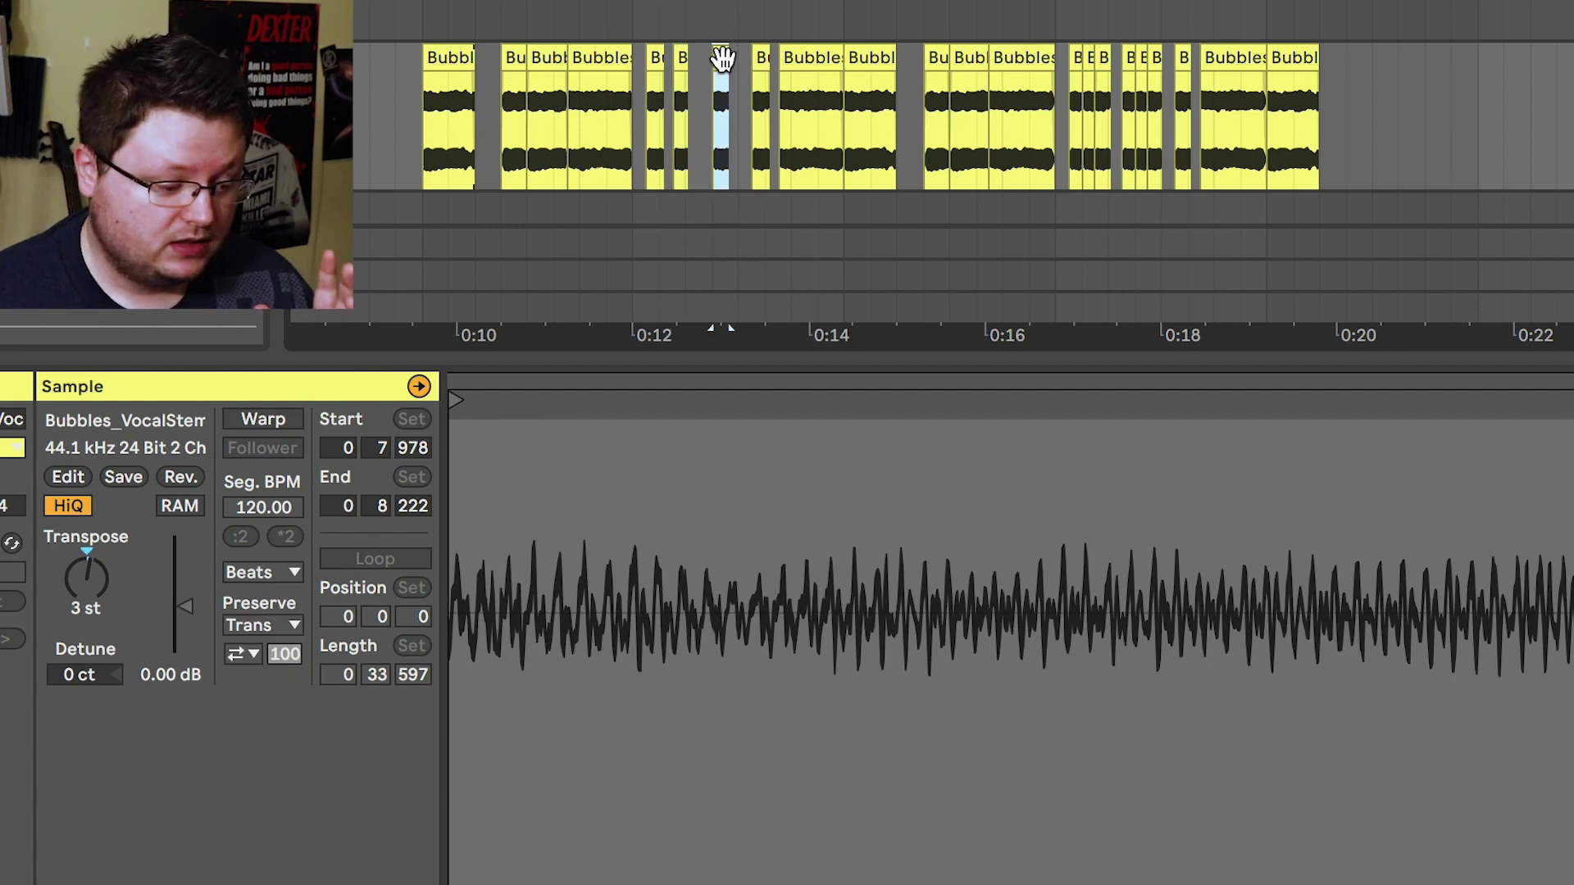
Copy the first yellow chop onto the empty track below it at about 0:02.4
{"action": "left_click", "coordinate": [456, 61]}
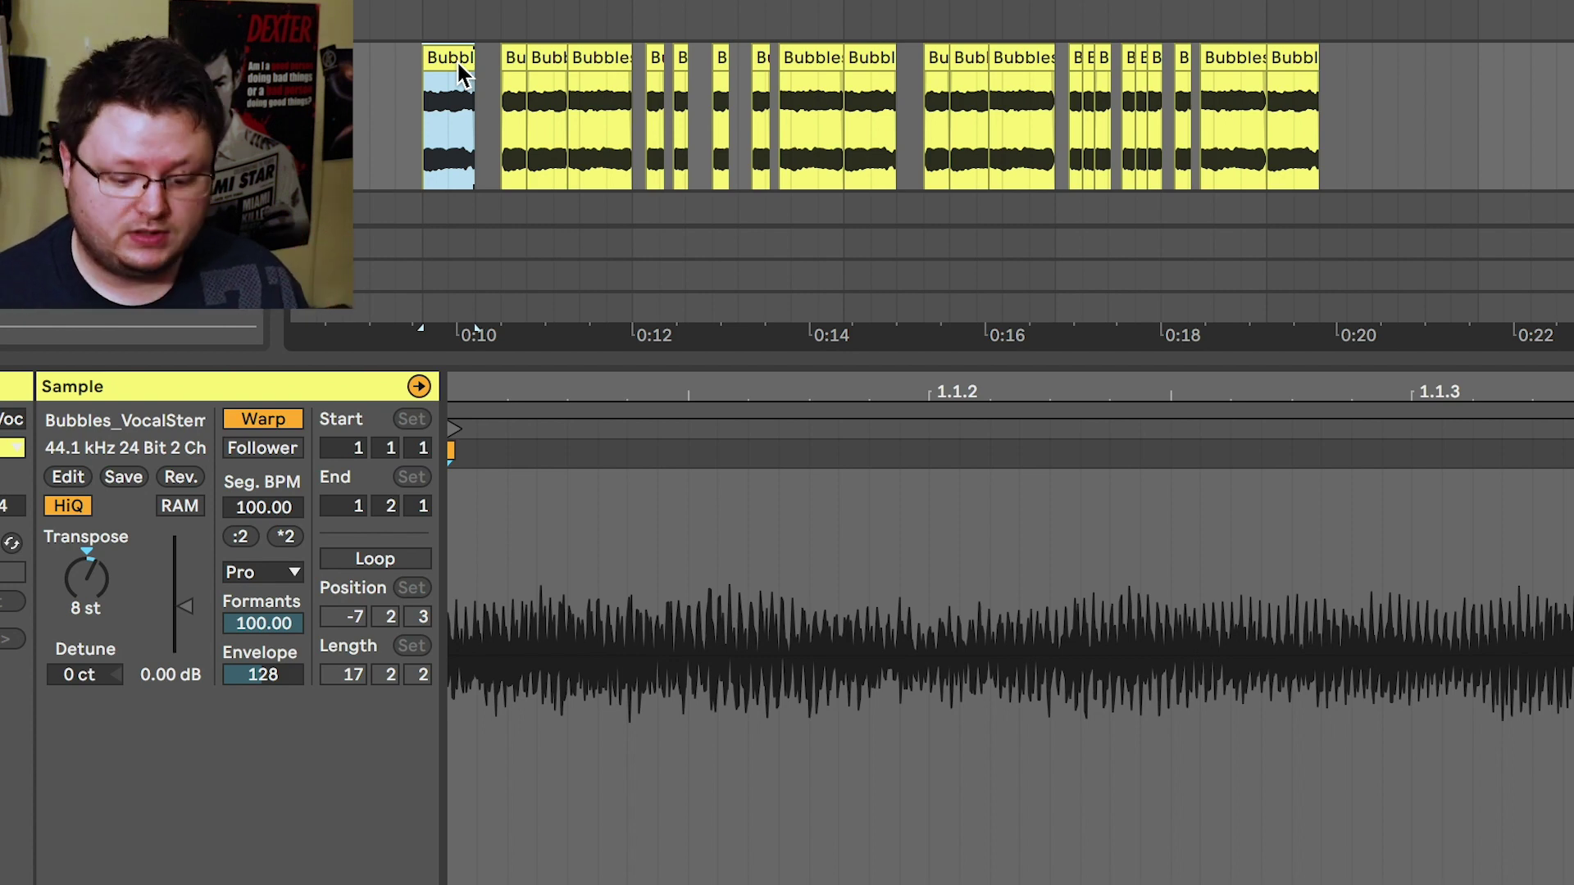
{"action": "double_click", "coordinate": [456, 61]}
{"action": "scroll", "coordinate": [640, 258], "scroll_direction": "left", "scroll_amount": 9}
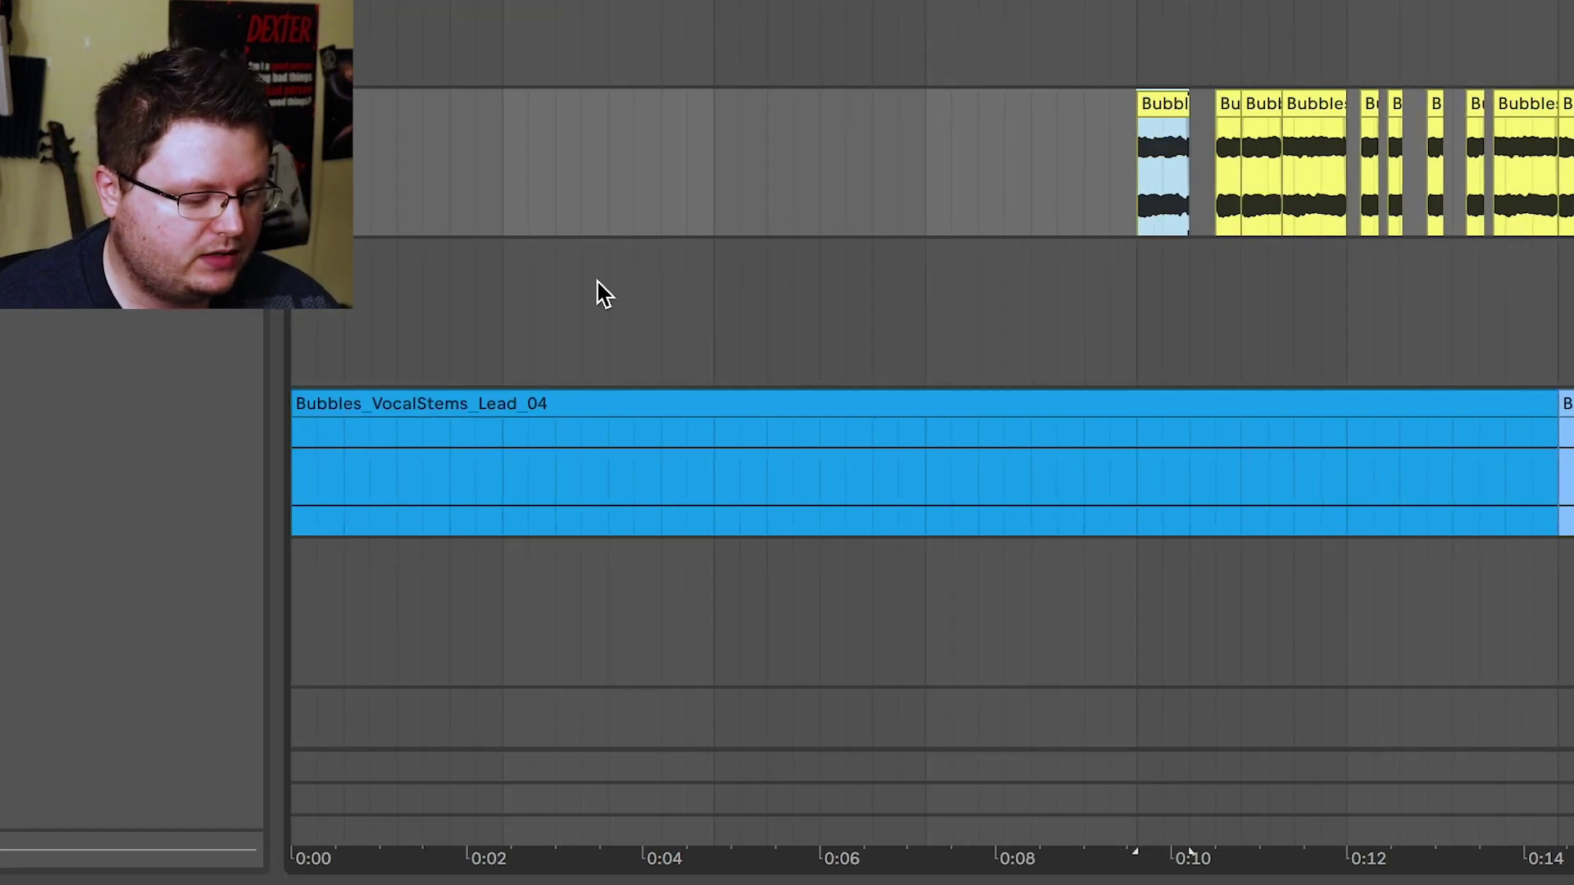
{"action": "left_click", "coordinate": [508, 316]}
{"action": "key", "text": "ctrl+v"}
{"action": "key", "text": "0"}
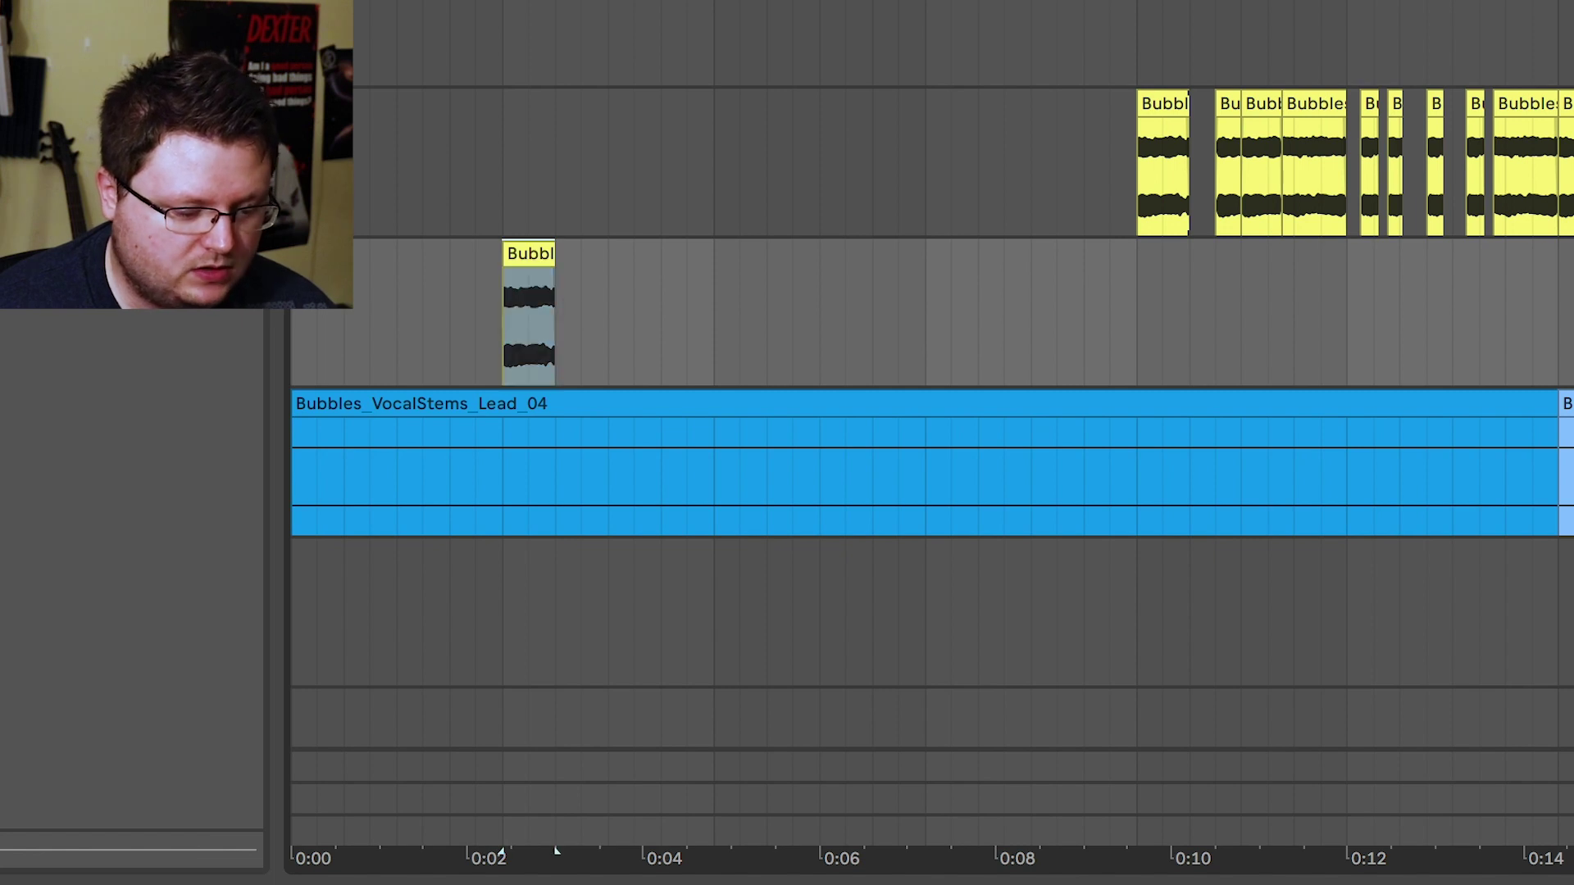
Extend the copied first chop's end to about 0:10.5 and play it from its start
{"action": "left_click_drag", "start_coordinate": [547, 258], "coordinate": [1215, 287]}
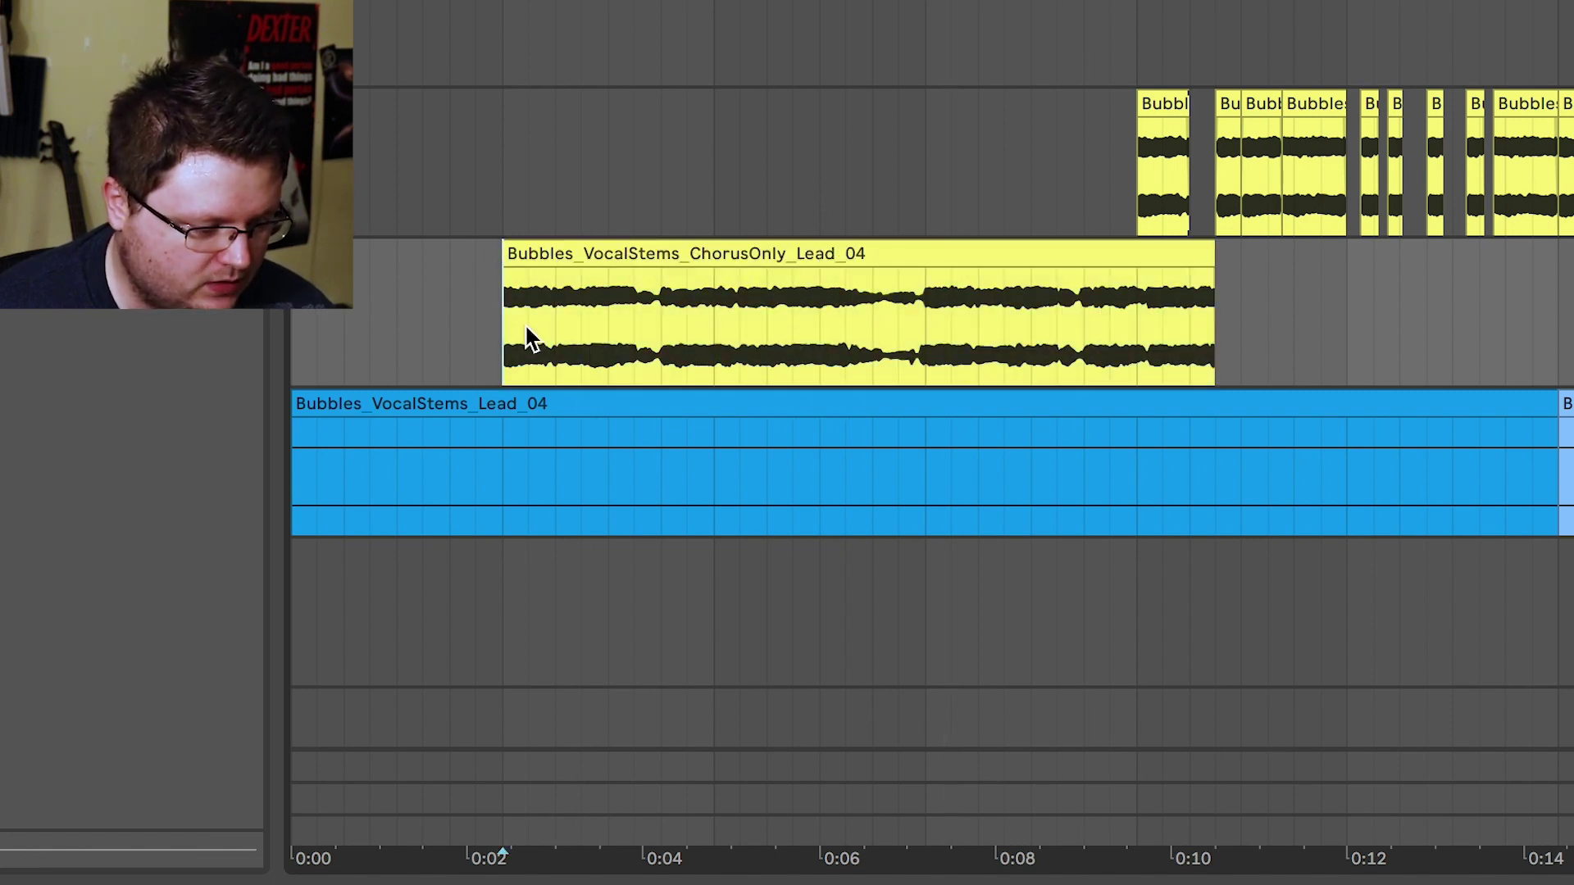
{"action": "double_click", "coordinate": [583, 257]}
{"action": "left_click", "coordinate": [94, 586]}
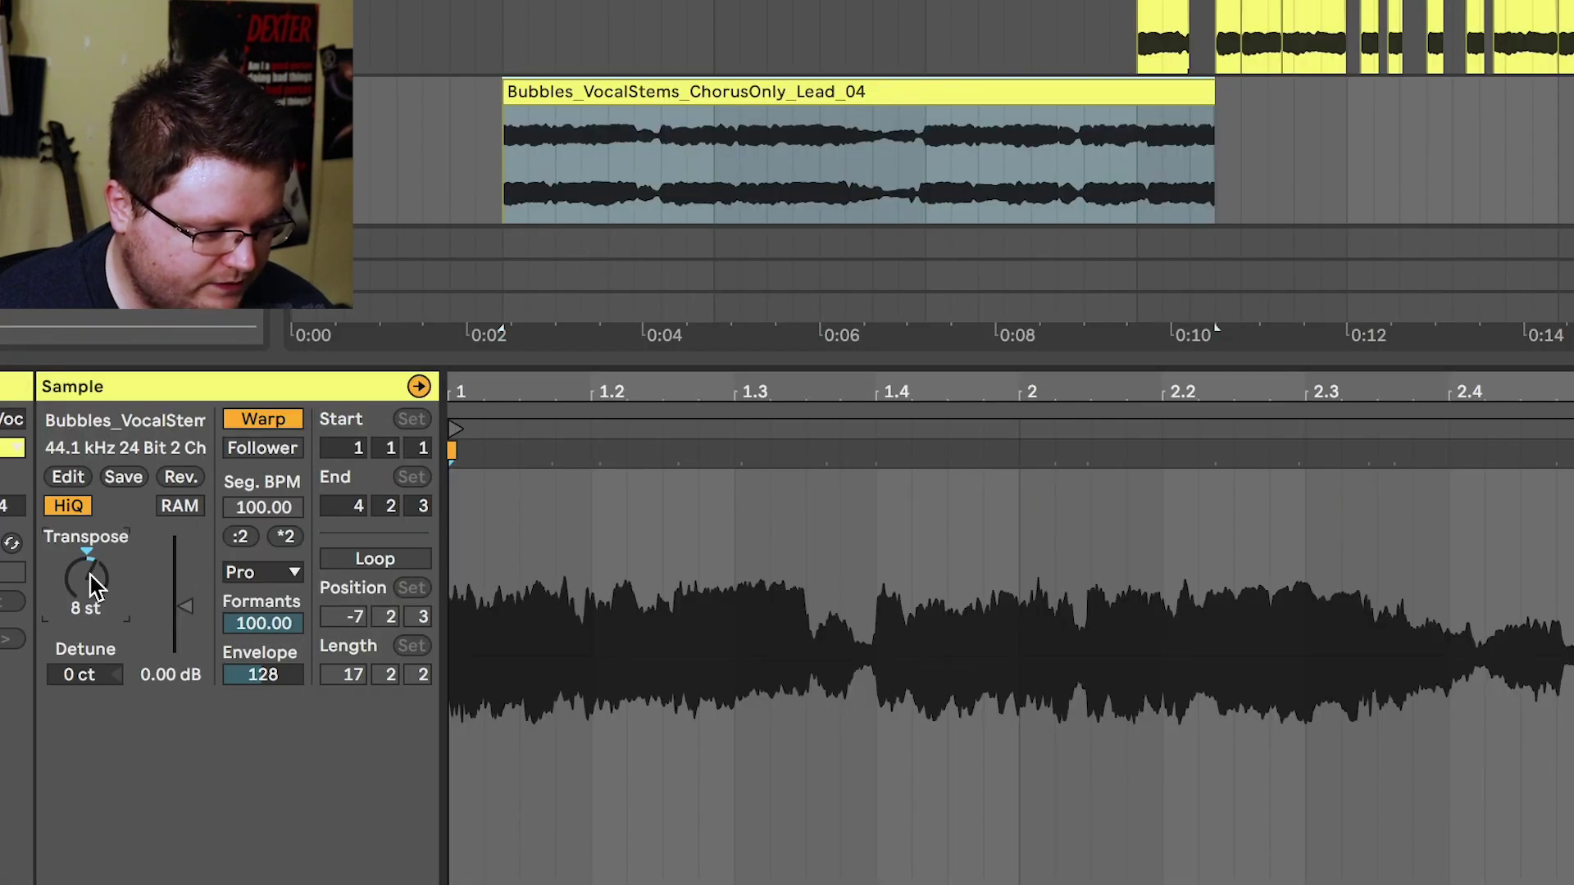
{"action": "key", "text": "super+alt+l"}
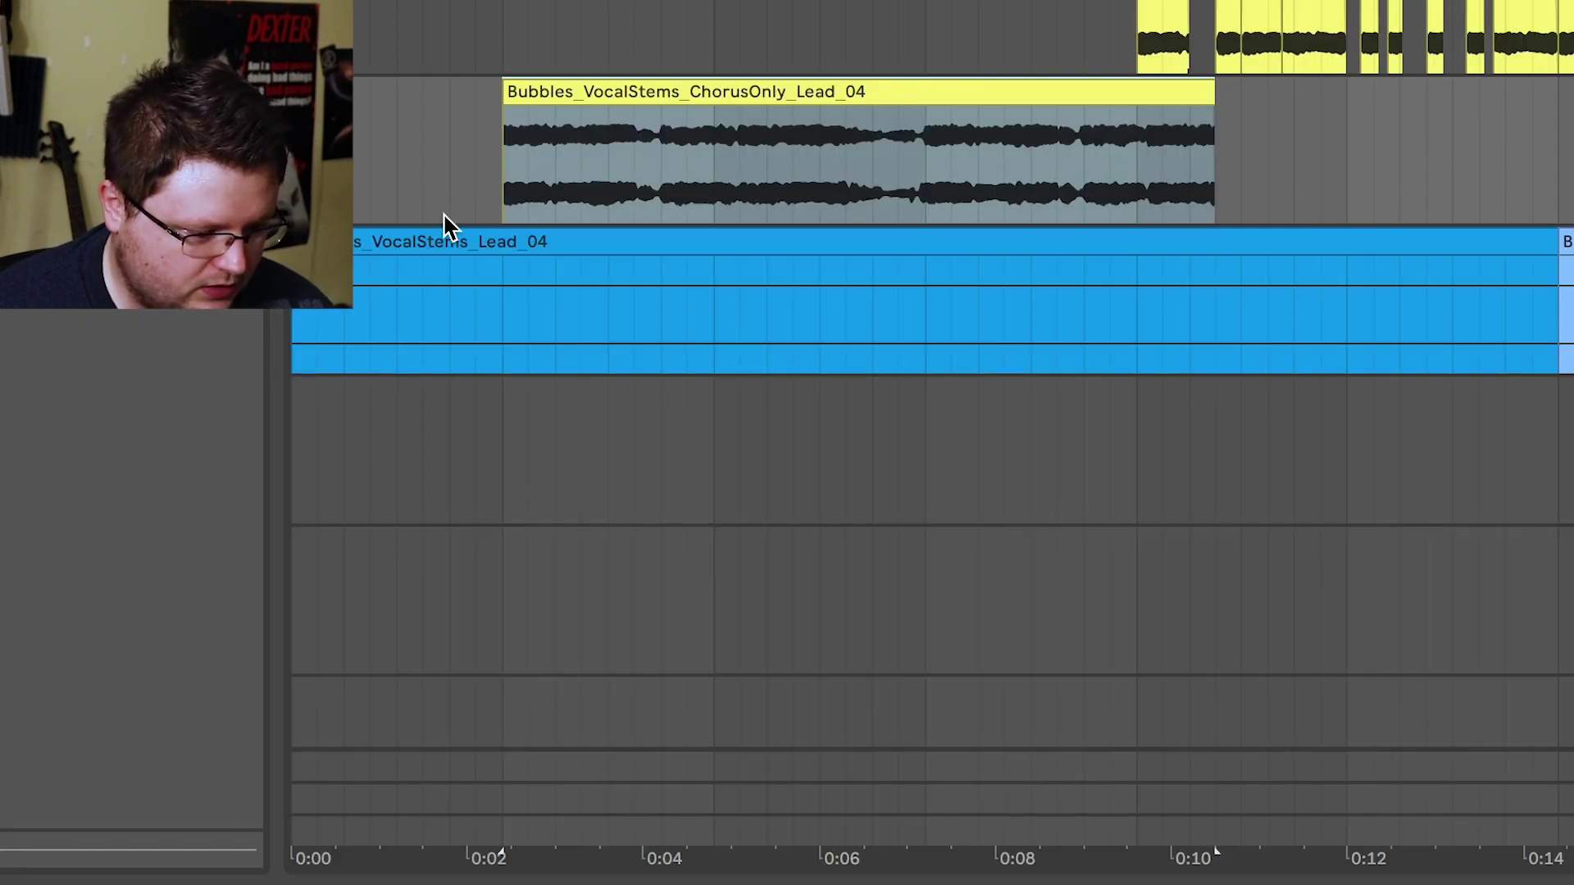
{"action": "left_click", "coordinate": [508, 212]}
{"action": "key", "text": "space"}
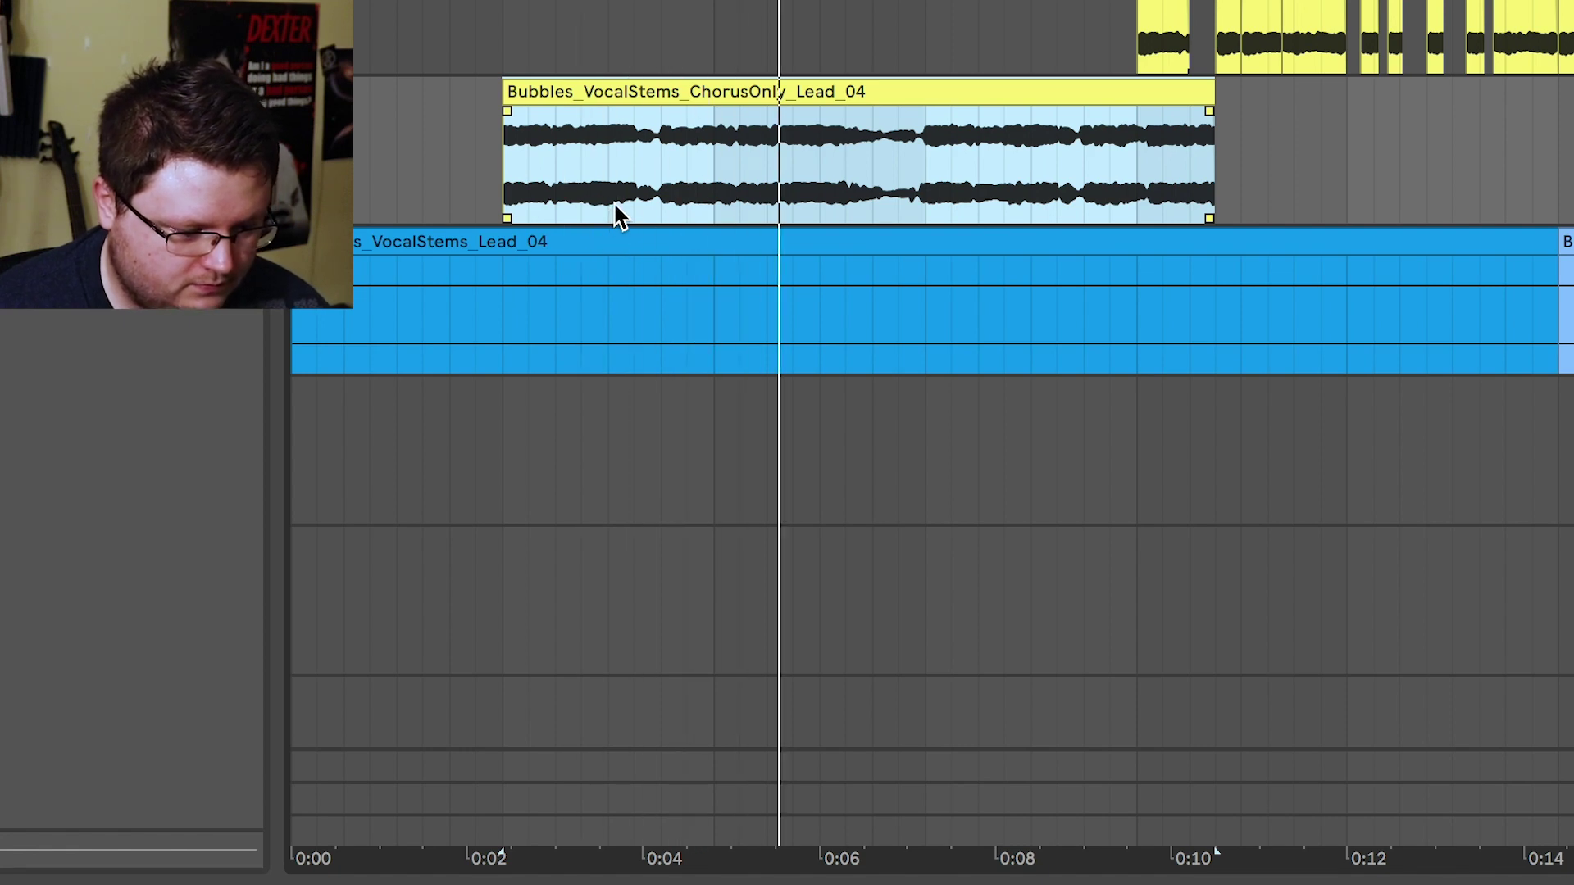
{"action": "key", "text": "space"}
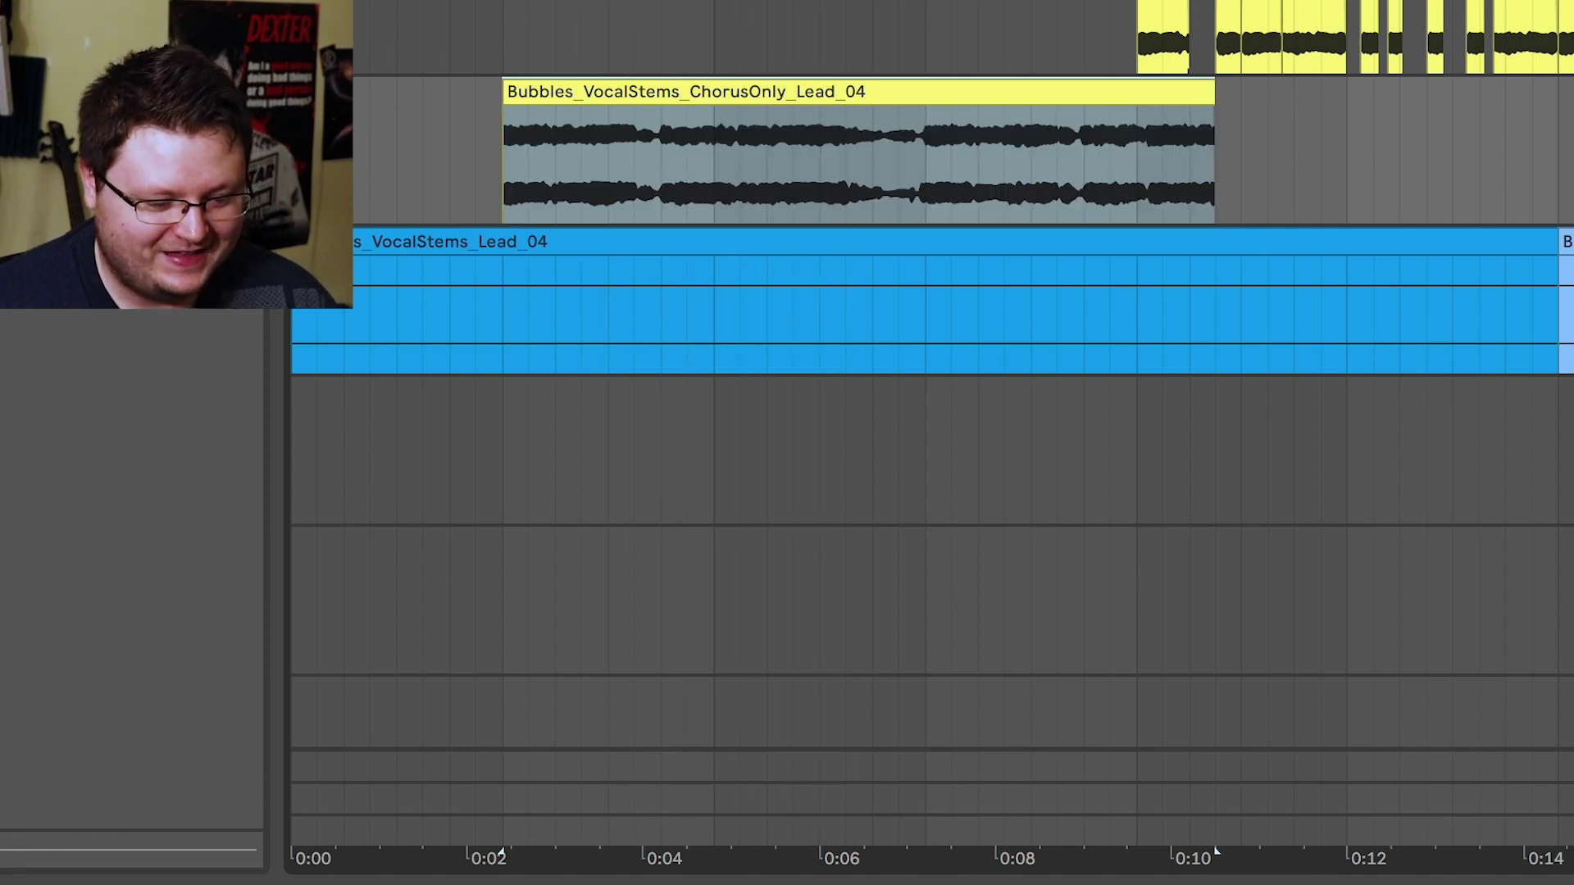
Play the original first chop at about 0:09.6 for comparison
{"action": "left_click", "coordinate": [1141, 19]}
{"action": "key", "text": "space"}
{"action": "key", "text": "space"}
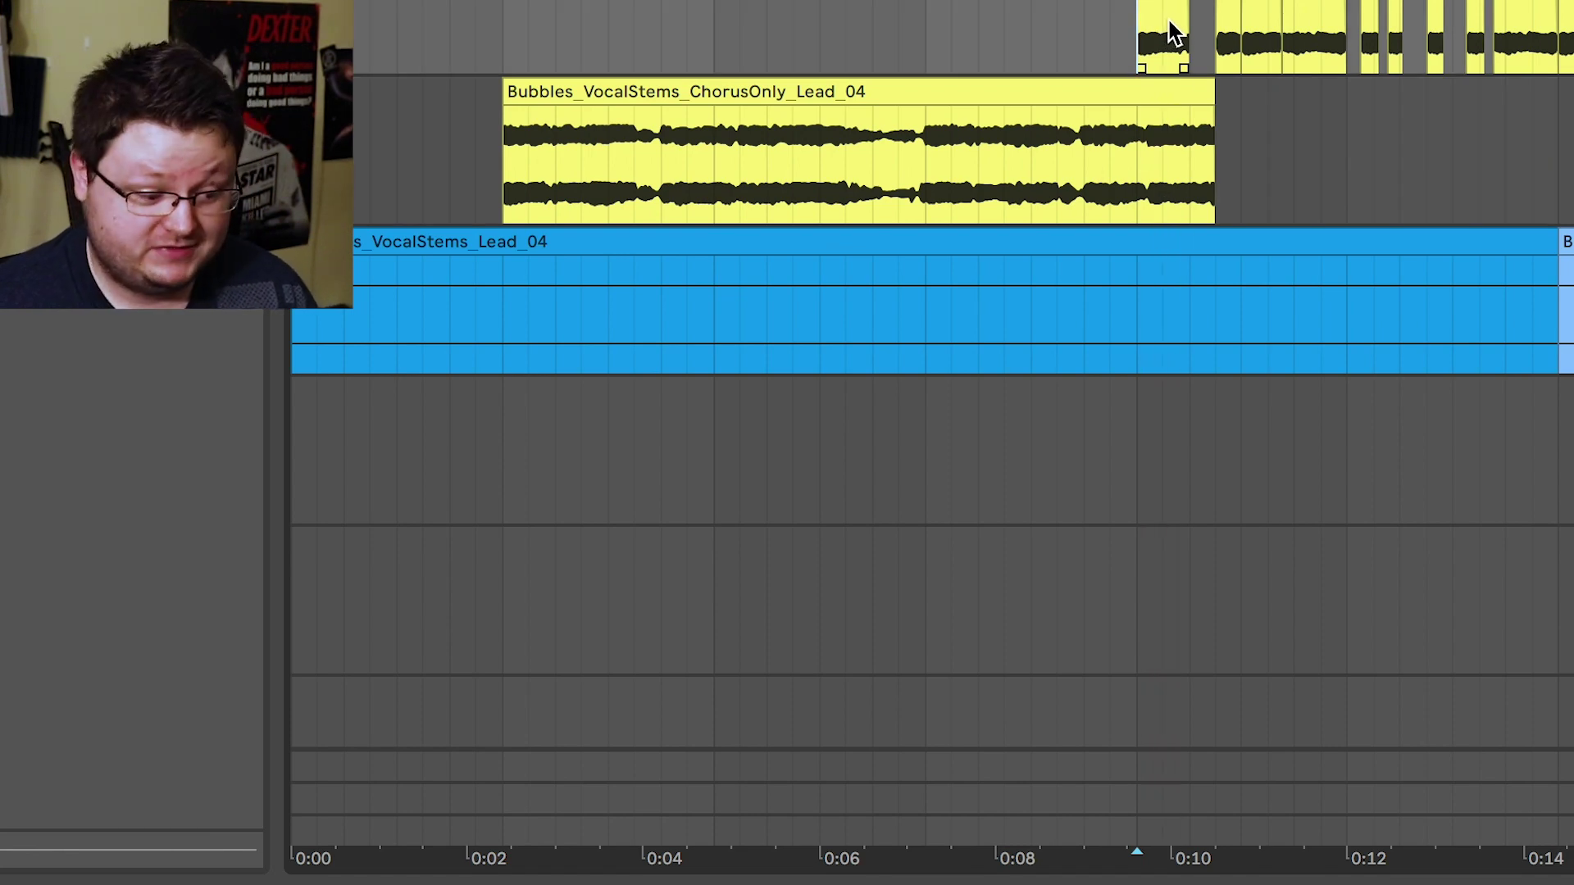
Trim the extended copy back to the first chop's original length and play it
{"action": "left_click_drag", "start_coordinate": [1213, 107], "coordinate": [555, 119]}
{"action": "left_click", "coordinate": [500, 159]}
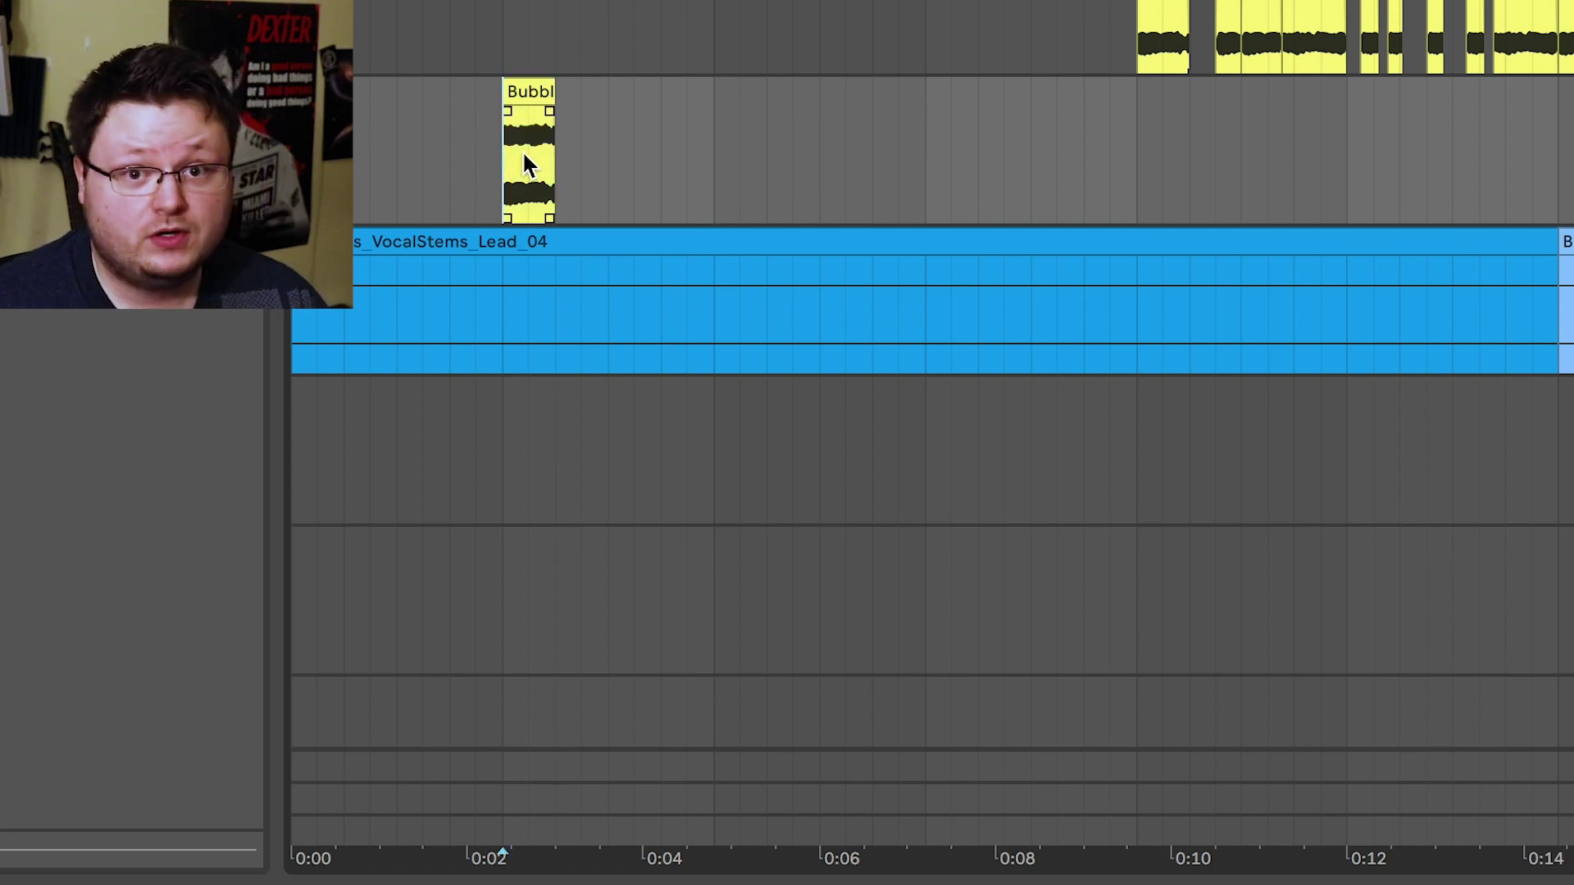
{"action": "key", "text": "space"}
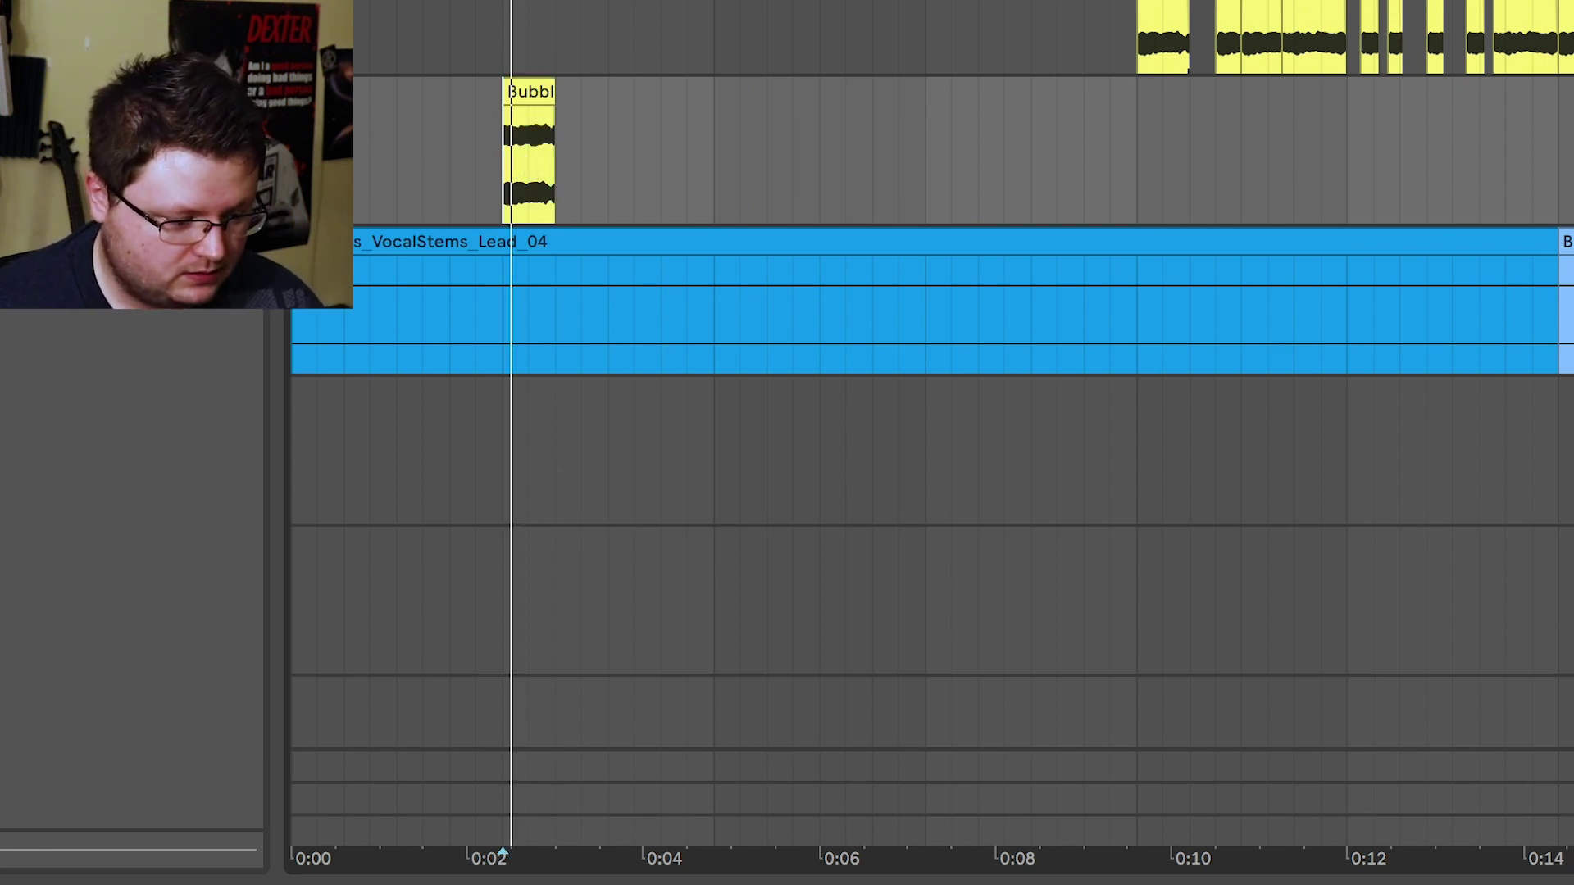
{"action": "key", "text": "space"}
{"action": "key", "text": "space"}
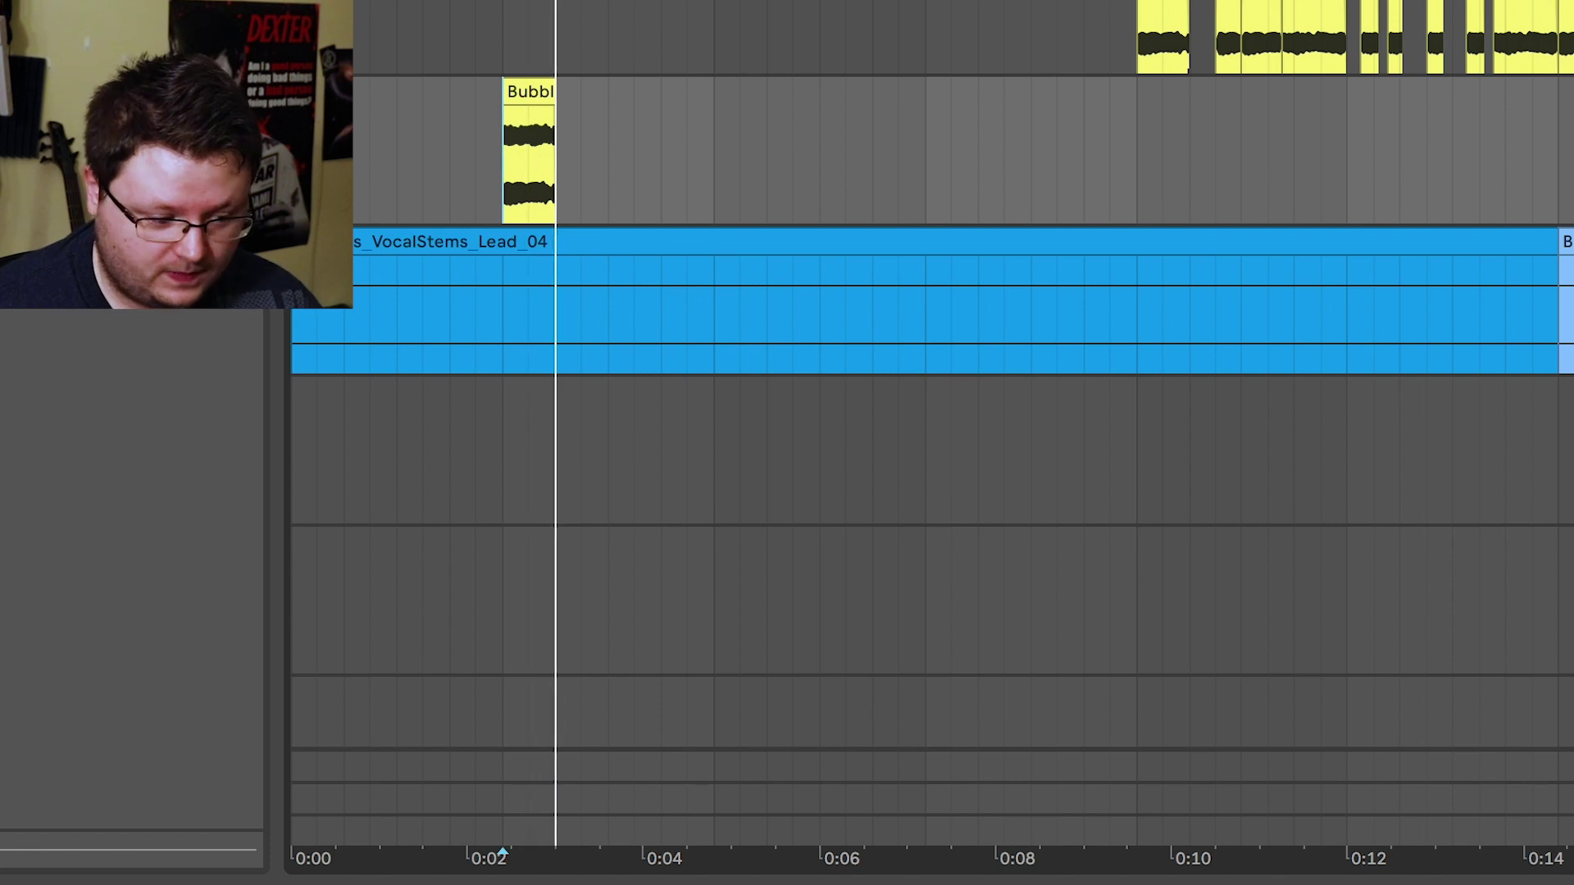
Set the shortened copy's Transpose to 9 st in its sample settings
{"action": "double_click", "coordinate": [526, 91]}
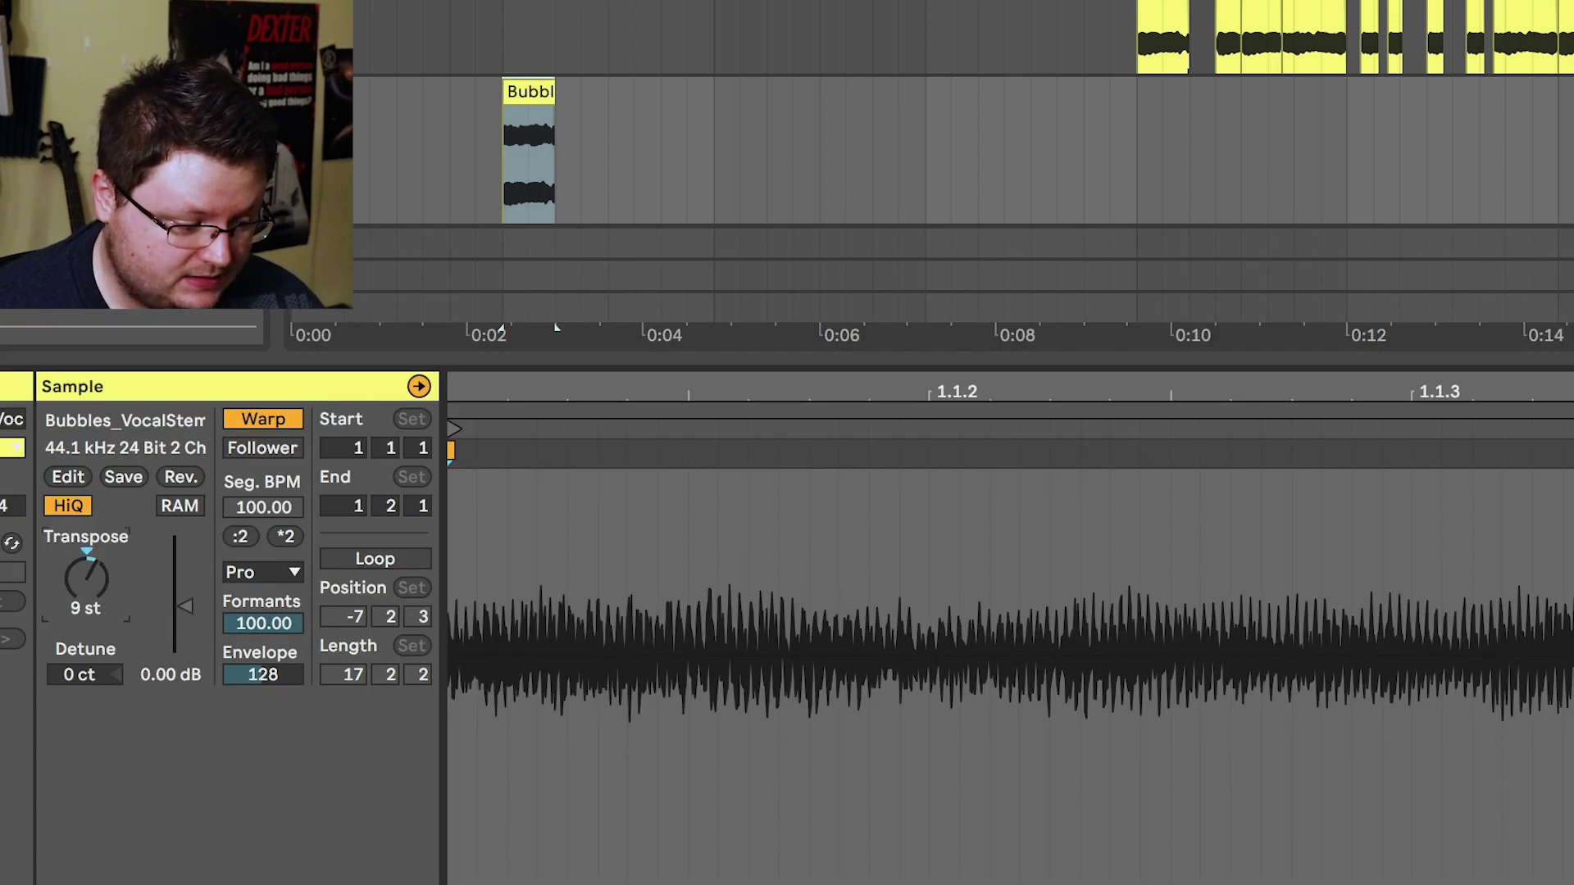
{"action": "key", "text": "space"}
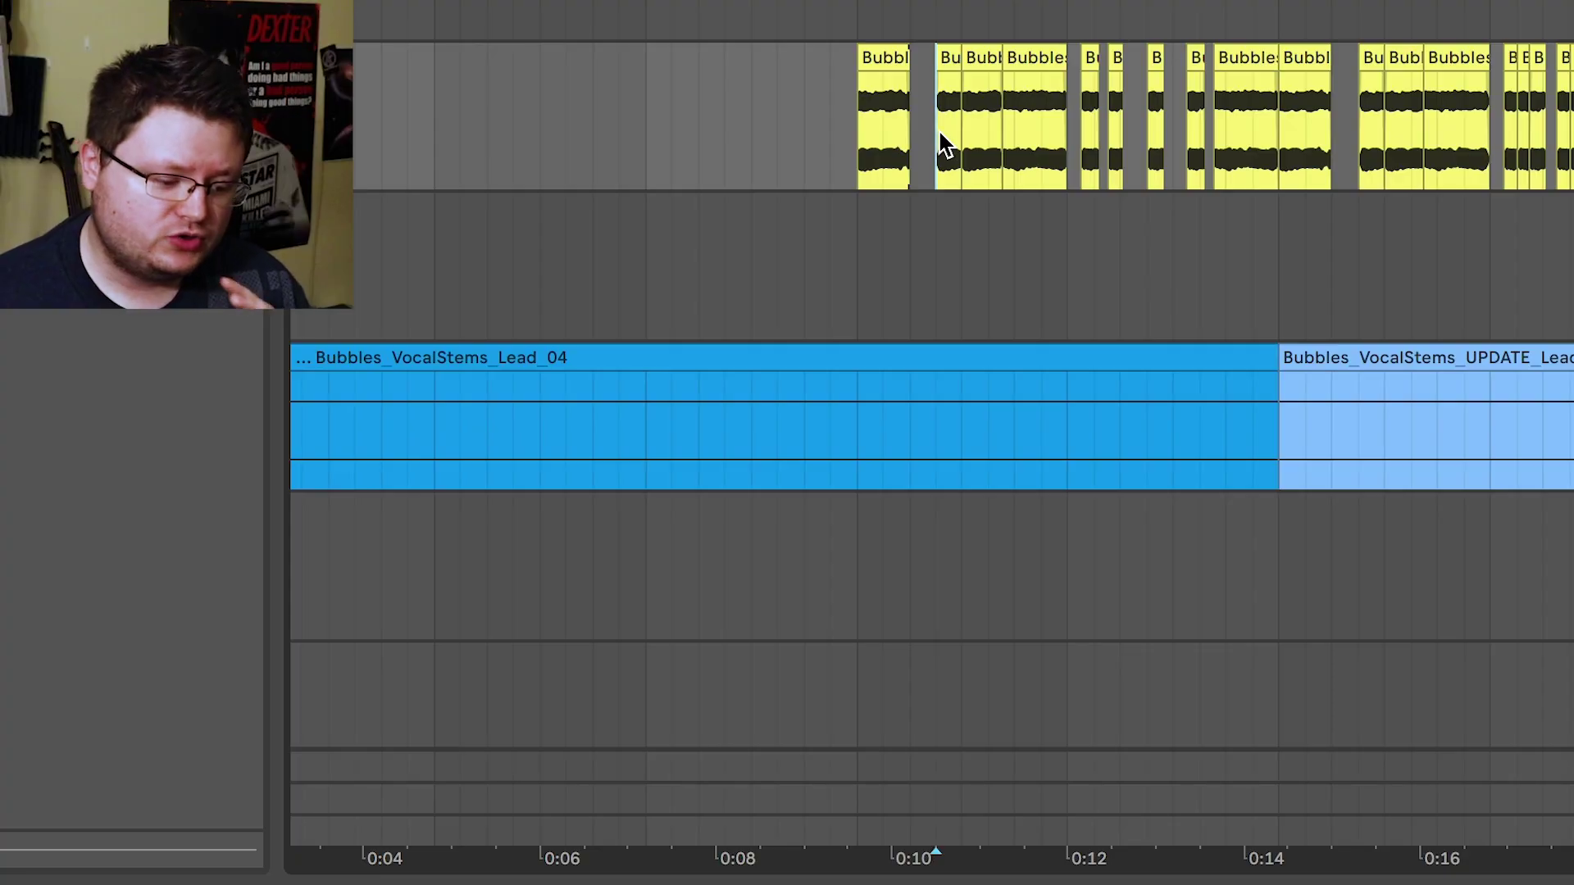
Play the opening chops and examine the Transpose settings of the second and third chops
{"action": "left_click", "coordinate": [860, 150]}
{"action": "key", "text": "space"}
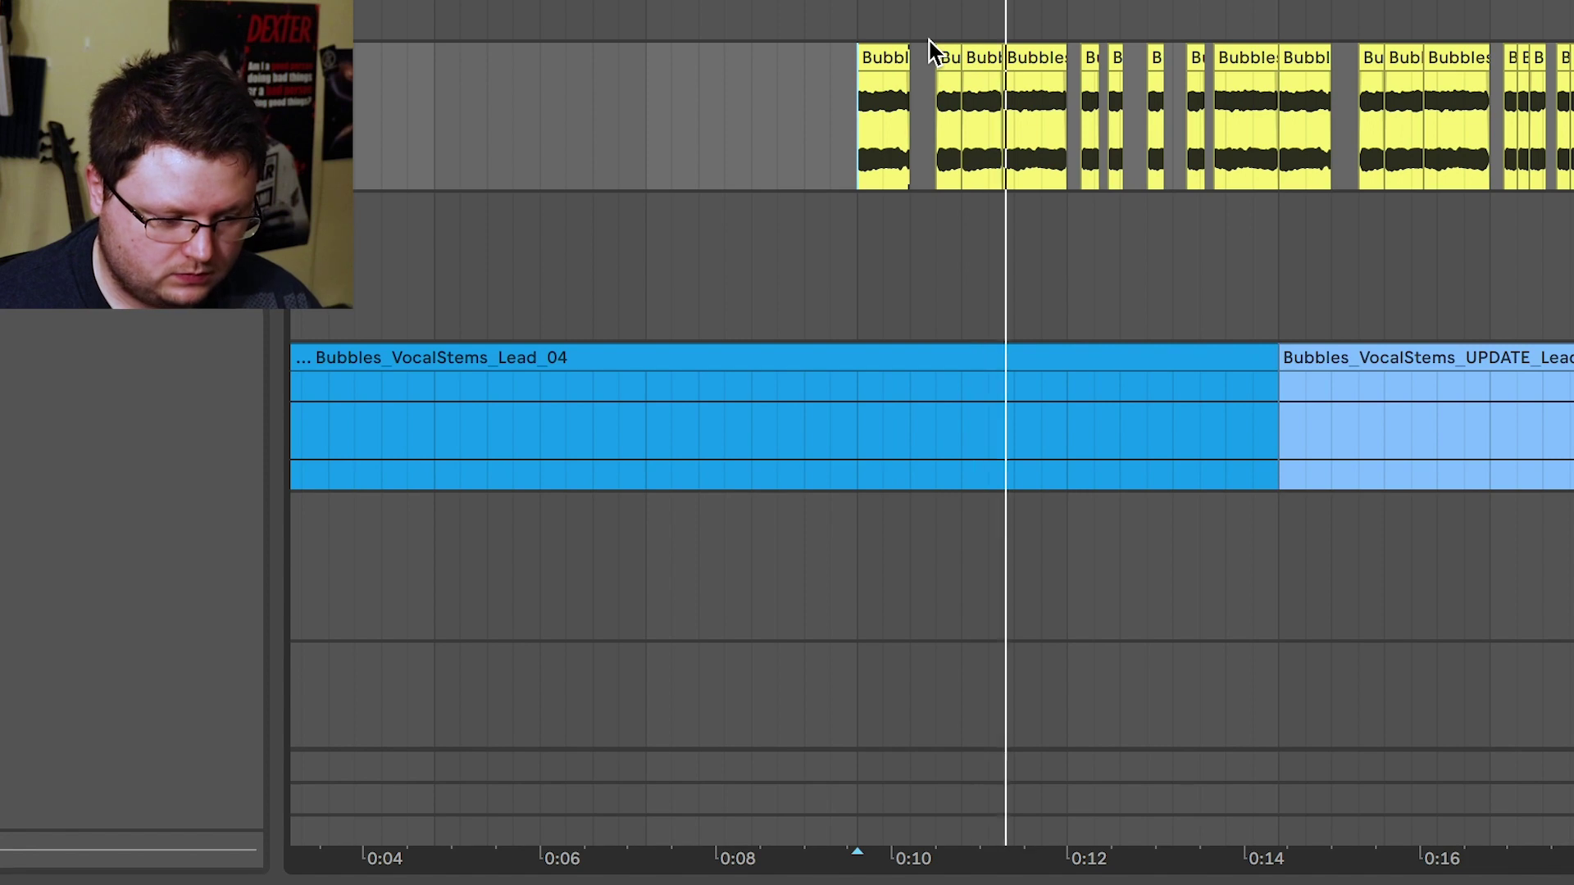
{"action": "key", "text": "space"}
{"action": "left_click", "coordinate": [947, 62]}
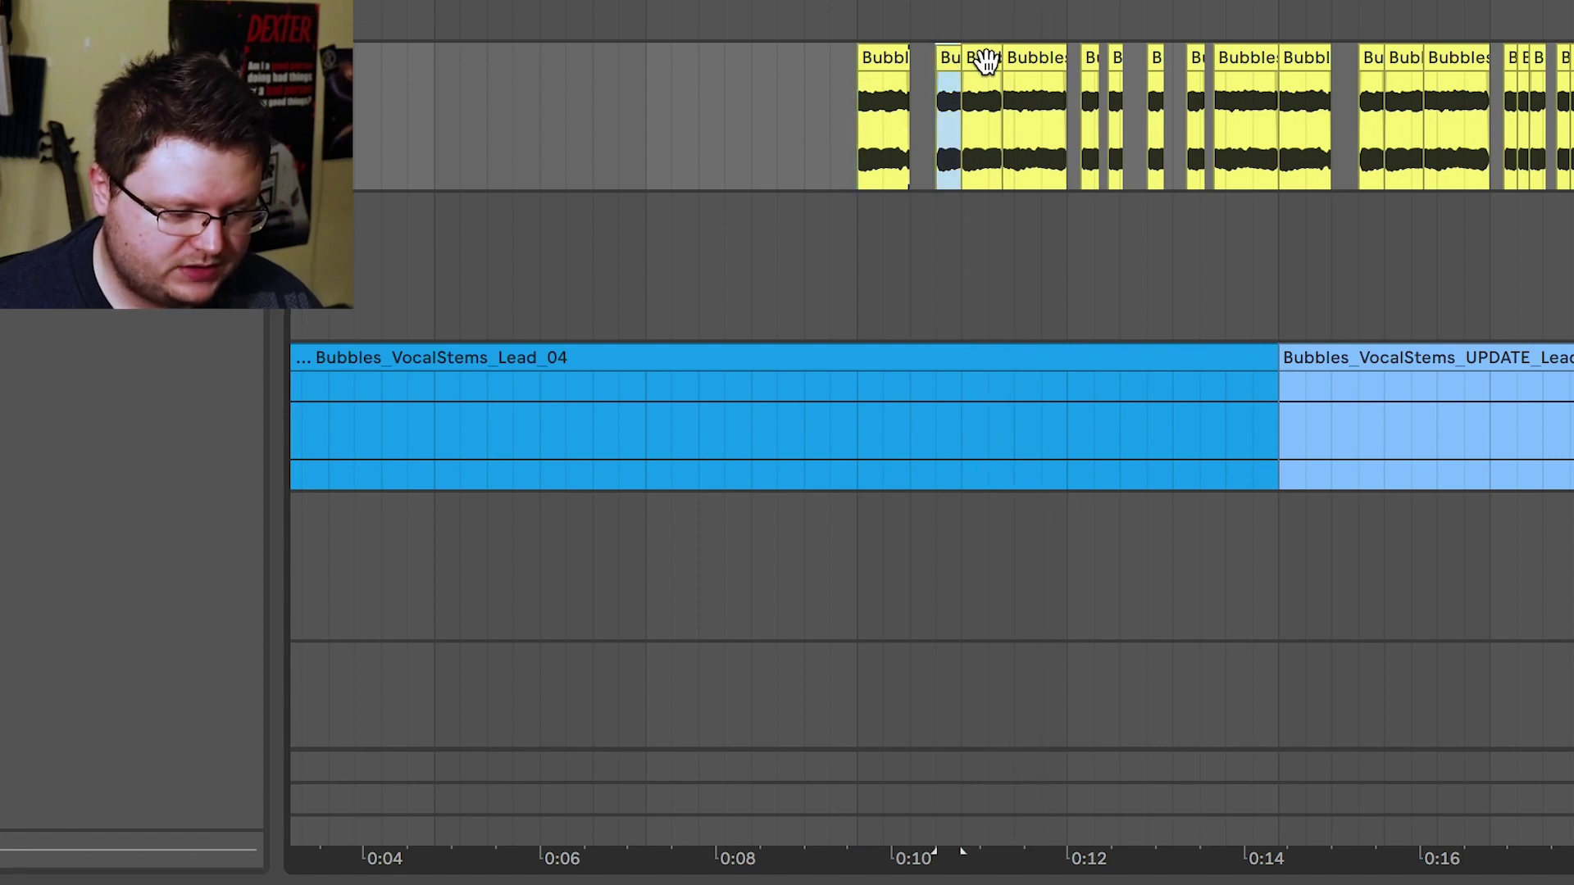
{"action": "double_click", "coordinate": [947, 63]}
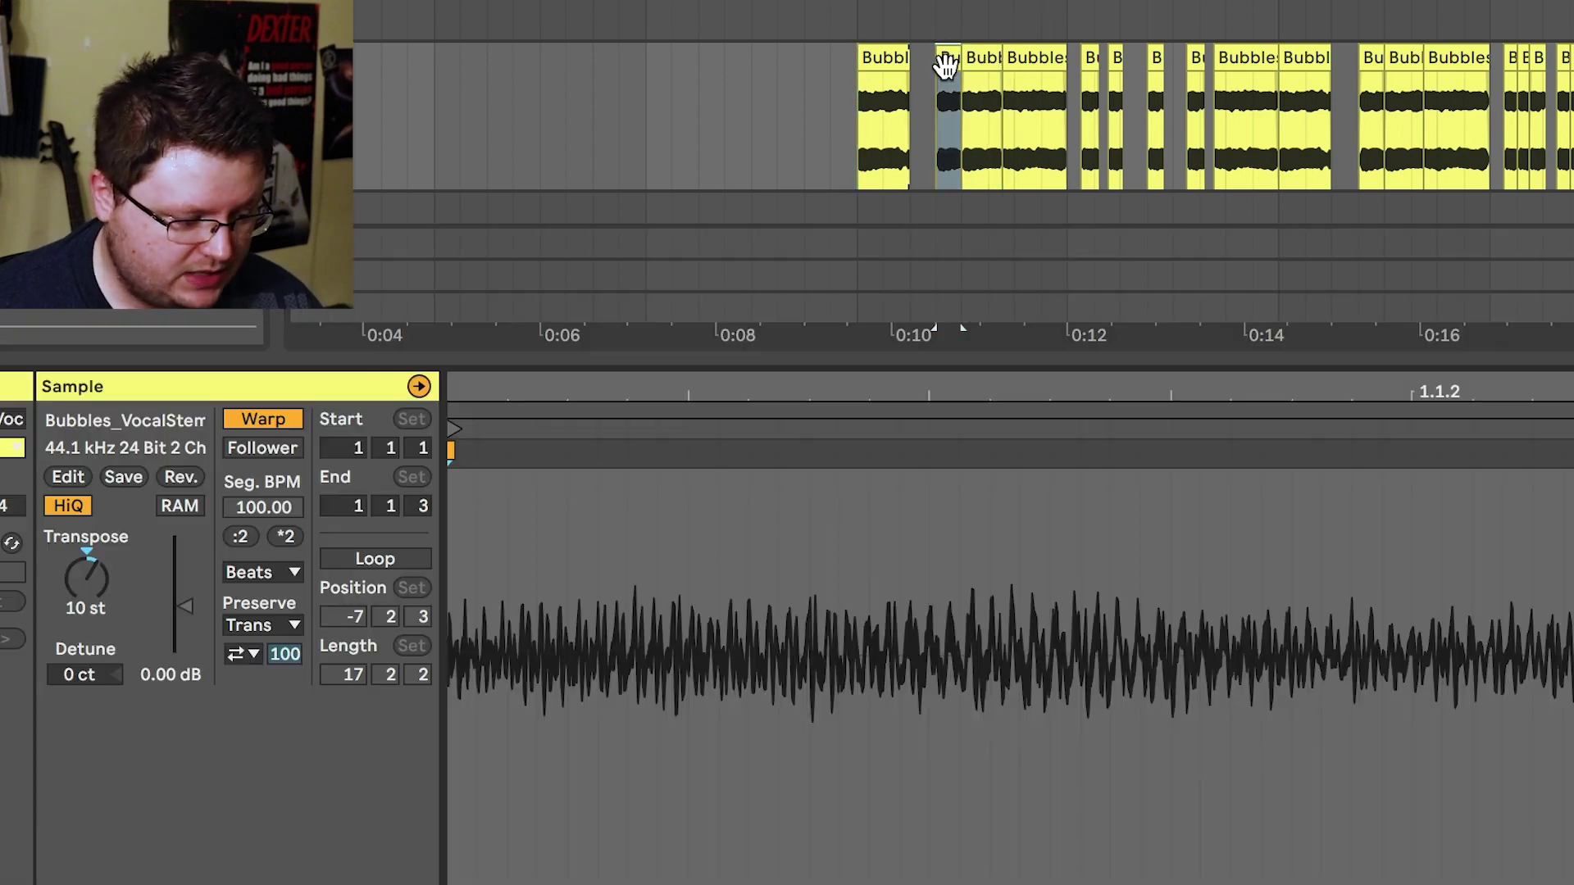
{"action": "left_click", "coordinate": [986, 59]}
{"action": "scroll", "coordinate": [986, 59], "scroll_direction": "down", "scroll_amount": 2}
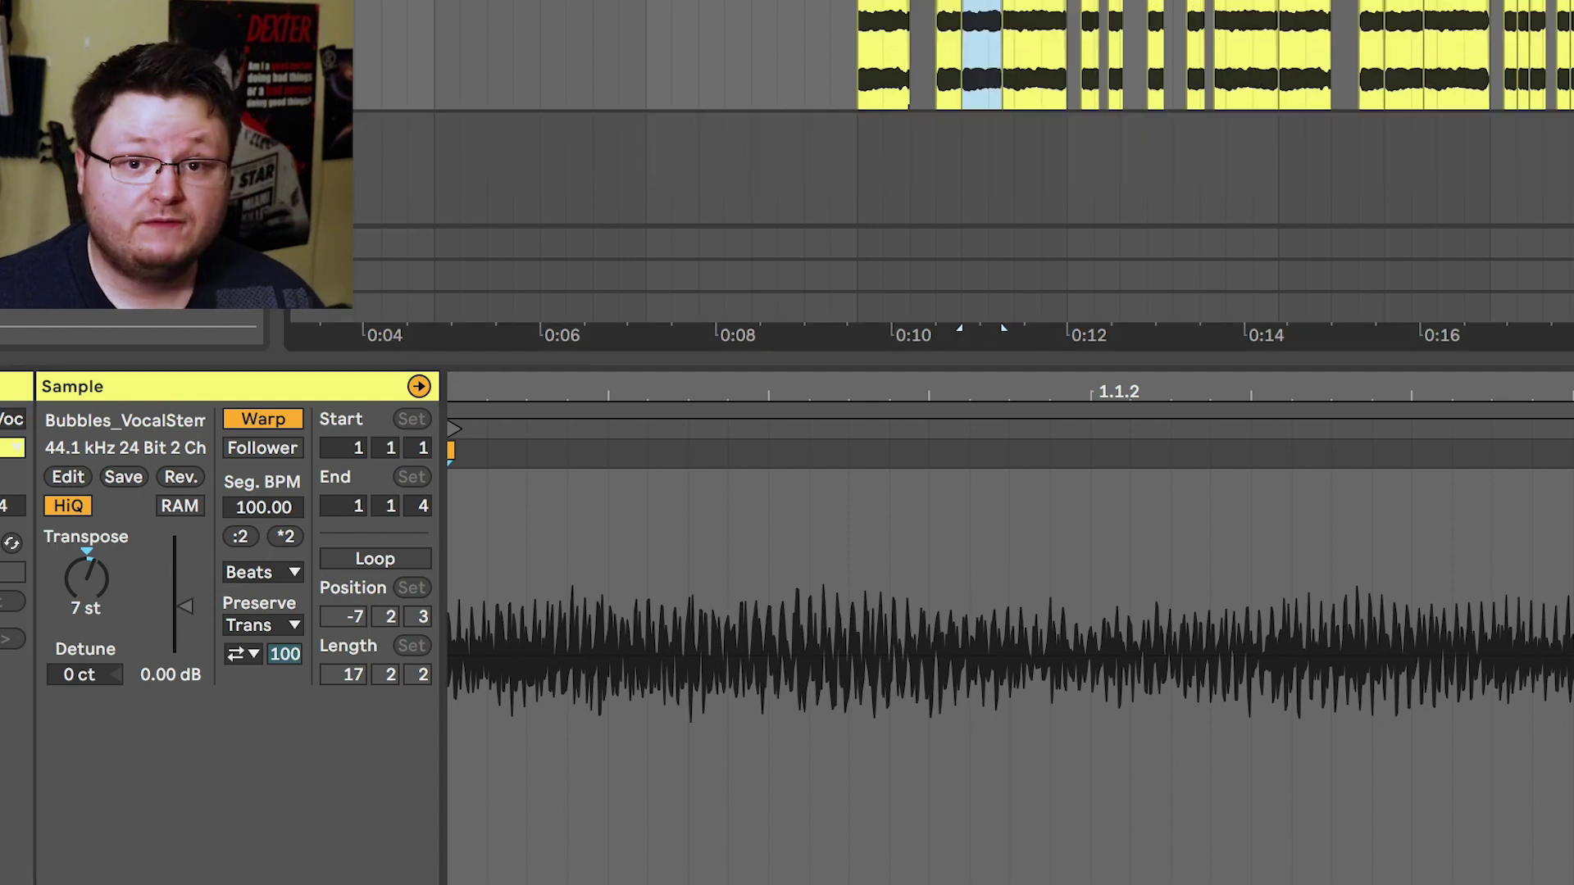
Copy the second yellow chop onto the empty track below it at about 0:04.8
{"action": "left_click", "coordinate": [949, 25]}
{"action": "scroll", "coordinate": [484, 113], "scroll_direction": "down", "scroll_amount": 2}
{"action": "left_click", "coordinate": [439, 113]}
{"action": "key", "text": "ctrl+v"}
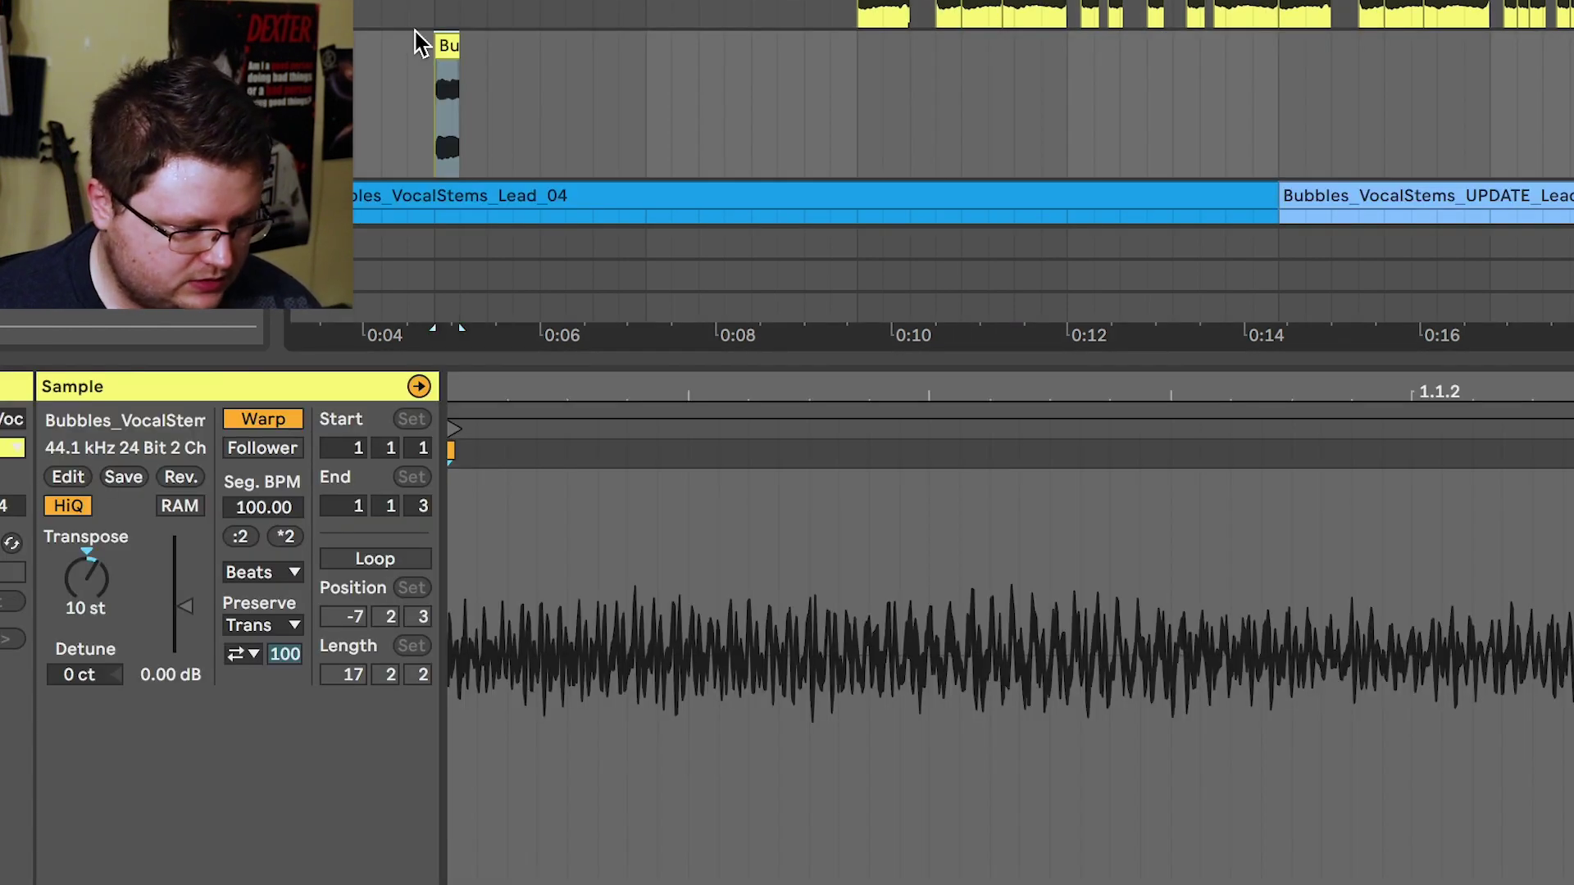
Extend the copied second chop's end to about 0:08 and play it from its start
{"action": "mouse_move", "coordinate": [450, 45]}
{"action": "left_mouse_down"}
{"action": "mouse_move", "coordinate": [703, 63]}
{"action": "mouse_move", "coordinate": [722, 50]}
{"action": "left_mouse_up"}
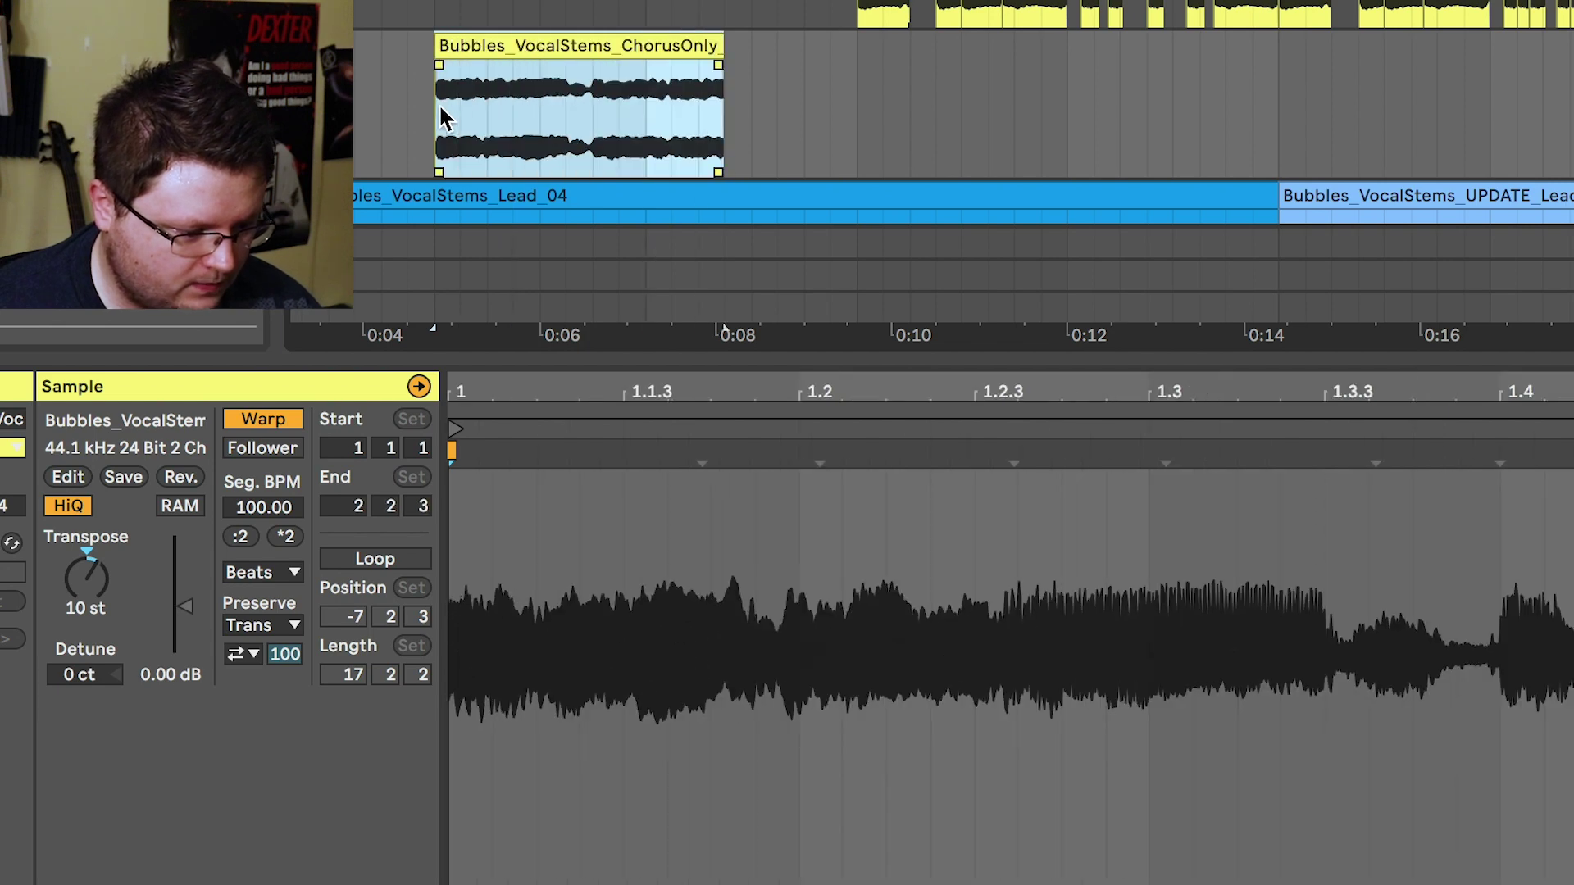
{"action": "left_click", "coordinate": [449, 111]}
{"action": "key", "text": "space"}
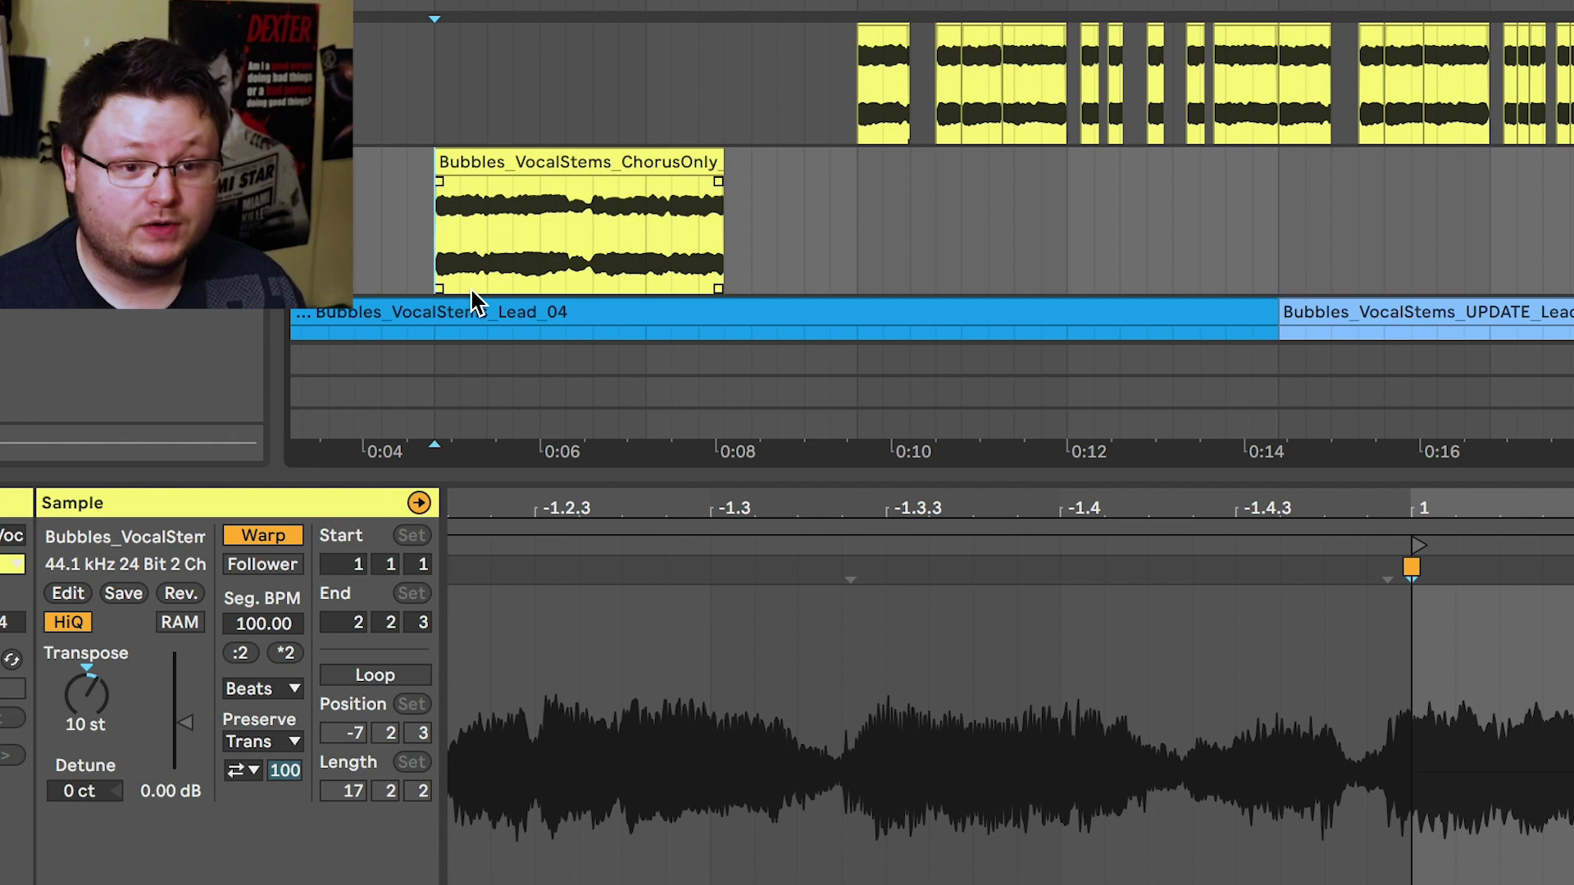
Trim the copied second chop back to its original short length and play it
{"action": "left_click", "coordinate": [540, 168]}
{"action": "left_click_drag", "start_coordinate": [718, 164], "coordinate": [460, 163]}
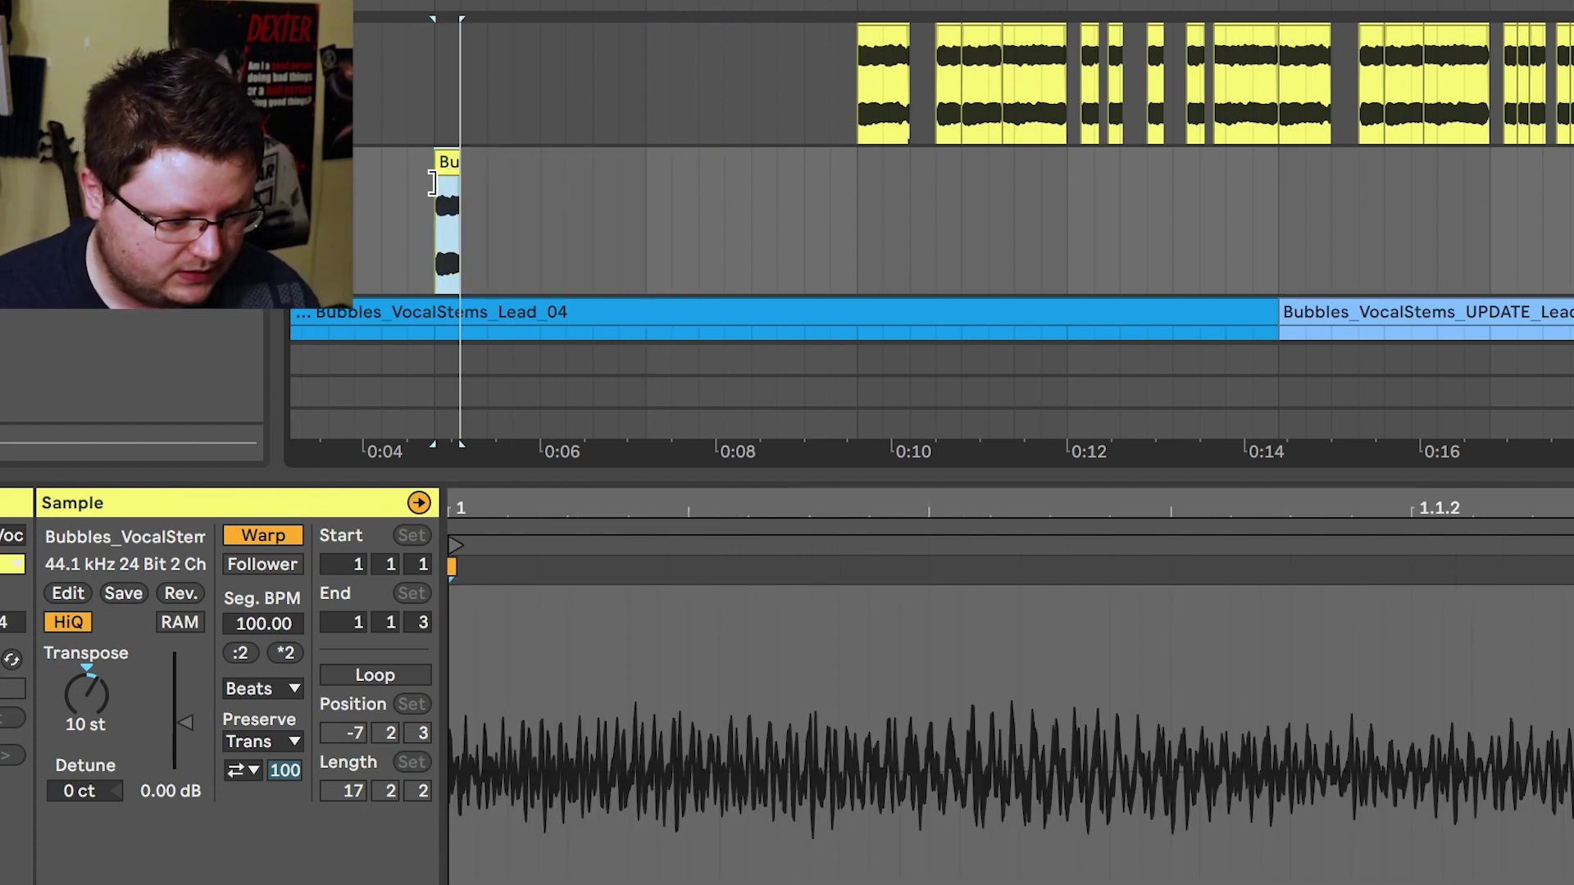
{"action": "left_click", "coordinate": [429, 248]}
{"action": "key", "text": "space"}
{"action": "key", "text": "space"}
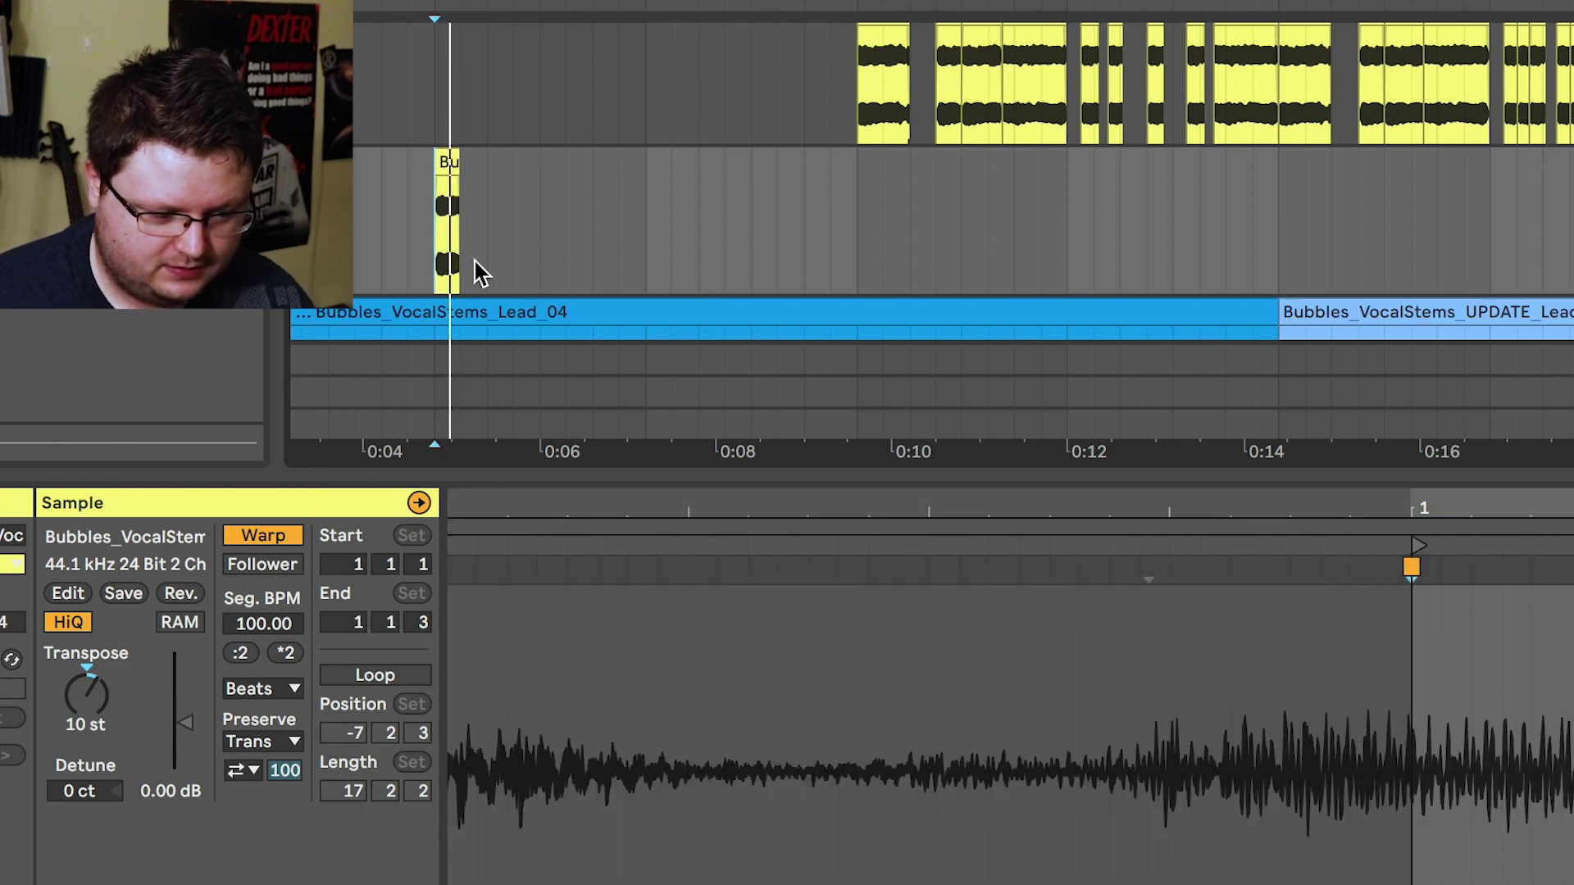
Copy the third yellow chop onto the track below it at about 0:07.2
{"action": "scroll", "coordinate": [647, 246], "scroll_direction": "up", "scroll_amount": 3}
{"action": "left_click", "coordinate": [966, 128]}
{"action": "left_click", "coordinate": [966, 129]}
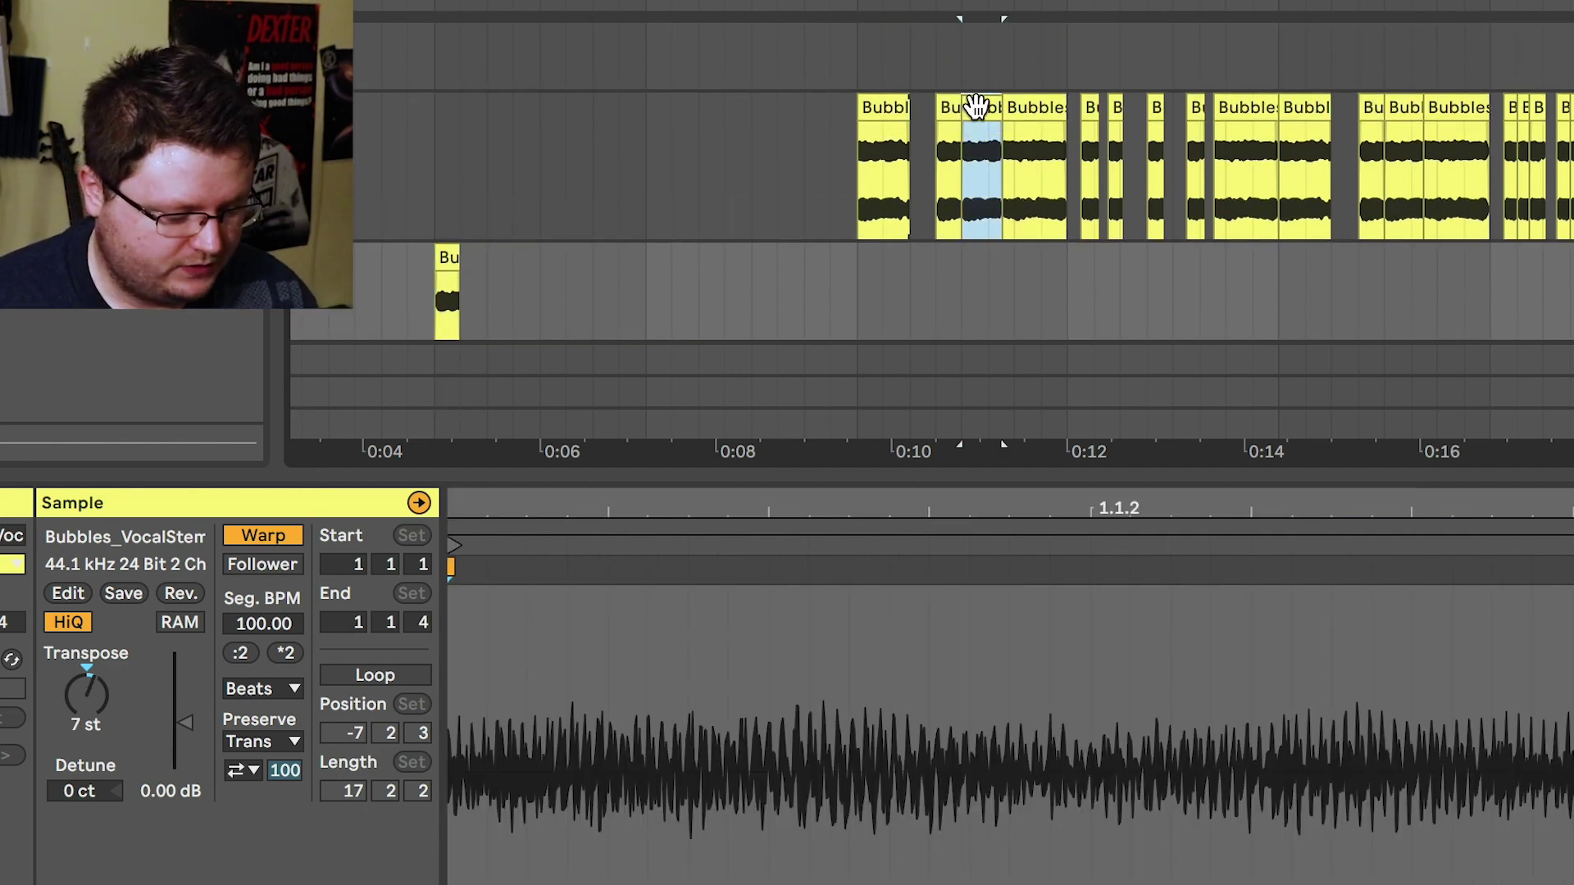
{"action": "key", "text": "ctrl+c"}
{"action": "left_click", "coordinate": [652, 315]}
{"action": "key", "text": "ctrl+v"}
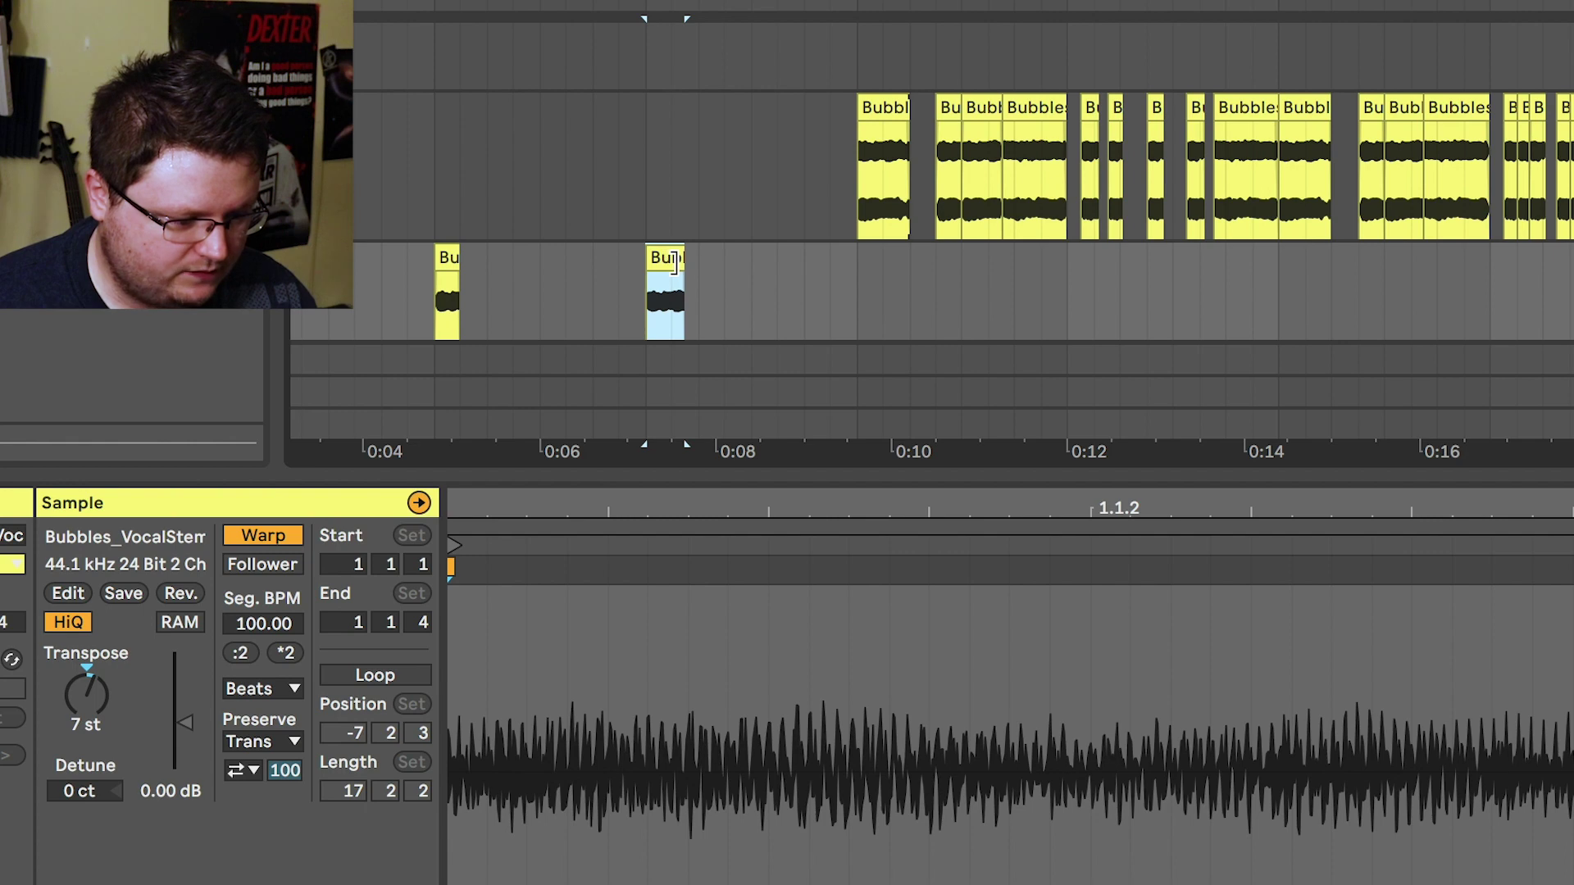
Extend the copied third chop's end to about 0:09 and play it from its start
{"action": "left_click_drag", "start_coordinate": [682, 261], "coordinate": [803, 261]}
{"action": "scroll", "coordinate": [738, 288], "scroll_direction": "down", "scroll_amount": 3}
{"action": "key", "text": "space"}
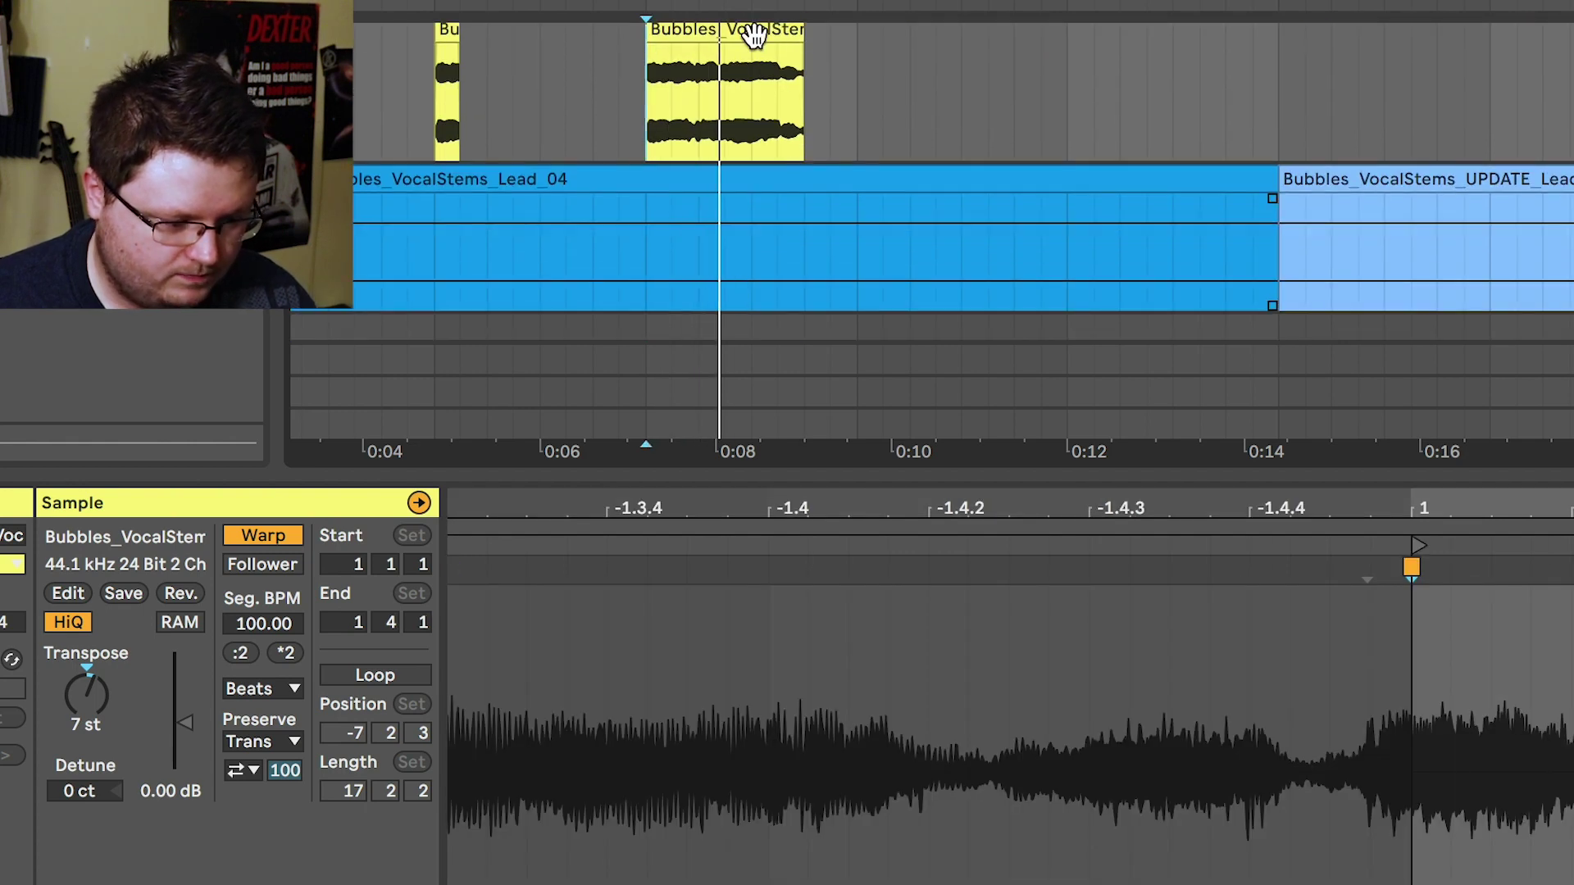
{"action": "scroll", "coordinate": [753, 37], "scroll_direction": "up", "scroll_amount": 3}
{"action": "left_click", "coordinate": [773, 140]}
{"action": "key", "text": "space"}
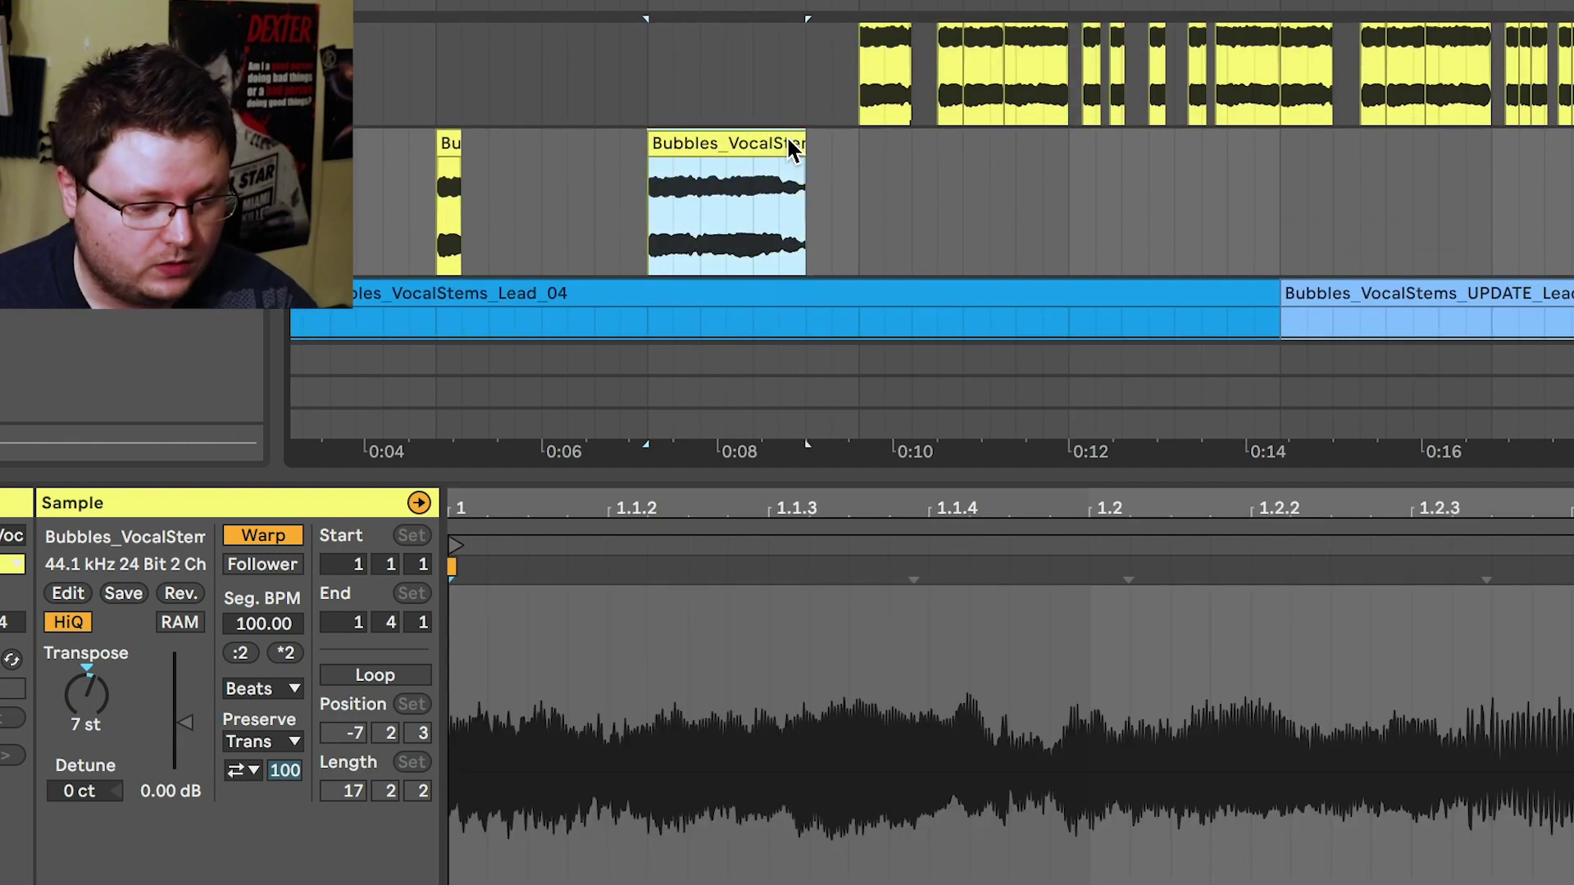
Delete the copied third and second chops from the lower track
{"action": "key", "text": "Delete"}
{"action": "scroll", "coordinate": [542, 223], "scroll_direction": "up", "scroll_amount": 2}
{"action": "left_click_drag", "start_coordinate": [540, 223], "coordinate": [392, 250]}
{"action": "key", "text": "Delete"}
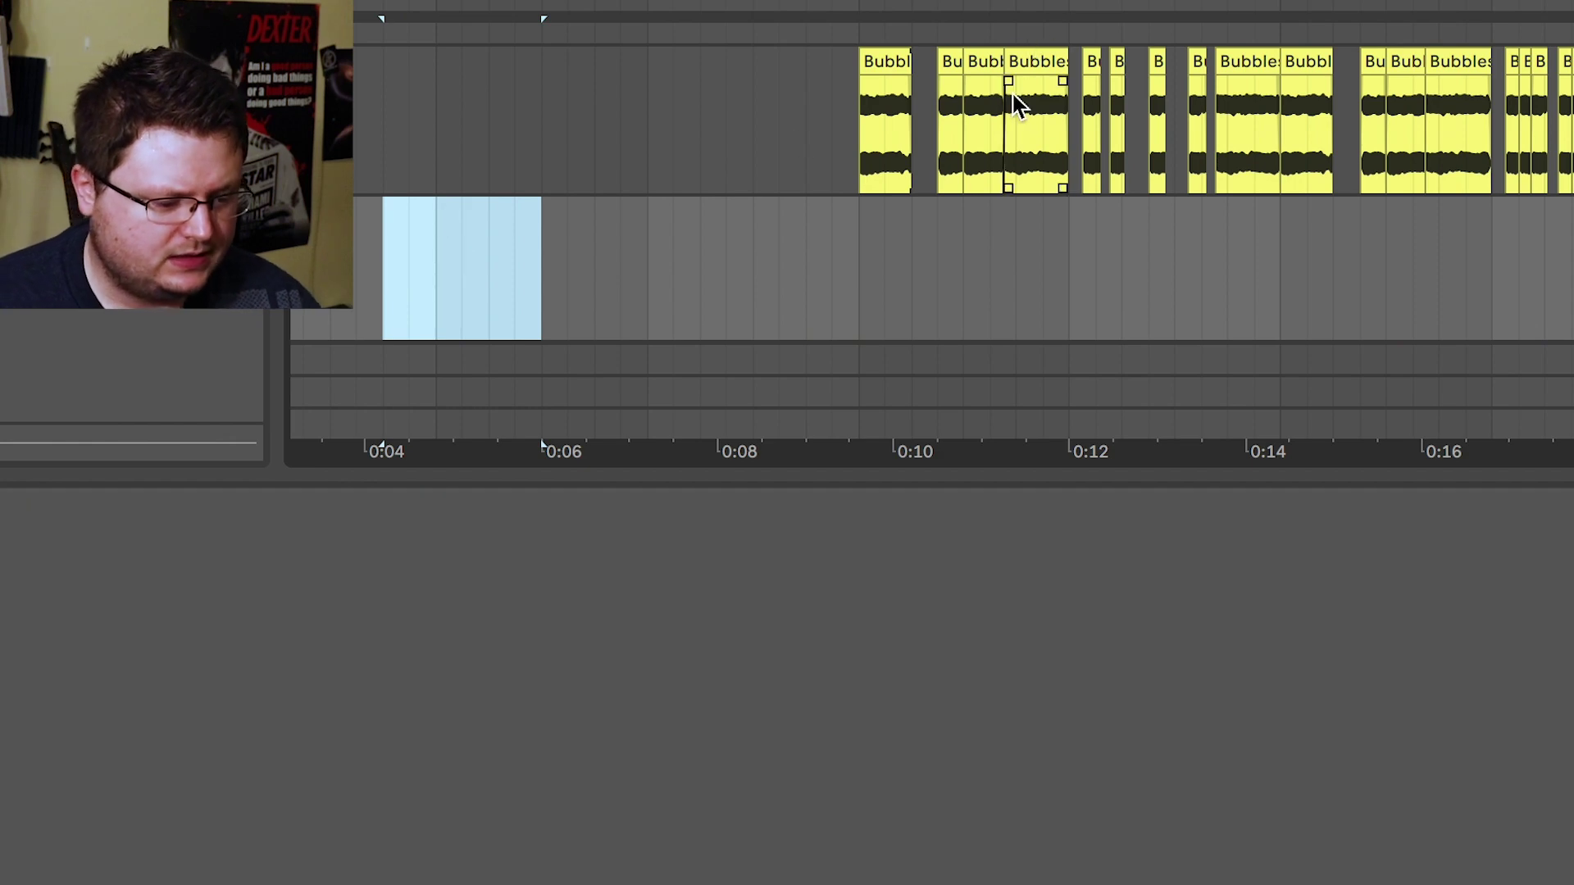
Copy the yellow chop at about 0:11.2 onto the track below it at about 0:04.8
{"action": "left_click", "coordinate": [1005, 116]}
{"action": "left_click", "coordinate": [1047, 65]}
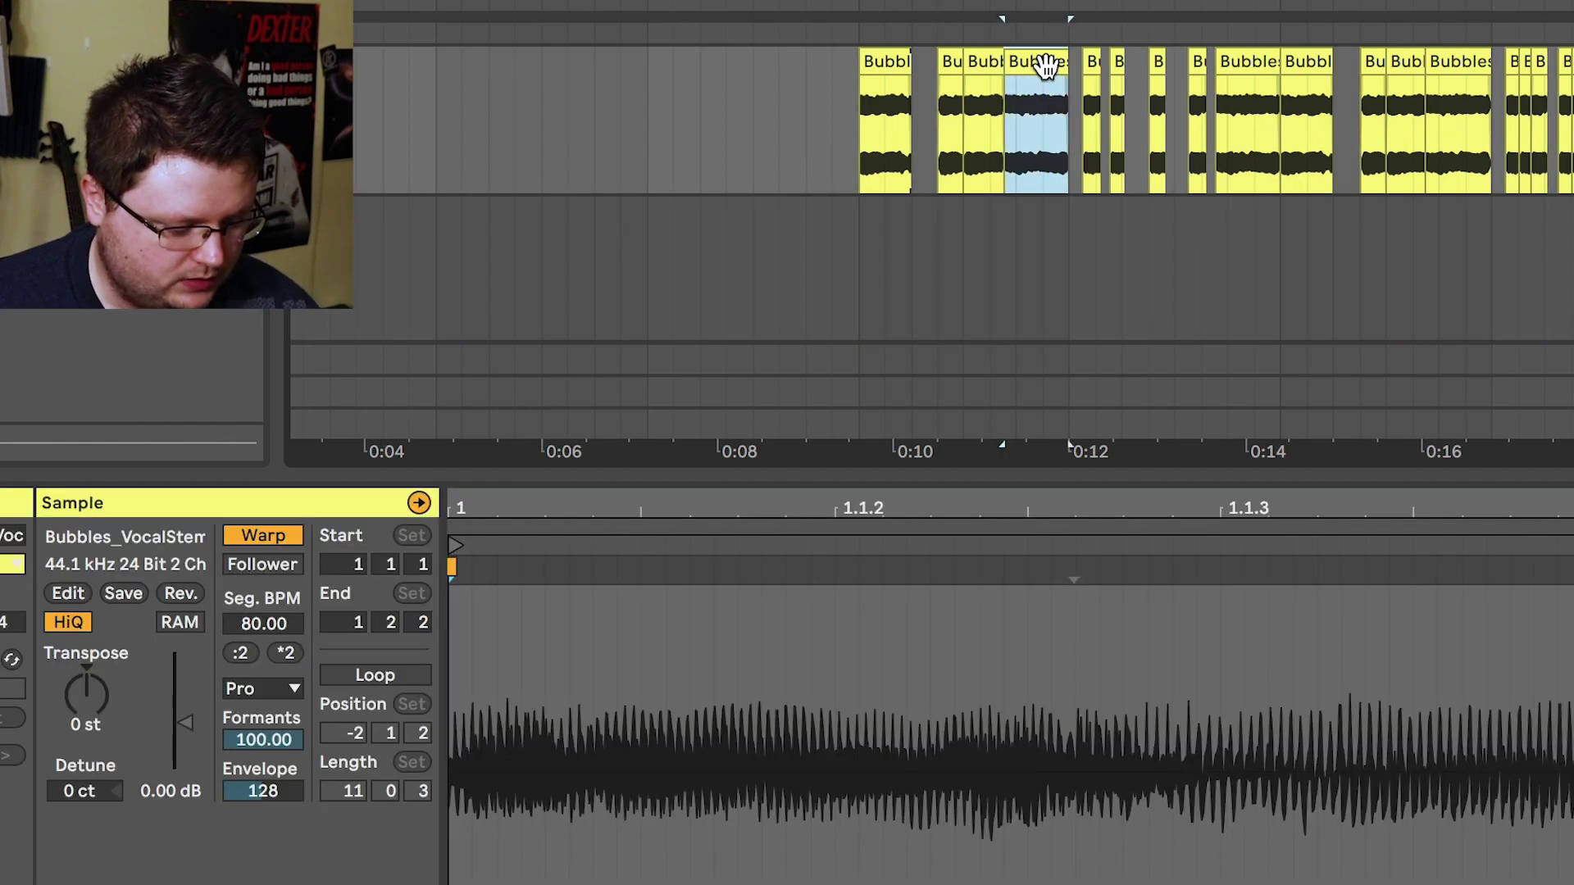
{"action": "scroll", "coordinate": [688, 320], "scroll_direction": "left", "scroll_amount": 3}
{"action": "scroll", "coordinate": [689, 320], "scroll_direction": "down", "scroll_amount": 1}
{"action": "left_click", "coordinate": [549, 260]}
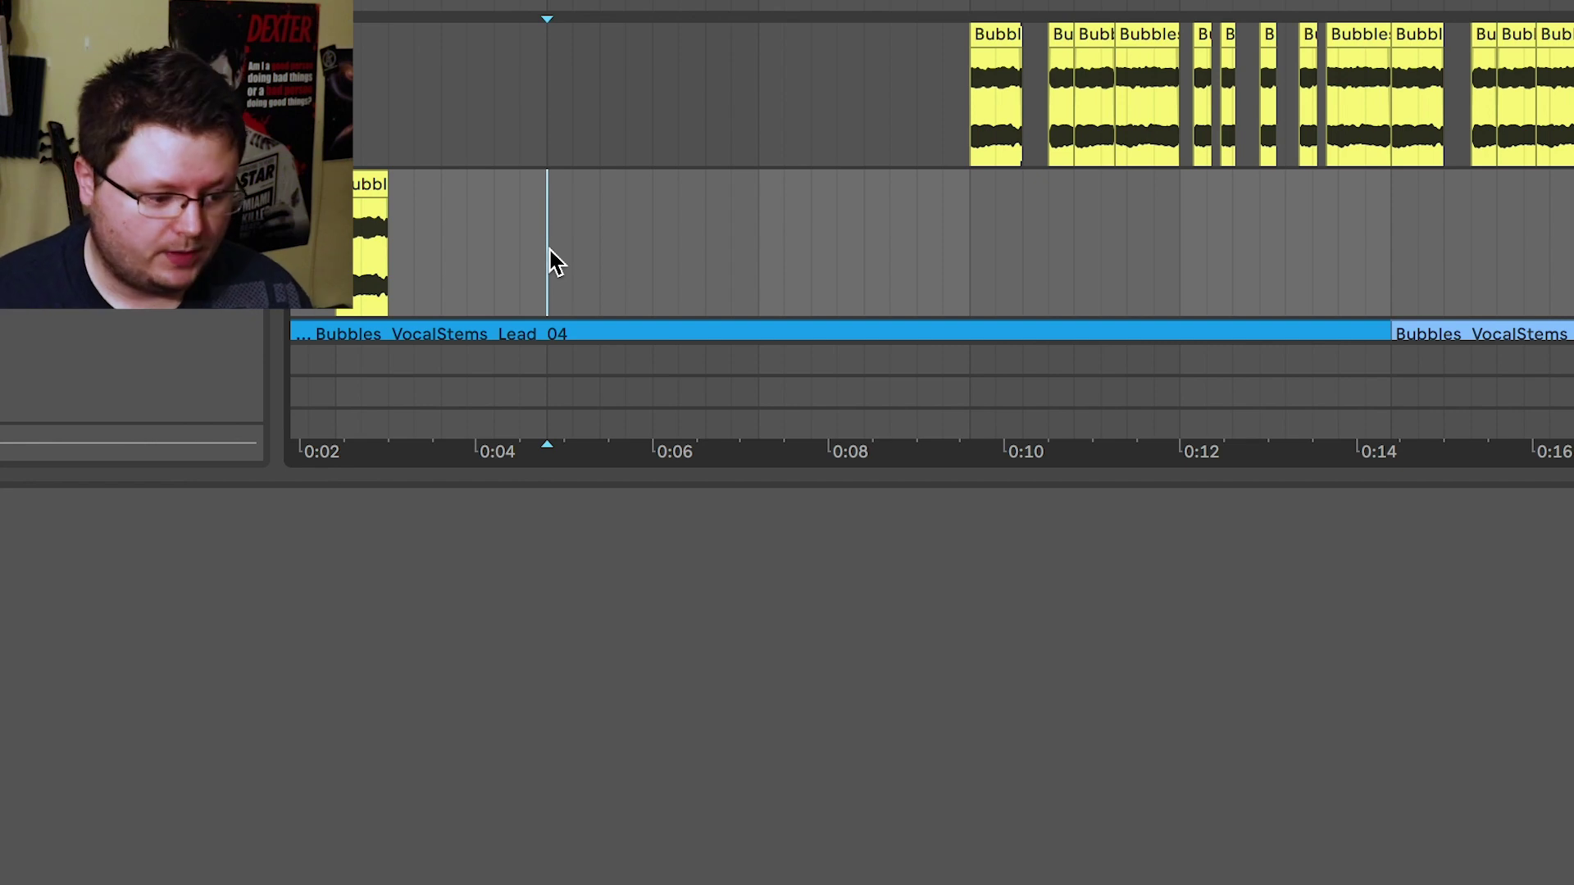
{"action": "key", "text": "ctrl+v"}
Play the copied chop extended to about 0:08.7, try time-compressing its end to about 0:07.8, and undo that
{"action": "key", "text": "space"}
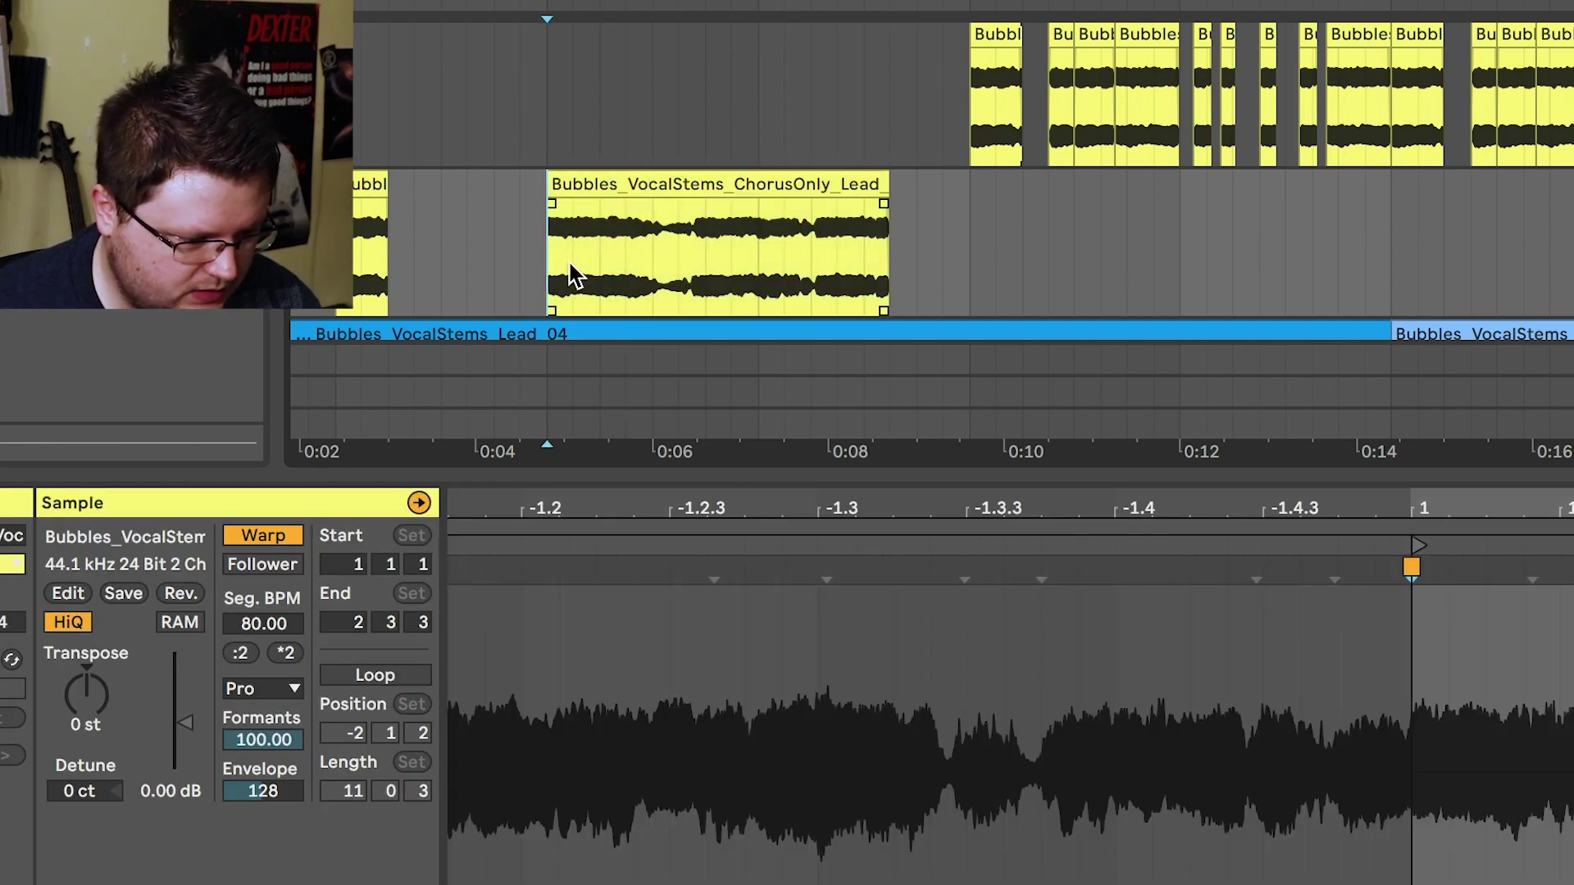
{"action": "key", "text": "space"}
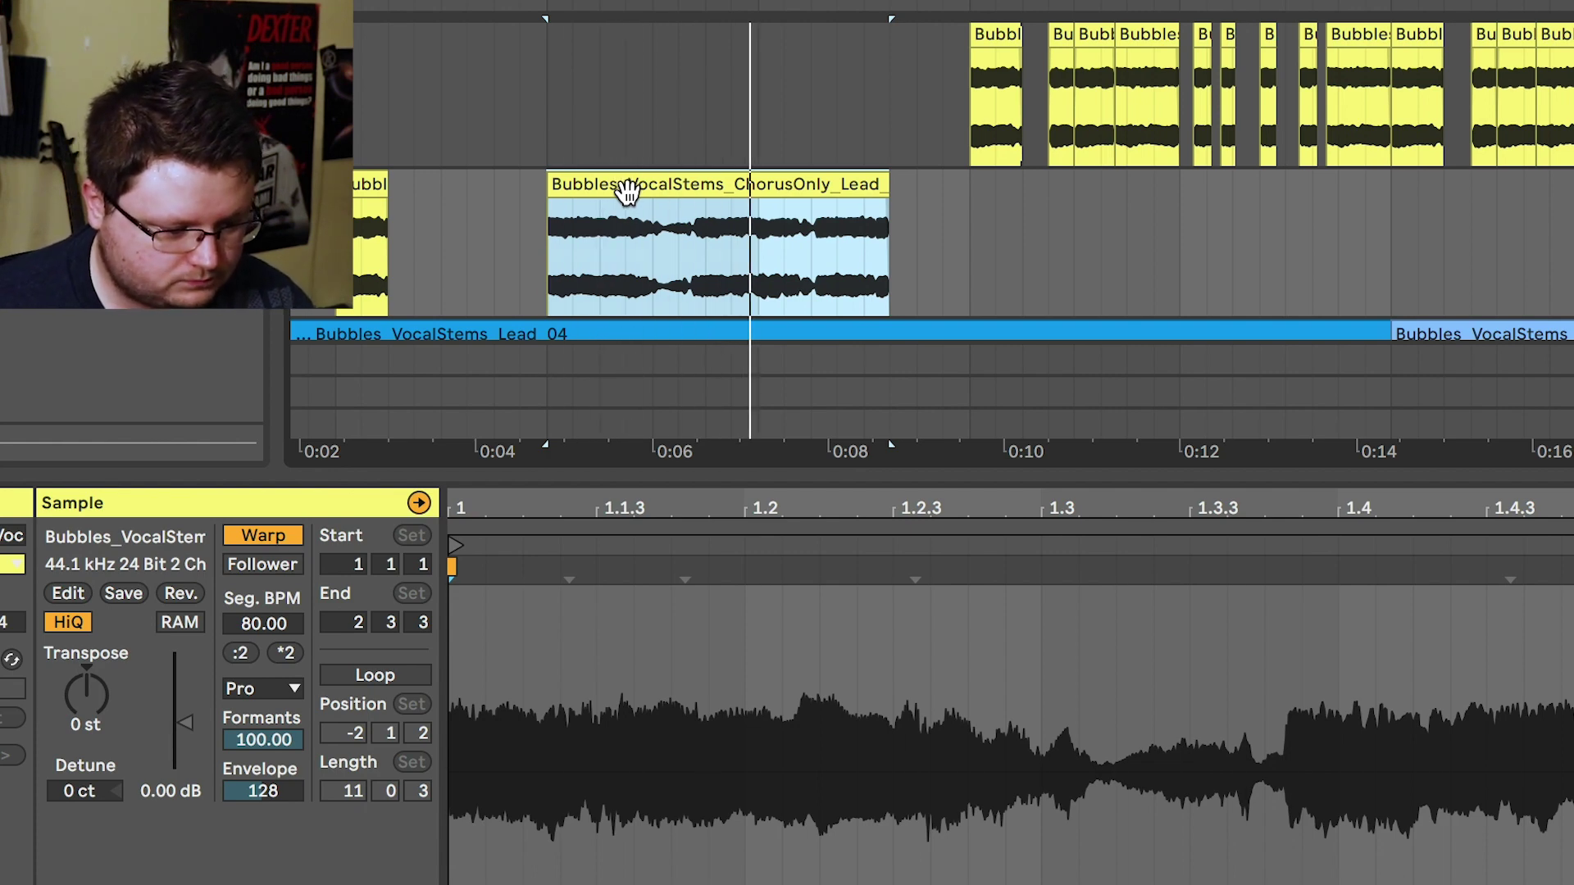
{"action": "key", "text": "space"}
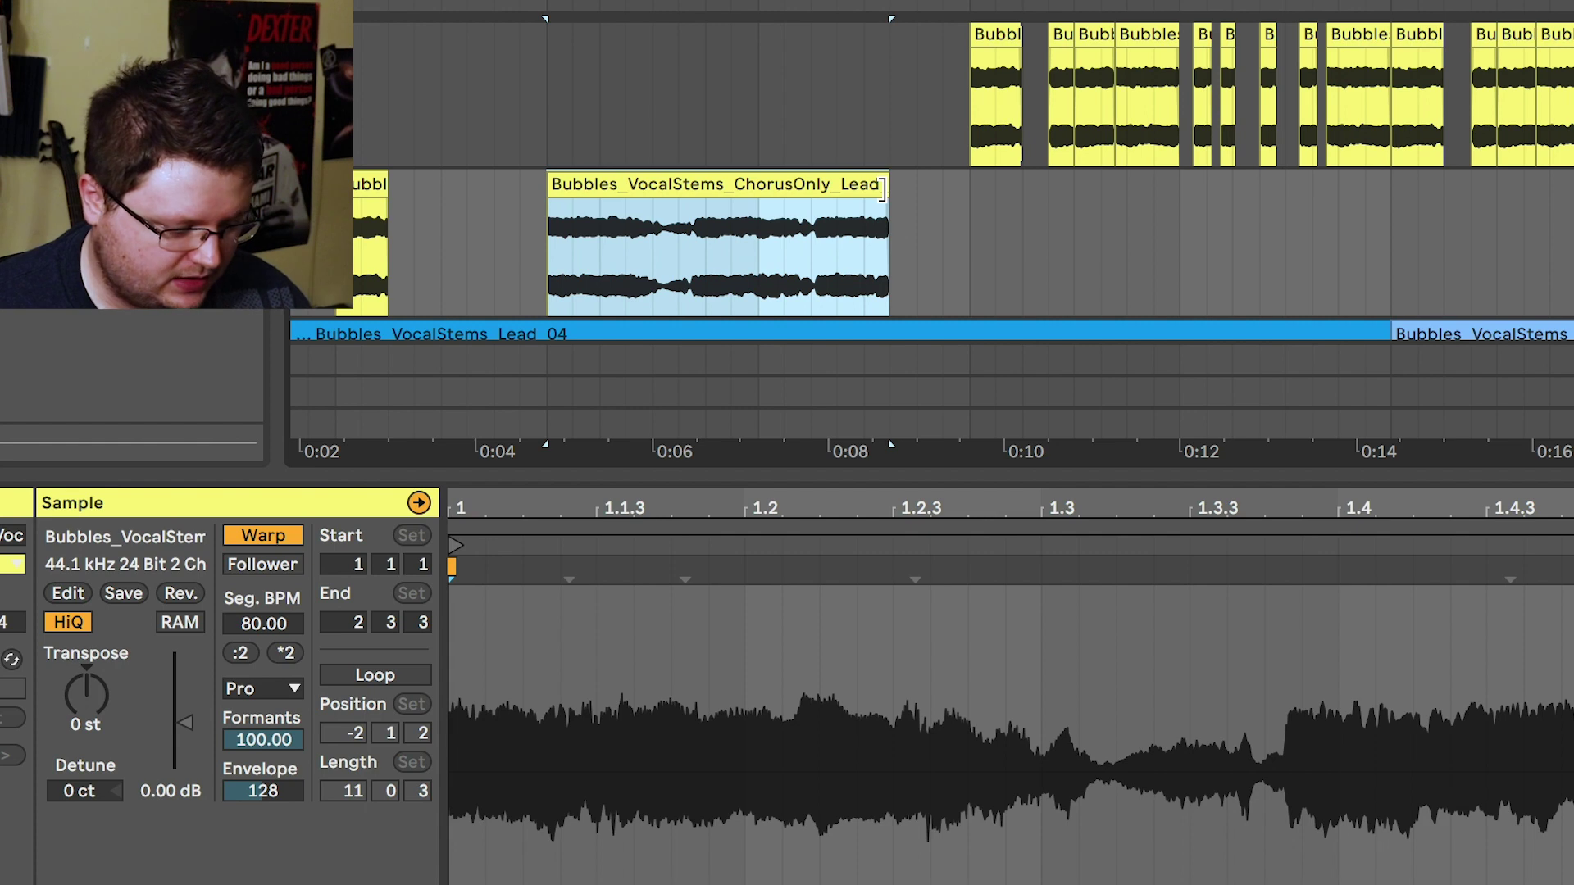
{"action": "left_click_drag", "start_coordinate": [883, 189], "coordinate": [812, 189]}
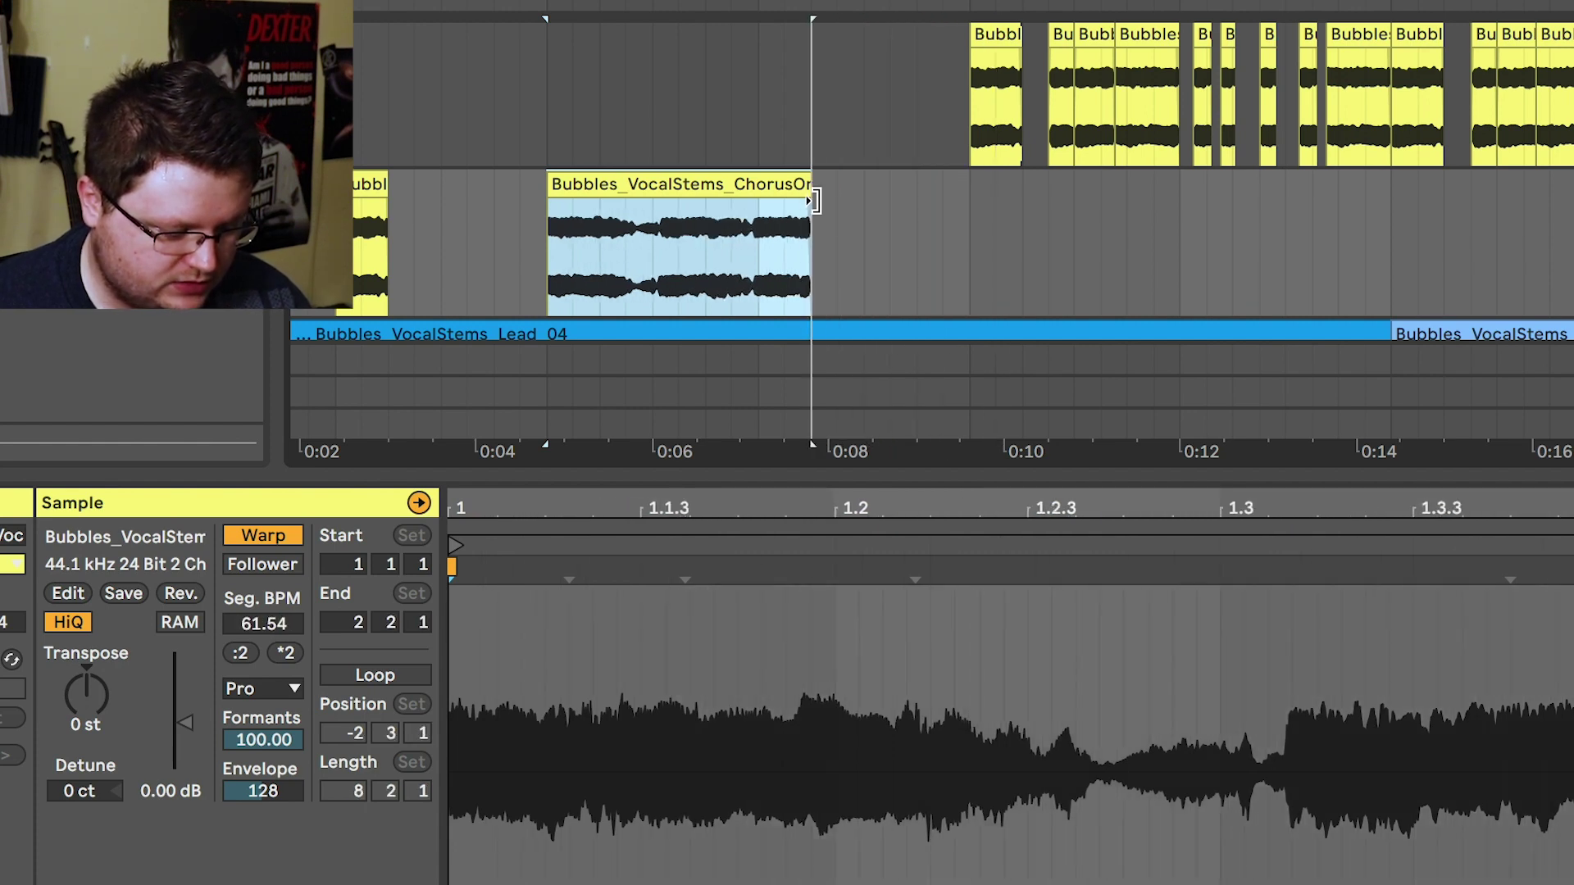
{"action": "key", "text": "ctrl+z"}
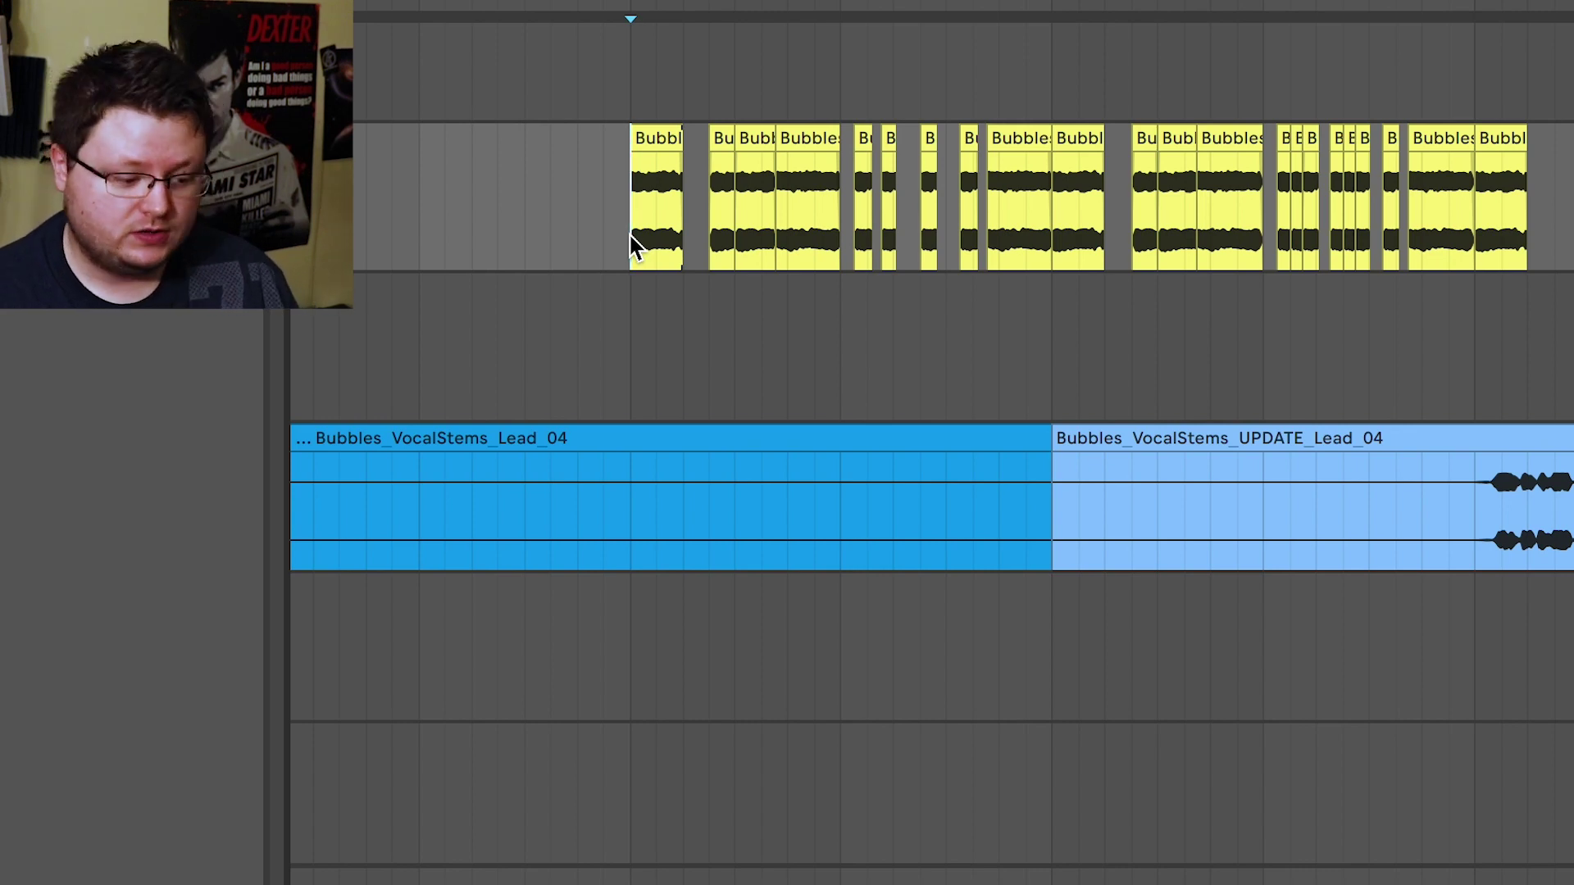
Copy the first yellow chop onto the empty track below at about 0:28.8 and extend its end to about 0:37.8
{"action": "left_click", "coordinate": [655, 141]}
{"action": "scroll", "coordinate": [810, 264], "scroll_direction": "left", "scroll_amount": 6}
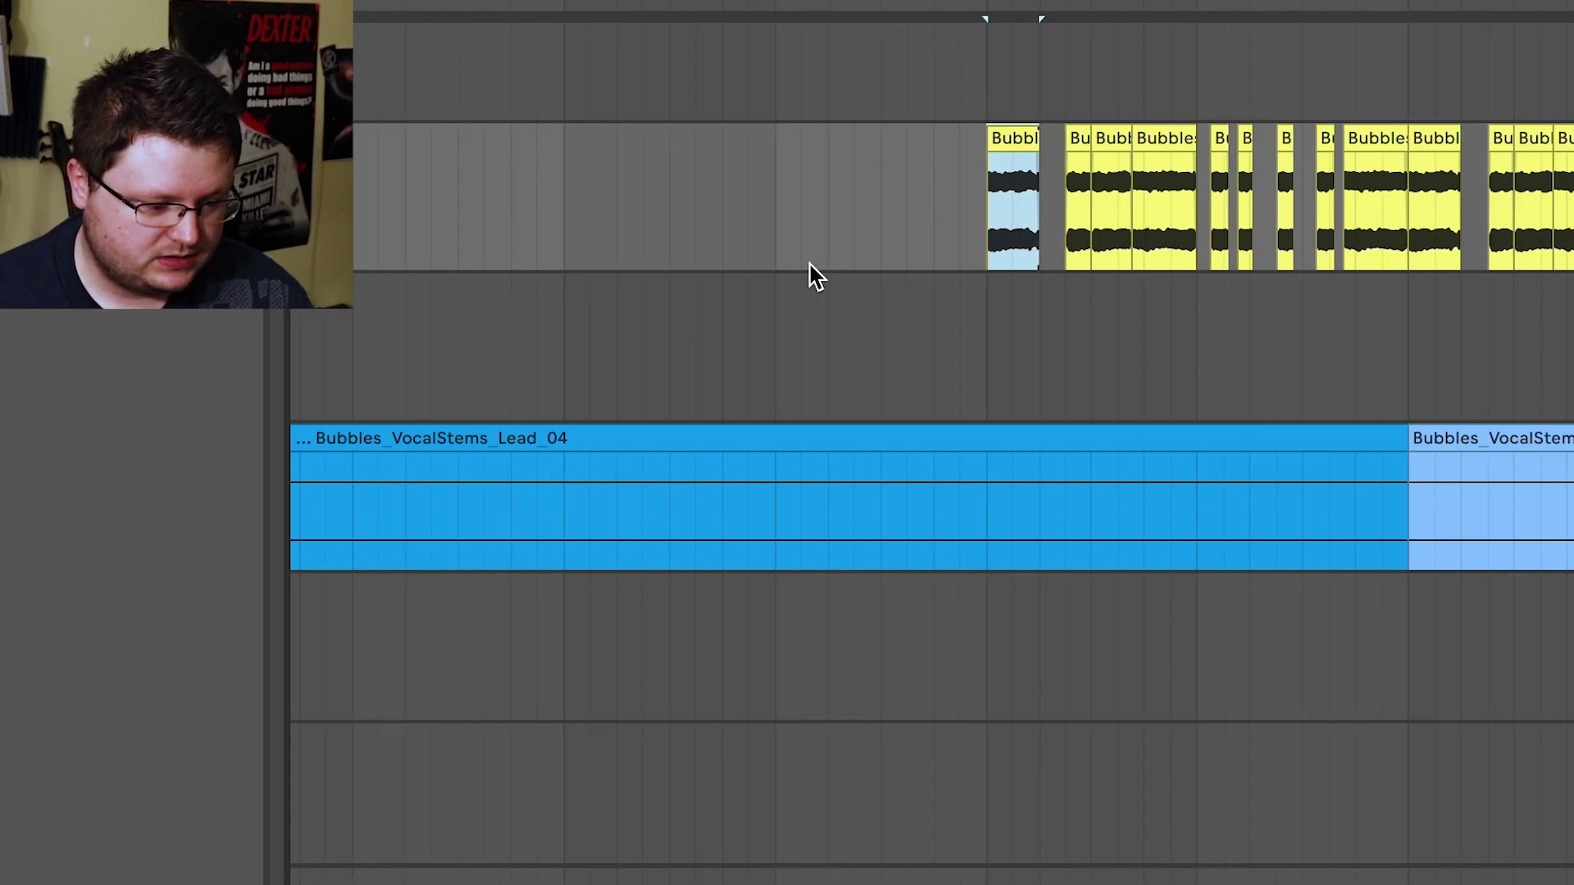
{"action": "scroll", "coordinate": [622, 323], "scroll_direction": "right", "scroll_amount": 10}
{"action": "scroll", "coordinate": [626, 328], "scroll_direction": "right", "scroll_amount": 8}
{"action": "scroll", "coordinate": [626, 332], "scroll_direction": "left", "scroll_amount": 8}
{"action": "scroll", "coordinate": [656, 340], "scroll_direction": "right", "scroll_amount": 6}
{"action": "left_click", "coordinate": [725, 345]}
{"action": "key", "text": "ctrl+v"}
{"action": "left_click_drag", "start_coordinate": [775, 291], "coordinate": [1520, 291]}
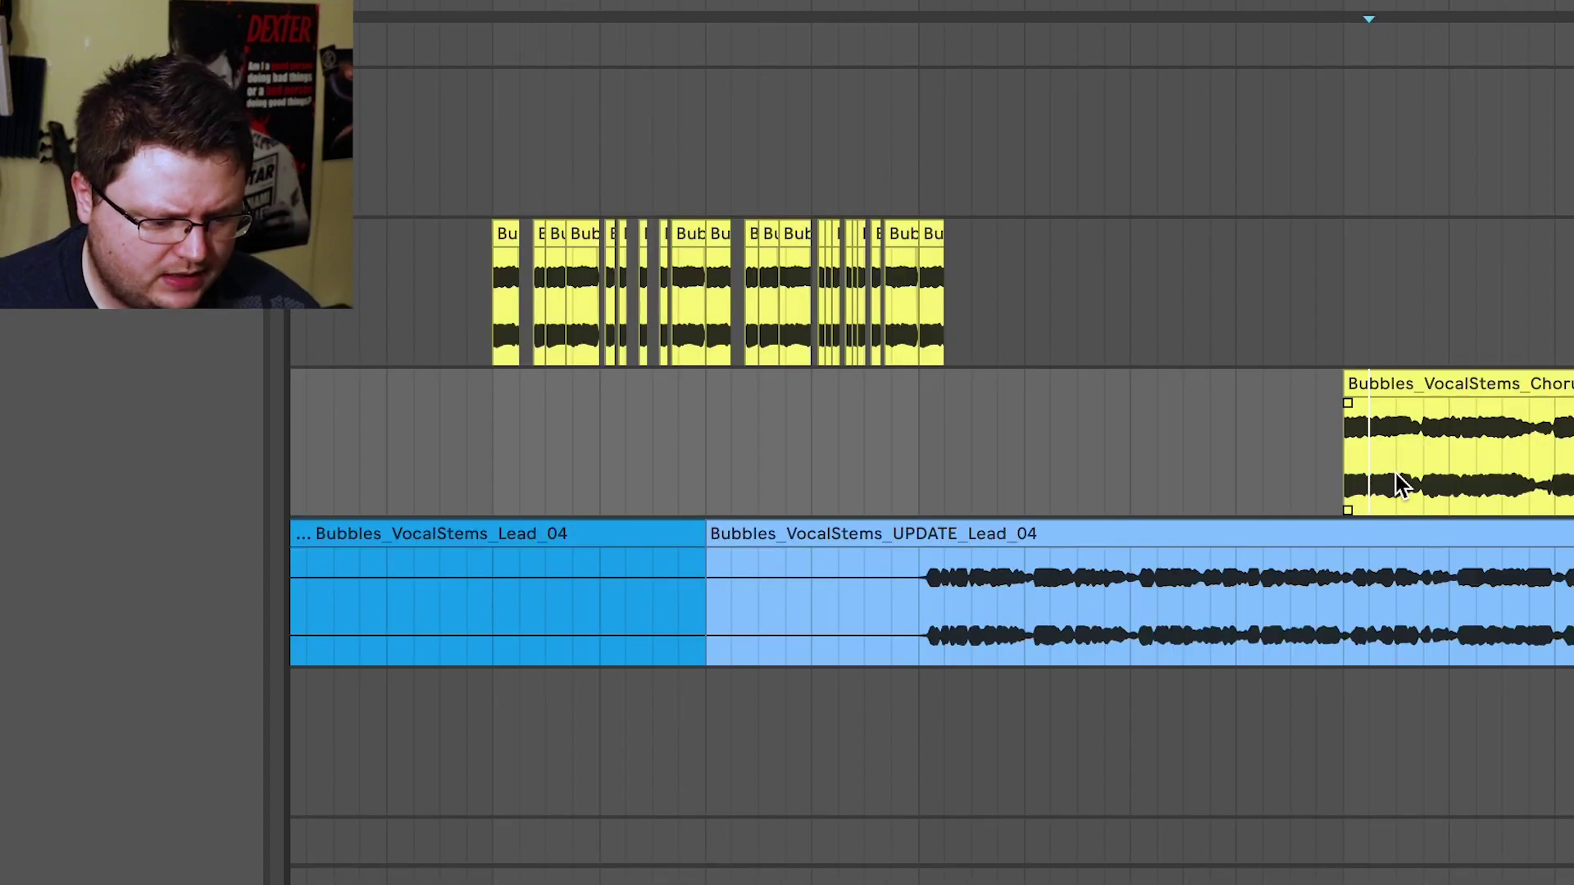
Play the extended clip and set its transpose to 0 st
{"action": "scroll", "coordinate": [1394, 475], "scroll_direction": "right", "scroll_amount": 3}
{"action": "key", "text": "space"}
{"action": "double_click", "coordinate": [1357, 415]}
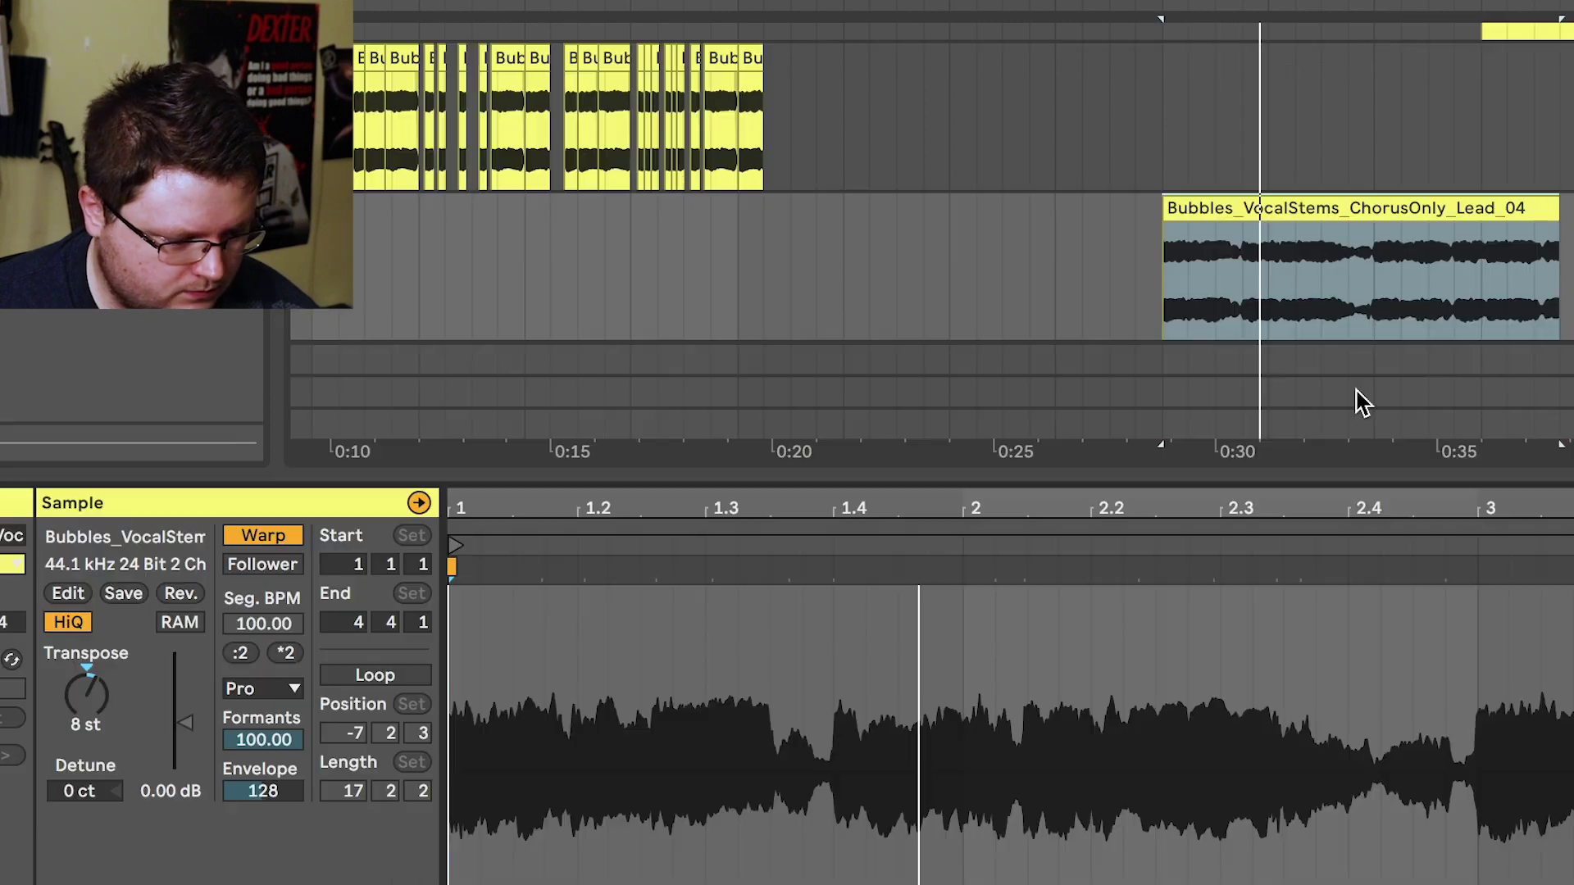
{"action": "key", "text": "space"}
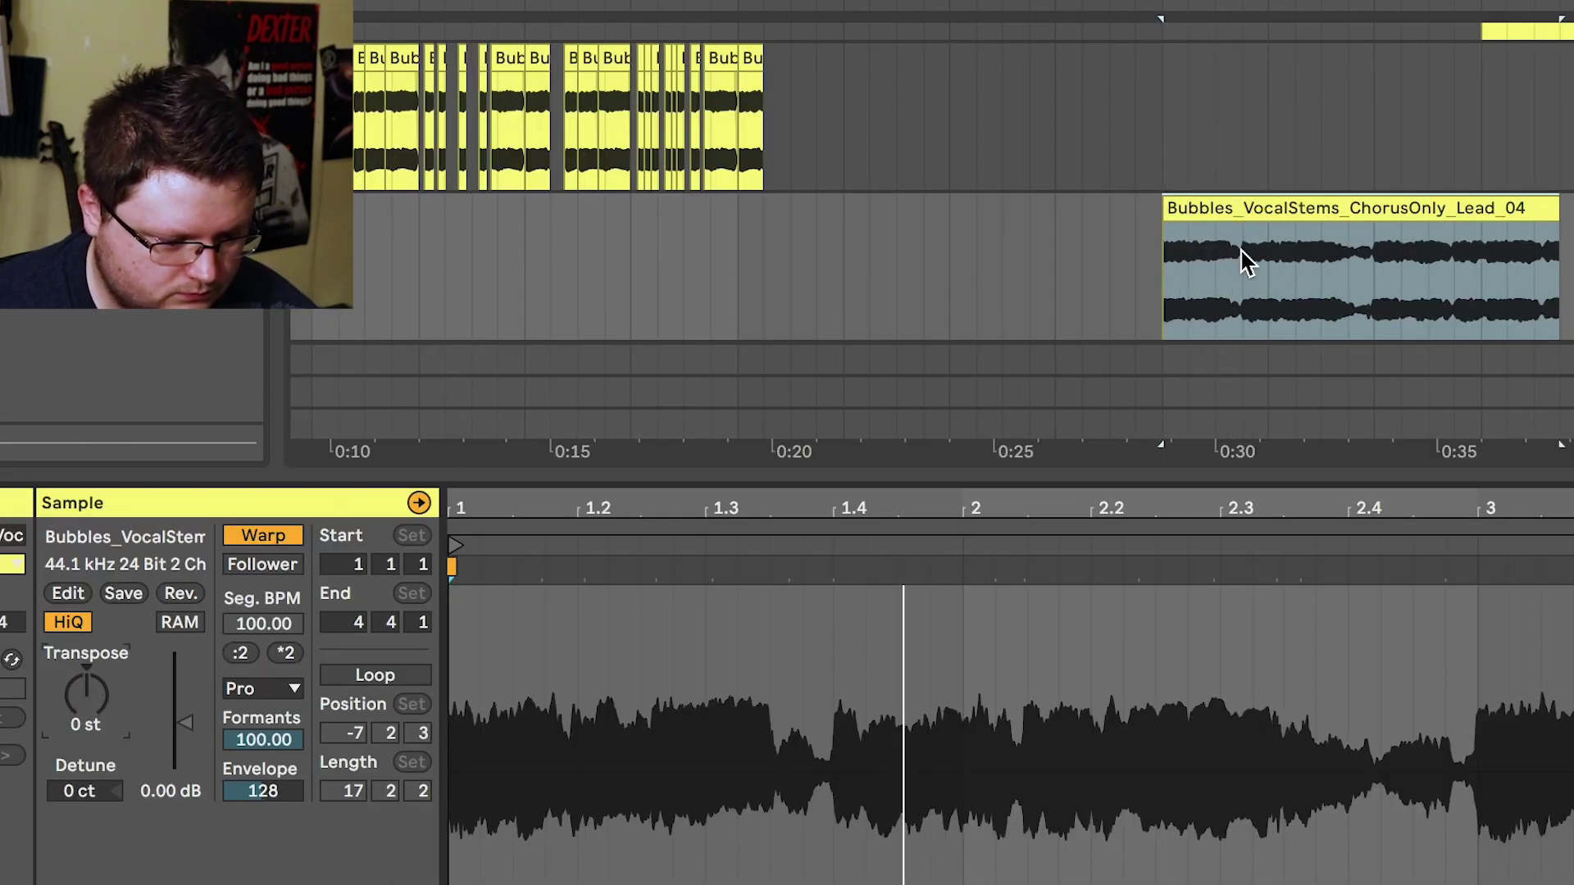
Audition the long clip repeatedly from about 0:30 to find a usable slice
{"action": "scroll", "coordinate": [1215, 287], "scroll_direction": "up", "scroll_amount": 5}
{"action": "left_click", "coordinate": [1219, 288]}
{"action": "key", "text": "space"}
{"action": "key", "text": "space"}
{"action": "key", "text": "space"}
{"action": "key", "text": "space"}
{"action": "key", "text": "space"}
{"action": "key", "text": "space"}
{"action": "key", "text": "space"}
{"action": "key", "text": "space"}
Copy the slice from about 0:30.0 to 0:30.3 of the long clip to about 0:09.6 on the same track
{"action": "left_click", "coordinate": [1255, 300], "text": "shift"}
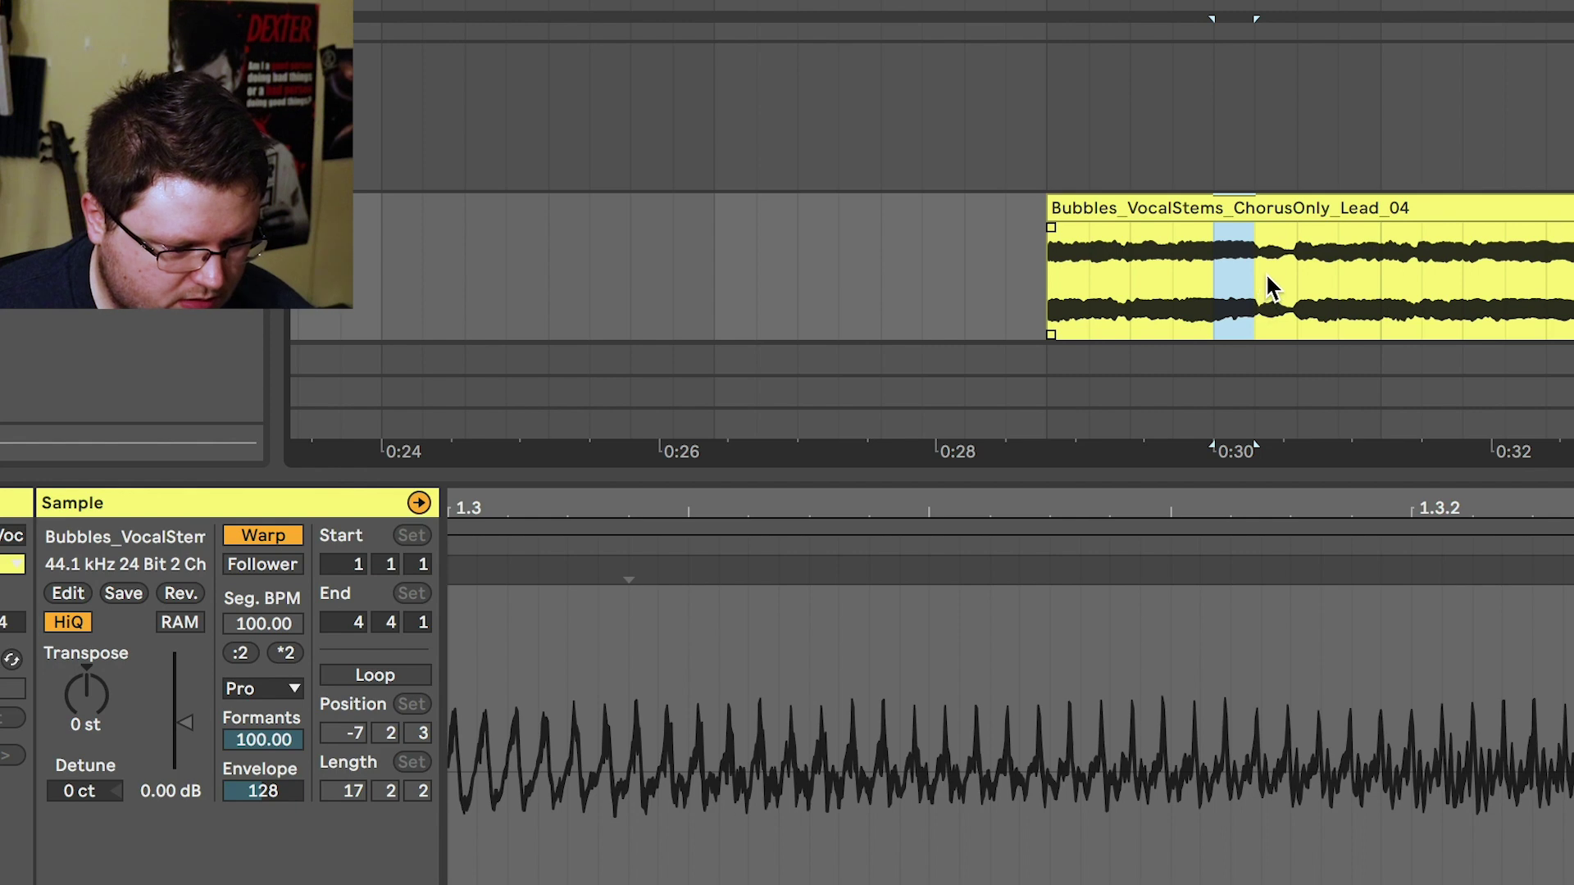
{"action": "scroll", "coordinate": [1270, 279], "scroll_direction": "left", "scroll_amount": 10}
{"action": "scroll", "coordinate": [1273, 283], "scroll_direction": "down", "scroll_amount": 5}
{"action": "left_click", "coordinate": [621, 269]}
{"action": "key", "text": "super+v"}
{"action": "scroll", "coordinate": [645, 259], "scroll_direction": "right", "scroll_amount": 4}
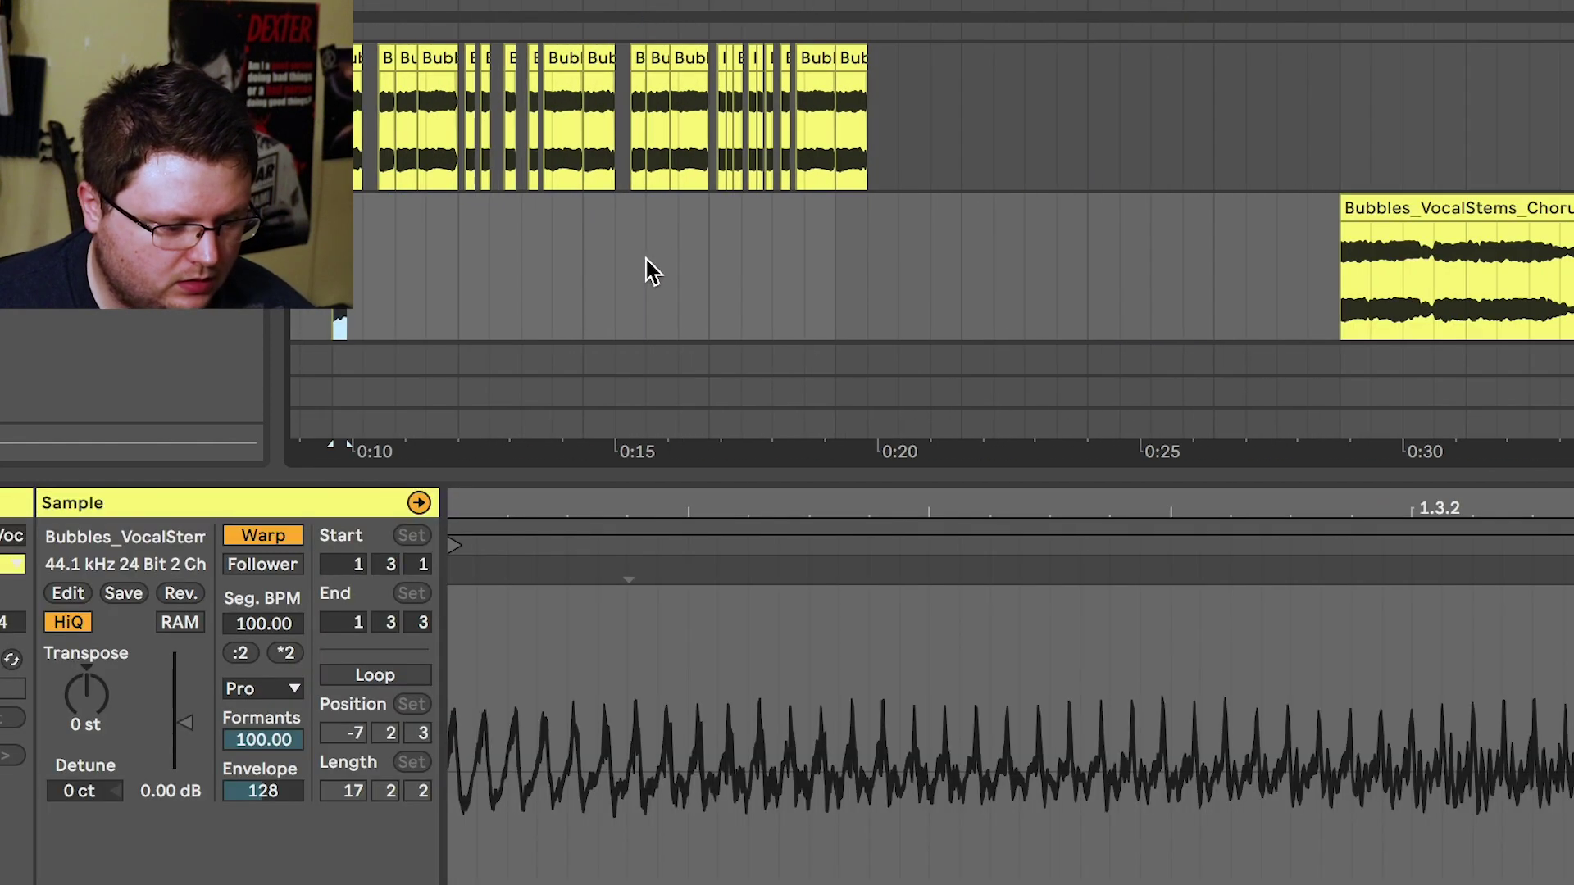
Audition the long clip from several points around 0:31 to look for another slice
{"action": "scroll", "coordinate": [1440, 309], "scroll_direction": "right", "scroll_amount": 5}
{"action": "scroll", "coordinate": [1205, 270], "scroll_direction": "up", "scroll_amount": 5}
{"action": "left_click", "coordinate": [1210, 287]}
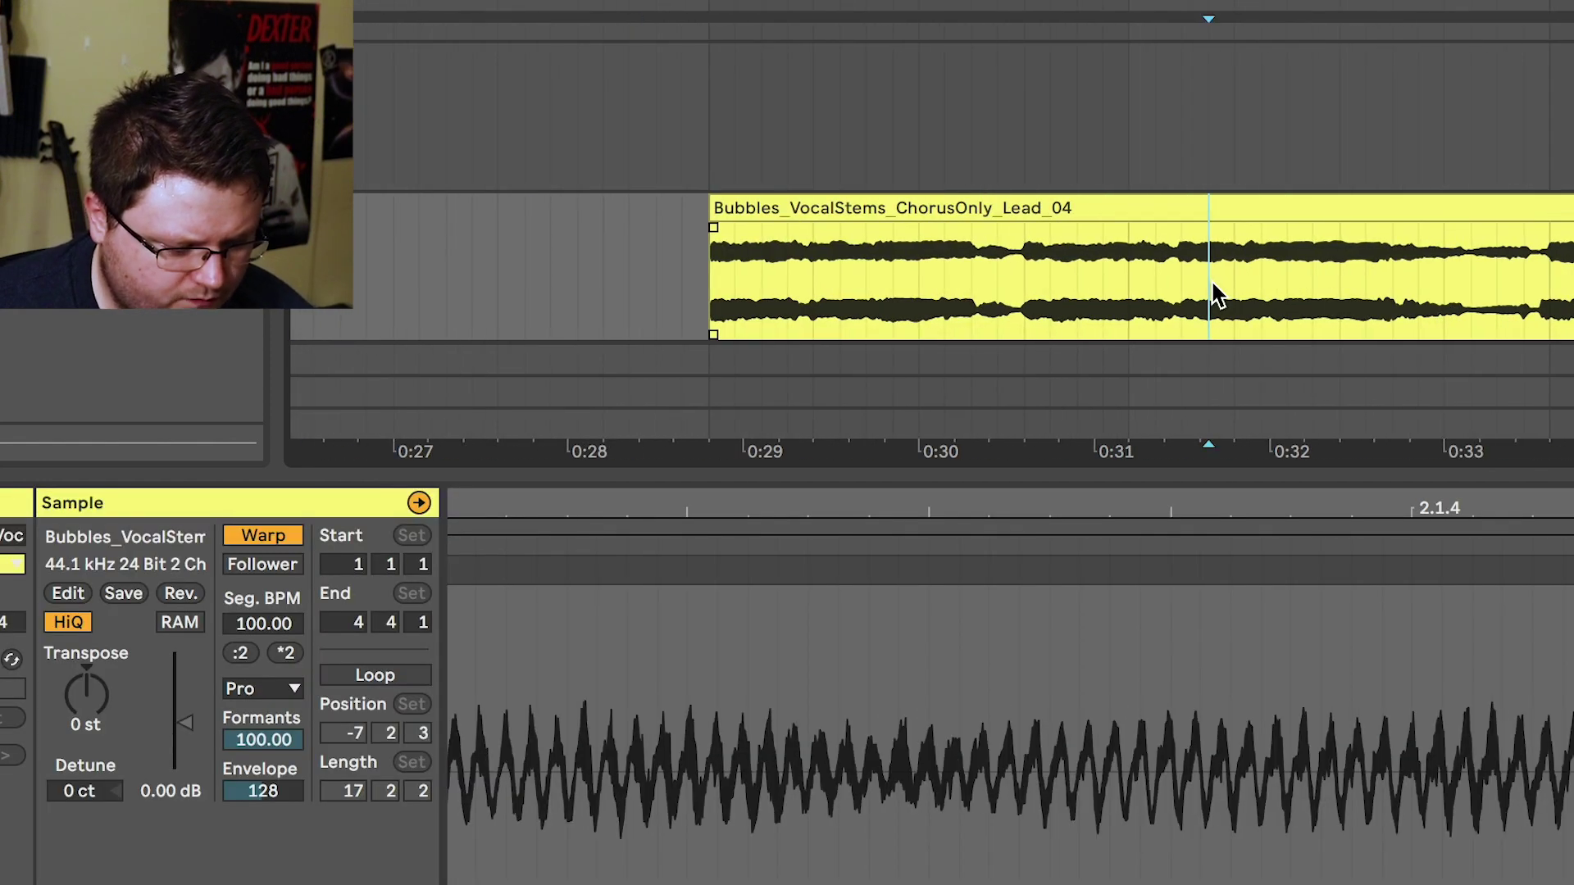
{"action": "left_click", "coordinate": [1075, 269]}
{"action": "key", "text": "space"}
{"action": "key", "text": "space"}
{"action": "key", "text": "space"}
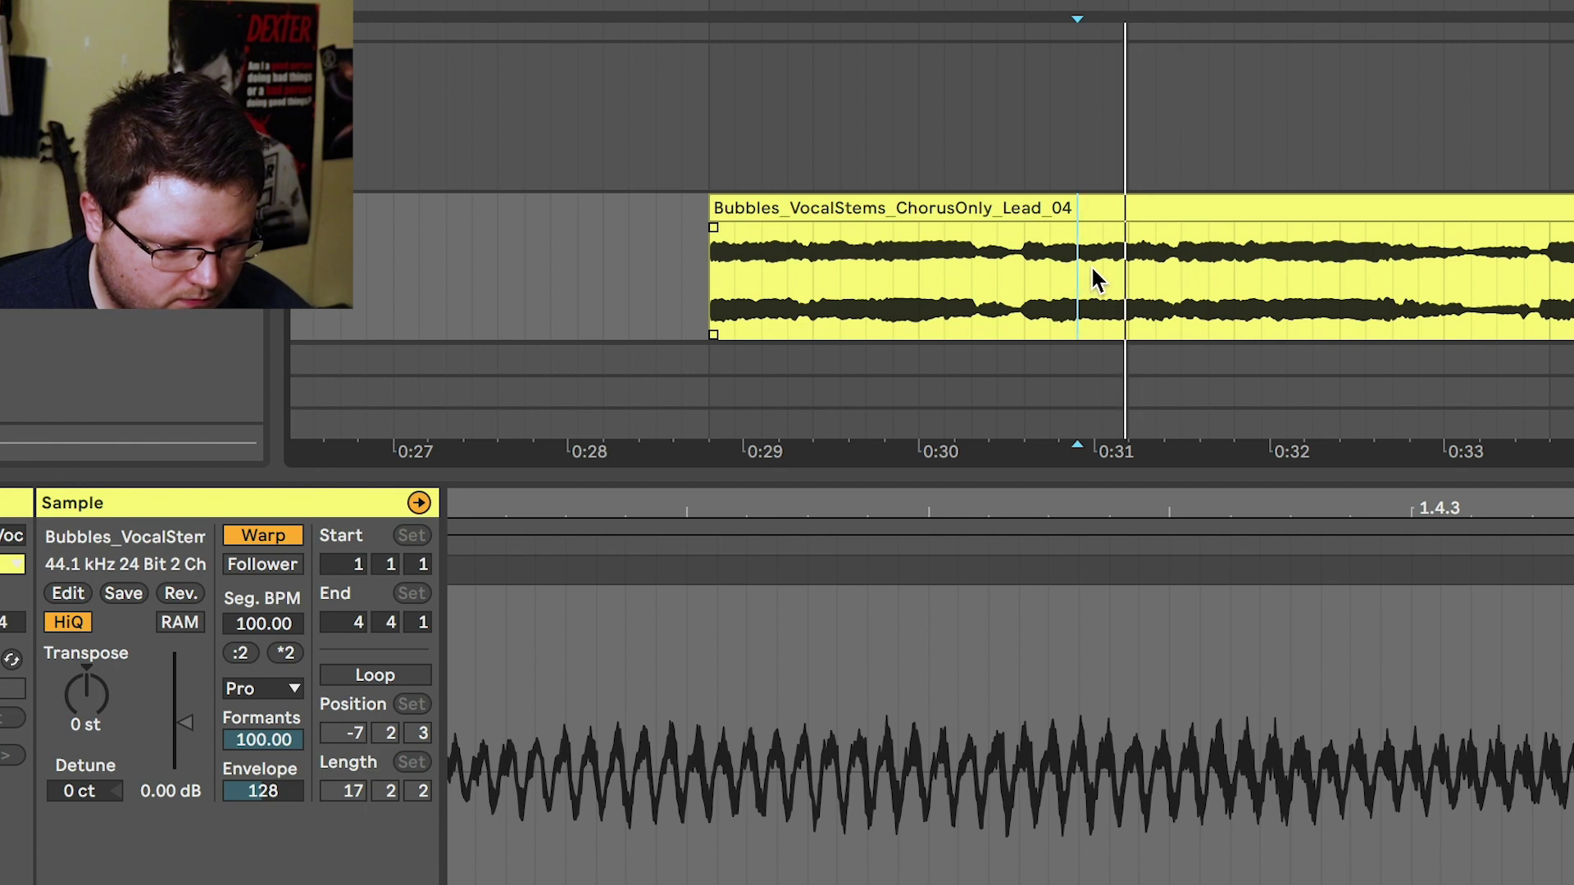
{"action": "left_click", "coordinate": [1125, 270]}
{"action": "key", "text": "space"}
{"action": "key", "text": "space"}
Copy the slice from about 0:35.4 to 0:36 to about 0:10.8, and extend the long clip's end to about 0:40.5
{"action": "left_click", "coordinate": [1193, 283]}
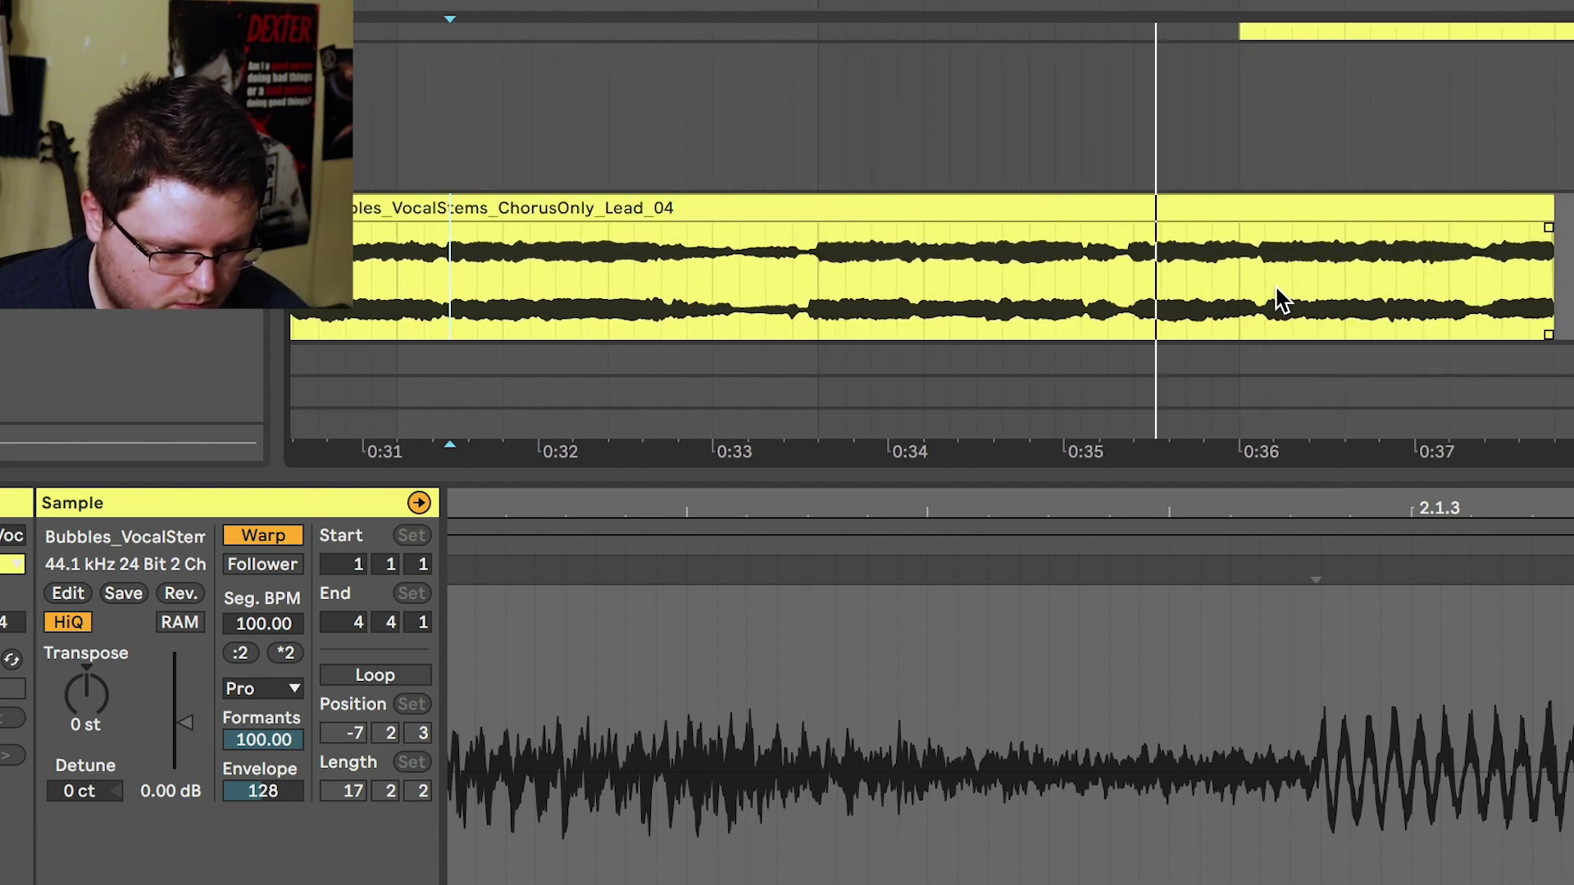
{"action": "left_click", "coordinate": [1141, 298]}
{"action": "left_click_drag", "start_coordinate": [1155, 291], "coordinate": [1251, 301]}
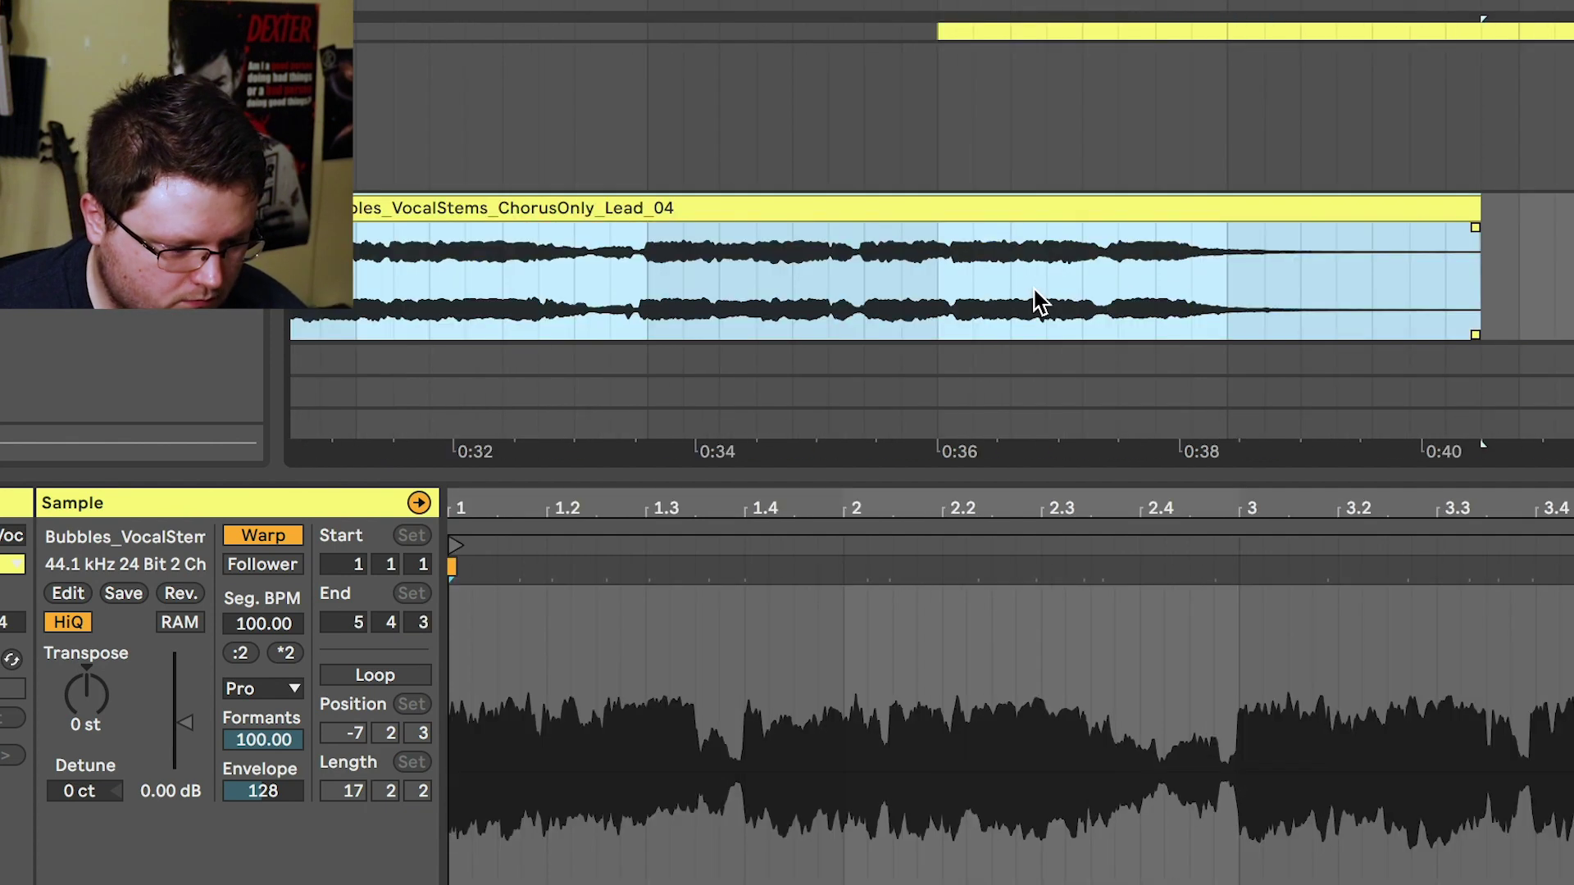
Audition the closing part of the long clip from several points between about 0:36.9 and 0:37.4
{"action": "left_click", "coordinate": [1042, 303]}
{"action": "key", "text": "space"}
{"action": "key", "text": "space"}
{"action": "left_click", "coordinate": [1110, 300]}
{"action": "key", "text": "space"}
{"action": "left_click", "coordinate": [1084, 293]}
{"action": "left_click", "coordinate": [1081, 305]}
{"action": "key", "text": "space"}
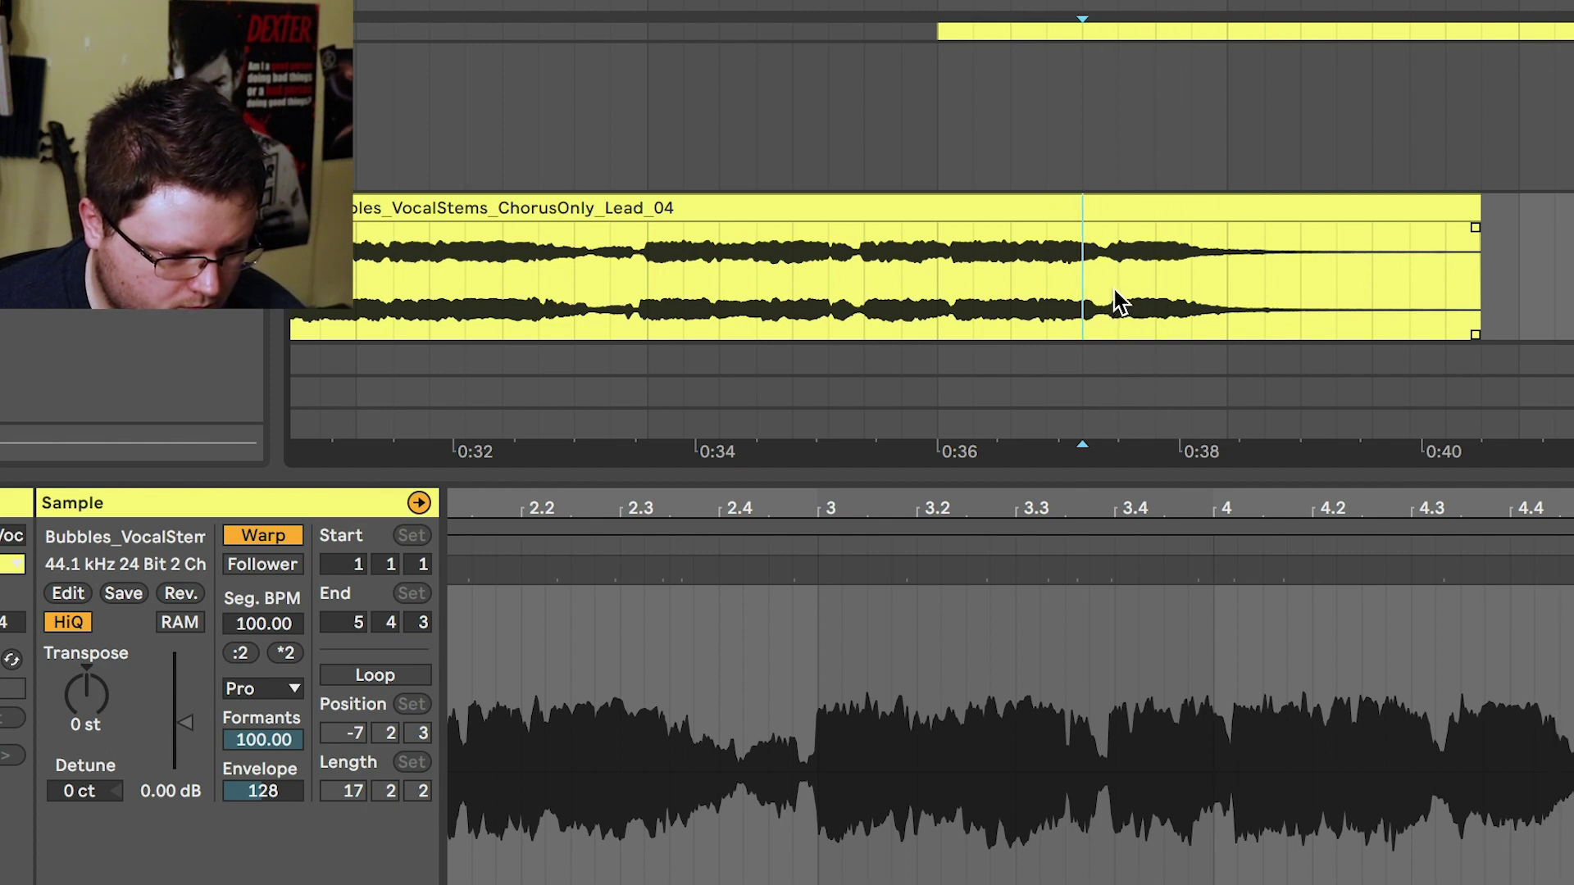
{"action": "key", "text": "space"}
{"action": "left_click", "coordinate": [1082, 300]}
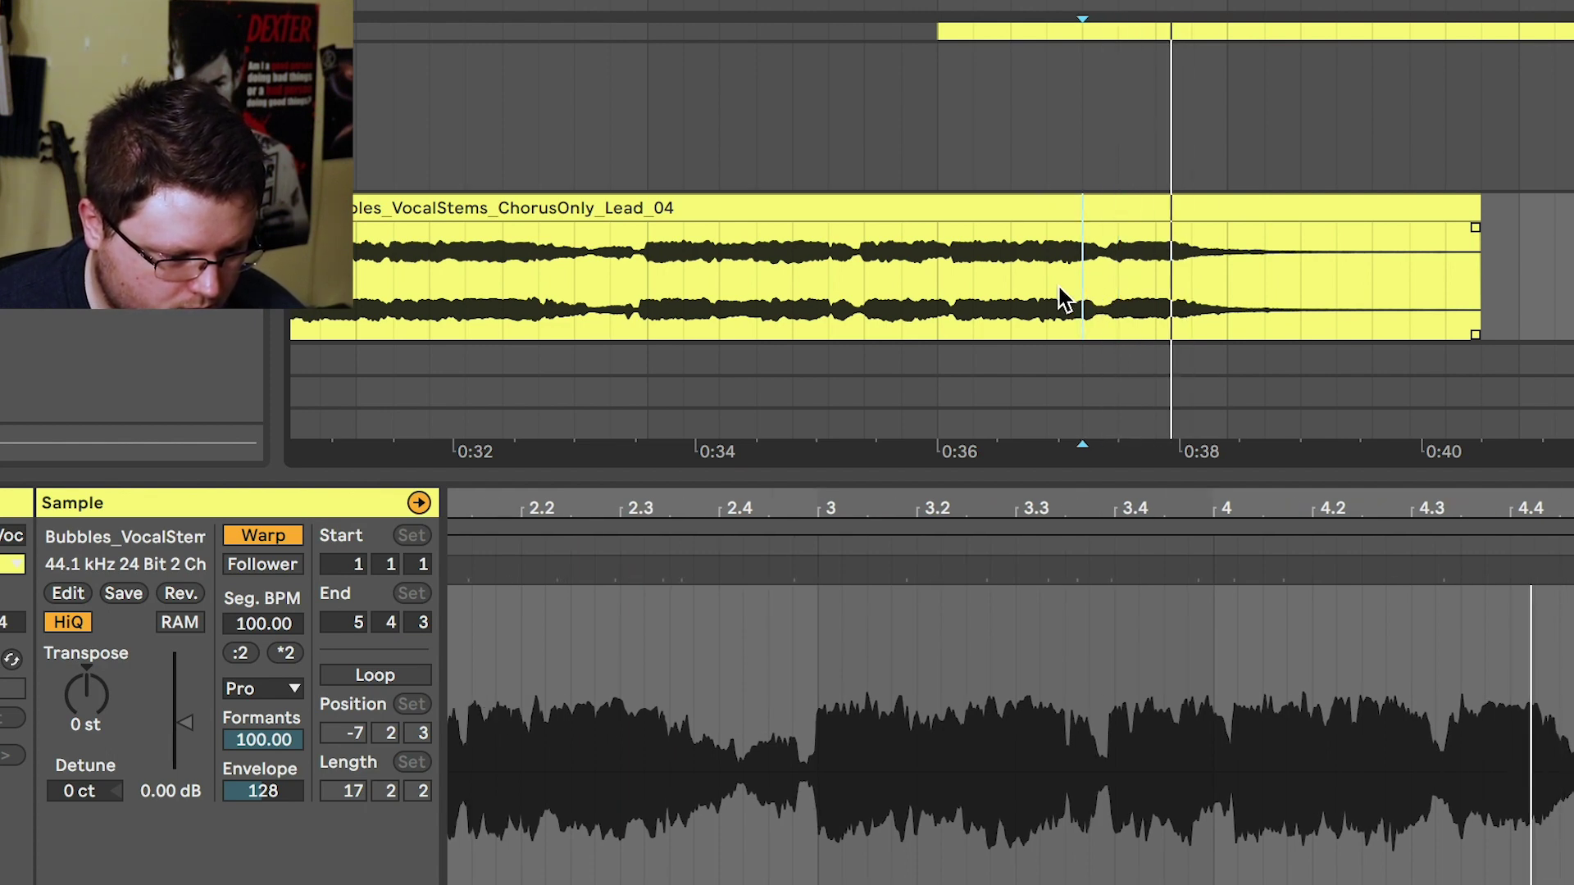
Copy the long clip's closing section from about 0:36.9 to 0:39.3 and place it at about 0:19.2 on the same track
{"action": "left_click_drag", "start_coordinate": [1046, 305], "coordinate": [1330, 295]}
{"action": "scroll", "coordinate": [1268, 289], "scroll_direction": "down", "scroll_amount": 5}
{"action": "scroll", "coordinate": [1269, 289], "scroll_direction": "left", "scroll_amount": 7}
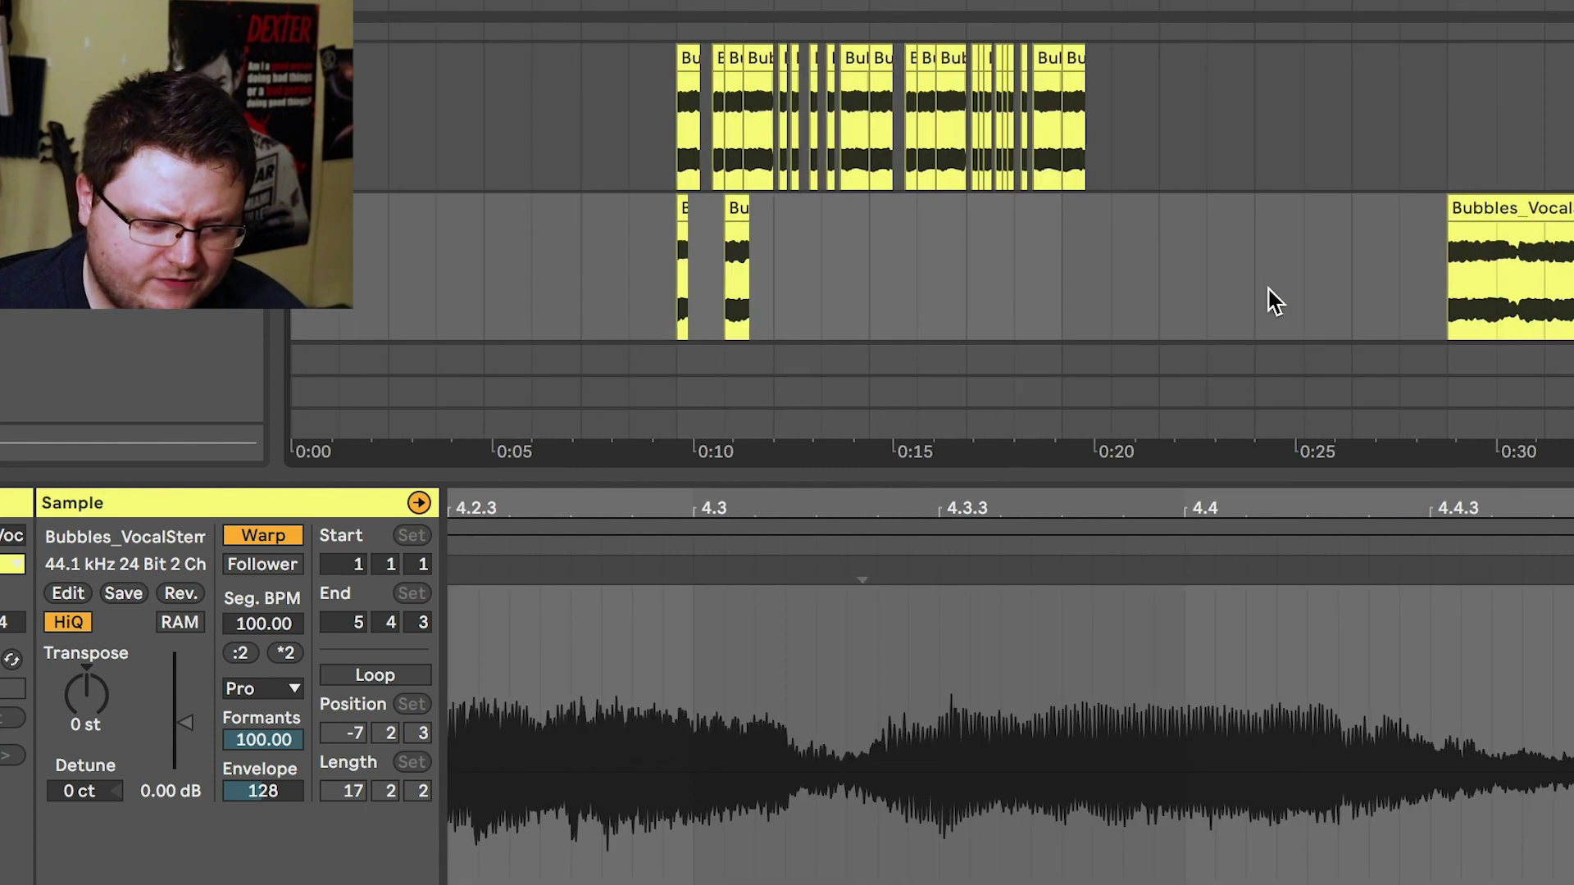
{"action": "left_click", "coordinate": [870, 246]}
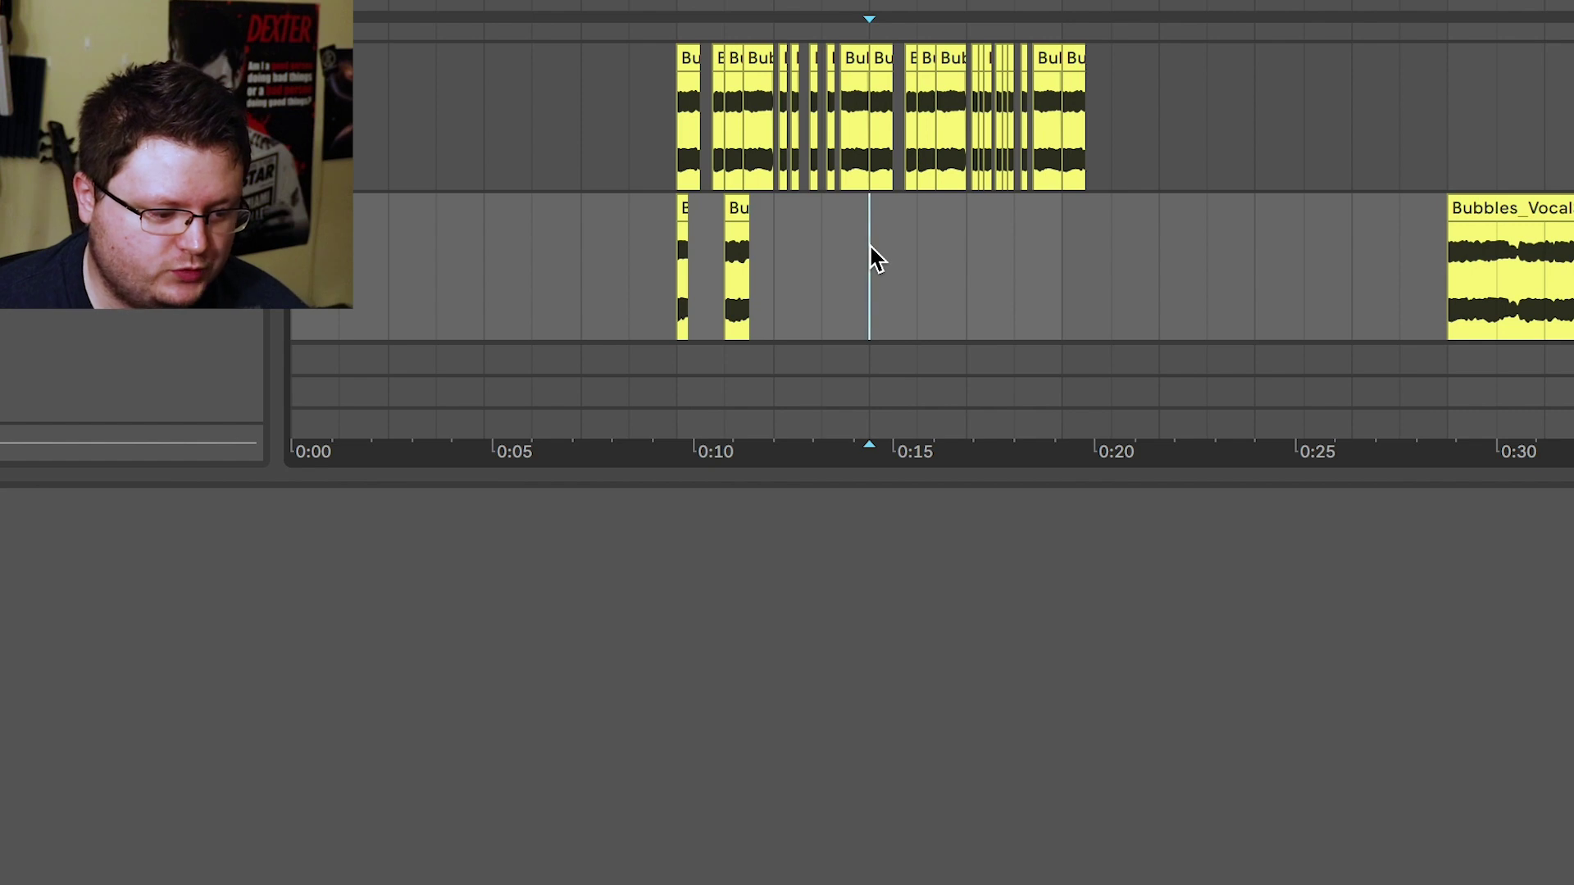
{"action": "key", "text": "ctrl+v"}
{"action": "left_click_drag", "start_coordinate": [888, 217], "coordinate": [1099, 238]}
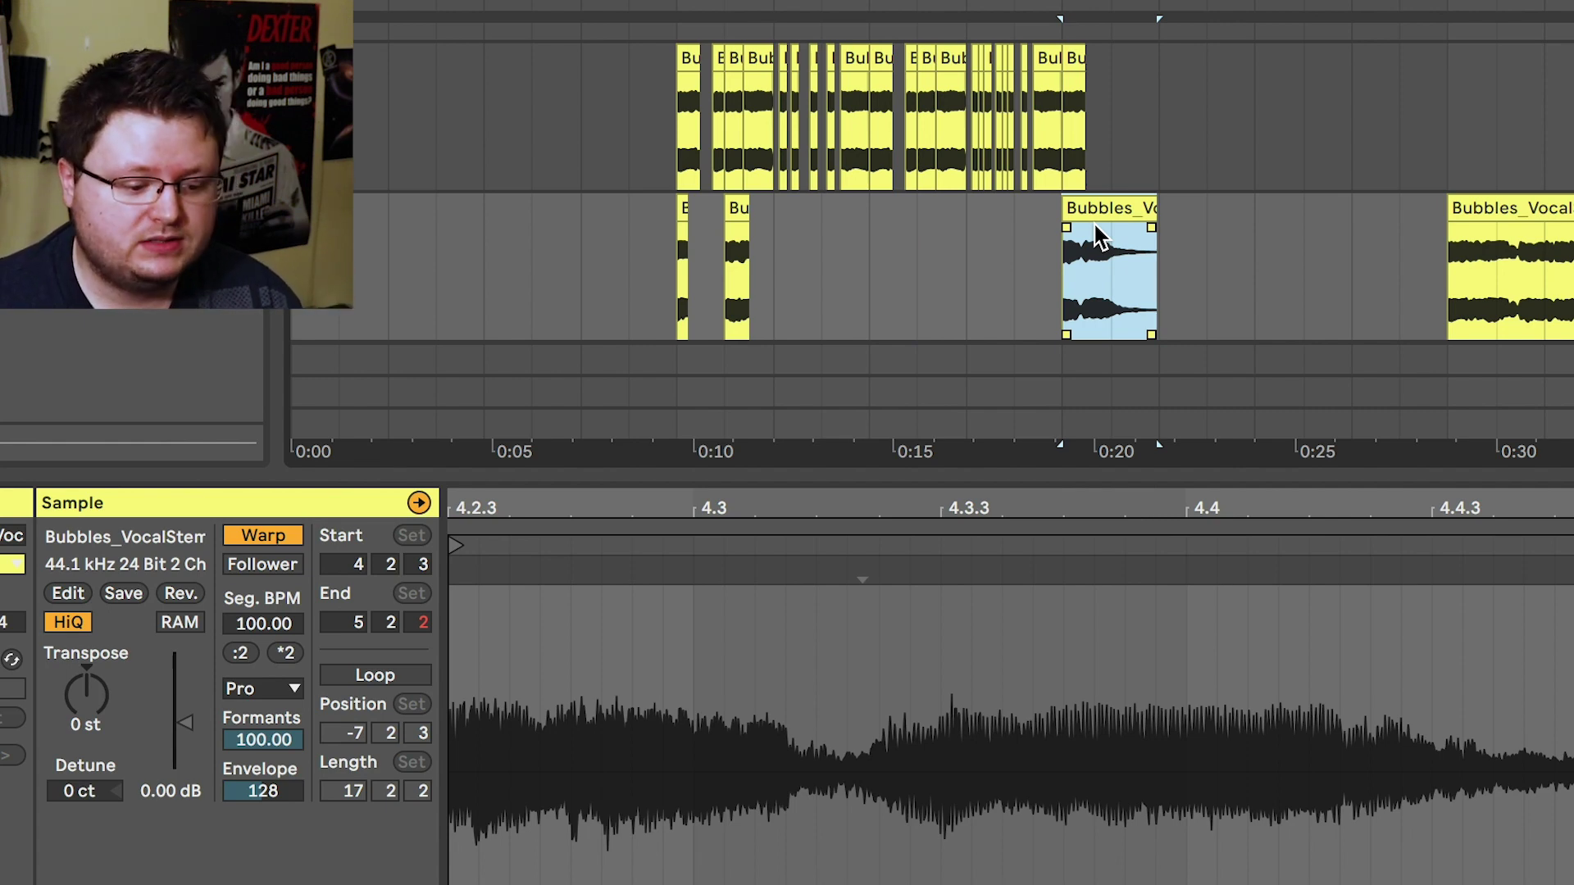
Hide the clip detail view and play the new slices from about 0:09.6
{"action": "scroll", "coordinate": [1082, 216], "scroll_direction": "down", "scroll_amount": 2}
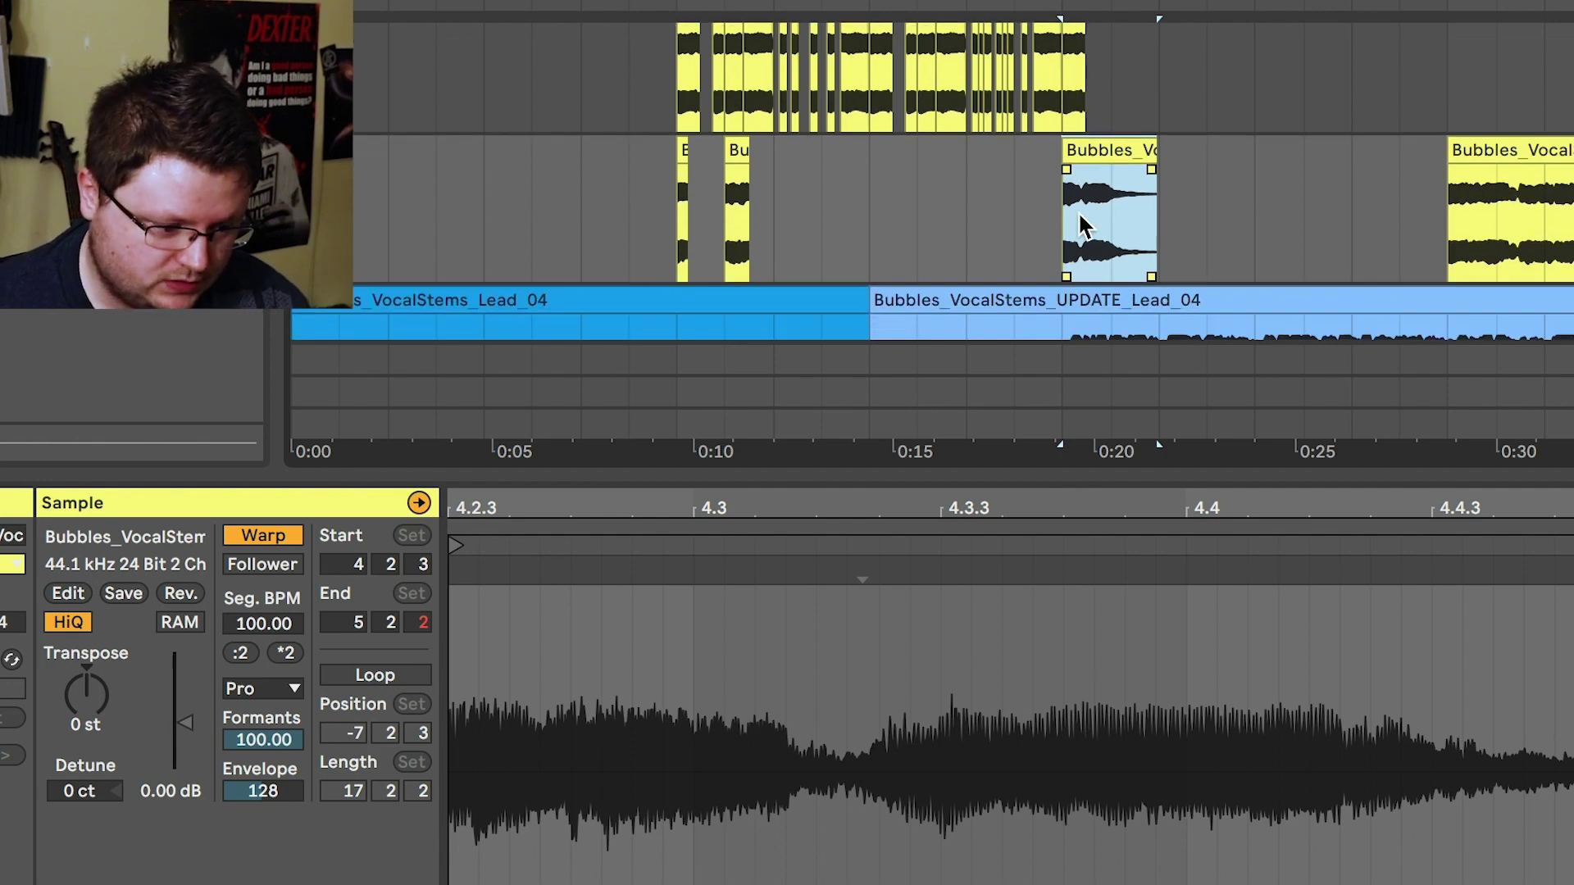
{"action": "scroll", "coordinate": [1079, 213], "scroll_direction": "down", "scroll_amount": 3}
{"action": "key", "text": "ctrl+alt+l"}
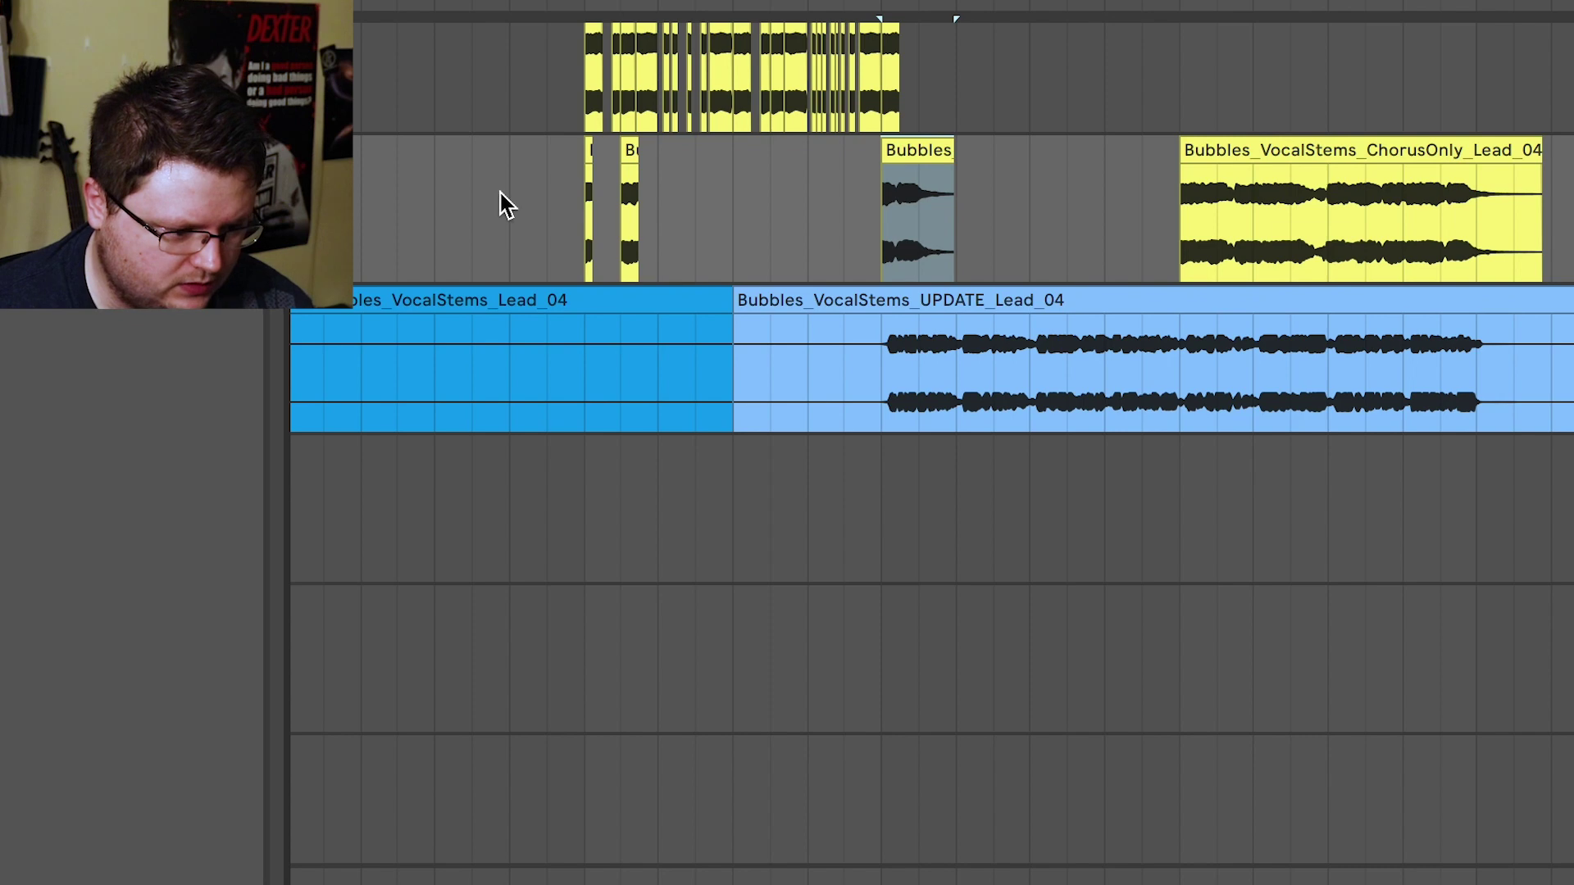
{"action": "scroll", "coordinate": [502, 203], "scroll_direction": "up", "scroll_amount": 3}
{"action": "left_click", "coordinate": [678, 243]}
{"action": "key", "text": "space"}
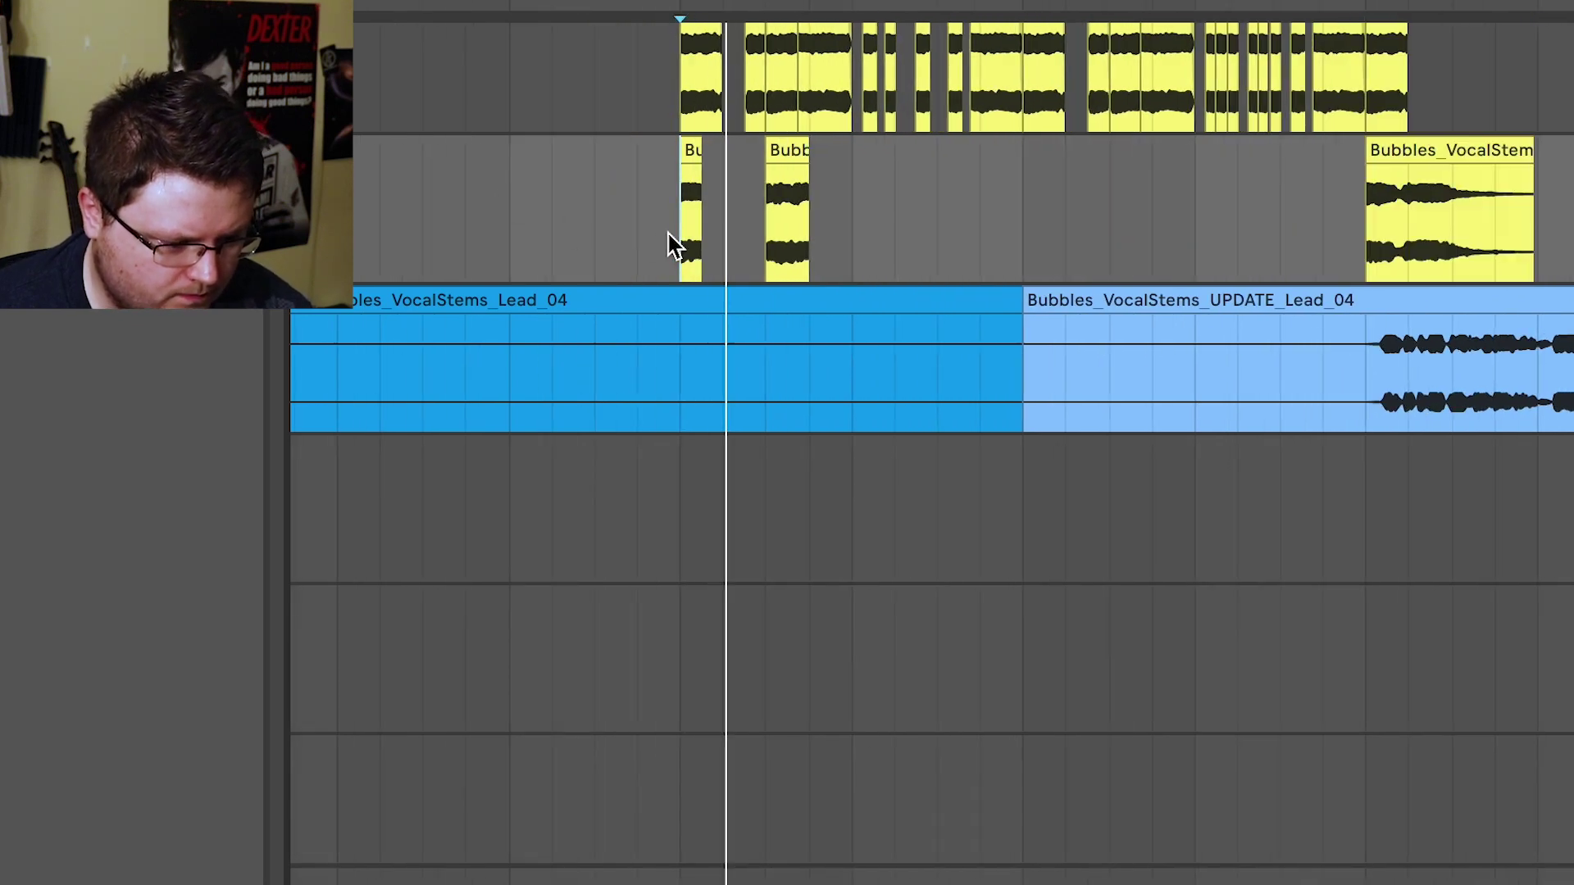
{"action": "key", "text": "space"}
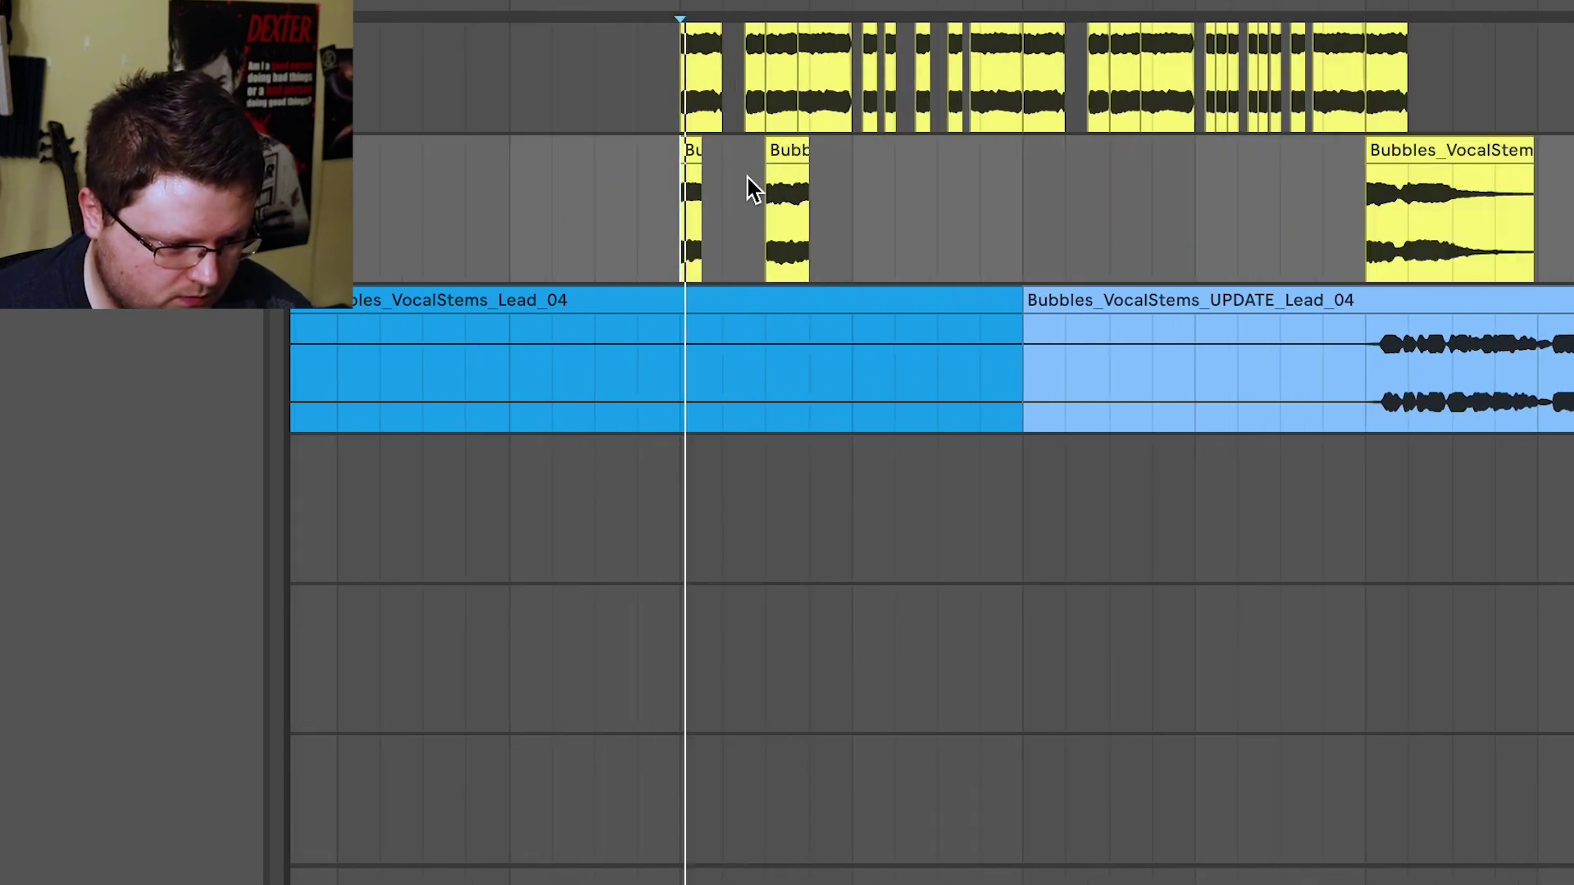
Move the second slice to about 0:12 and play from the first slice at about 0:09.6
{"action": "left_click_drag", "start_coordinate": [791, 155], "coordinate": [884, 156]}
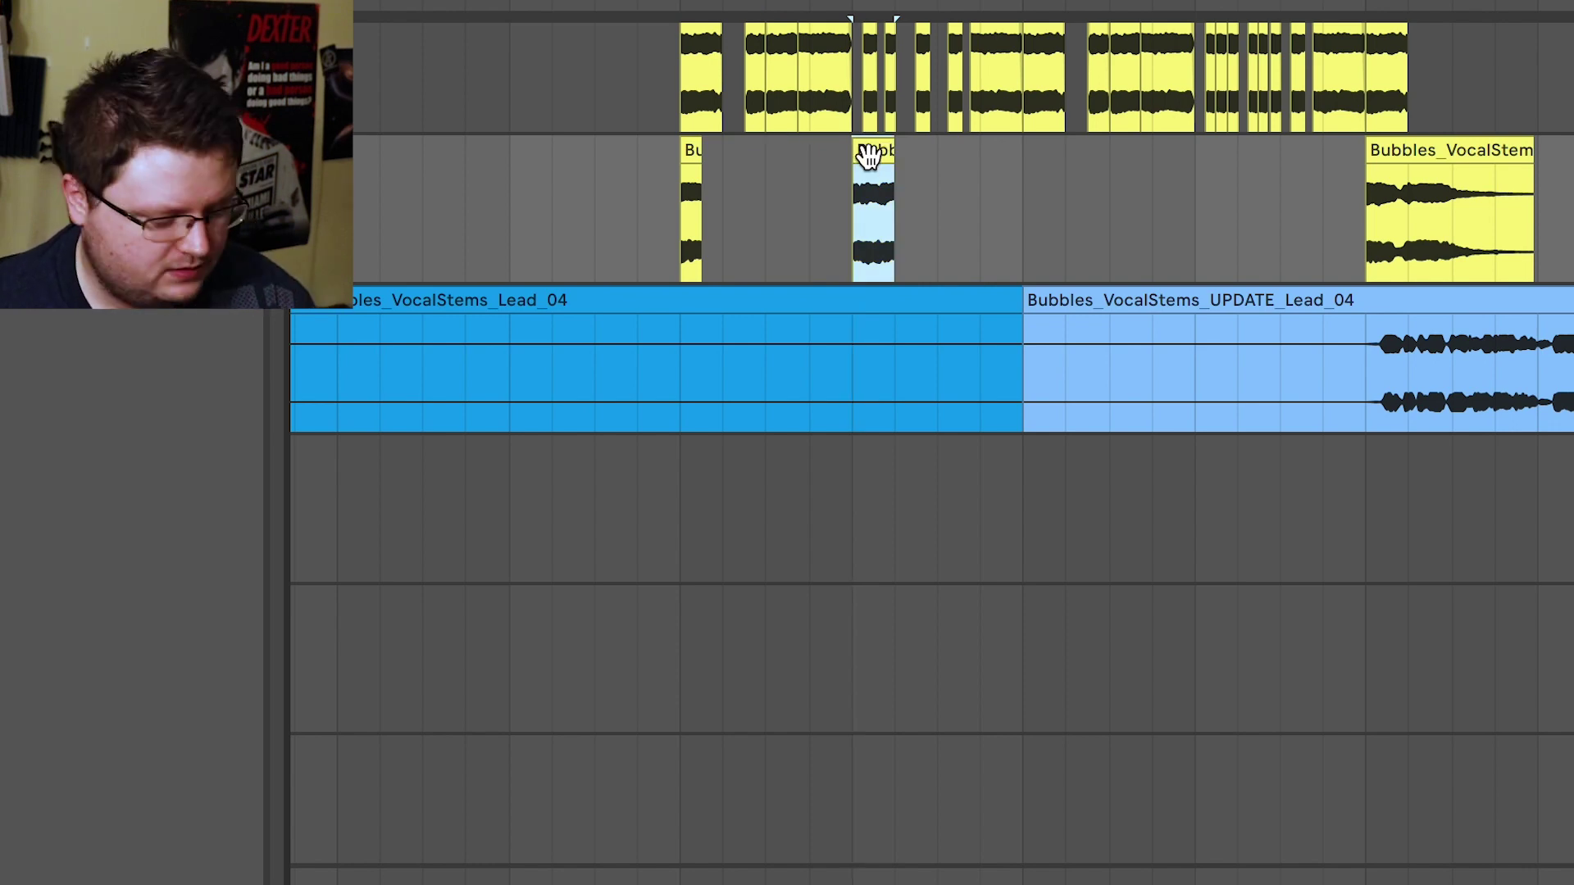
{"action": "scroll", "coordinate": [596, 190], "scroll_direction": "up", "scroll_amount": 3}
{"action": "left_click", "coordinate": [770, 233]}
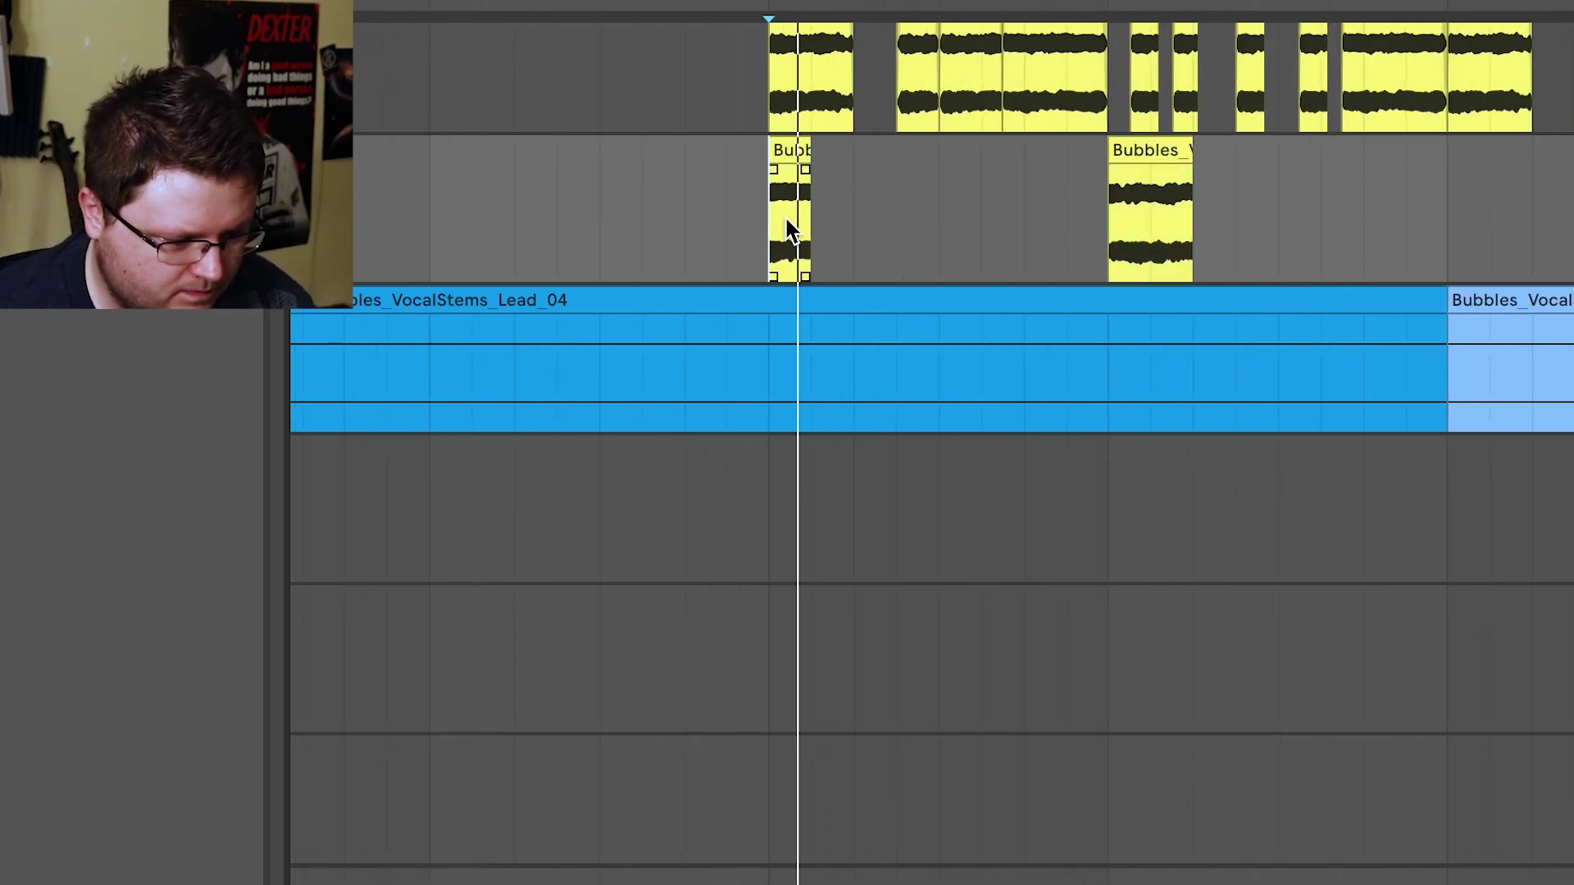
Copy the first slice to about 0:10.05 on the same track and play the pair from the start
{"action": "left_click", "coordinate": [789, 154]}
{"action": "key", "text": "space"}
{"action": "key", "text": "space"}
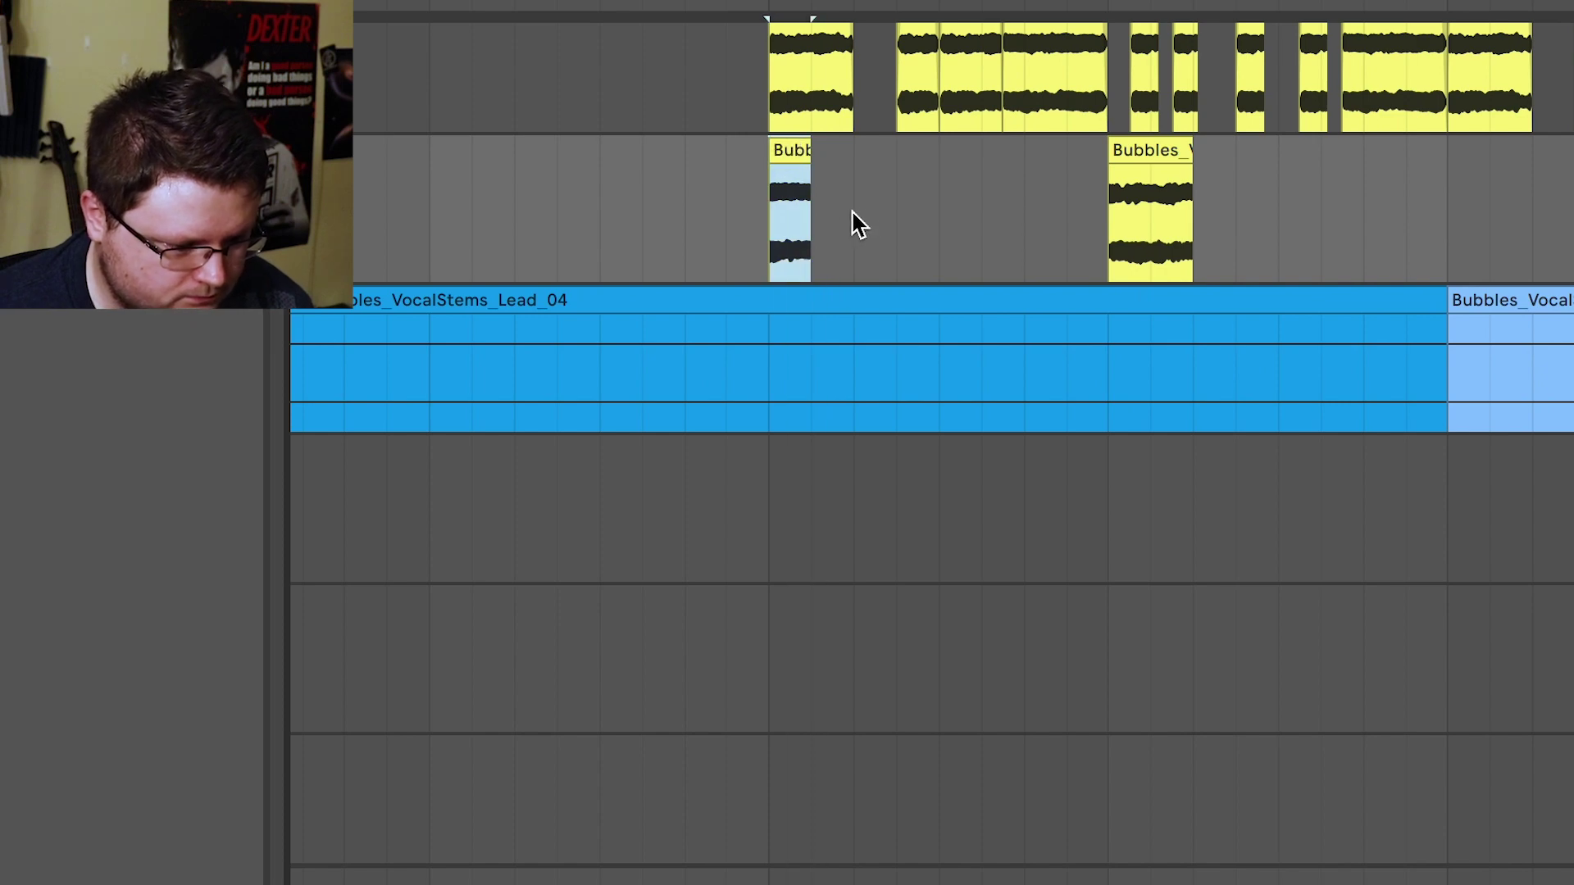
{"action": "scroll", "coordinate": [849, 230], "scroll_direction": "up", "scroll_amount": 2}
{"action": "scroll", "coordinate": [849, 230], "scroll_direction": "up", "scroll_amount": 2}
{"action": "left_click", "coordinate": [806, 234]}
{"action": "key", "text": "super+v"}
{"action": "left_click", "coordinate": [660, 242]}
{"action": "key", "text": "space"}
{"action": "key", "text": "space"}
{"action": "key", "text": "space"}
{"action": "key", "text": "space"}
Add another copy of the first slice at about 0:10.5 and play the three slices
{"action": "left_click", "coordinate": [947, 236]}
{"action": "key", "text": "super+v"}
{"action": "key", "text": "space"}
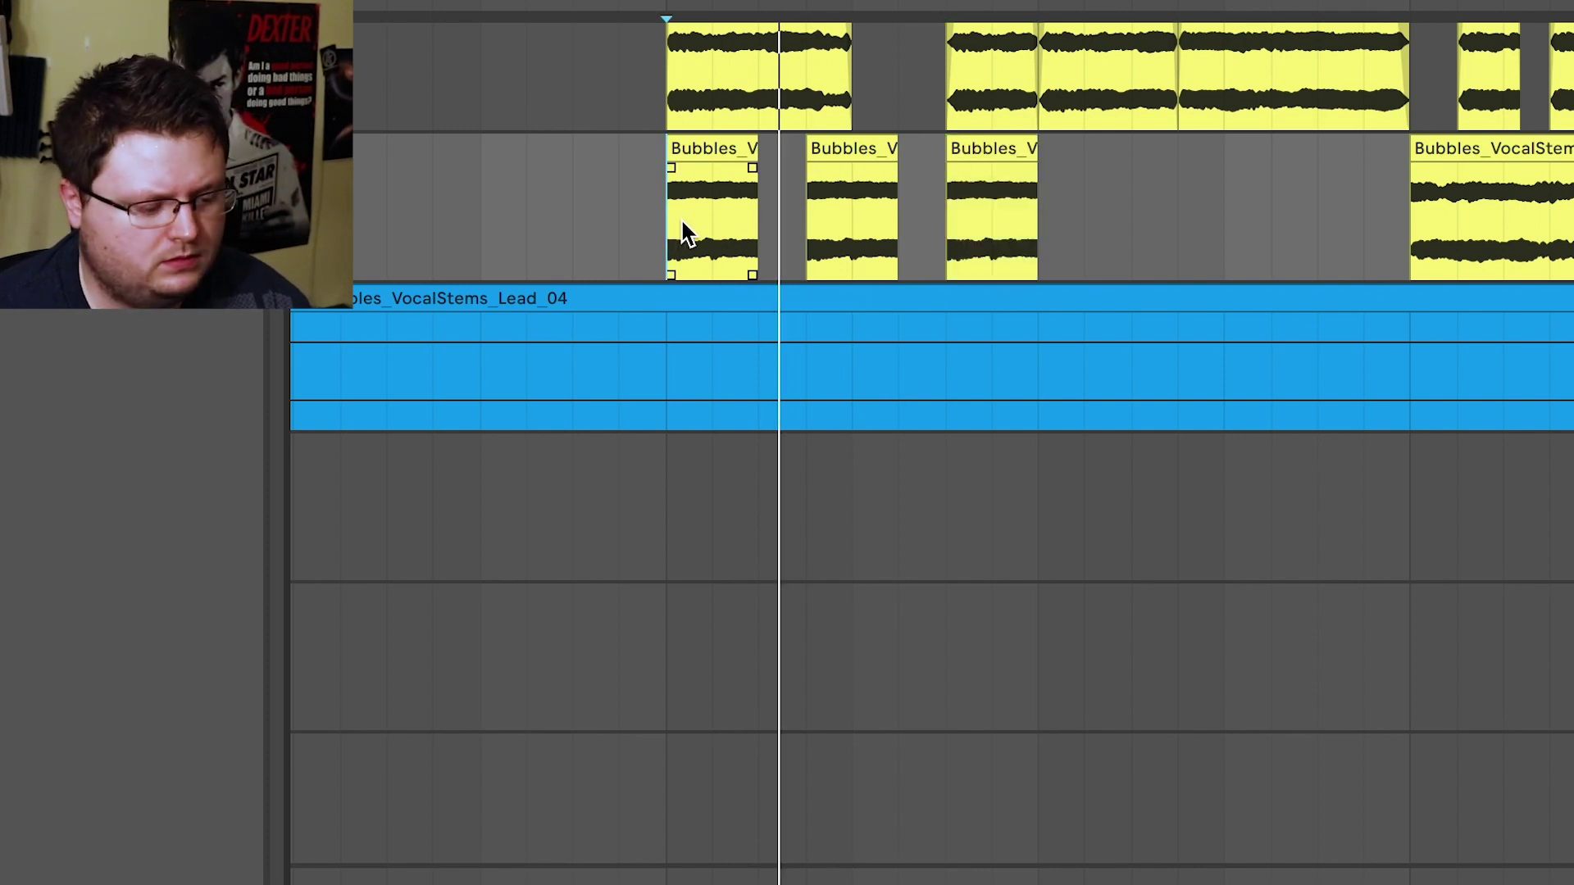
{"action": "key", "text": "space"}
{"action": "left_click", "coordinate": [1033, 244]}
{"action": "key", "text": "space"}
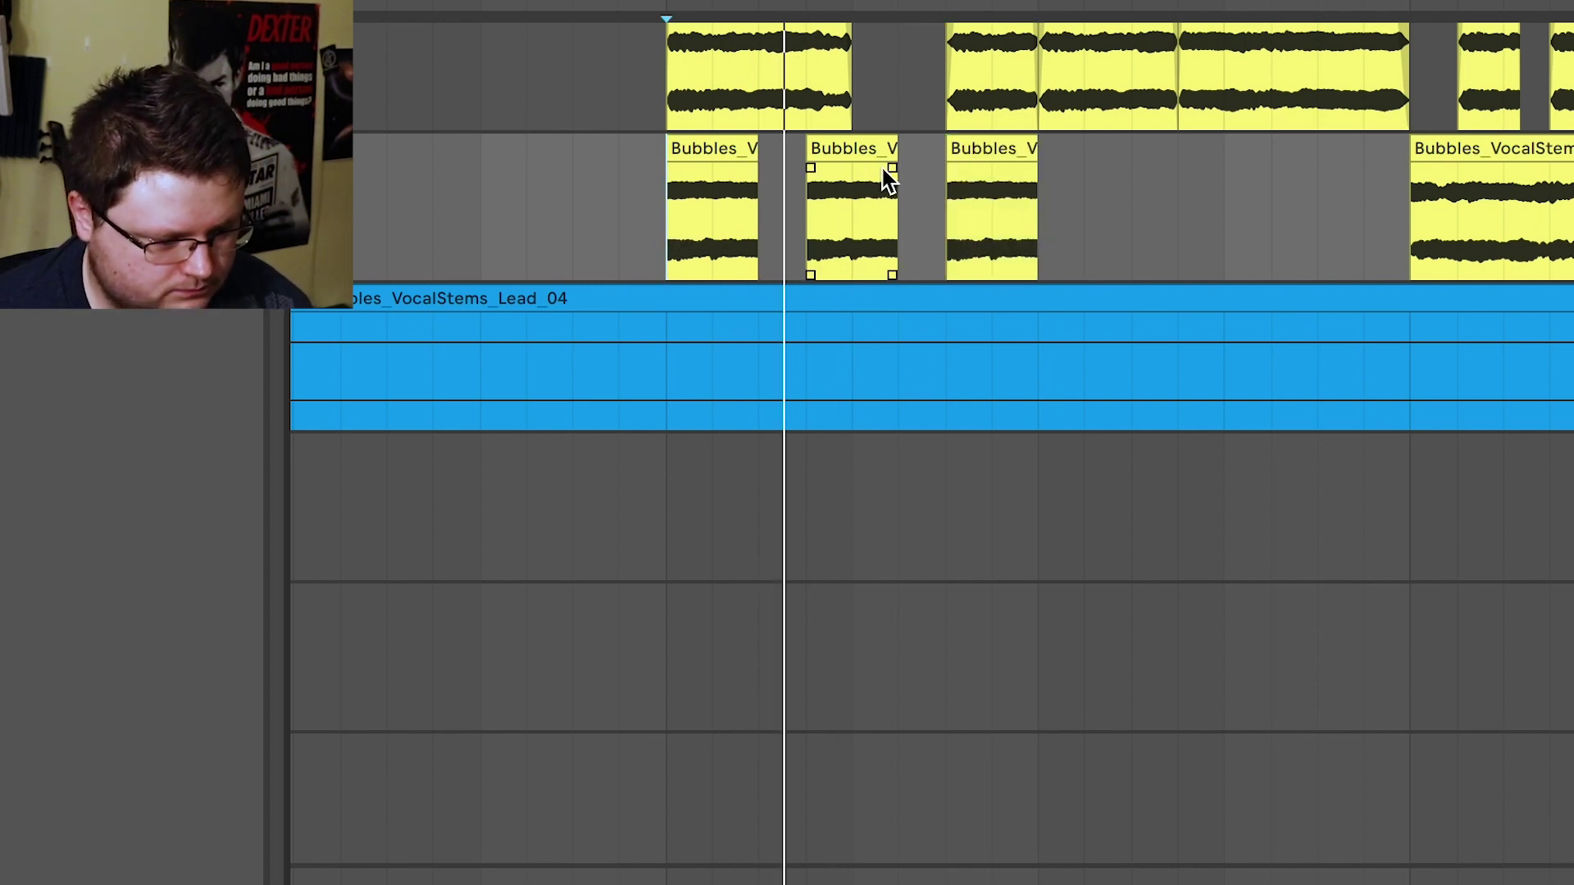
{"action": "key", "text": "space"}
Move the longer slice from 0:12 to directly after the third short slice, at about 0:10.8, and play the sequence
{"action": "left_click", "coordinate": [1496, 151]}
{"action": "left_click_drag", "start_coordinate": [1435, 160], "coordinate": [1134, 176]}
{"action": "left_click", "coordinate": [673, 252]}
{"action": "key", "text": "space"}
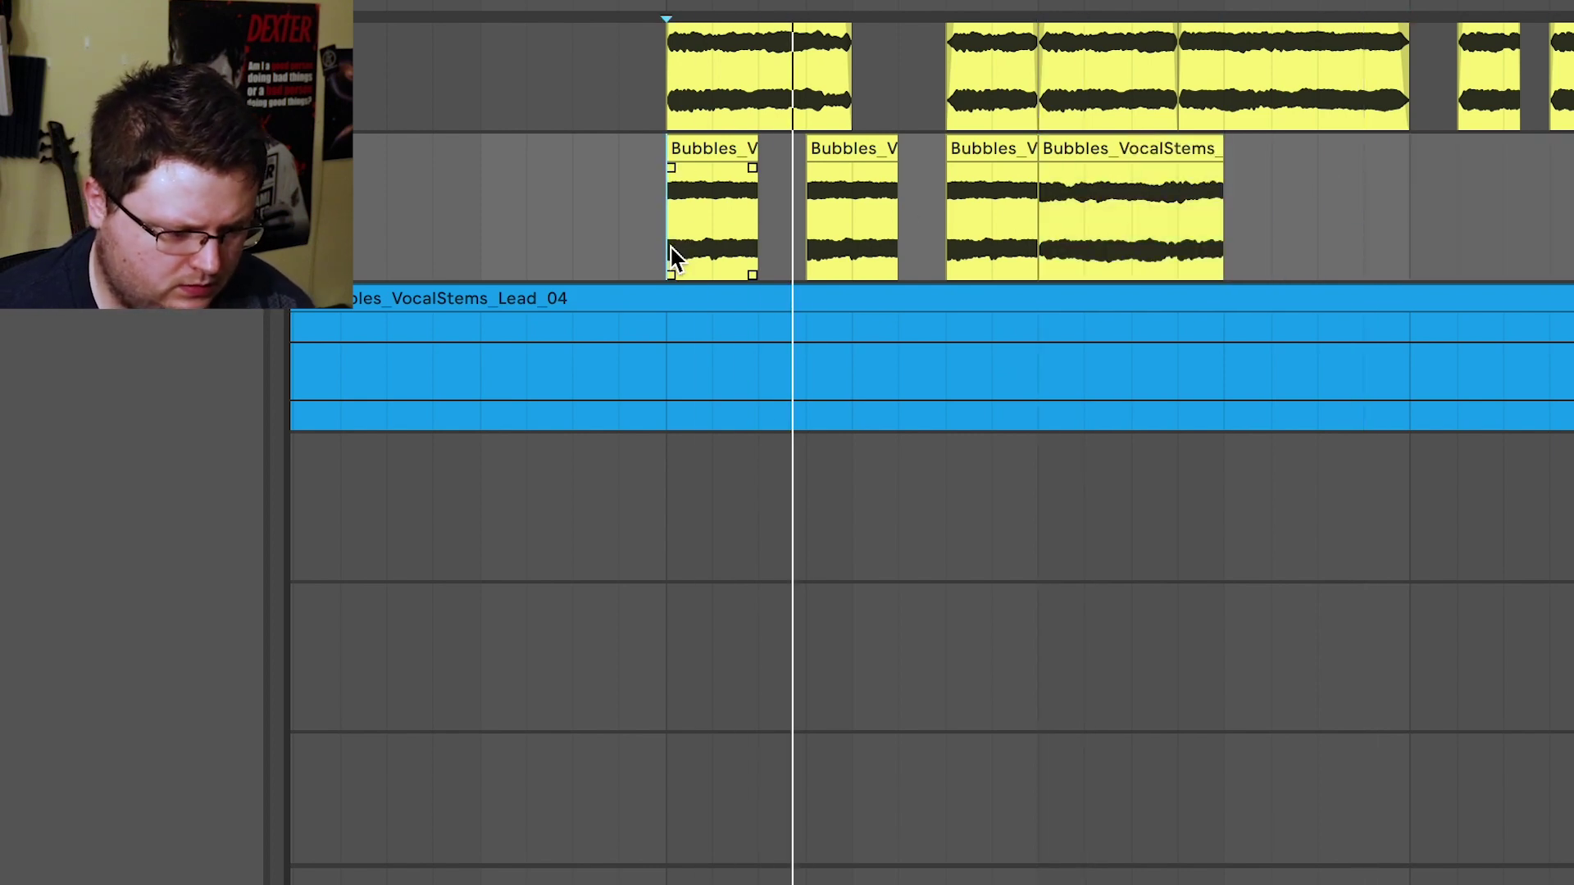
Copy the long fading vocal clip from further along the track to directly after the fourth slice, and play the sequence from the start
{"action": "scroll", "coordinate": [1130, 254], "scroll_direction": "right", "scroll_amount": 3}
{"action": "key", "text": "space"}
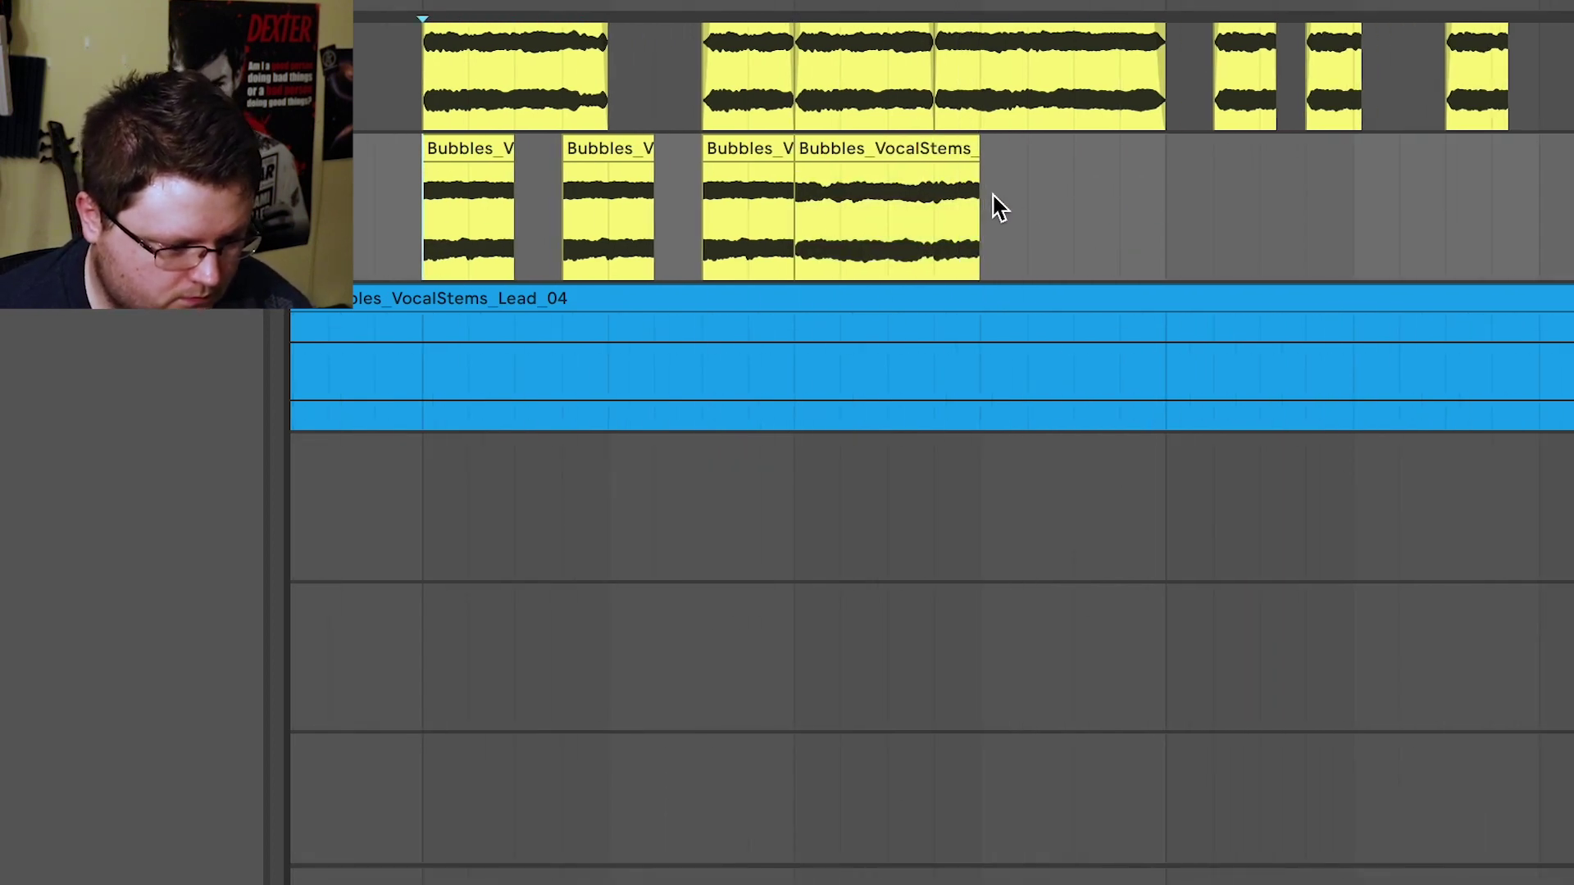
{"action": "scroll", "coordinate": [968, 197], "scroll_direction": "right", "scroll_amount": 5}
{"action": "scroll", "coordinate": [968, 197], "scroll_direction": "down", "scroll_amount": 3}
{"action": "scroll", "coordinate": [983, 183], "scroll_direction": "down", "scroll_amount": 1}
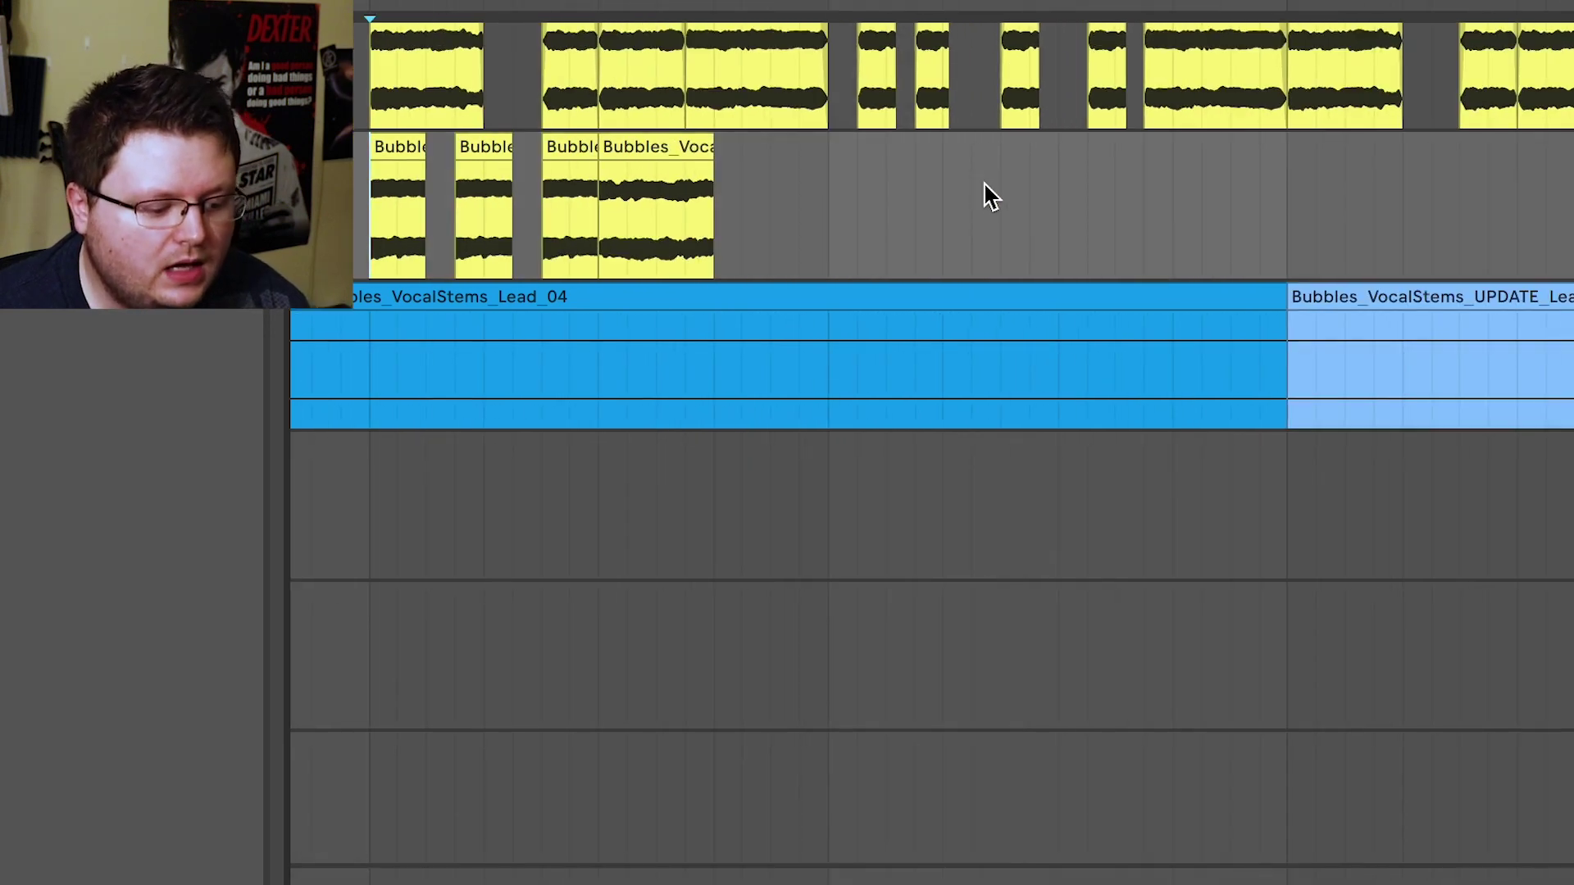
{"action": "scroll", "coordinate": [987, 196], "scroll_direction": "down", "scroll_amount": 5}
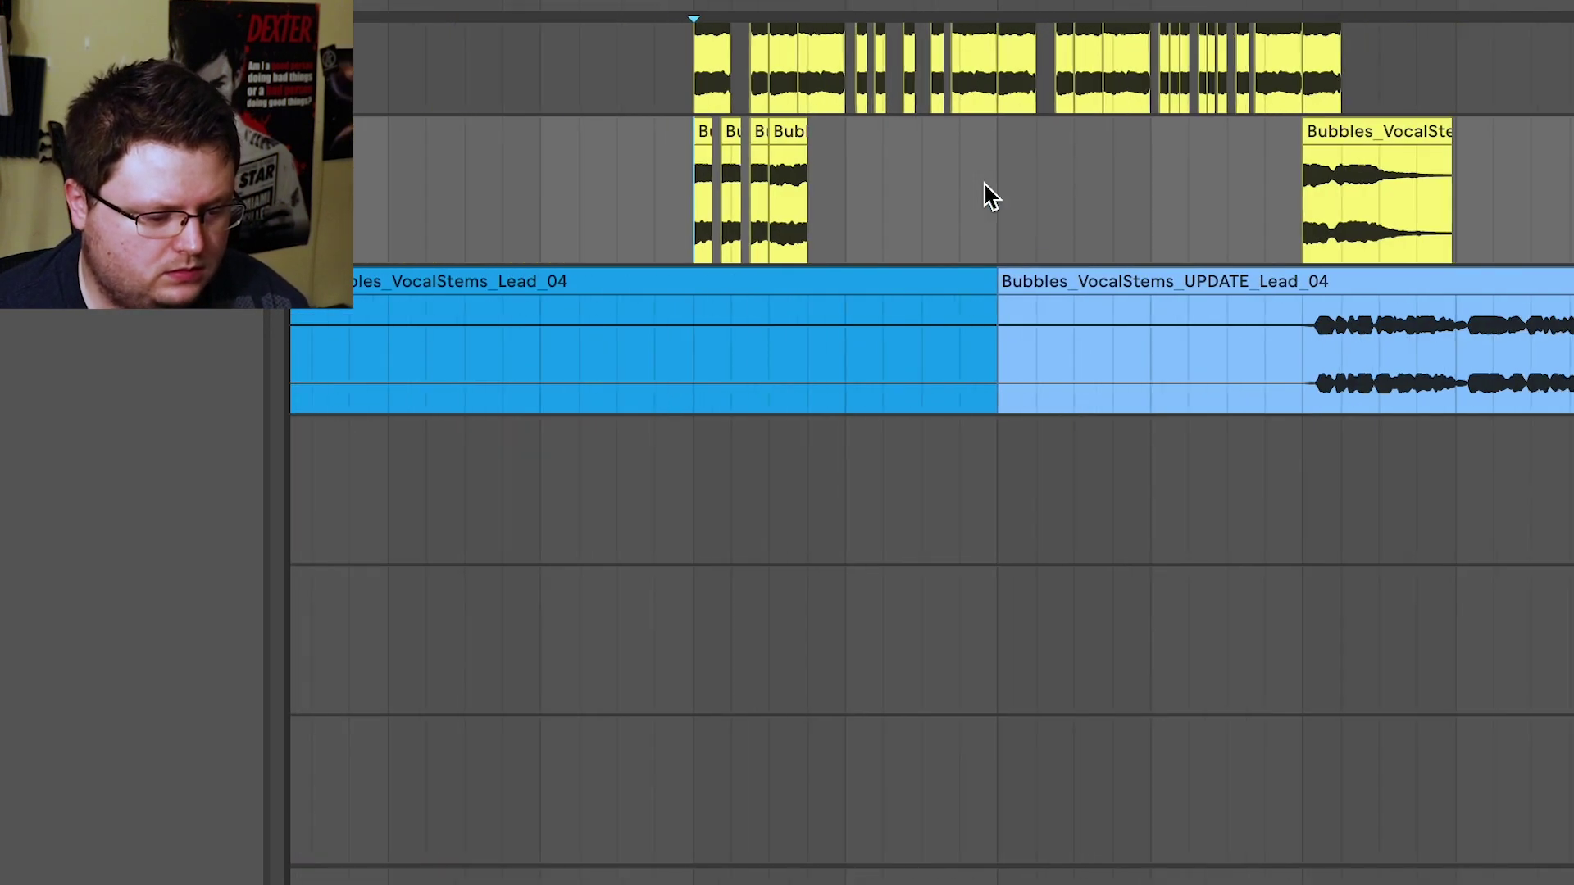
{"action": "left_click", "coordinate": [1362, 139]}
{"action": "scroll", "coordinate": [631, 149], "scroll_direction": "up", "scroll_amount": 4}
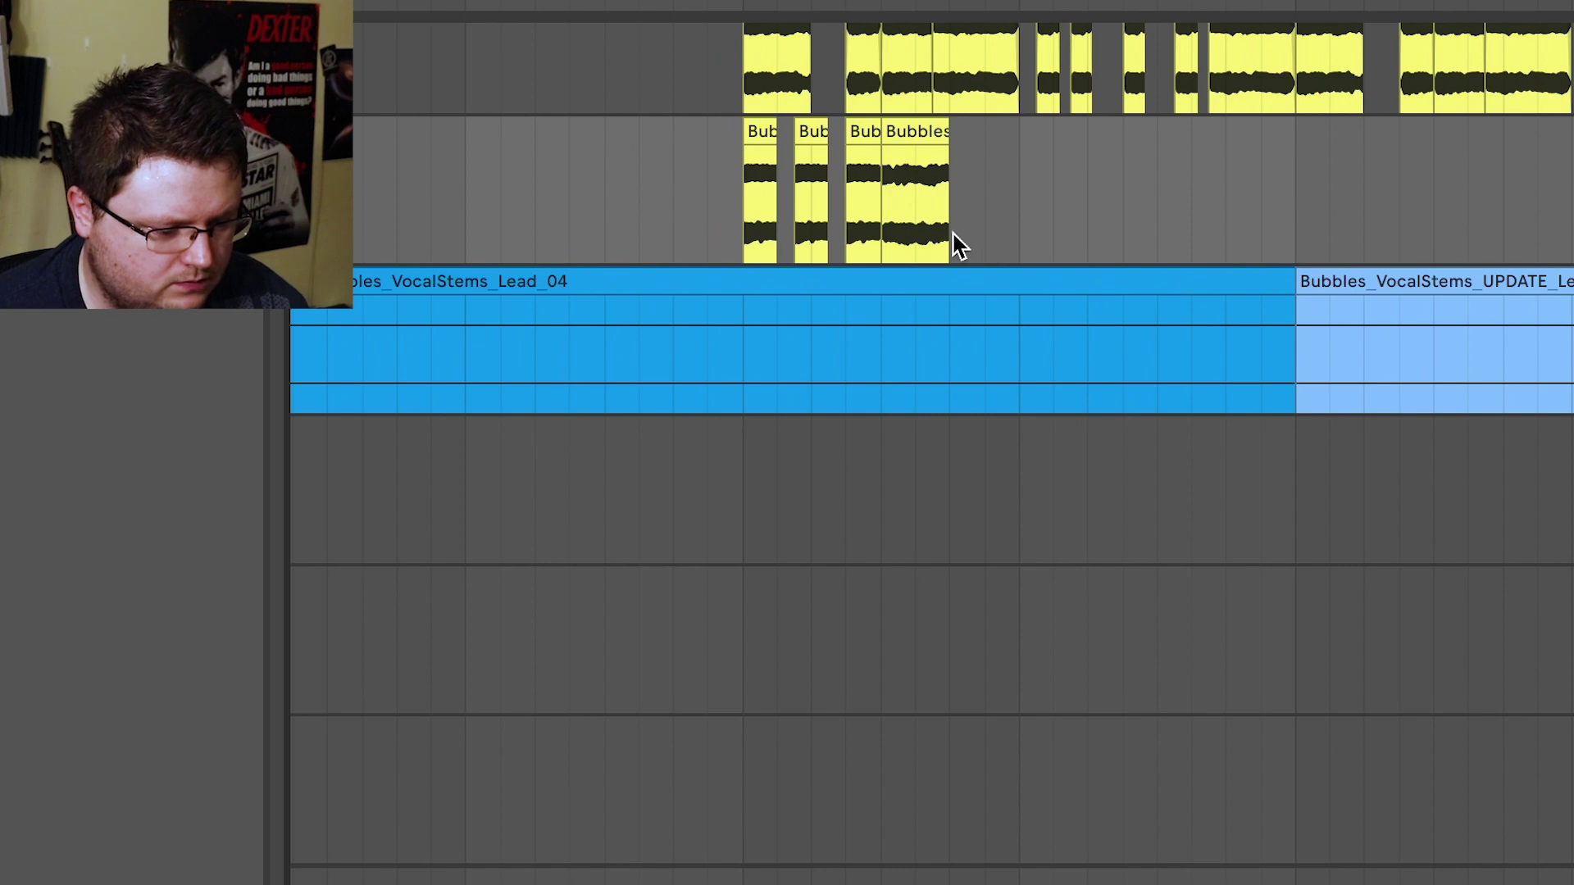
{"action": "key", "text": "ctrl+v"}
{"action": "key", "text": "space"}
{"action": "key", "text": "space"}
{"action": "key", "text": "space"}
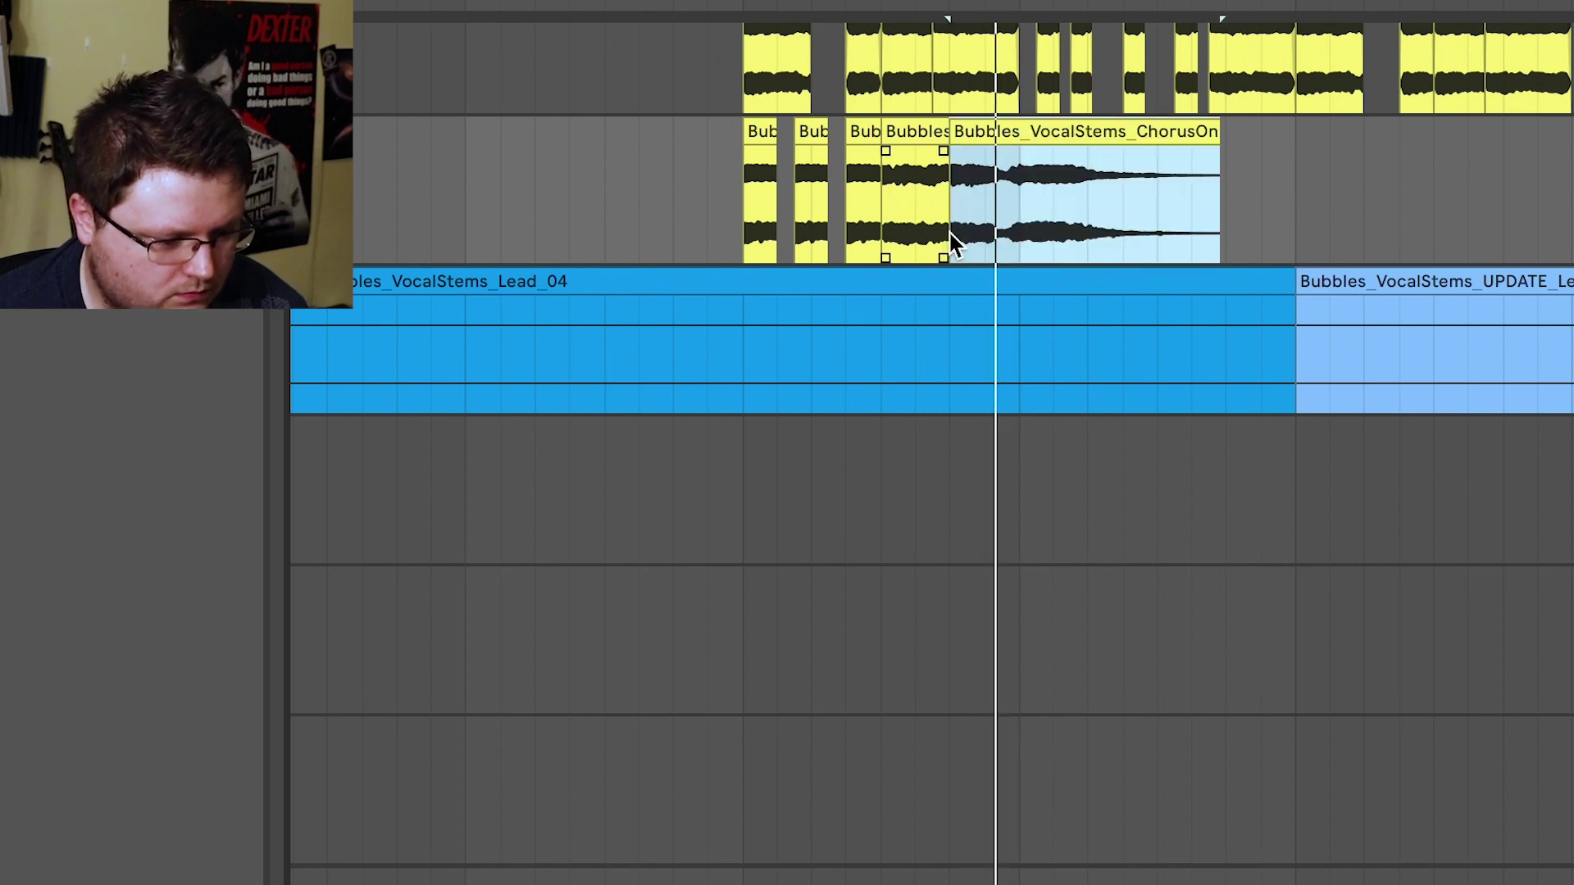
{"action": "left_click", "coordinate": [748, 232]}
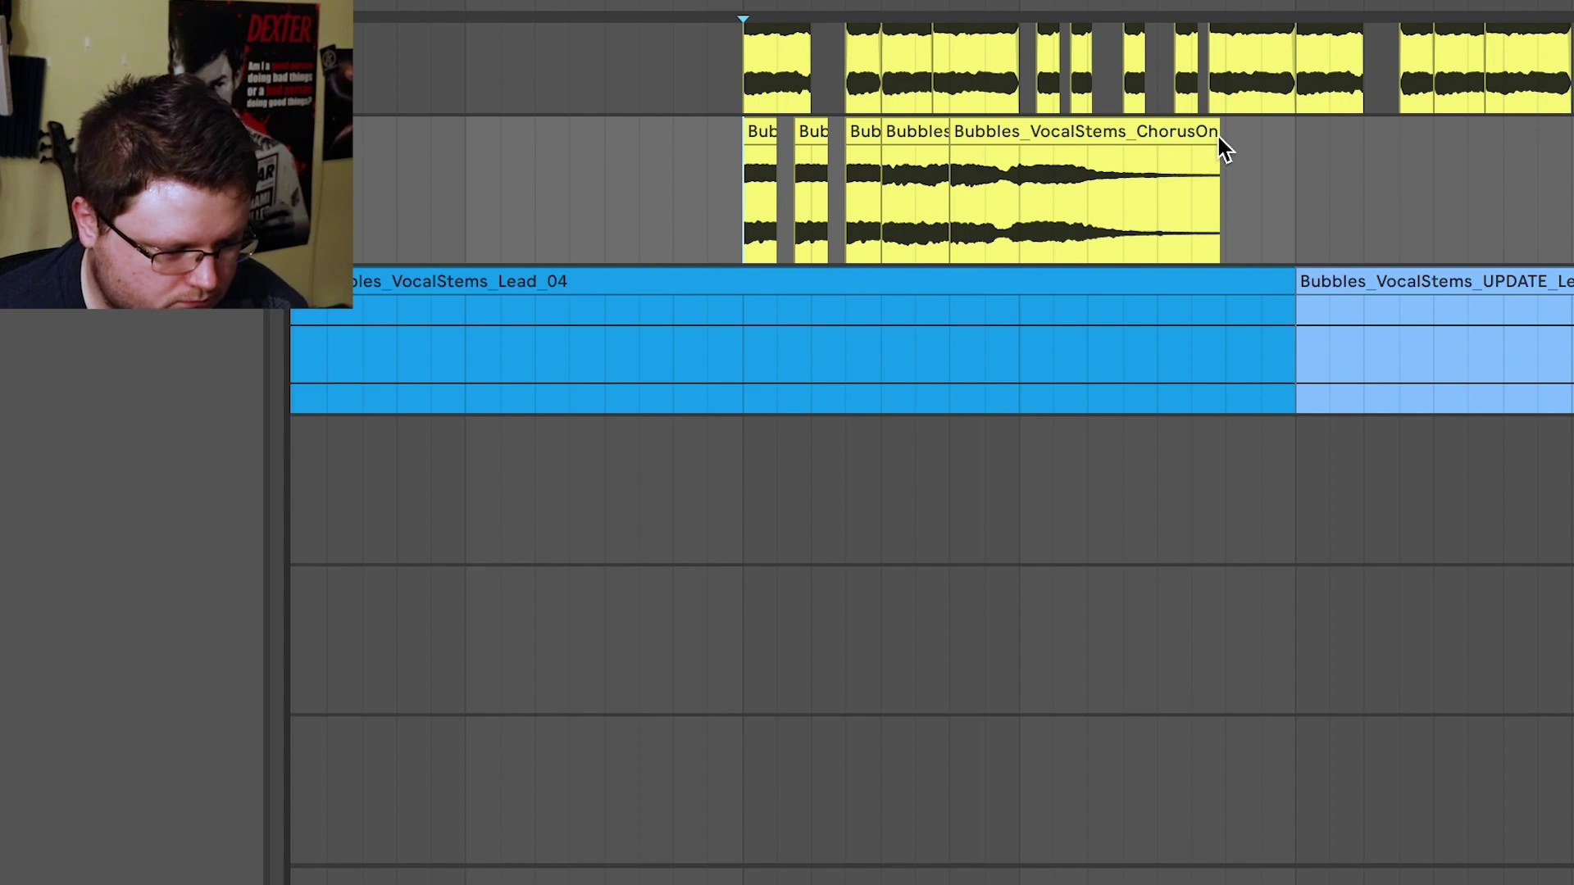
{"action": "left_click_drag", "start_coordinate": [1219, 150], "coordinate": [1019, 150]}
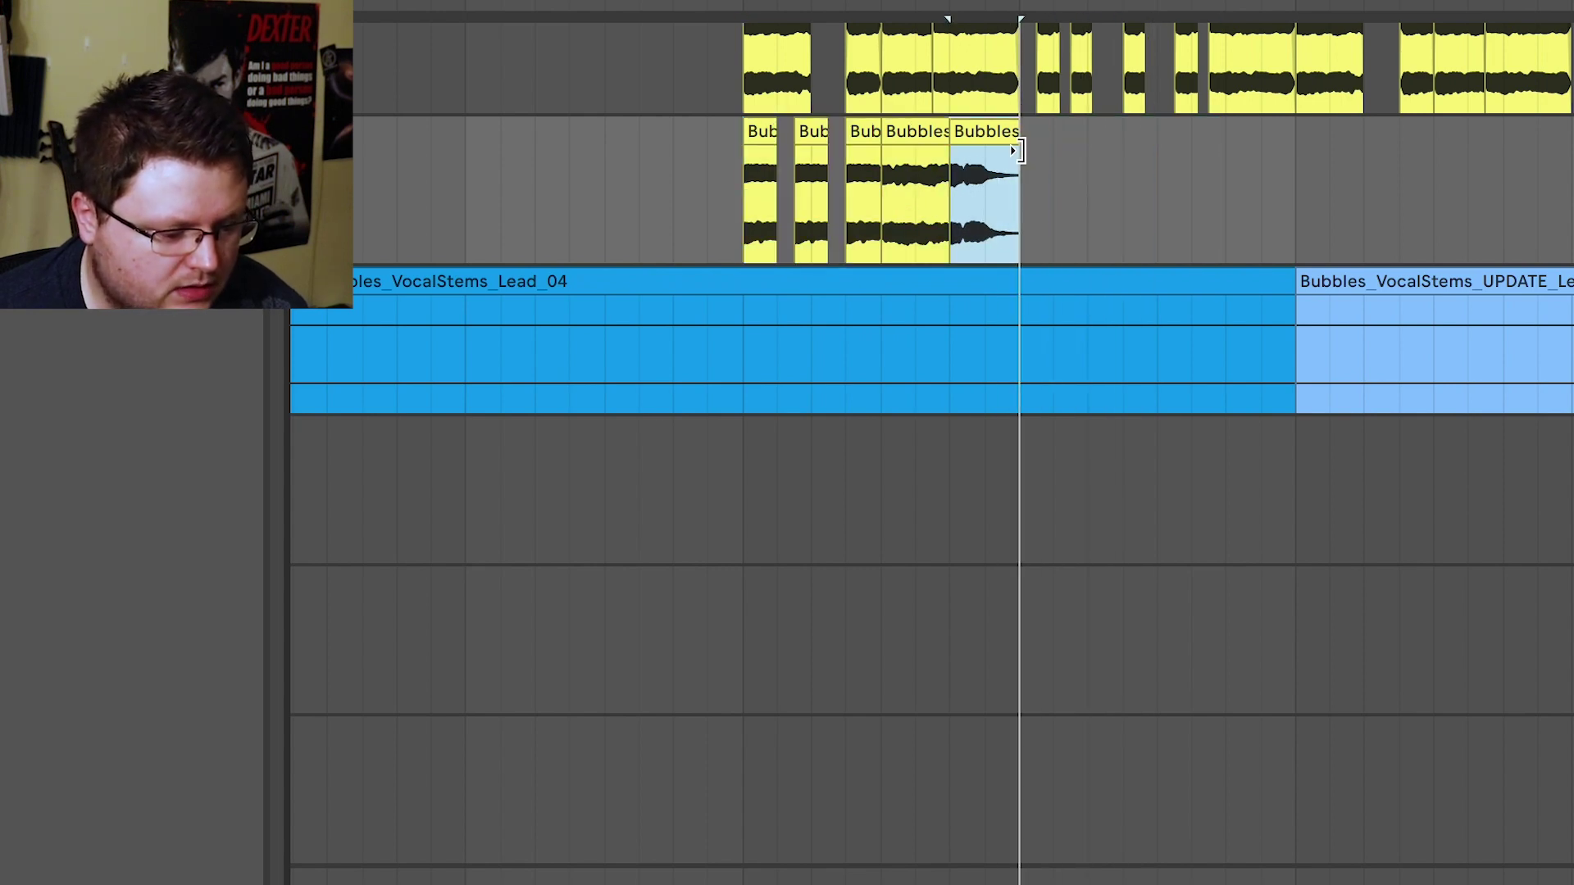
{"action": "left_click", "coordinate": [972, 215]}
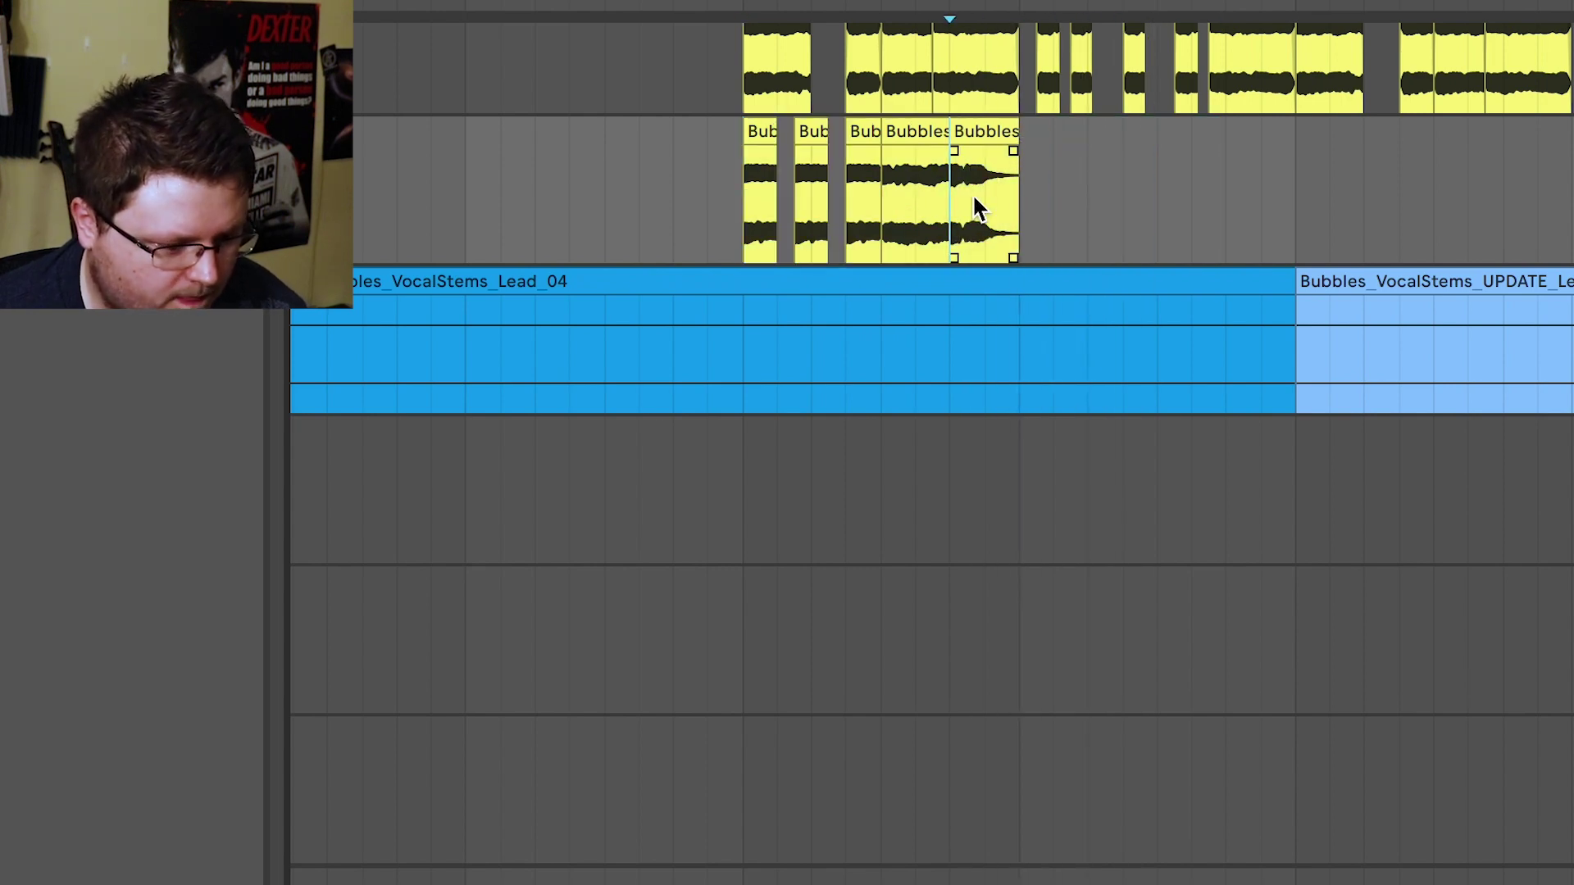
{"action": "key", "text": "ctrl+z"}
Shorten the copied clip to end at about 0:12.6, cutting off its fading tail, and play it alone and within the sequence
{"action": "left_click_drag", "start_coordinate": [1211, 152], "coordinate": [1083, 159]}
{"action": "key", "text": "space"}
{"action": "key", "text": "space"}
{"action": "key", "text": "space"}
{"action": "key", "text": "space"}
{"action": "key", "text": "space"}
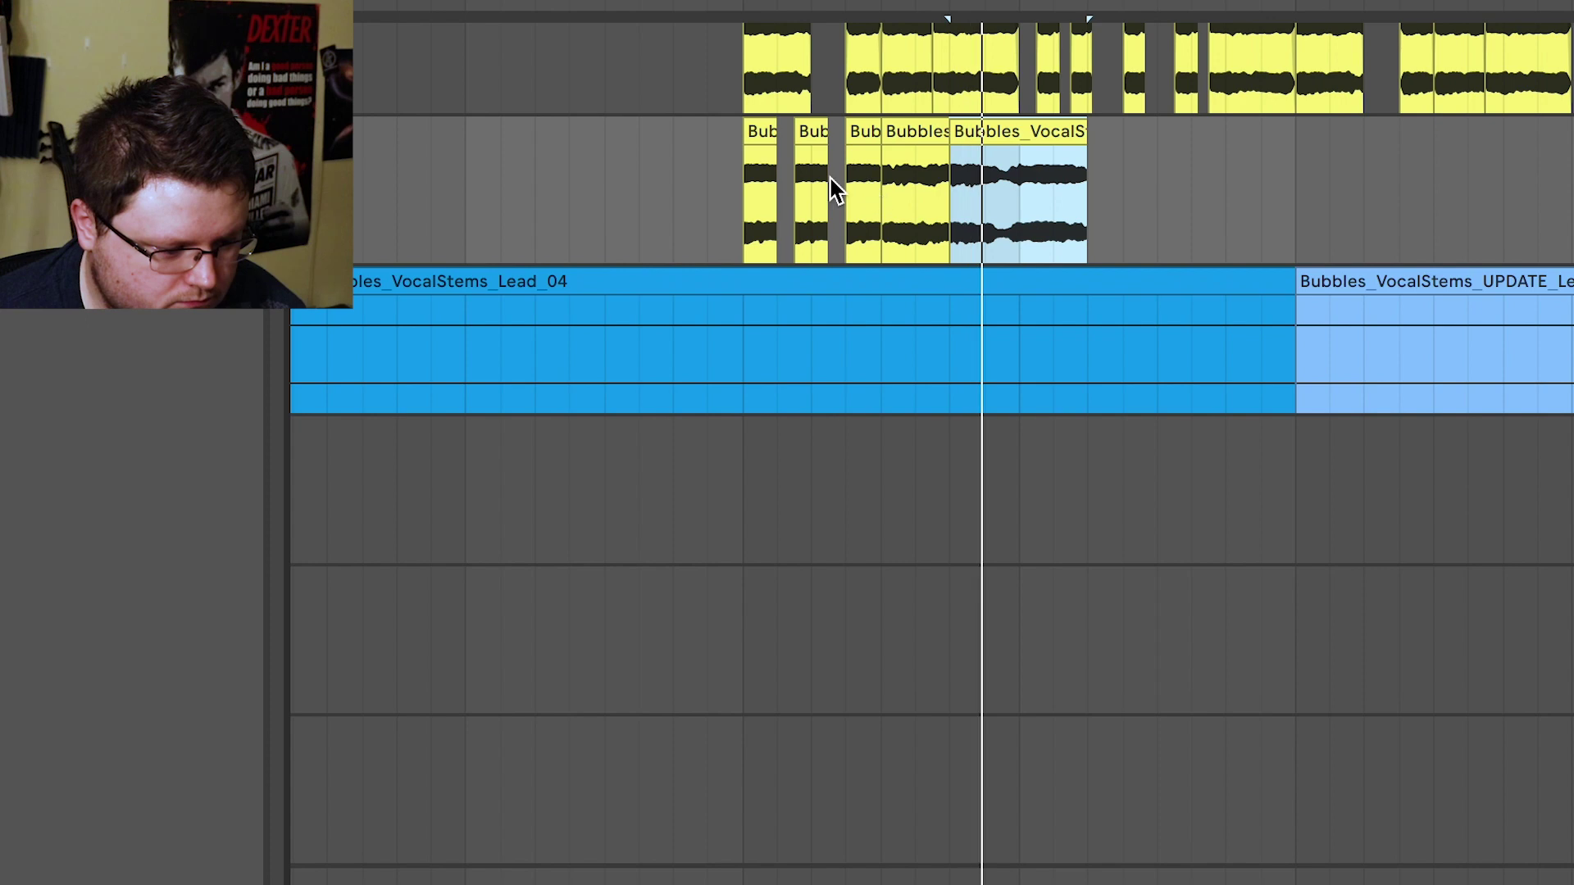
{"action": "key", "text": "space"}
{"action": "left_click", "coordinate": [748, 232]}
{"action": "key", "text": "space"}
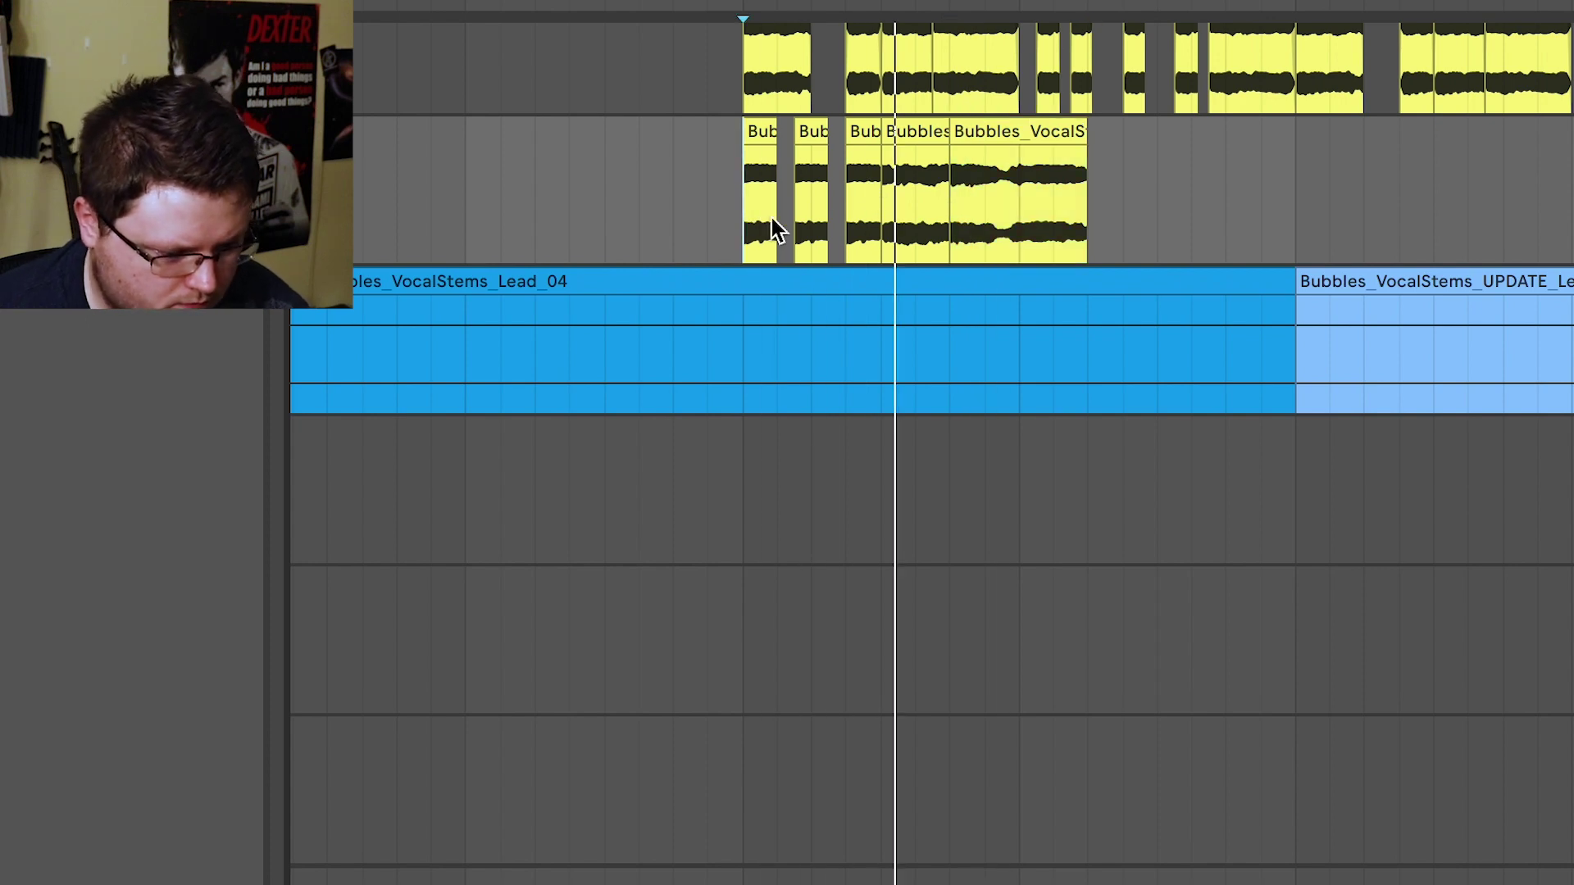
{"action": "key", "text": "space"}
{"action": "key", "text": "space"}
Move the trimmed clip to about 0:12, leaving a gap after the fourth slice, and play the sequence from the start
{"action": "left_click", "coordinate": [937, 190]}
{"action": "left_click", "coordinate": [1001, 170]}
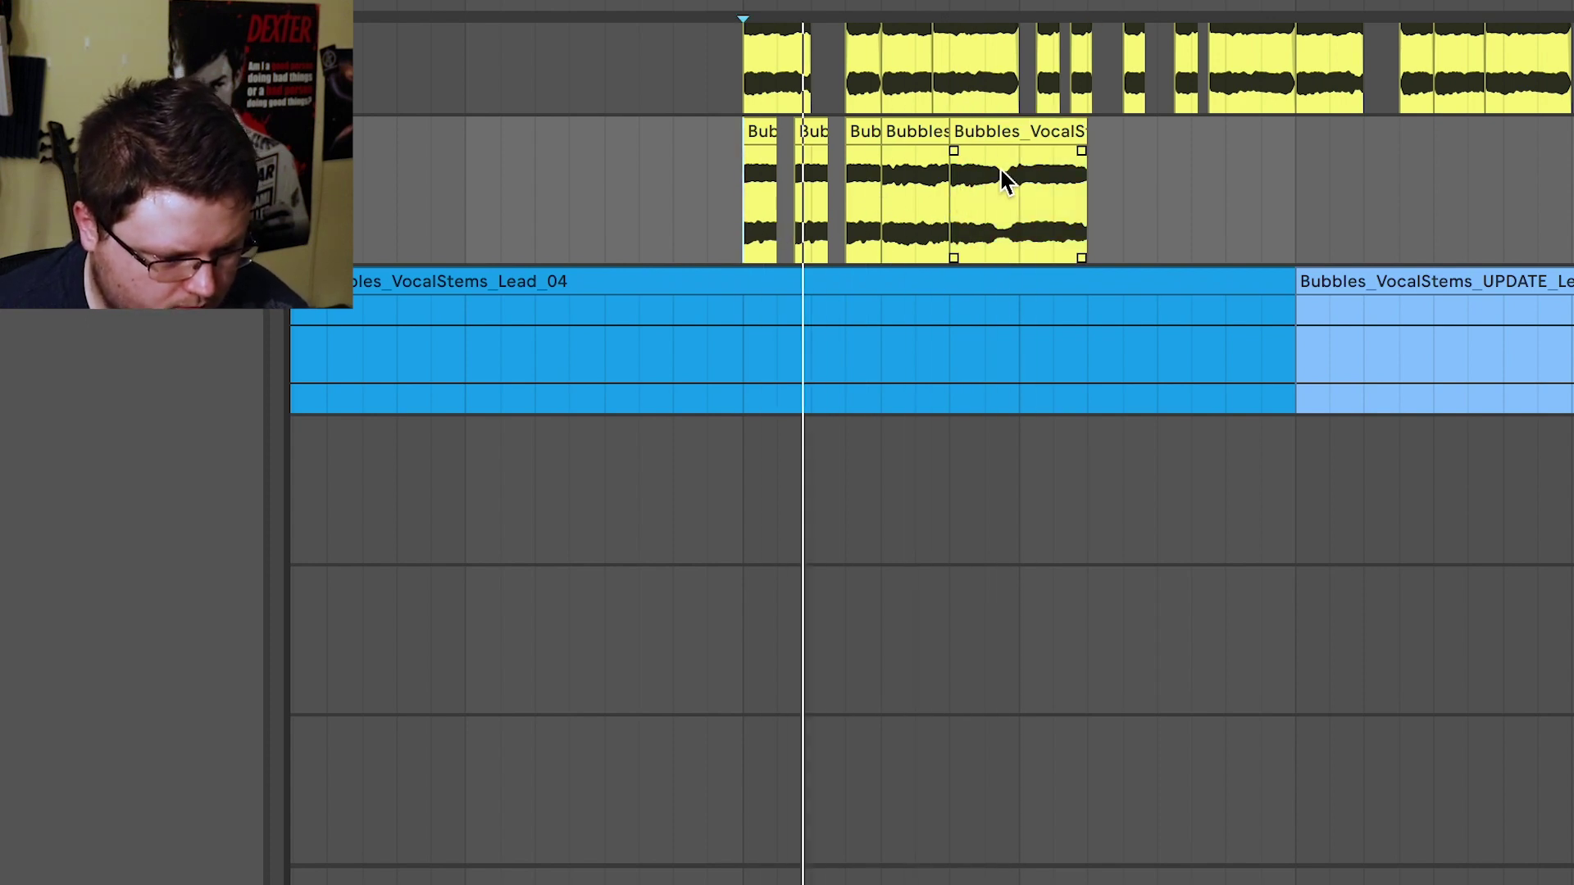
{"action": "left_click_drag", "start_coordinate": [1012, 132], "coordinate": [1103, 146]}
{"action": "scroll", "coordinate": [928, 181], "scroll_direction": "up", "scroll_amount": 2}
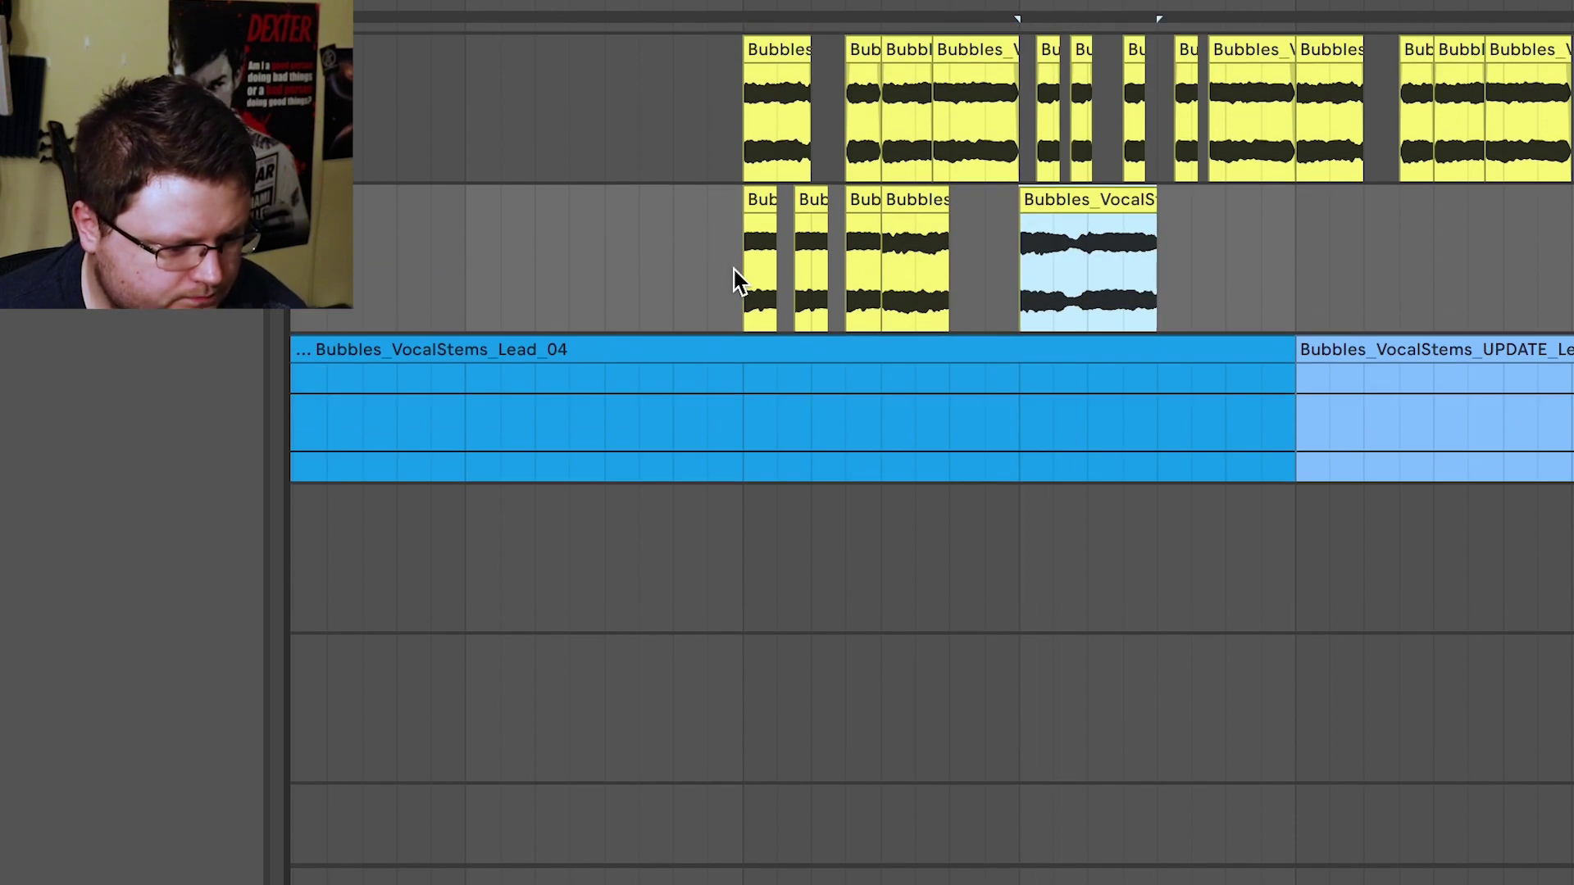
{"action": "left_click", "coordinate": [743, 275]}
{"action": "key", "text": "space"}
{"action": "key", "text": "space"}
Duplicate the longer fourth slice into the gap before 0:12, and play the sequence and the last clip
{"action": "scroll", "coordinate": [918, 250], "scroll_direction": "up", "scroll_amount": 2}
{"action": "left_click", "coordinate": [917, 204]}
{"action": "key", "text": "ctrl+d"}
{"action": "left_click", "coordinate": [653, 269]}
{"action": "key", "text": "space"}
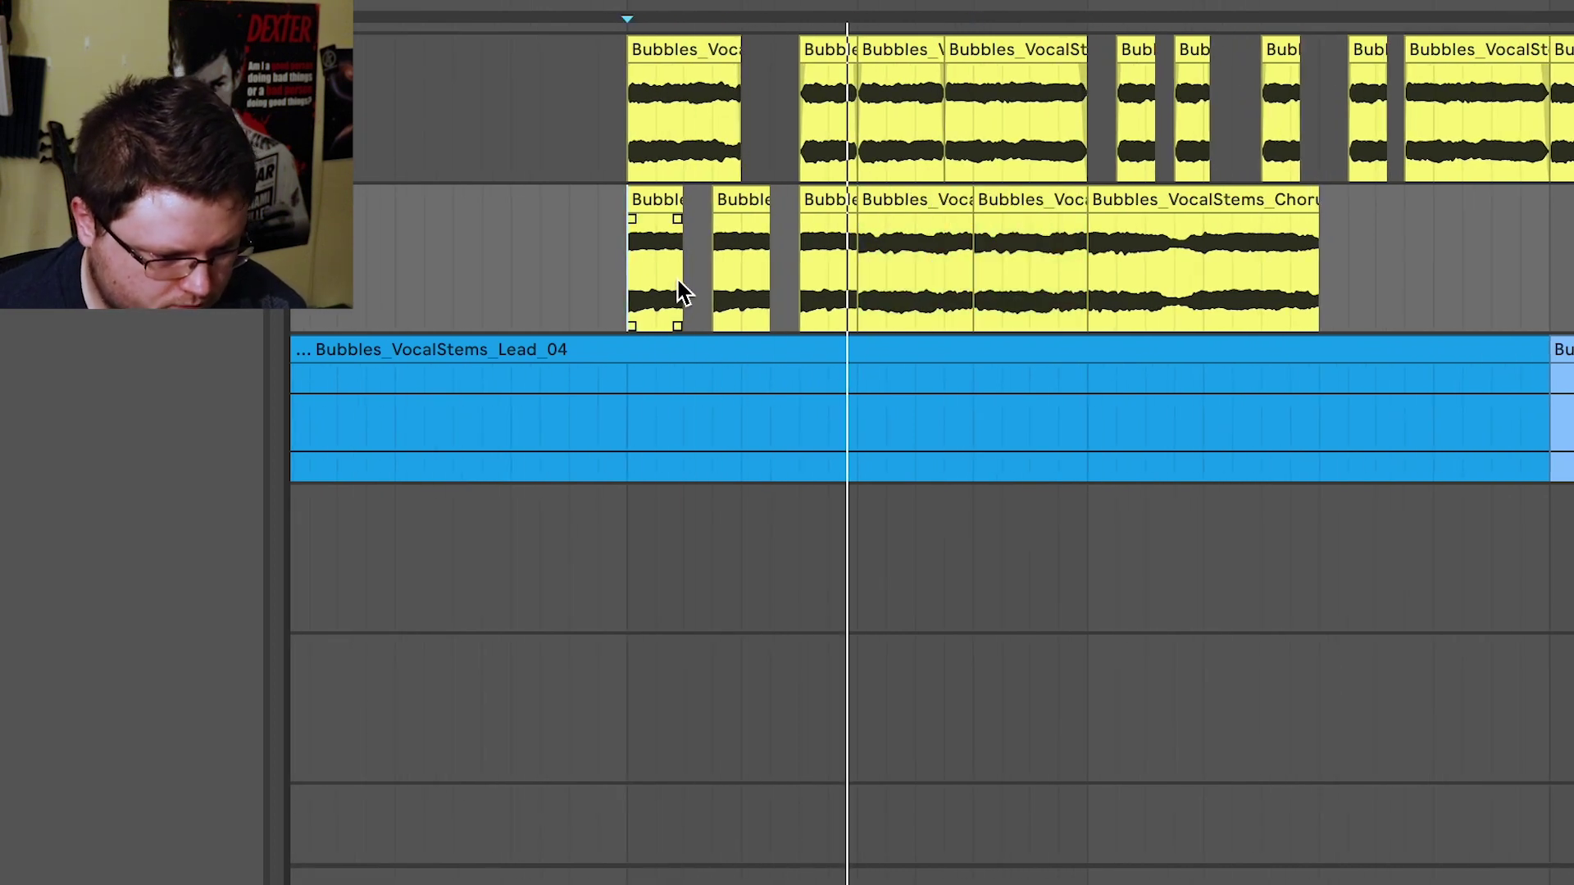
{"action": "left_click", "coordinate": [1252, 242]}
{"action": "key", "text": "space"}
{"action": "left_click", "coordinate": [1210, 204]}
{"action": "left_click", "coordinate": [1103, 294]}
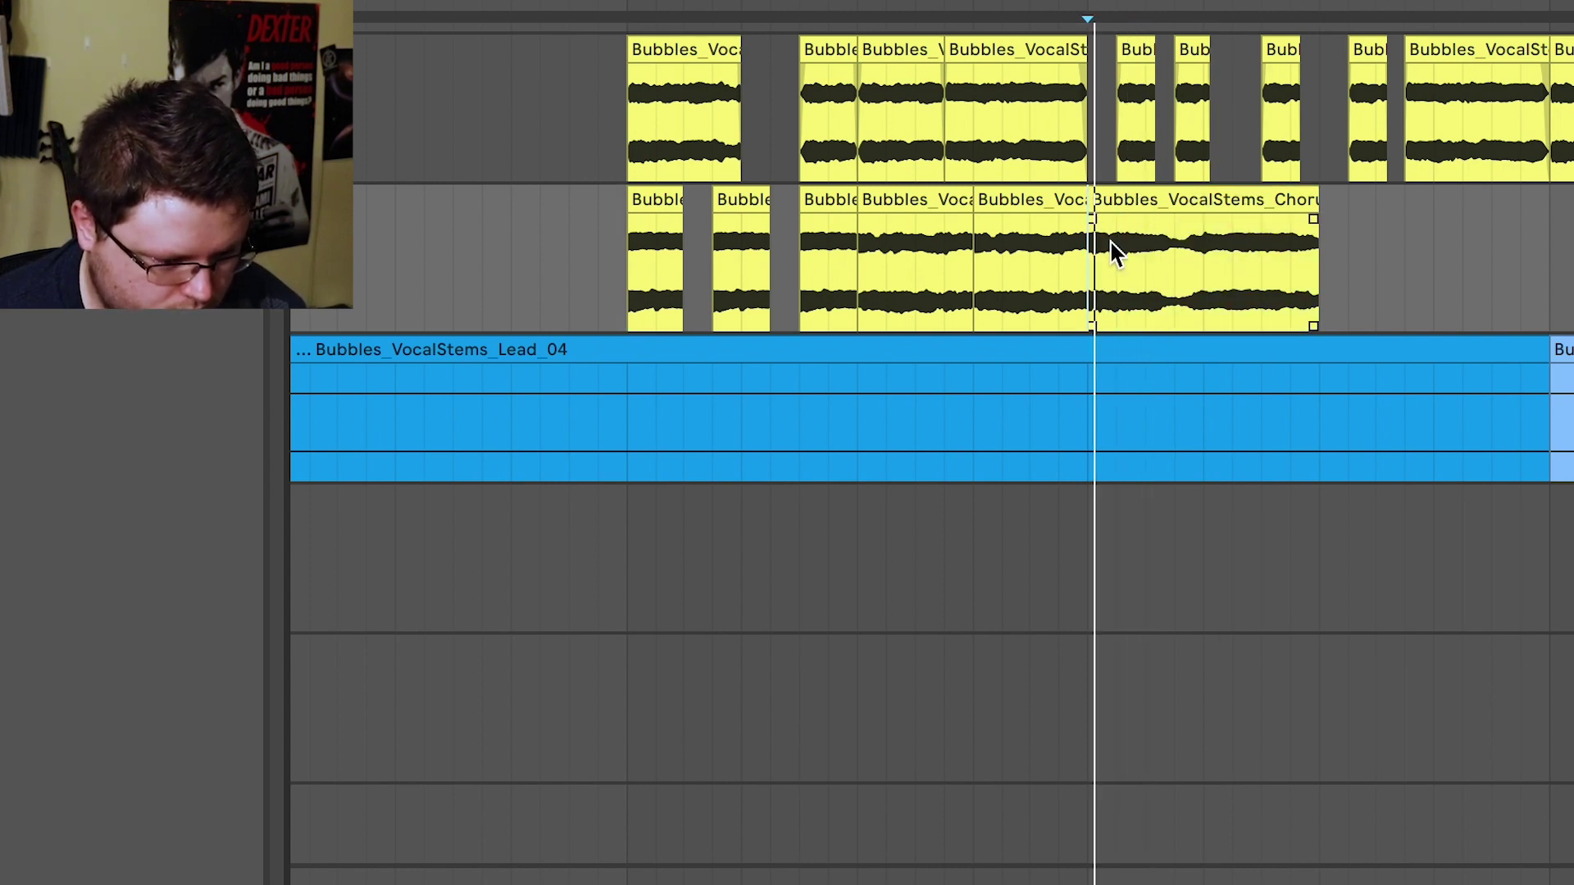
{"action": "key", "text": "space"}
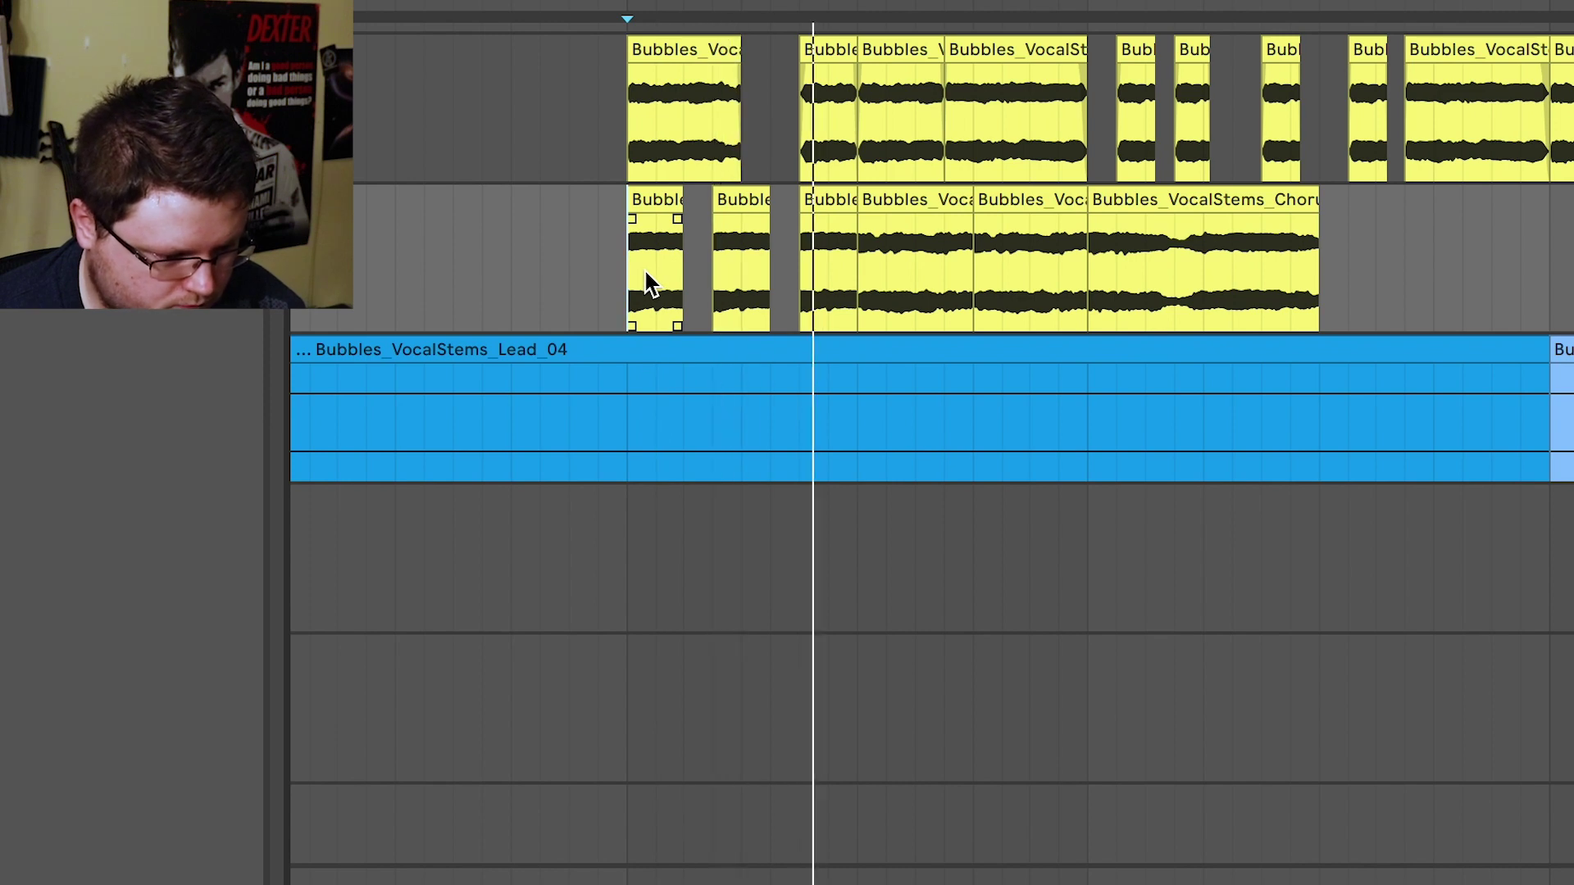
{"action": "key", "text": "space"}
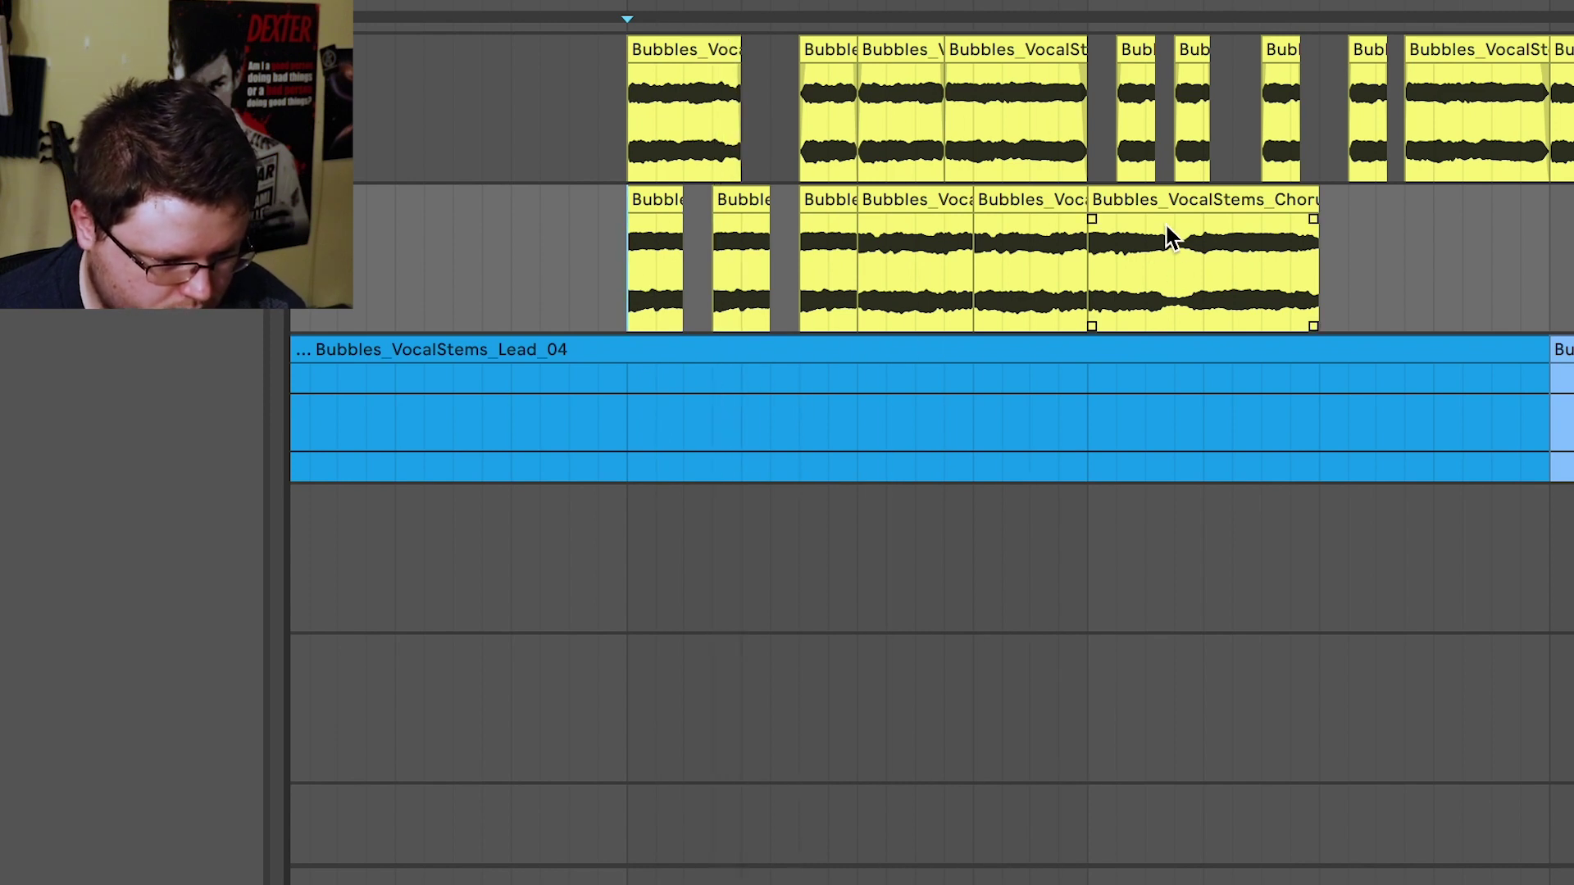
Move the last trimmed clip from 0:12 to about 0:14.4
{"action": "left_click", "coordinate": [1164, 201]}
{"action": "scroll", "coordinate": [1160, 205], "scroll_direction": "down", "scroll_amount": 2}
{"action": "left_click_drag", "start_coordinate": [1159, 205], "coordinate": [1447, 217]}
Duplicate the five-slice pattern directly after itself, starting at about 0:12, and play from the first slice
{"action": "left_click_drag", "start_coordinate": [816, 271], "coordinate": [1082, 275]}
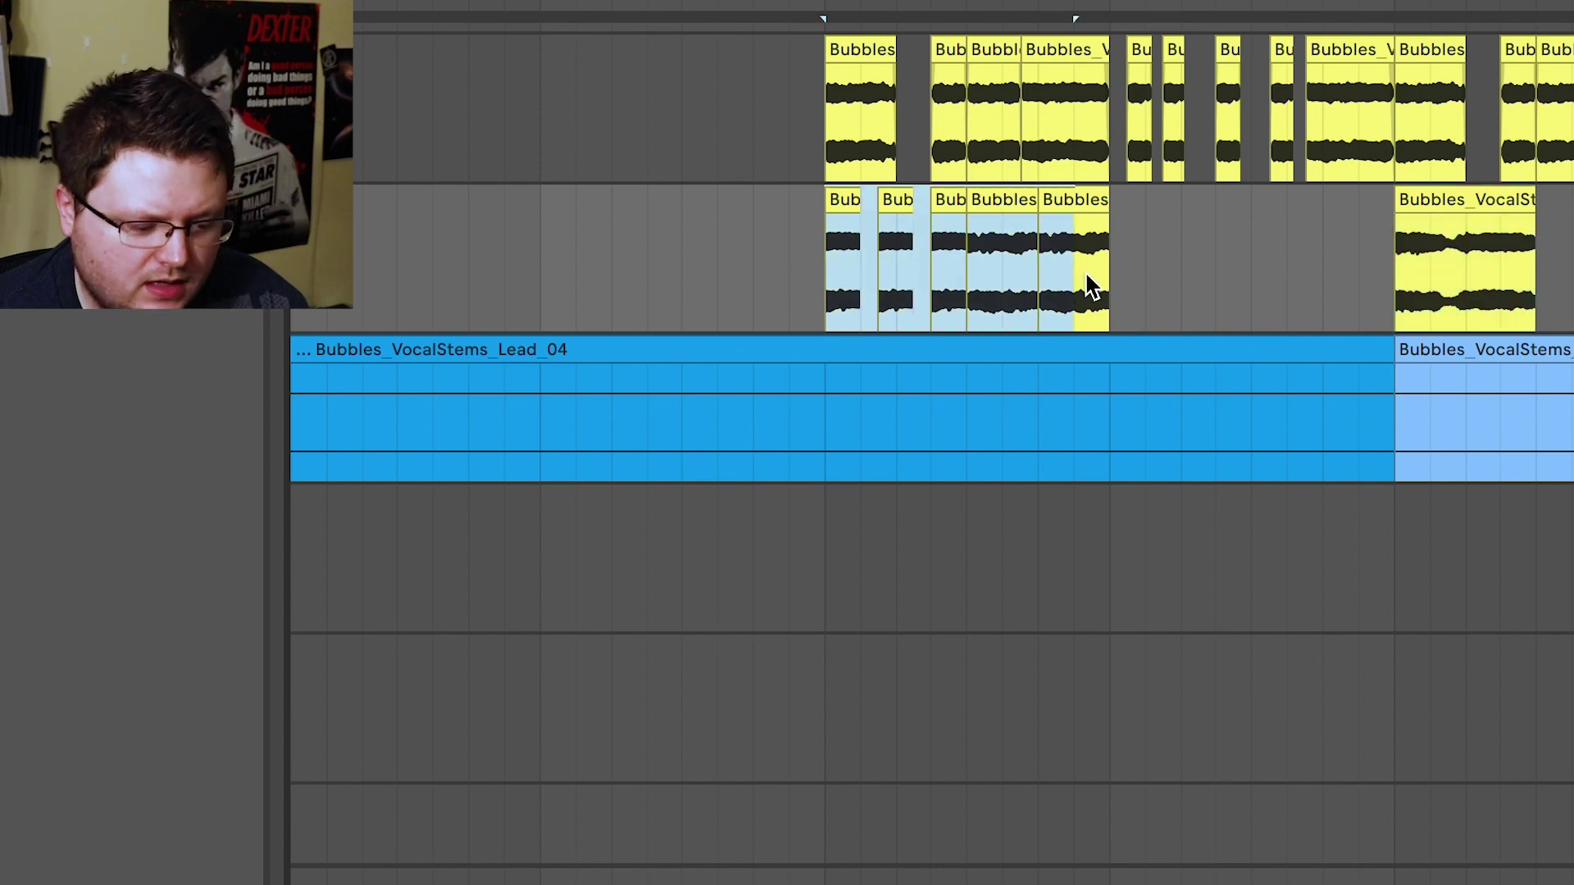
{"action": "left_click", "coordinate": [847, 261]}
{"action": "left_click_drag", "start_coordinate": [824, 278], "coordinate": [1102, 259]}
{"action": "key", "text": "ctrl+d"}
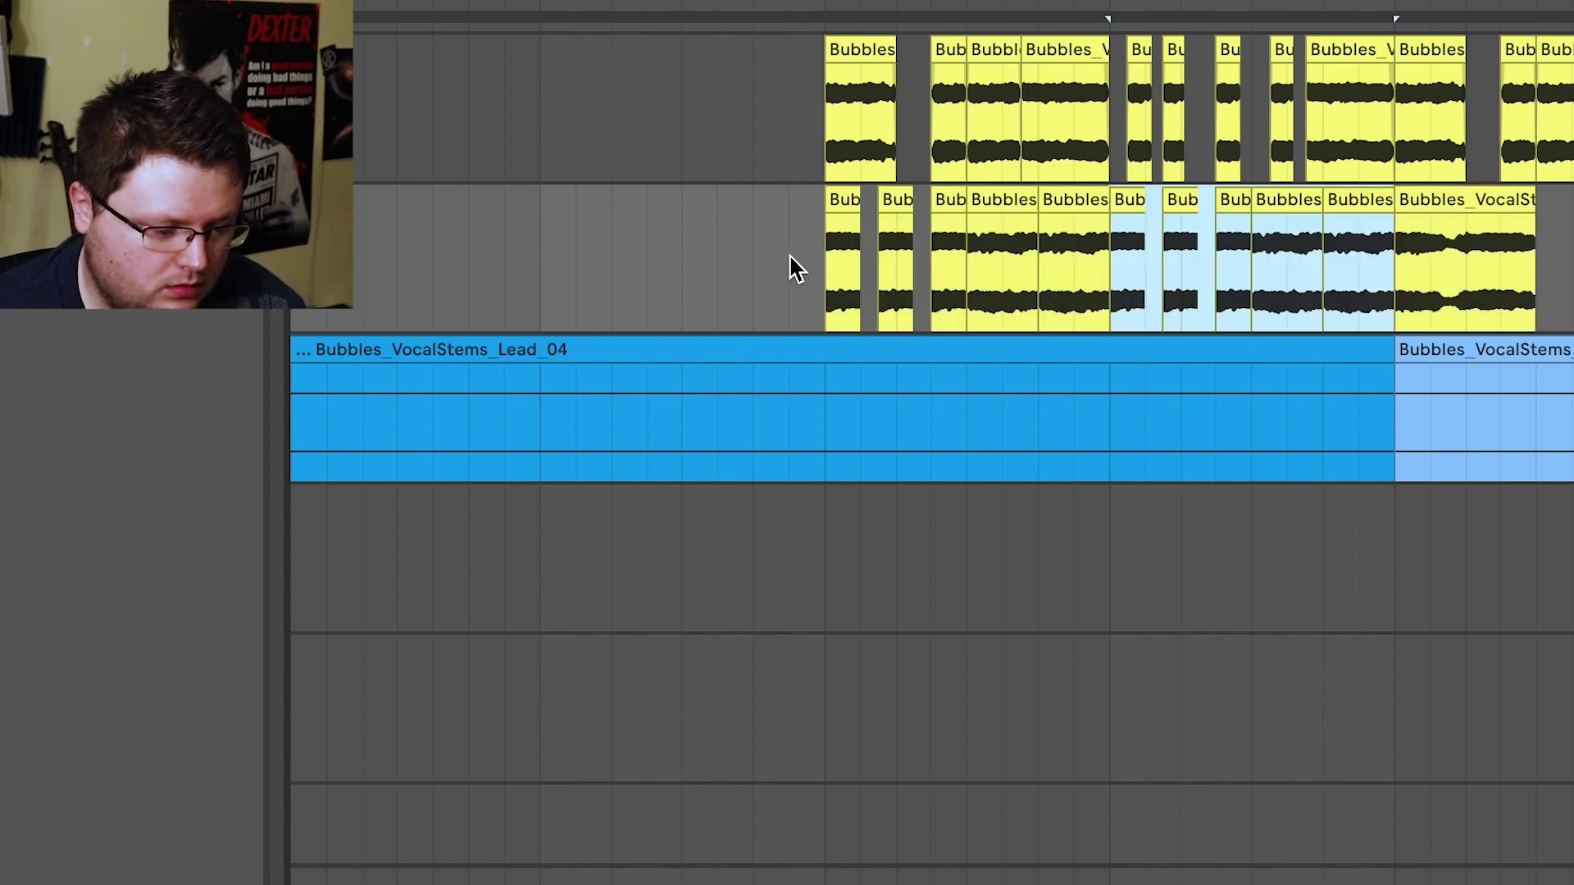
{"action": "left_click", "coordinate": [826, 287]}
{"action": "key", "text": "space"}
{"action": "scroll", "coordinate": [837, 291], "scroll_direction": "right", "scroll_amount": 3}
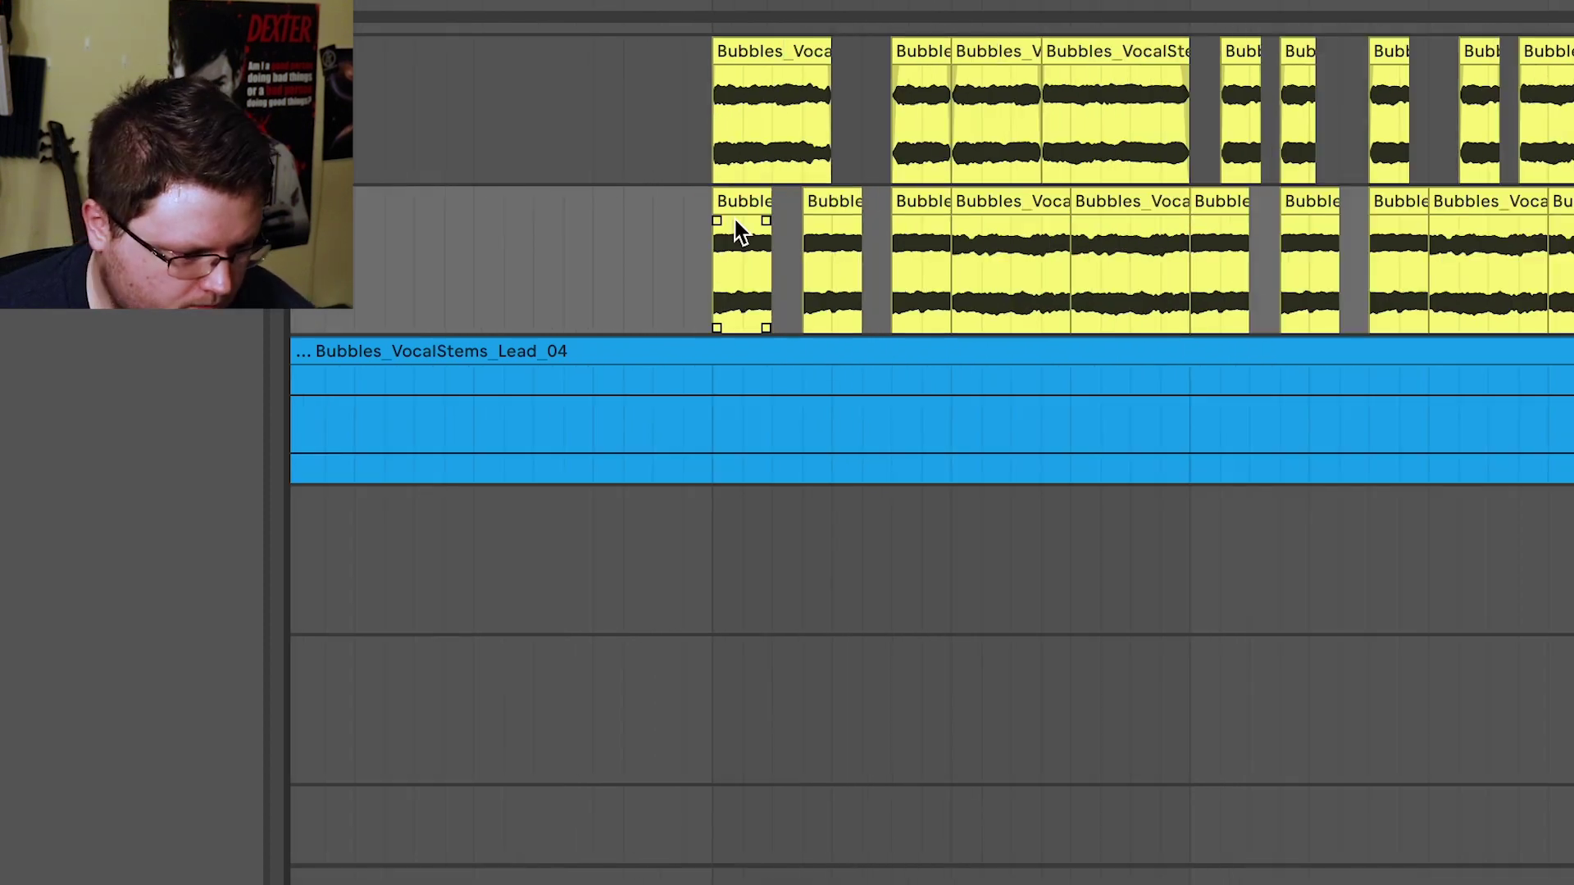
{"action": "left_click", "coordinate": [723, 263]}
{"action": "key", "text": "space"}
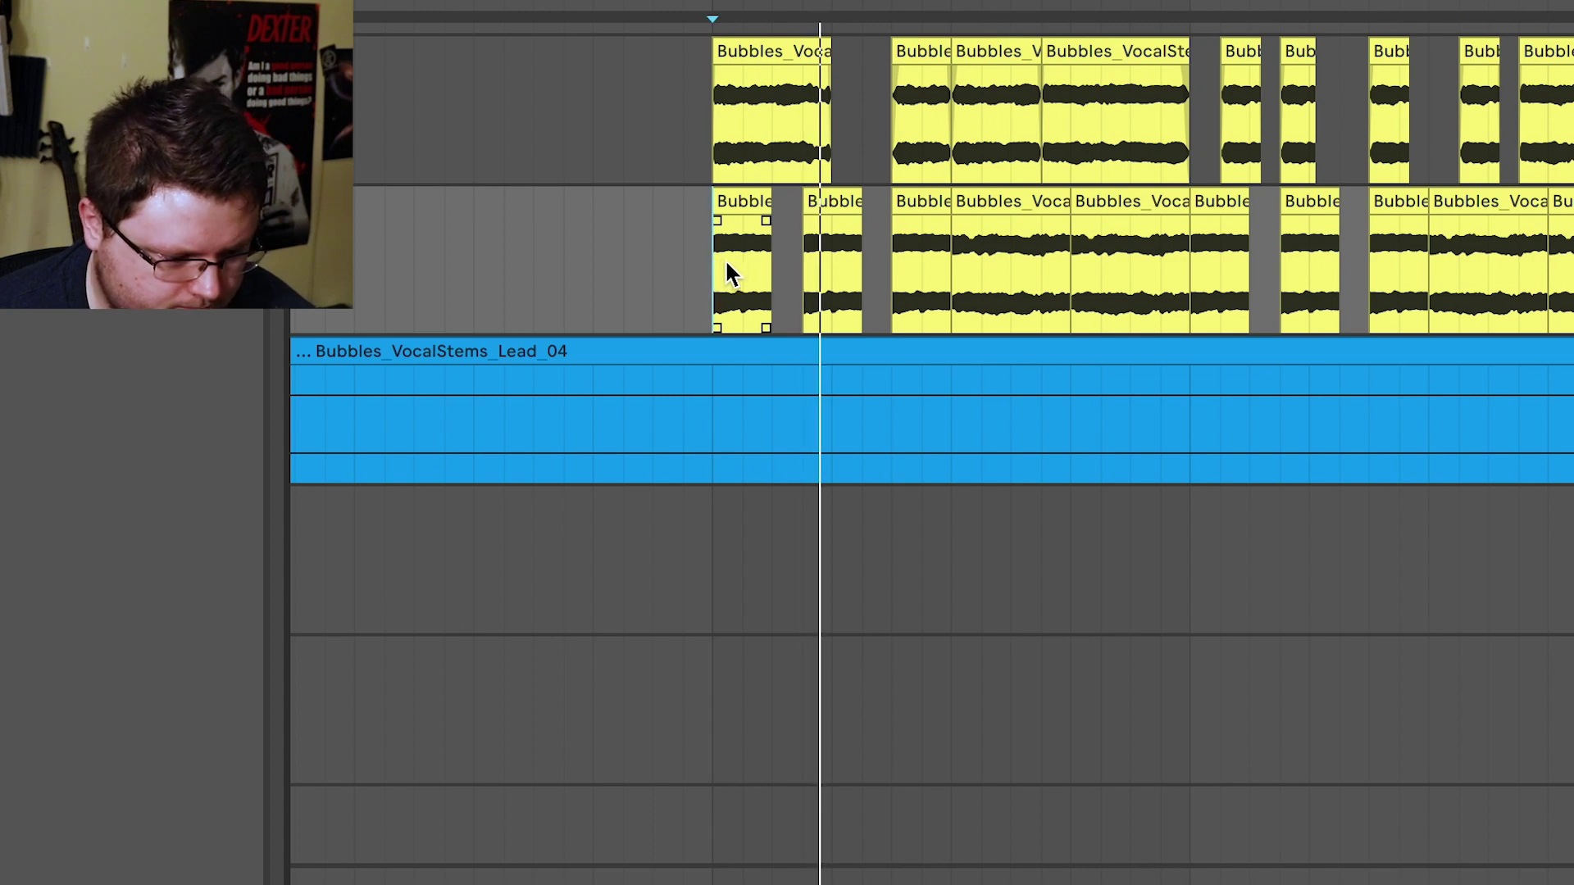
Transpose the second longer slice, at about 0:11.4, to 12 st, set its formants to 60.94, and play it
{"action": "scroll", "coordinate": [918, 263], "scroll_direction": "right", "scroll_amount": 3}
{"action": "double_click", "coordinate": [1024, 201]}
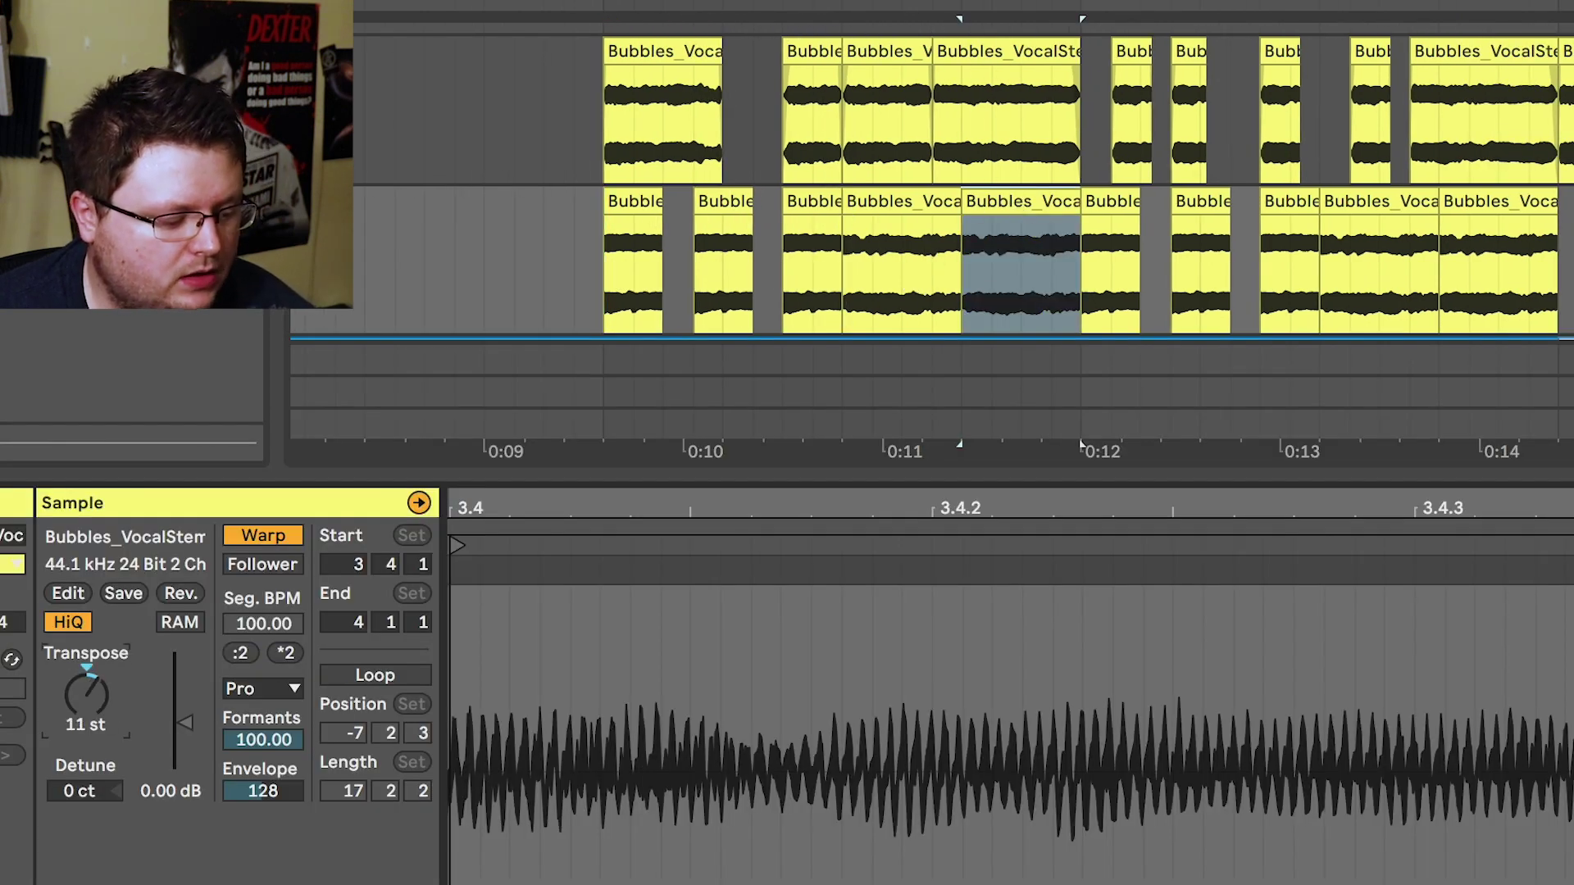
{"action": "left_click_drag", "start_coordinate": [85, 689], "coordinate": [85, 697]}
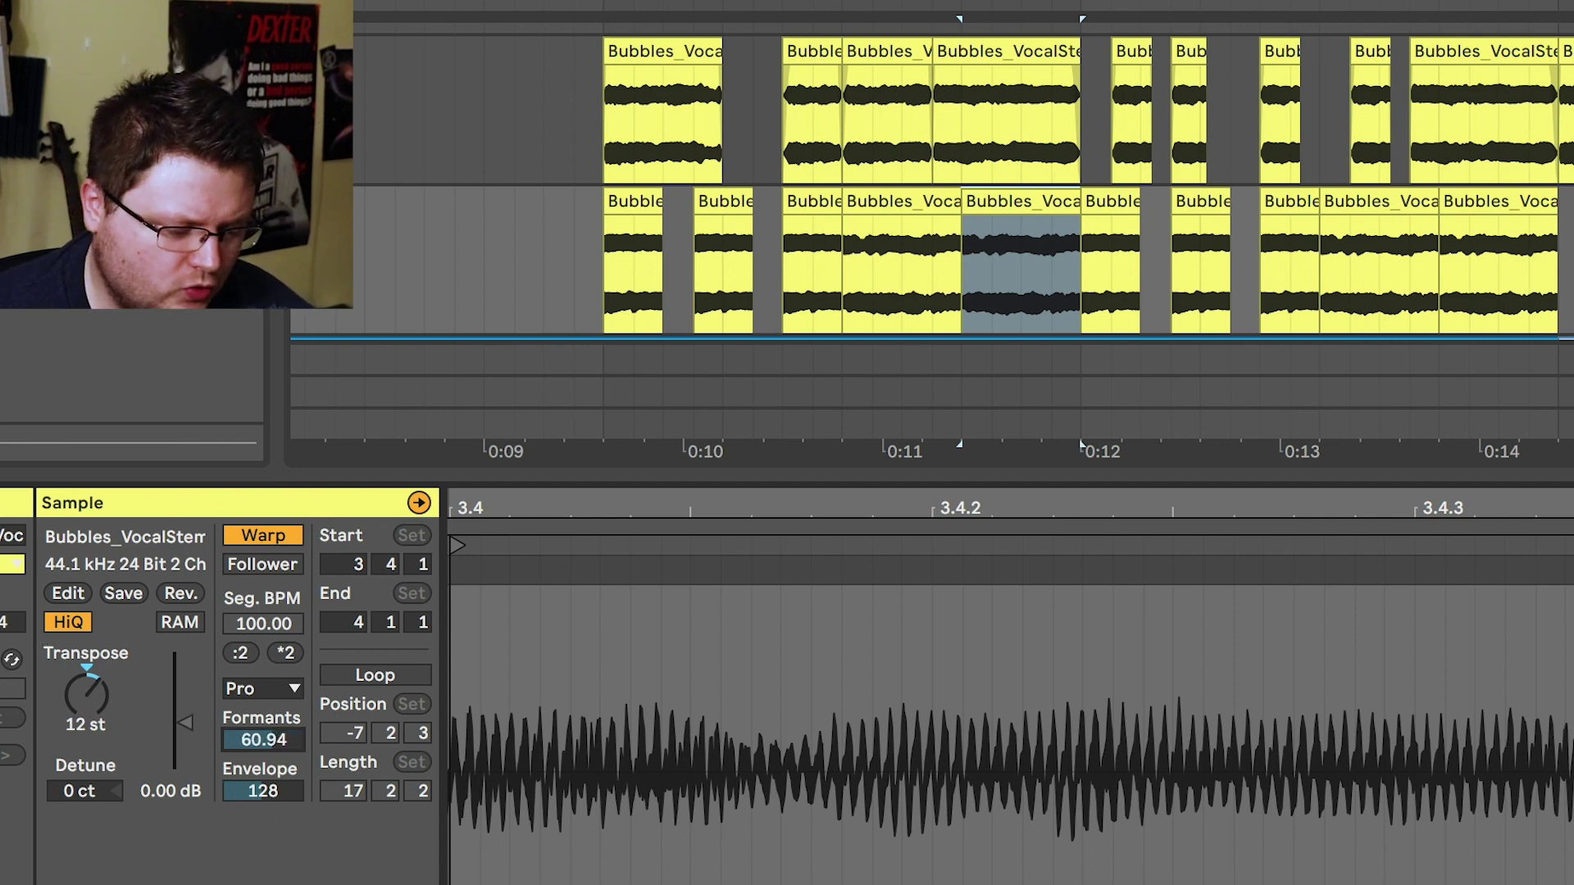
{"action": "left_click", "coordinate": [977, 274]}
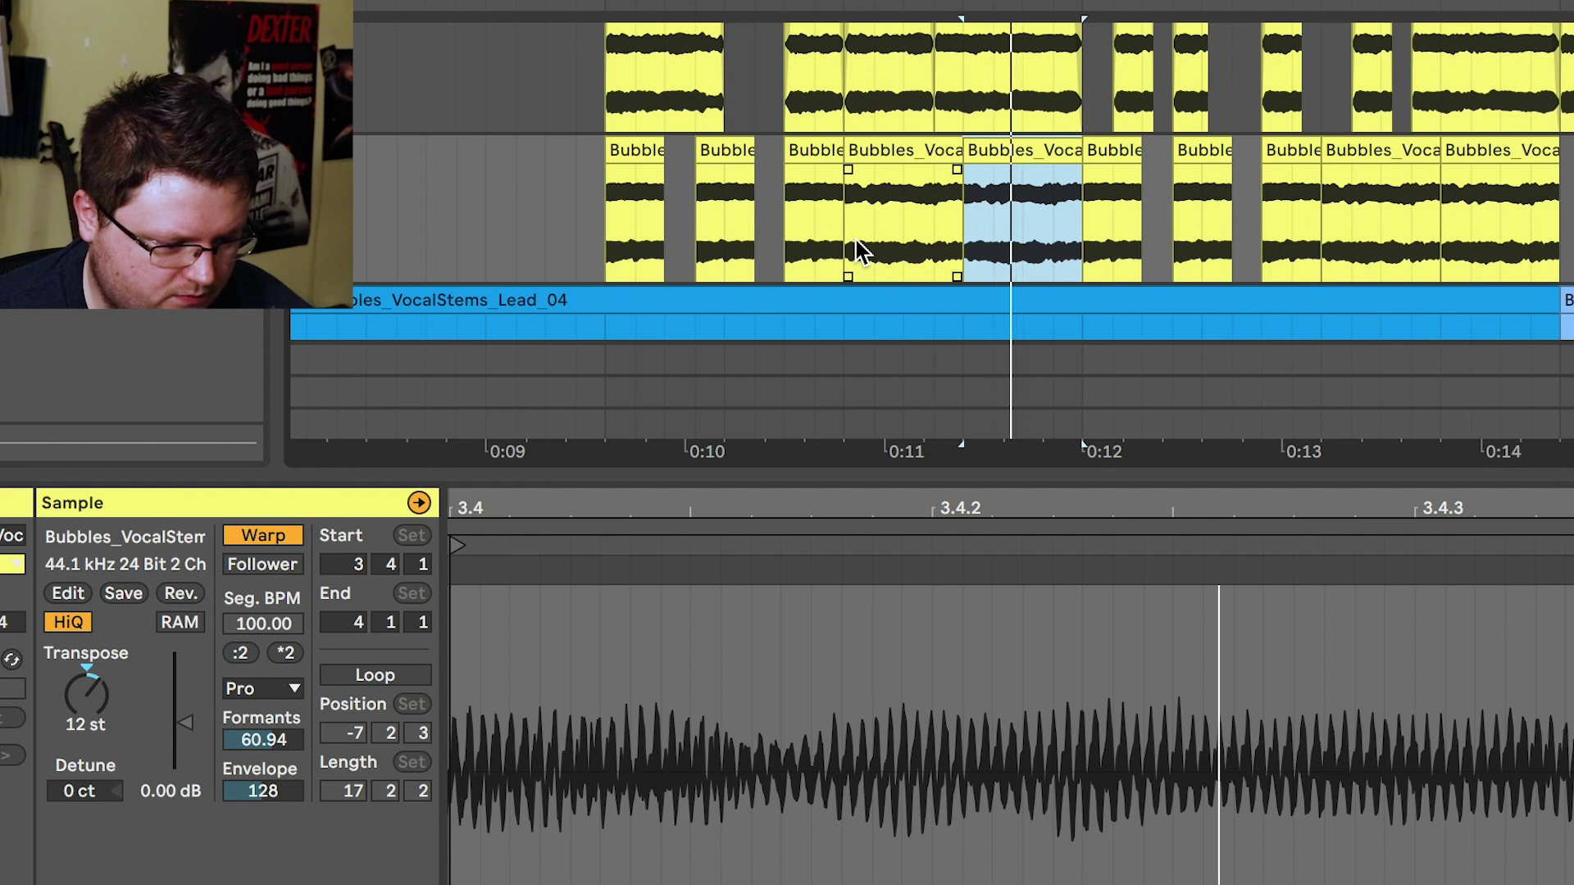
Add short fades at the edges of the two longer slices between 0:10.8 and 0:12, and play the pattern from the start
{"action": "left_click", "coordinate": [1078, 174]}
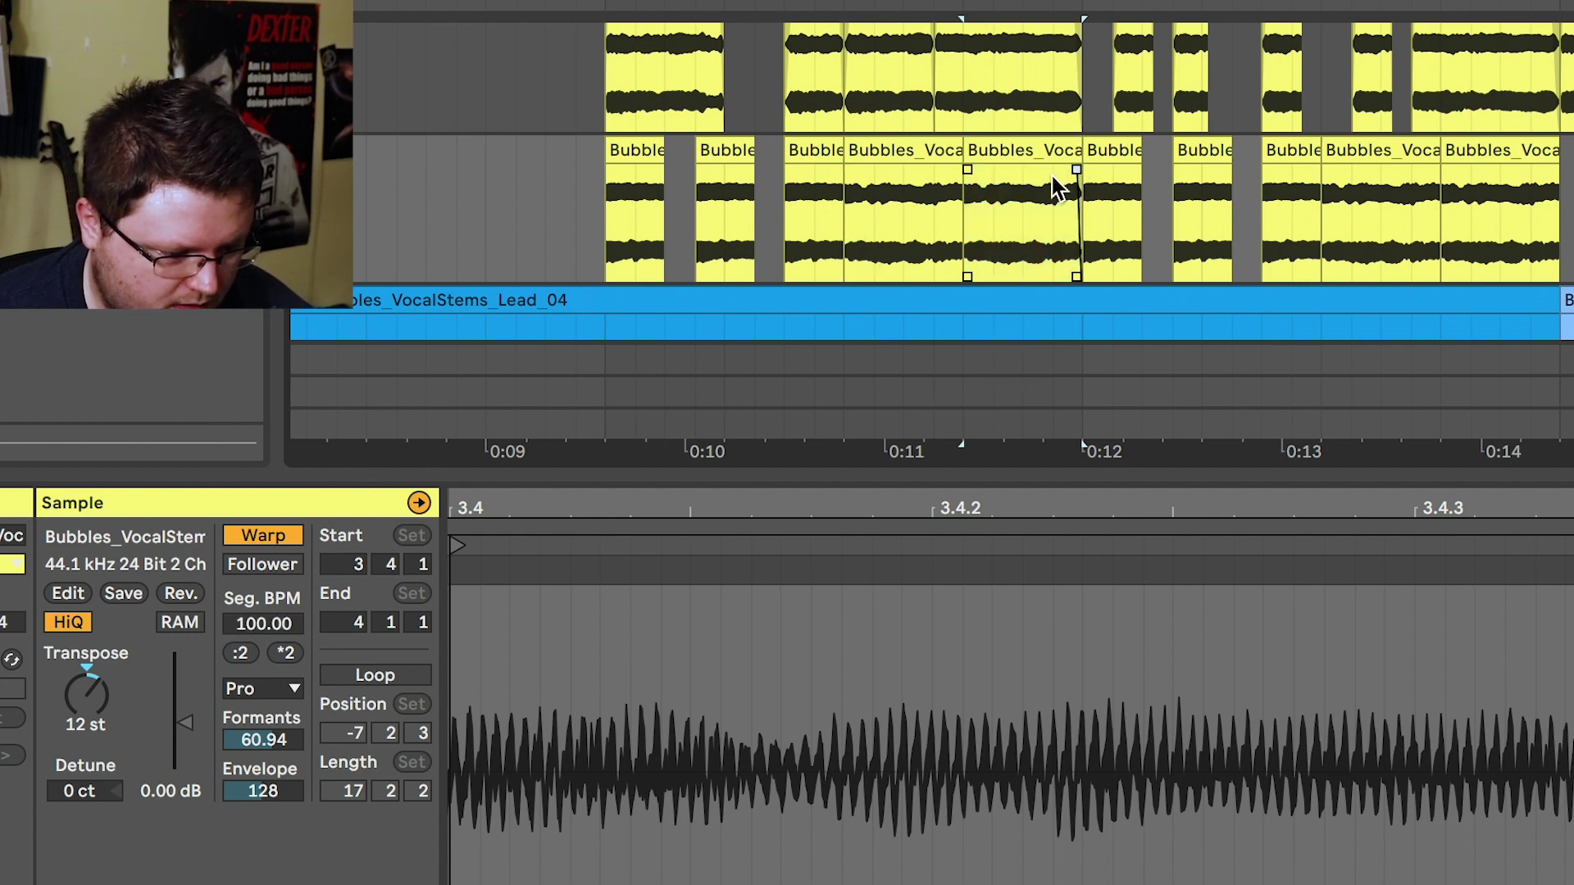
{"action": "left_click", "coordinate": [964, 174]}
{"action": "left_click", "coordinate": [849, 174]}
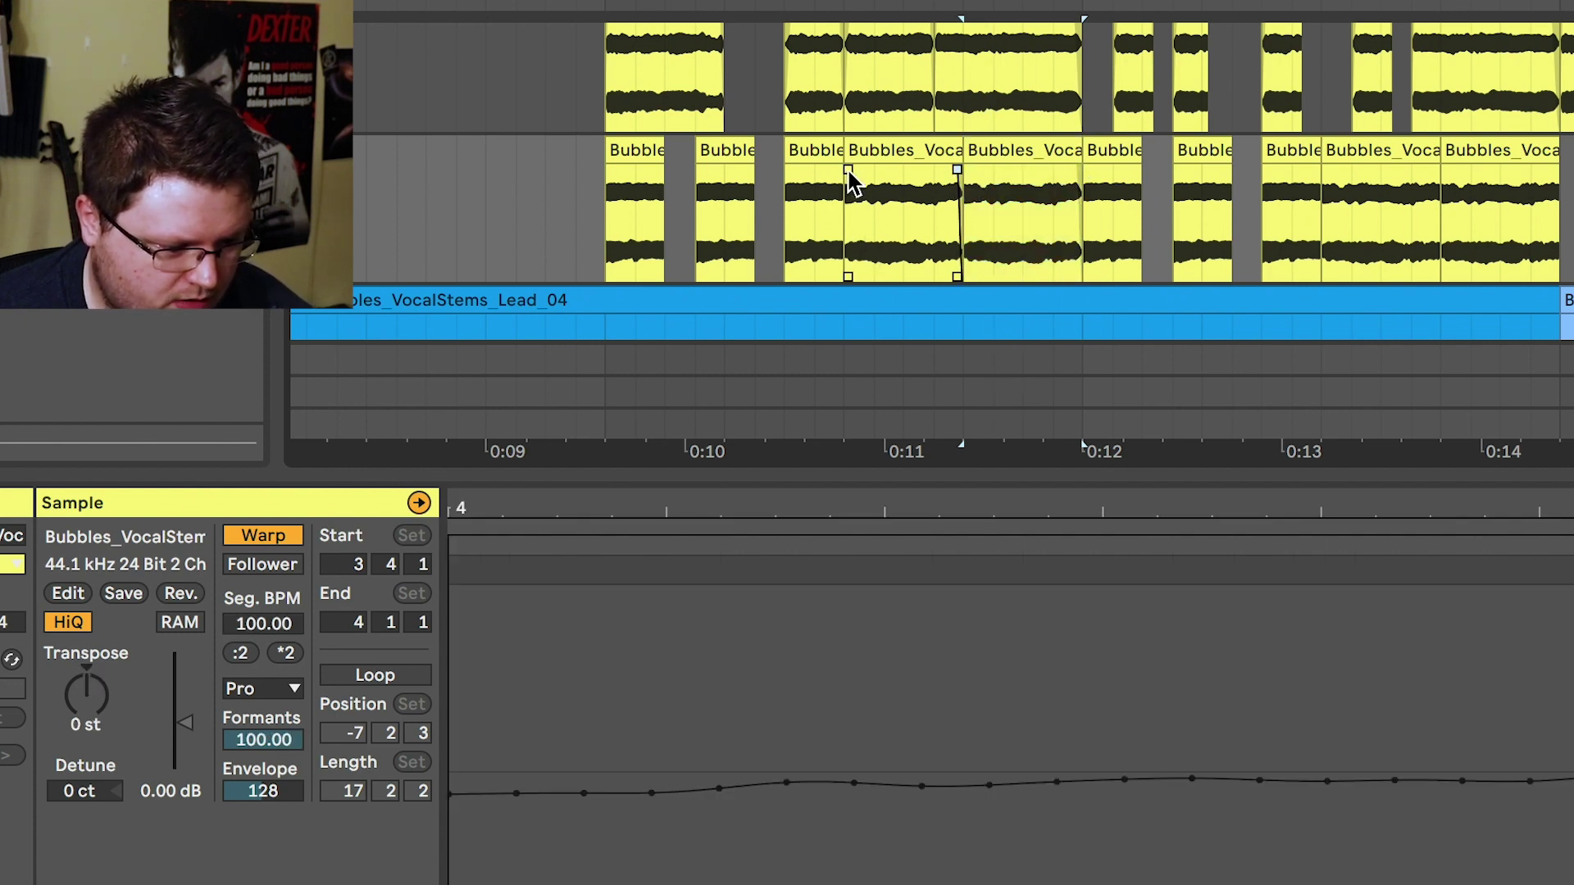
{"action": "left_click", "coordinate": [837, 176]}
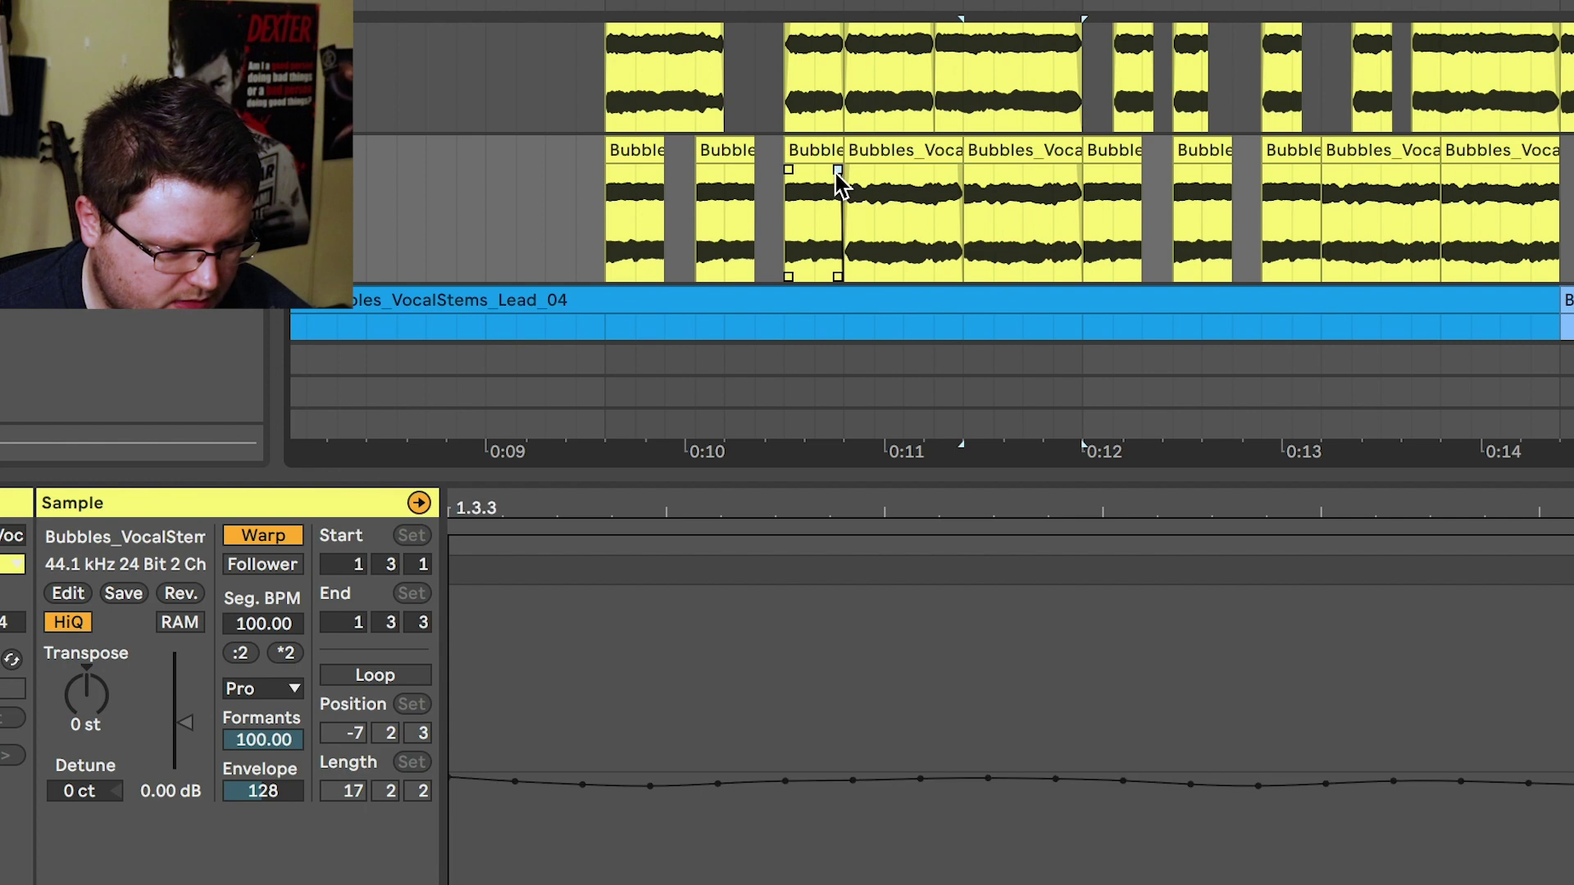
{"action": "left_click", "coordinate": [608, 232]}
{"action": "key", "text": "space"}
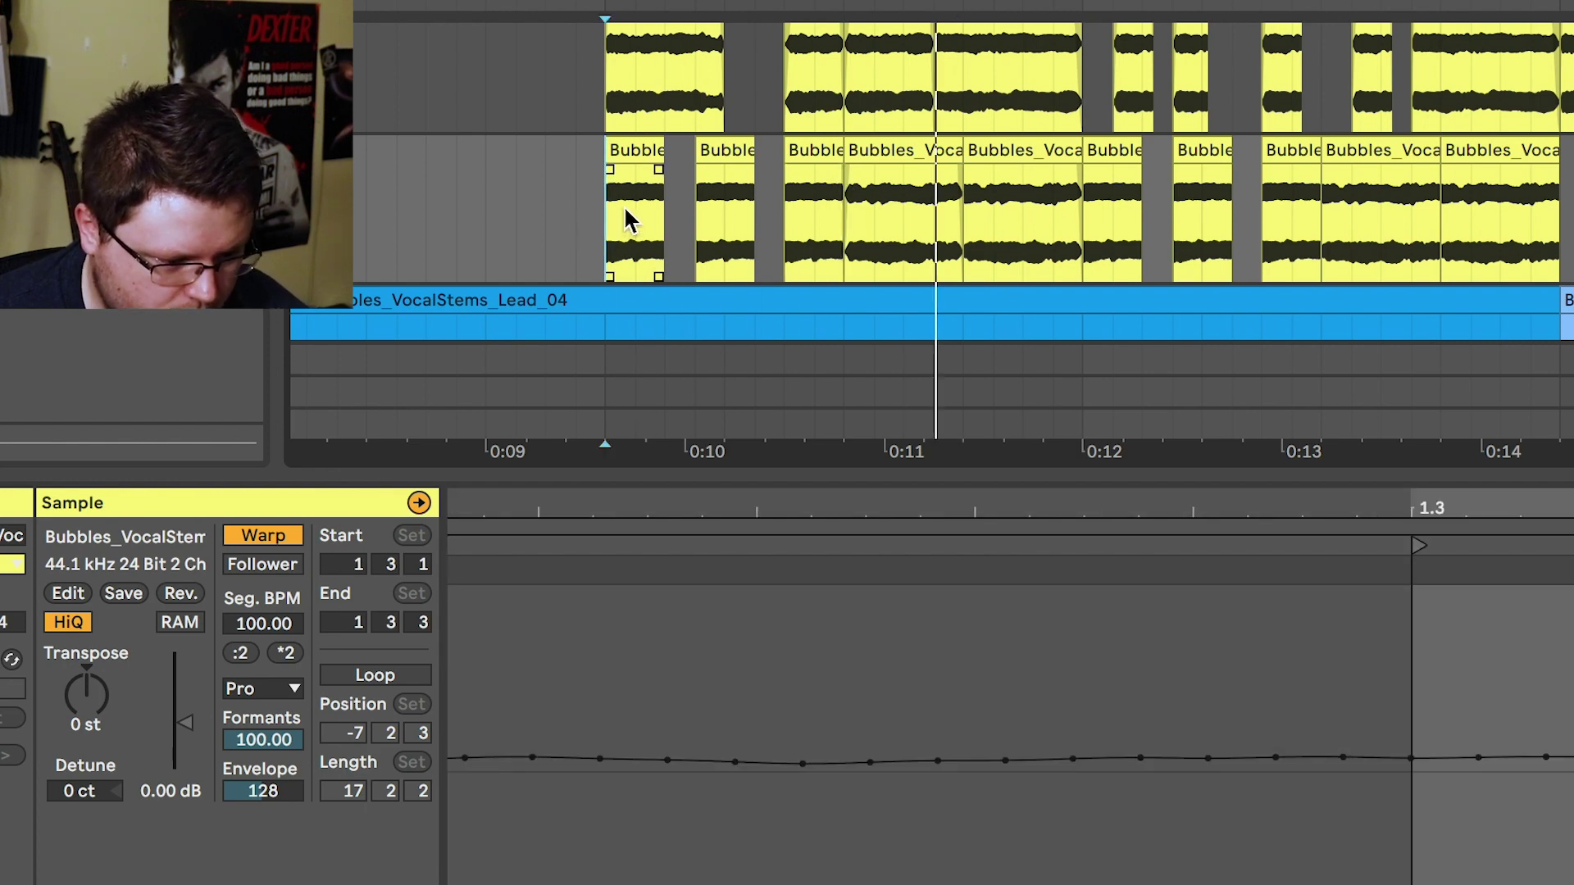
Transpose the first short slice of the repeated pattern, at about 0:12, to 2 st and play it
{"action": "left_click", "coordinate": [1118, 149]}
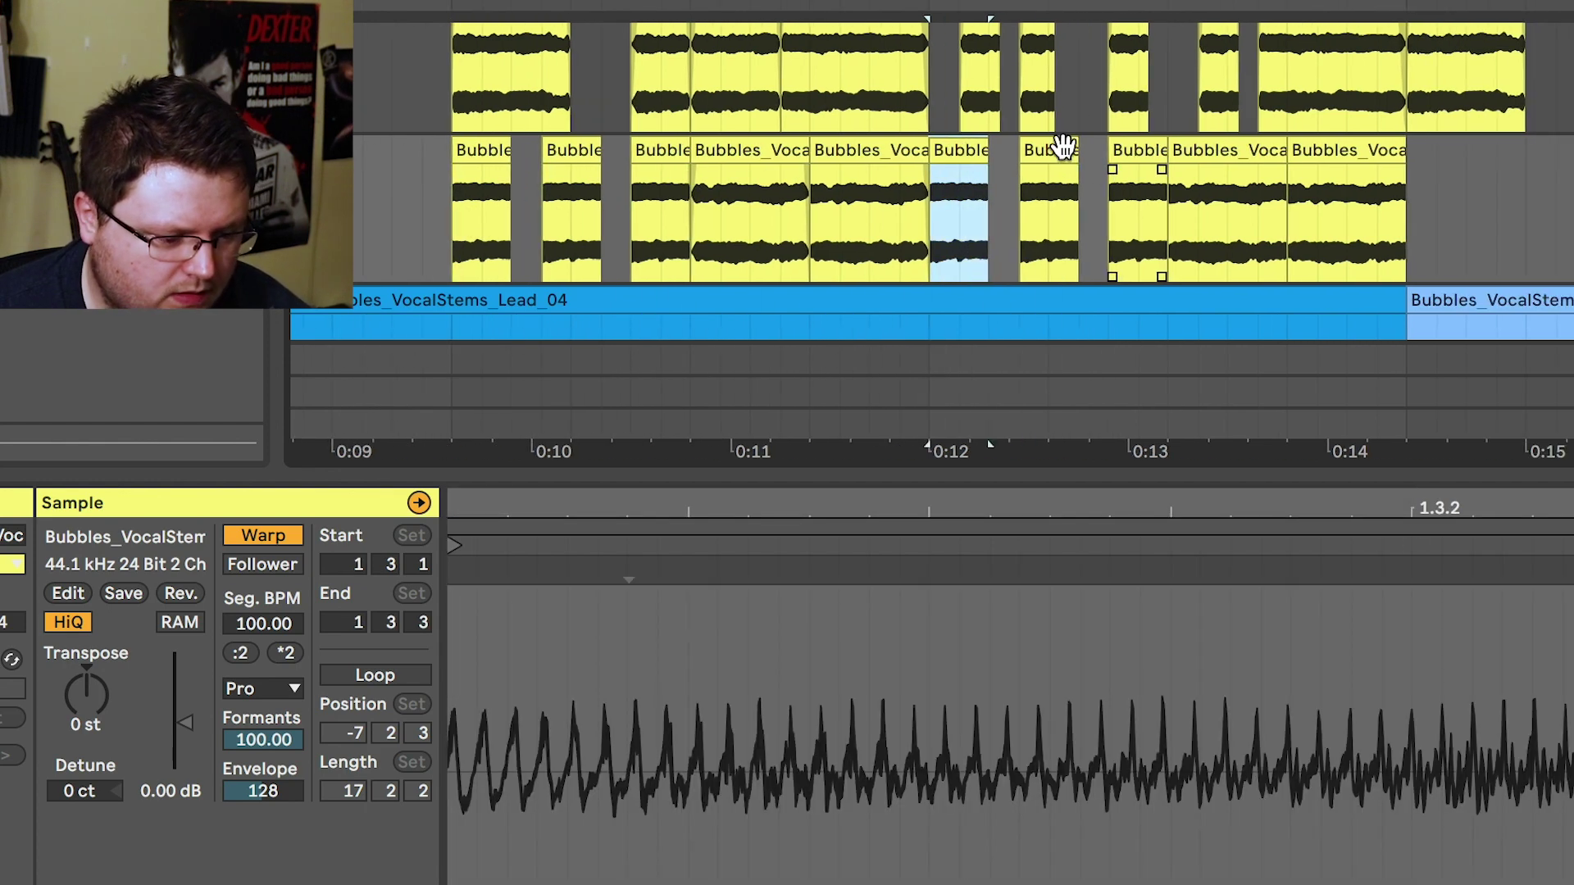
{"action": "left_click_drag", "start_coordinate": [95, 687], "coordinate": [95, 677]}
{"action": "key", "text": "space"}
{"action": "key", "text": "space"}
{"action": "key", "text": "space"}
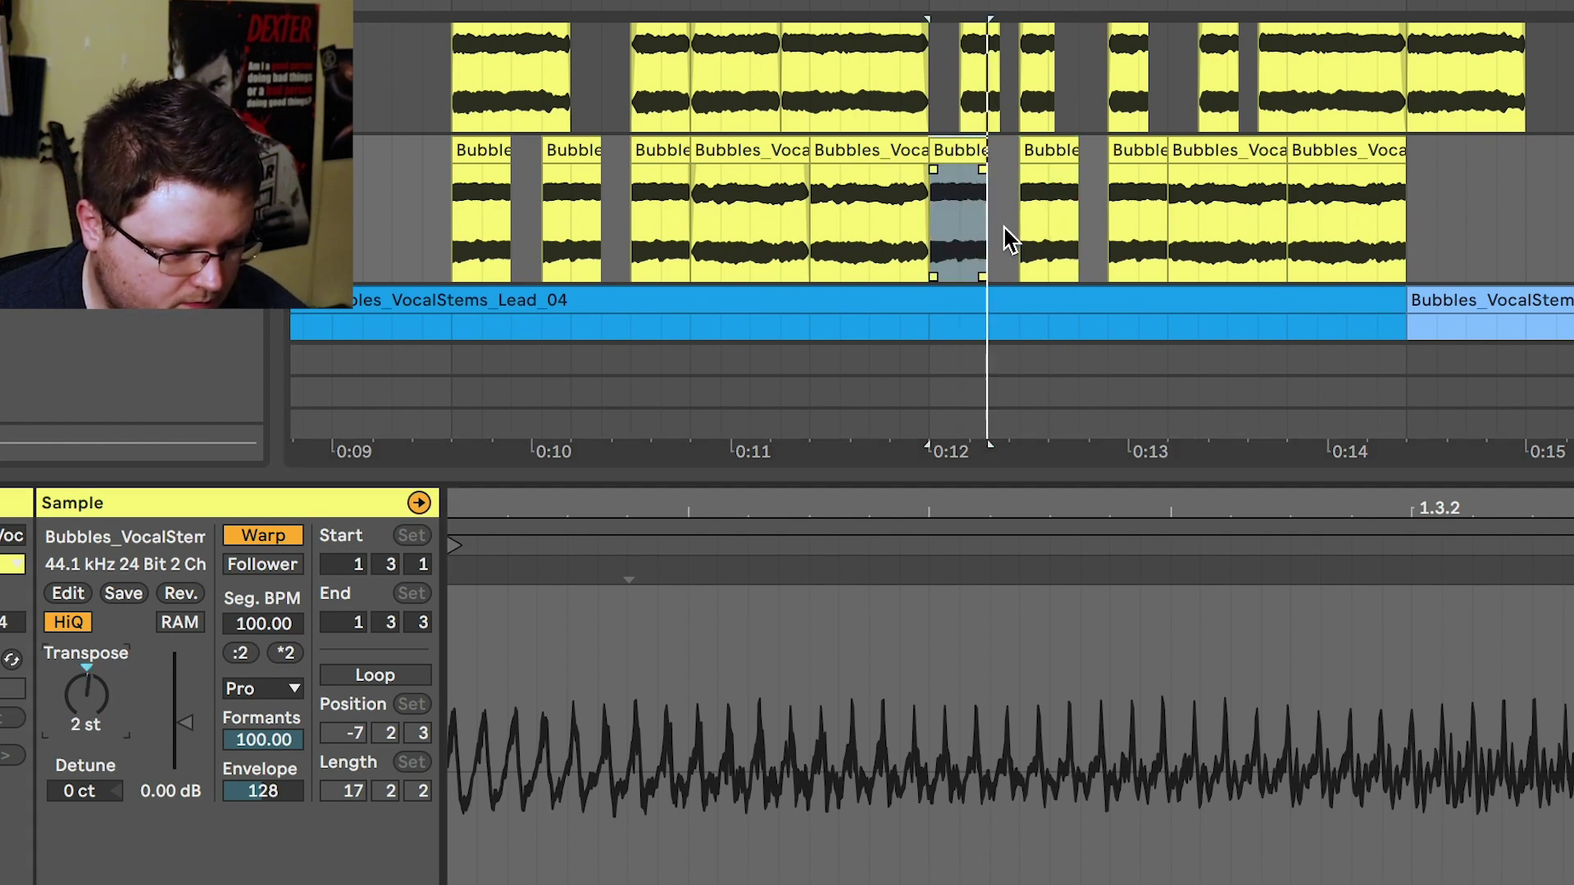
Transpose the second and third short slices of the repeat to 4 st and 7 st, playing from 0:12 after each change
{"action": "left_click", "coordinate": [1054, 152]}
{"action": "left_click_drag", "start_coordinate": [92, 684], "coordinate": [91, 677]}
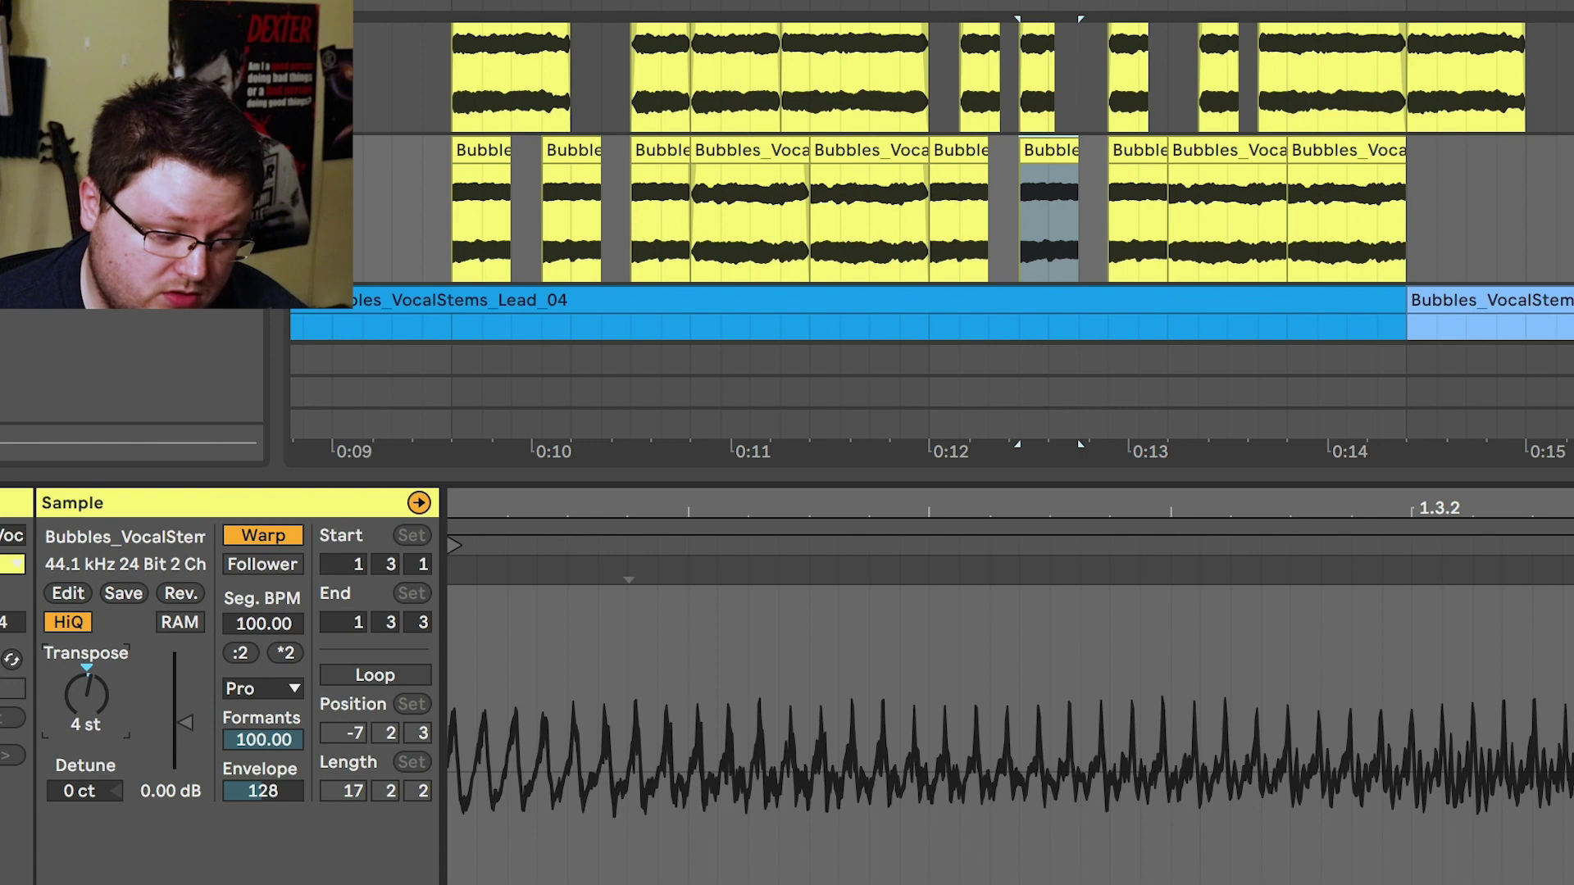
{"action": "left_click", "coordinate": [925, 260]}
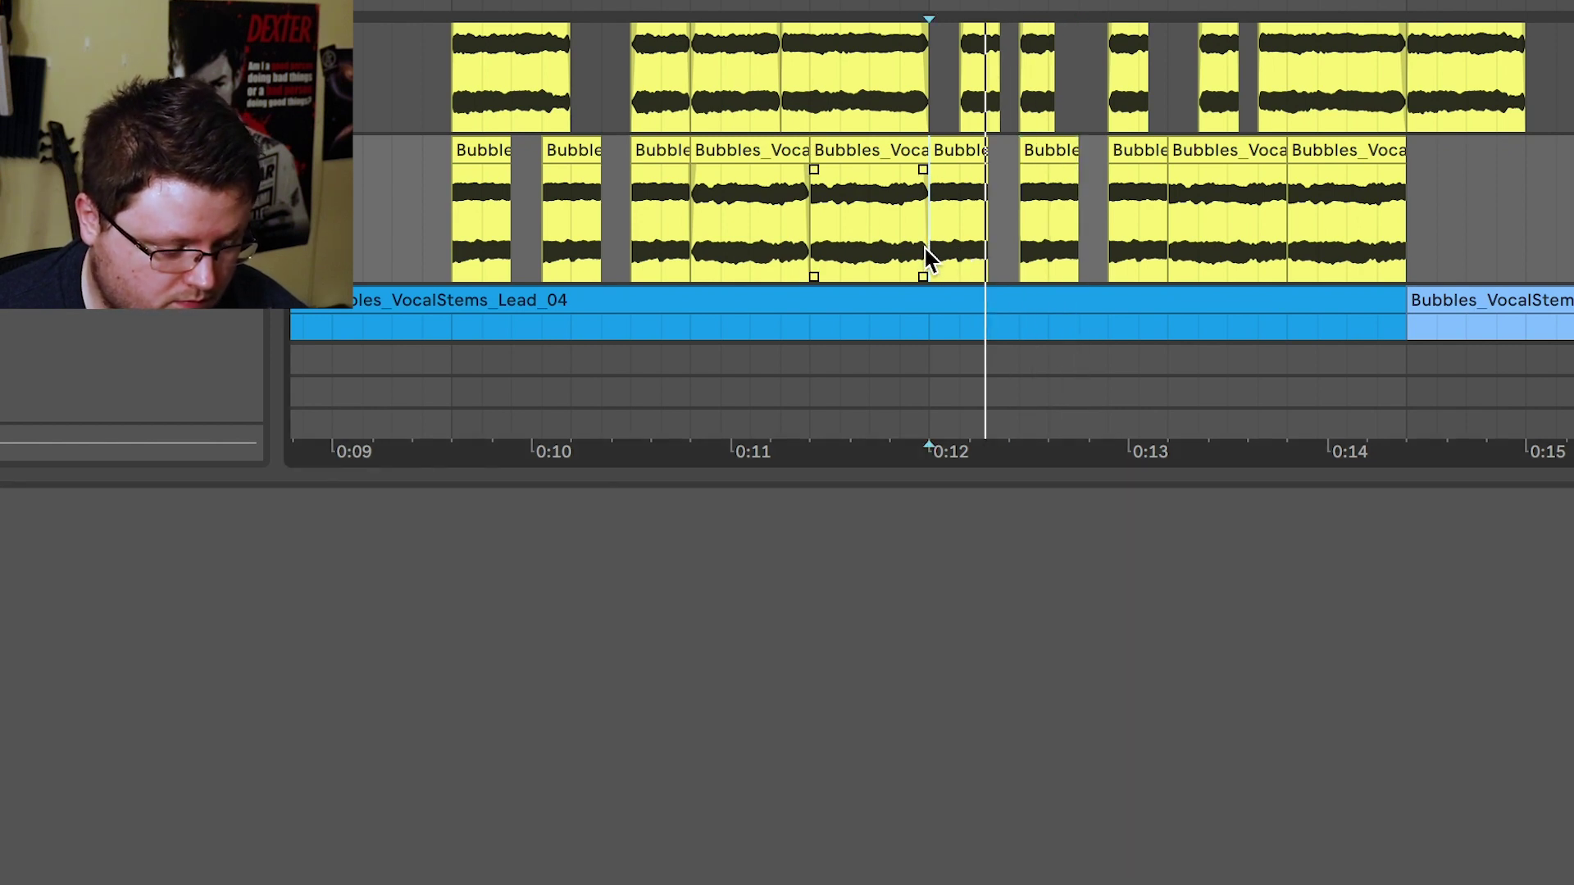
{"action": "left_click", "coordinate": [1135, 151]}
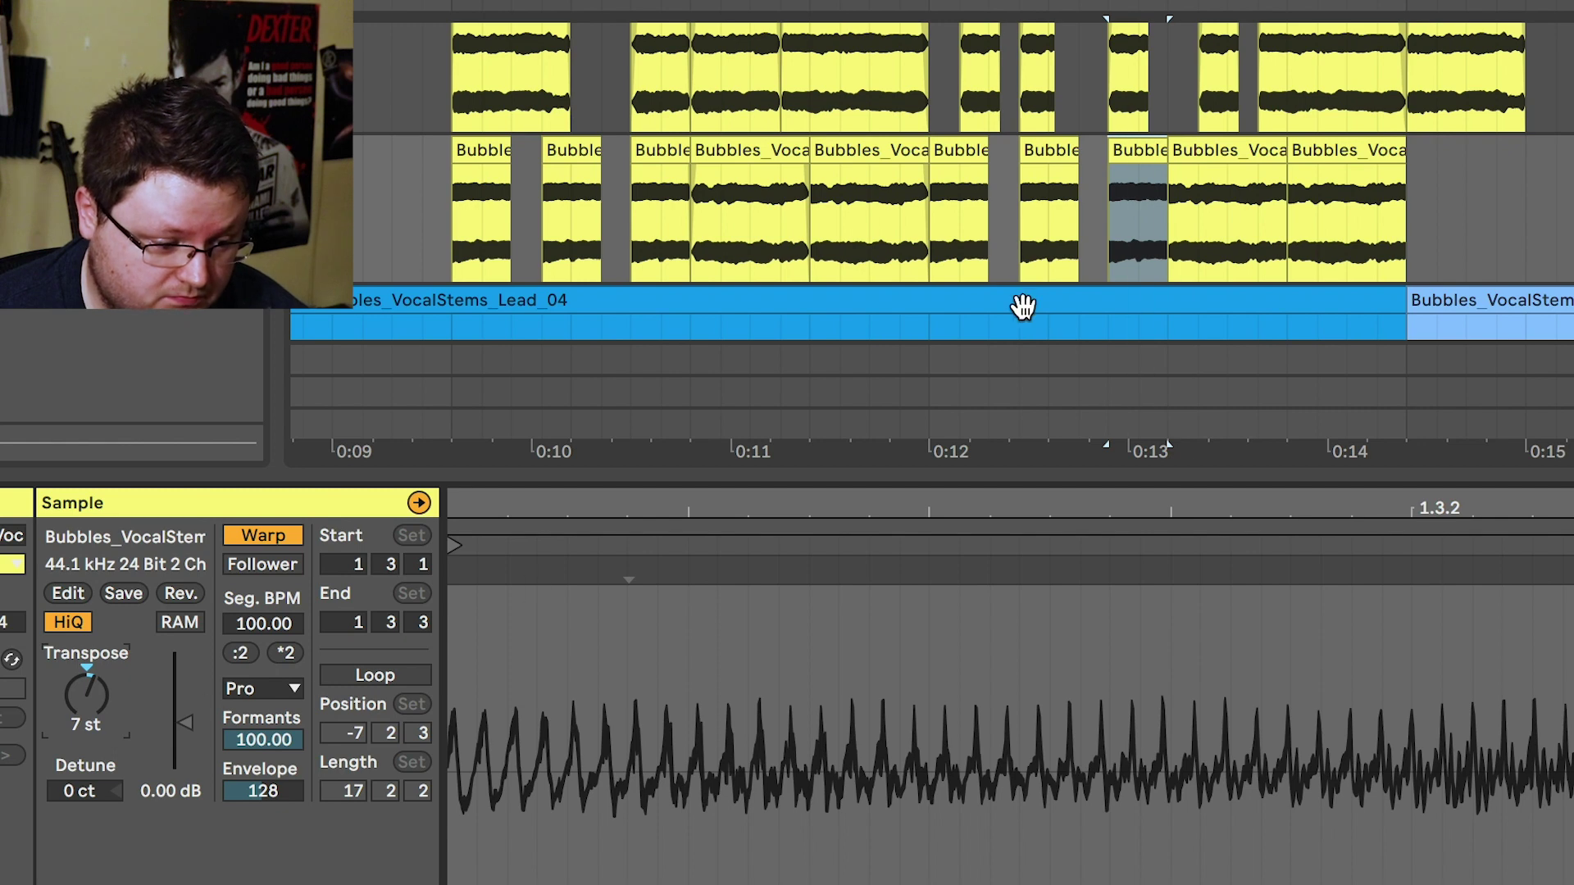
{"action": "left_click", "coordinate": [939, 242]}
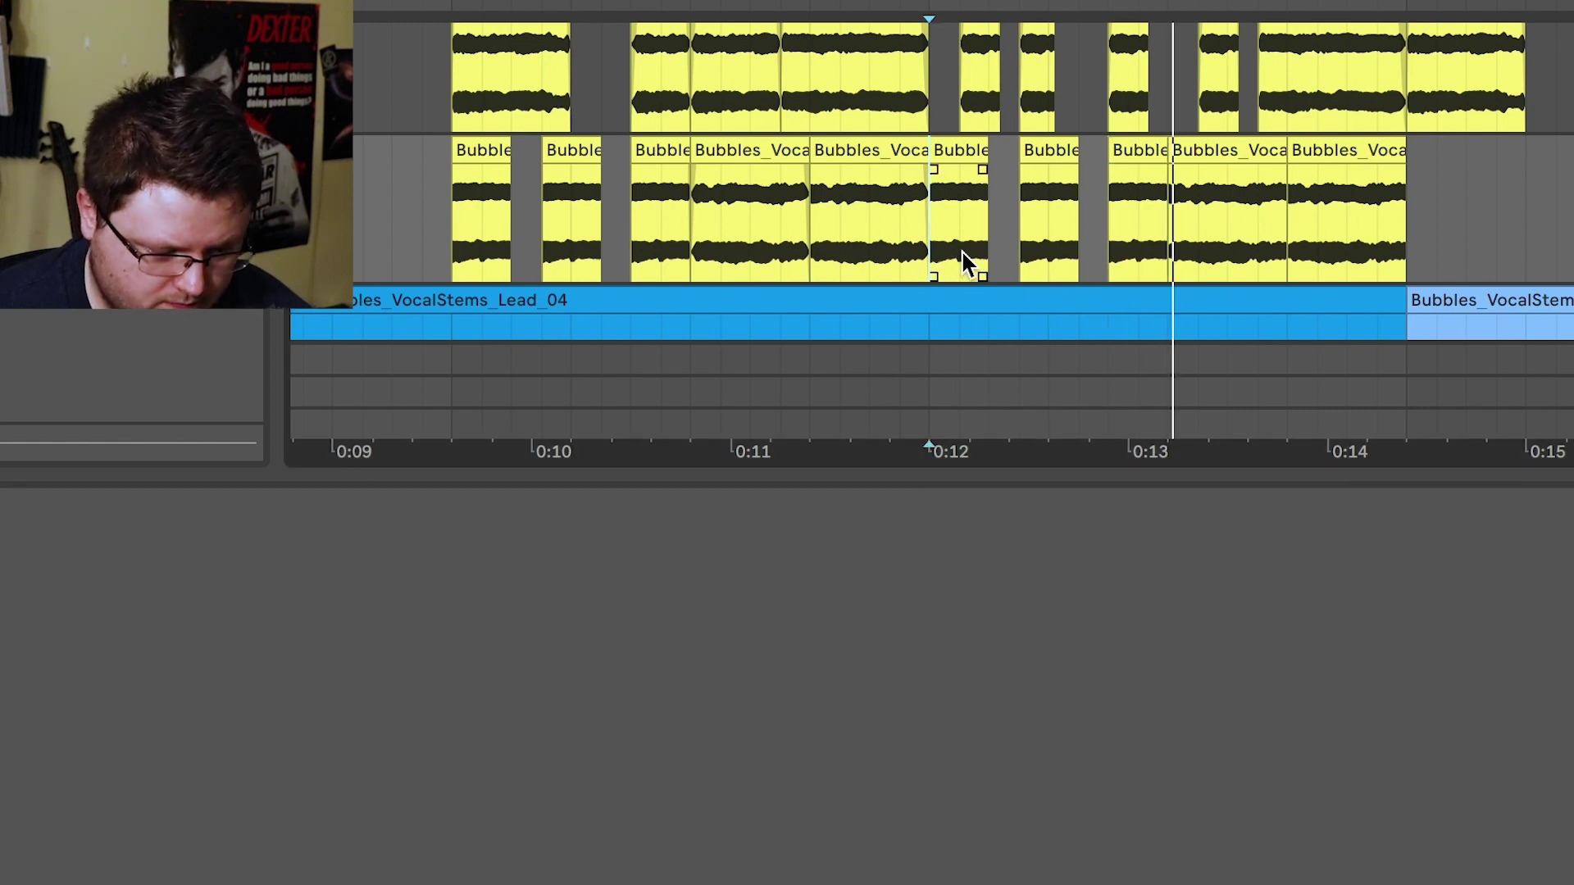
Play from about 0:11.4 and transpose the longer slice at about 0:13.2 to 12 st
{"action": "left_click", "coordinate": [1209, 160]}
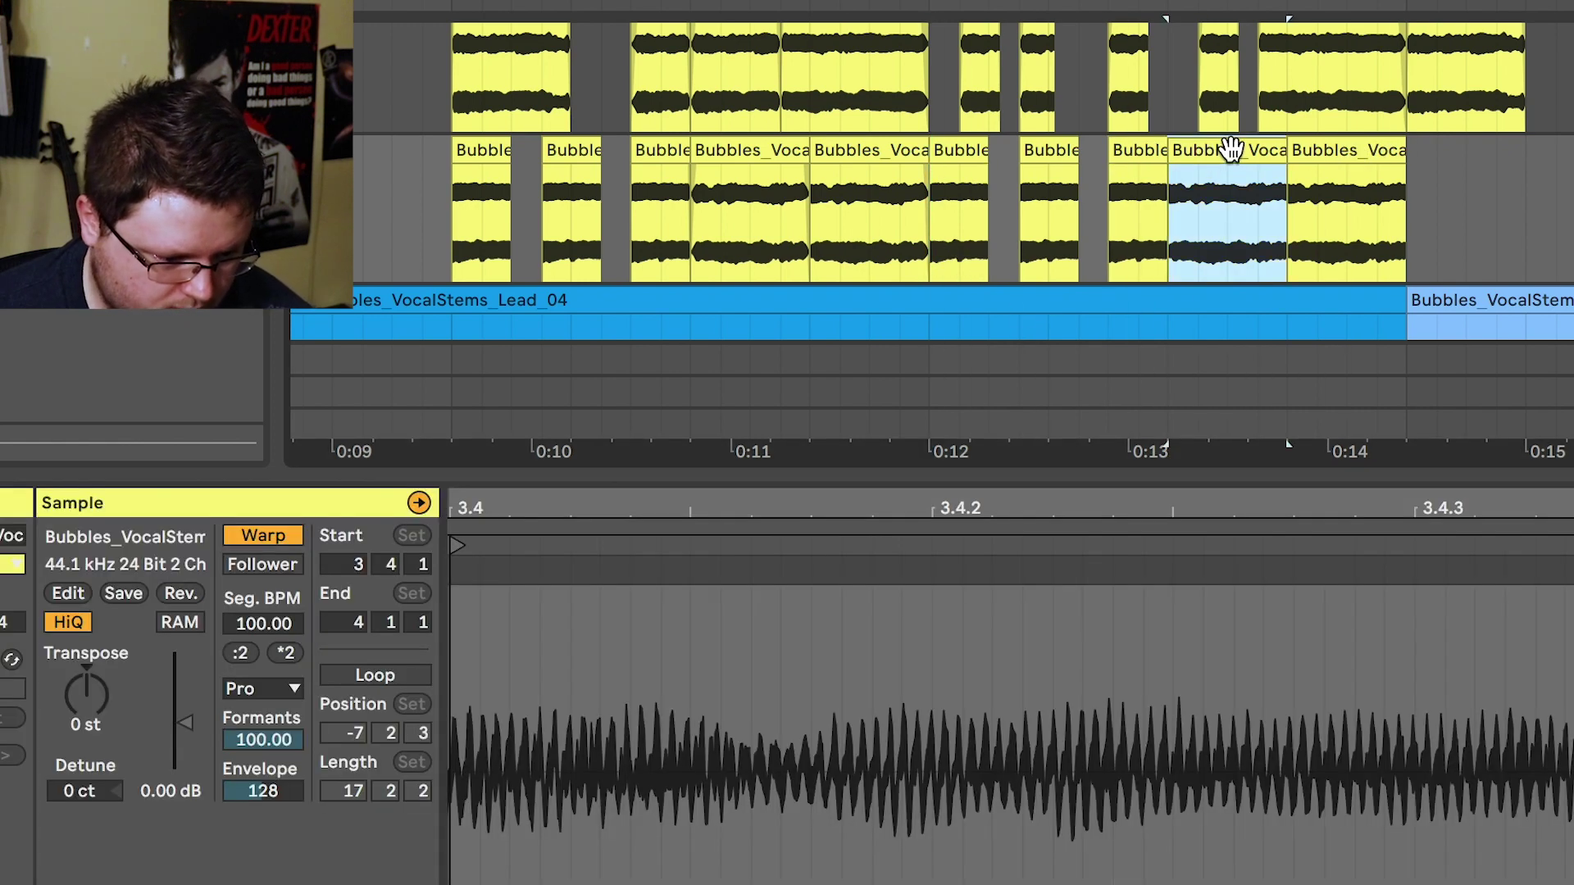
{"action": "left_click", "coordinate": [1346, 152]}
{"action": "left_click", "coordinate": [812, 242]}
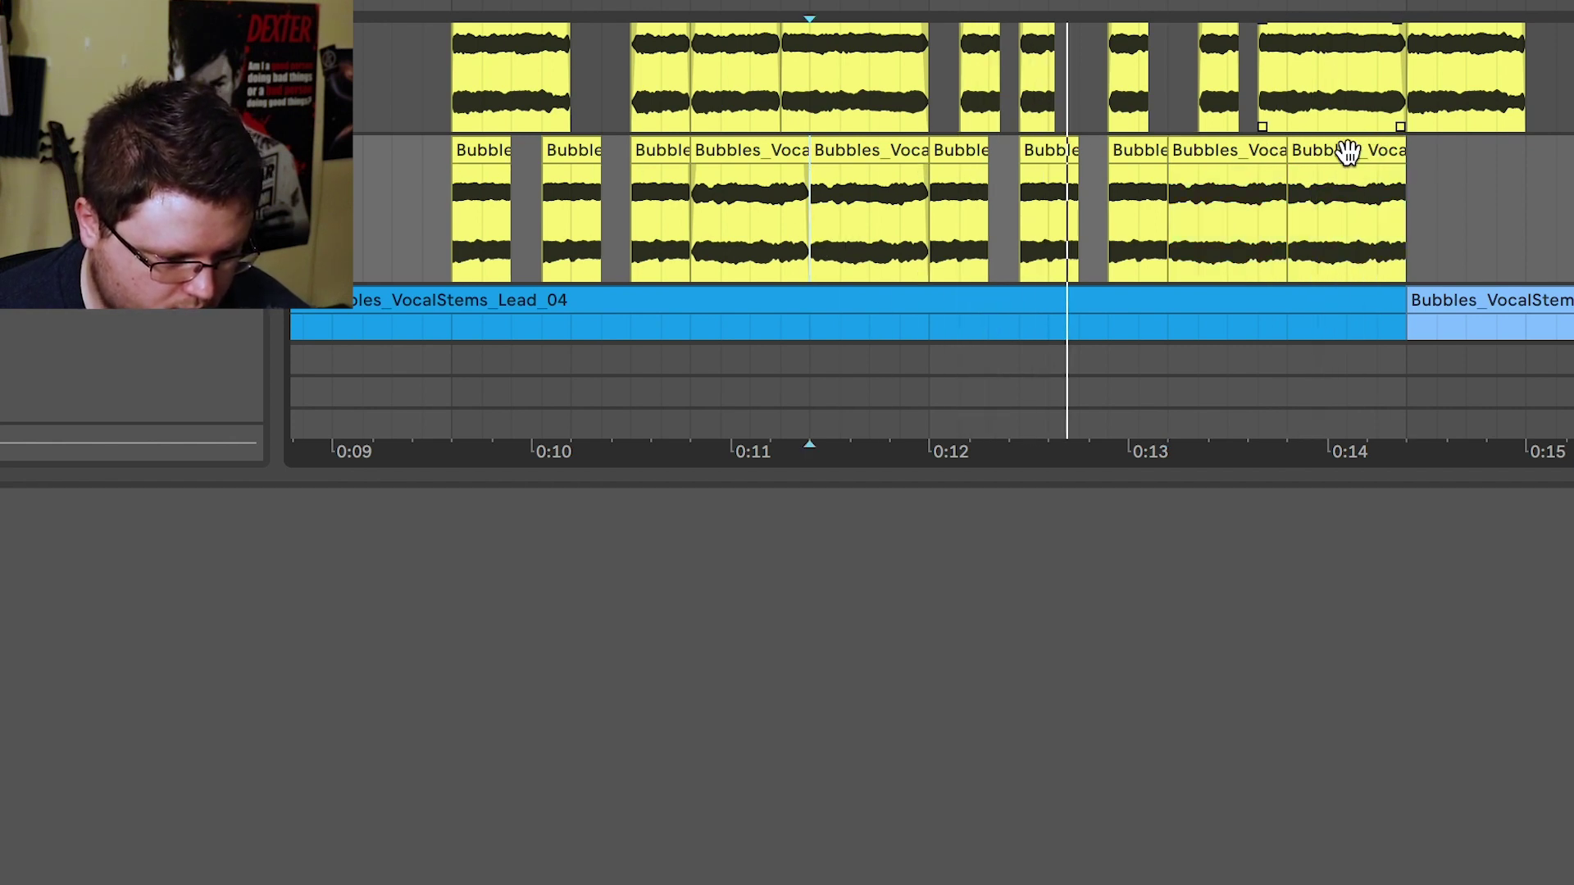
{"action": "left_click", "coordinate": [1234, 150]}
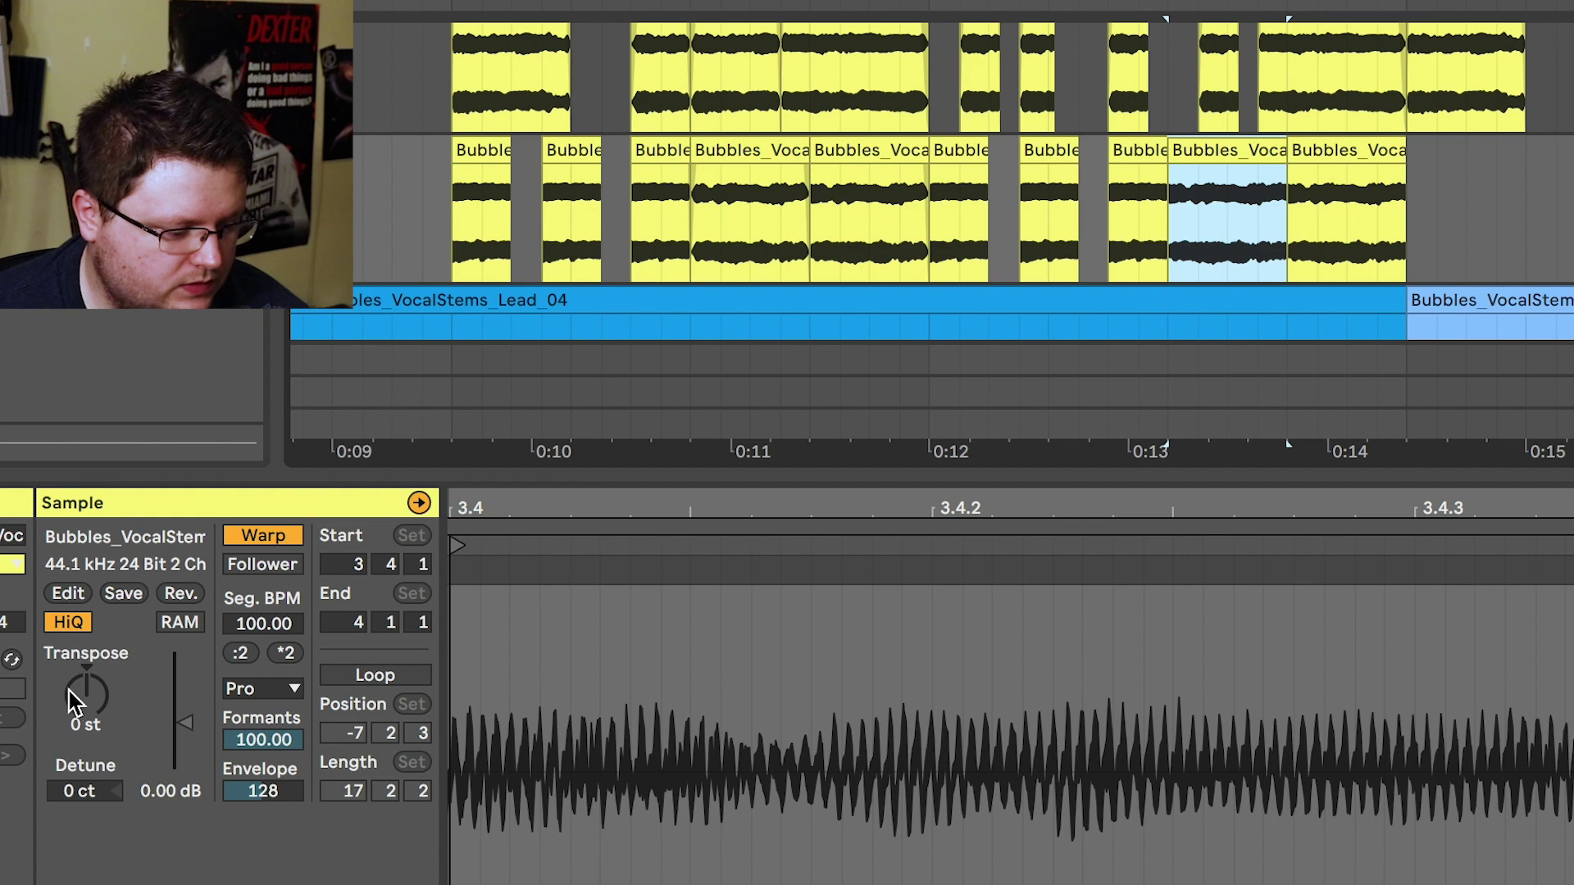
{"action": "left_click_drag", "start_coordinate": [73, 701], "coordinate": [74, 668]}
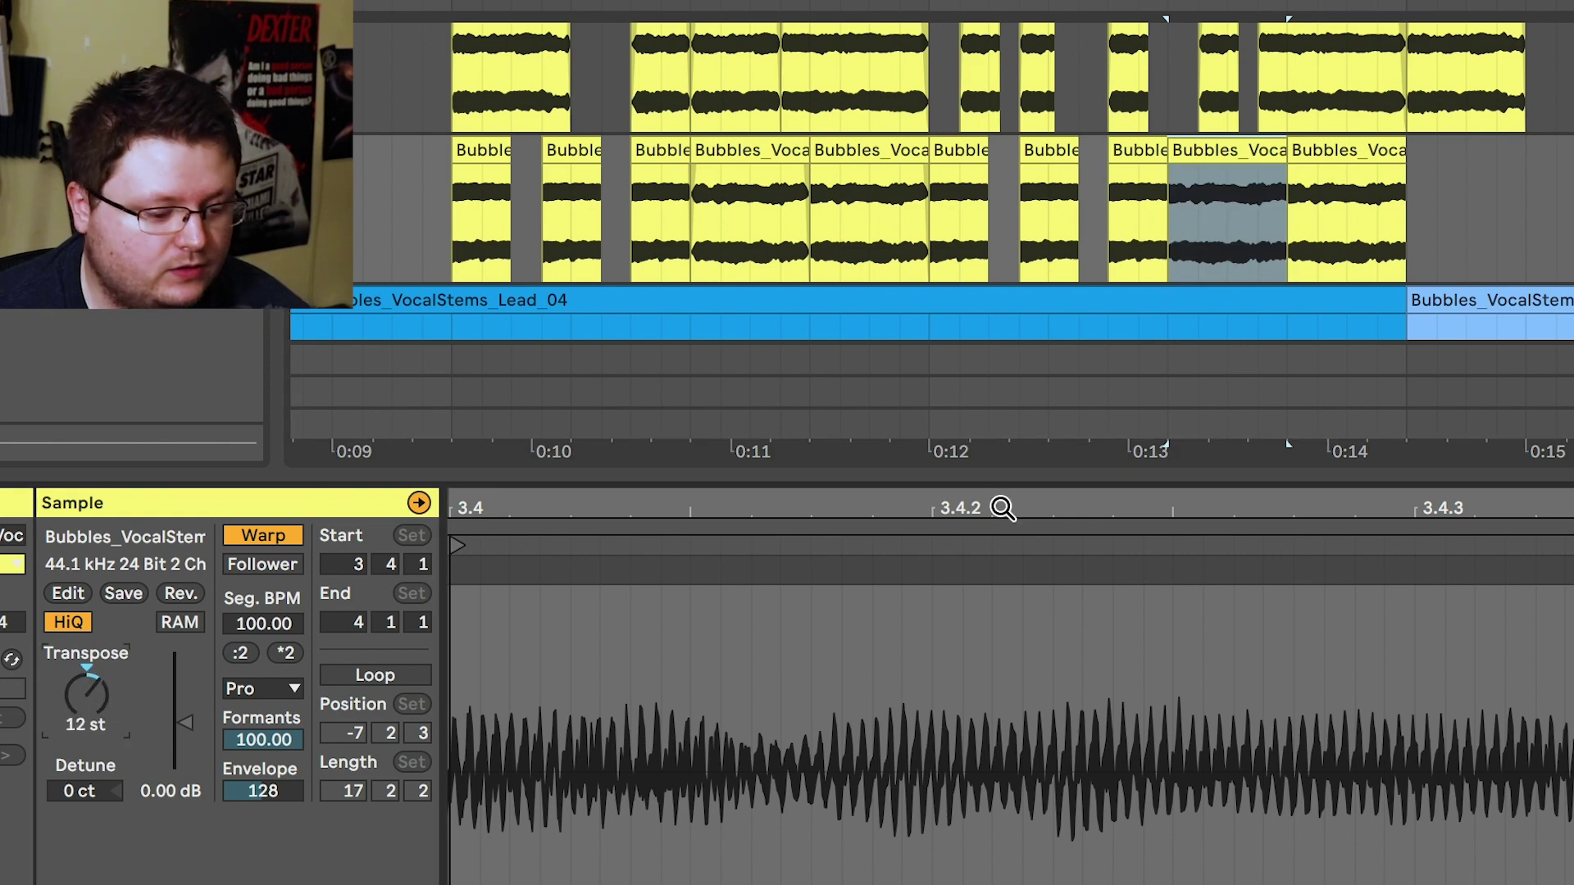
Transpose the last slice, at about 0:13.8, to 10 st and play it together with the slice before it
{"action": "left_click", "coordinate": [1377, 179]}
{"action": "left_click_drag", "start_coordinate": [84, 695], "coordinate": [84, 662]}
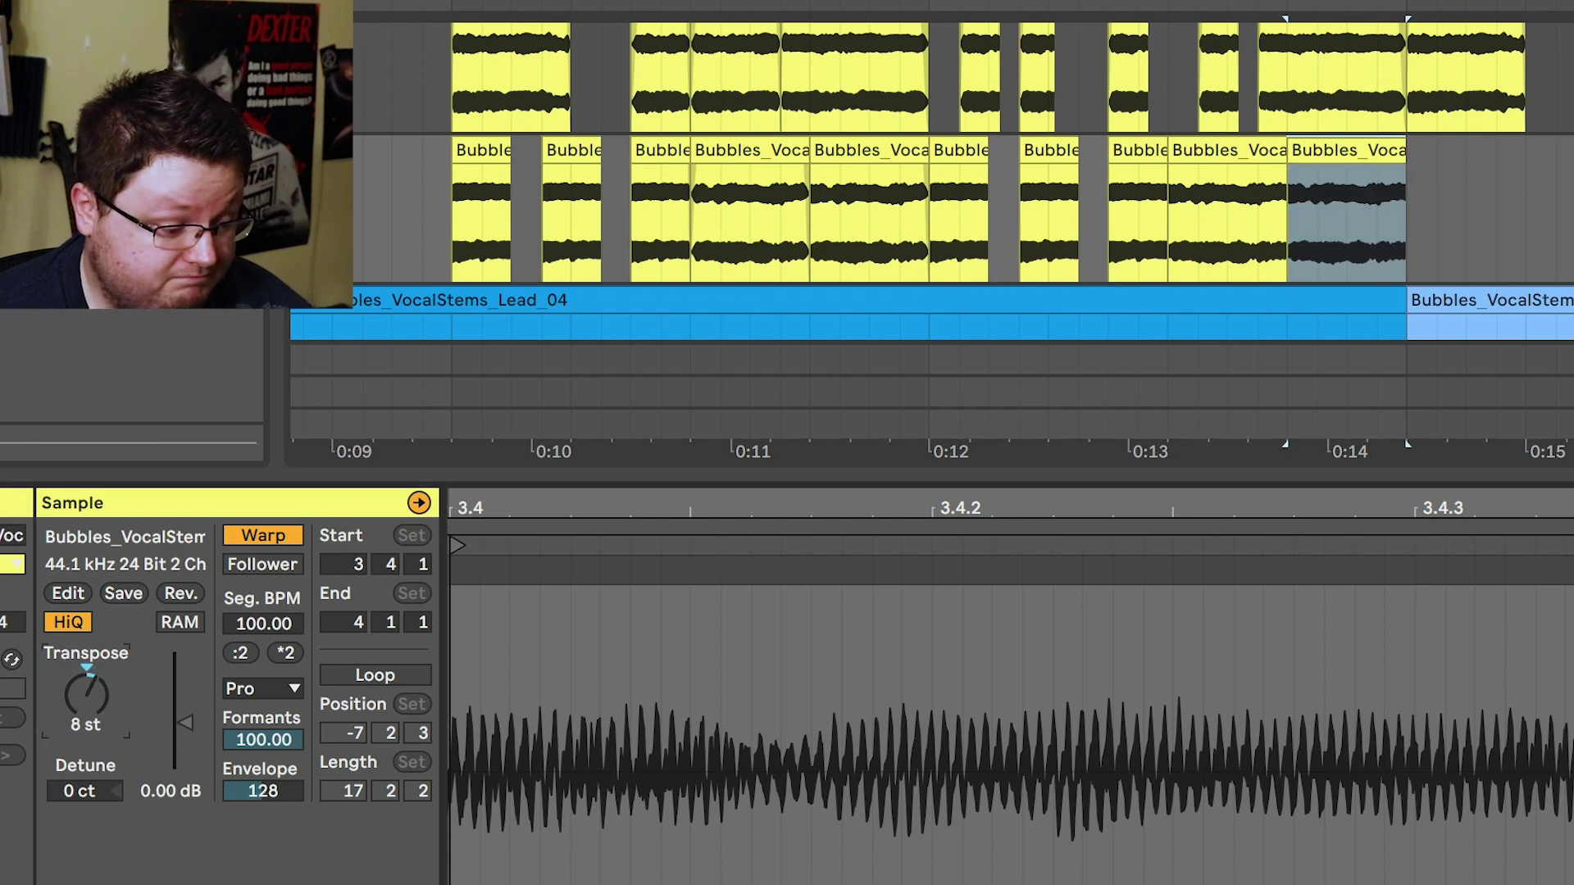
{"action": "key", "text": "space"}
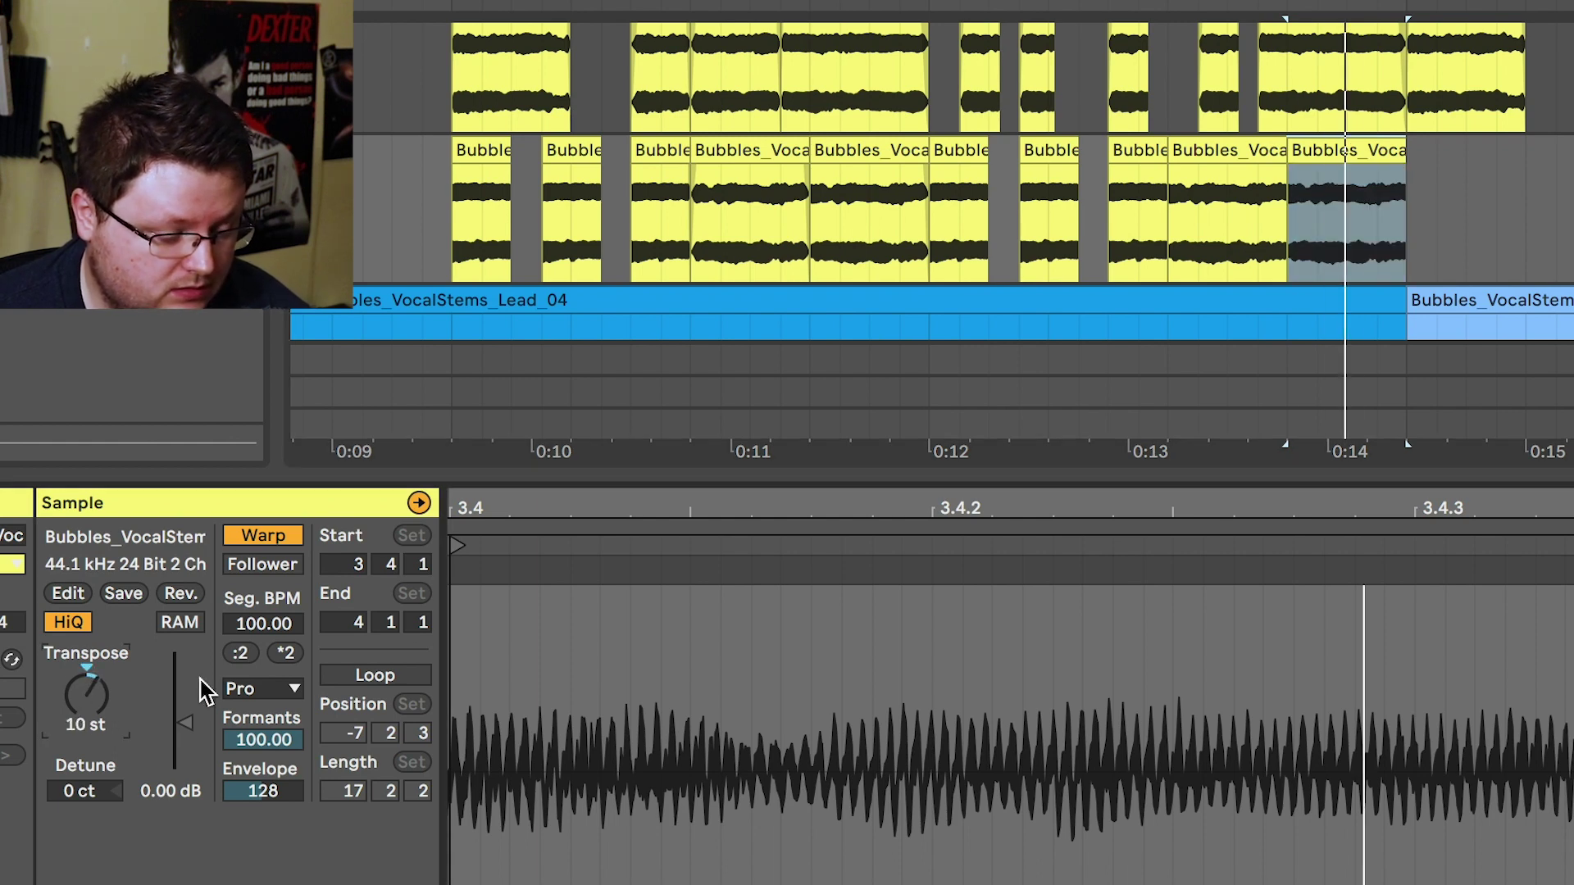
{"action": "key", "text": "space"}
{"action": "left_click", "coordinate": [1163, 254]}
{"action": "key", "text": "space"}
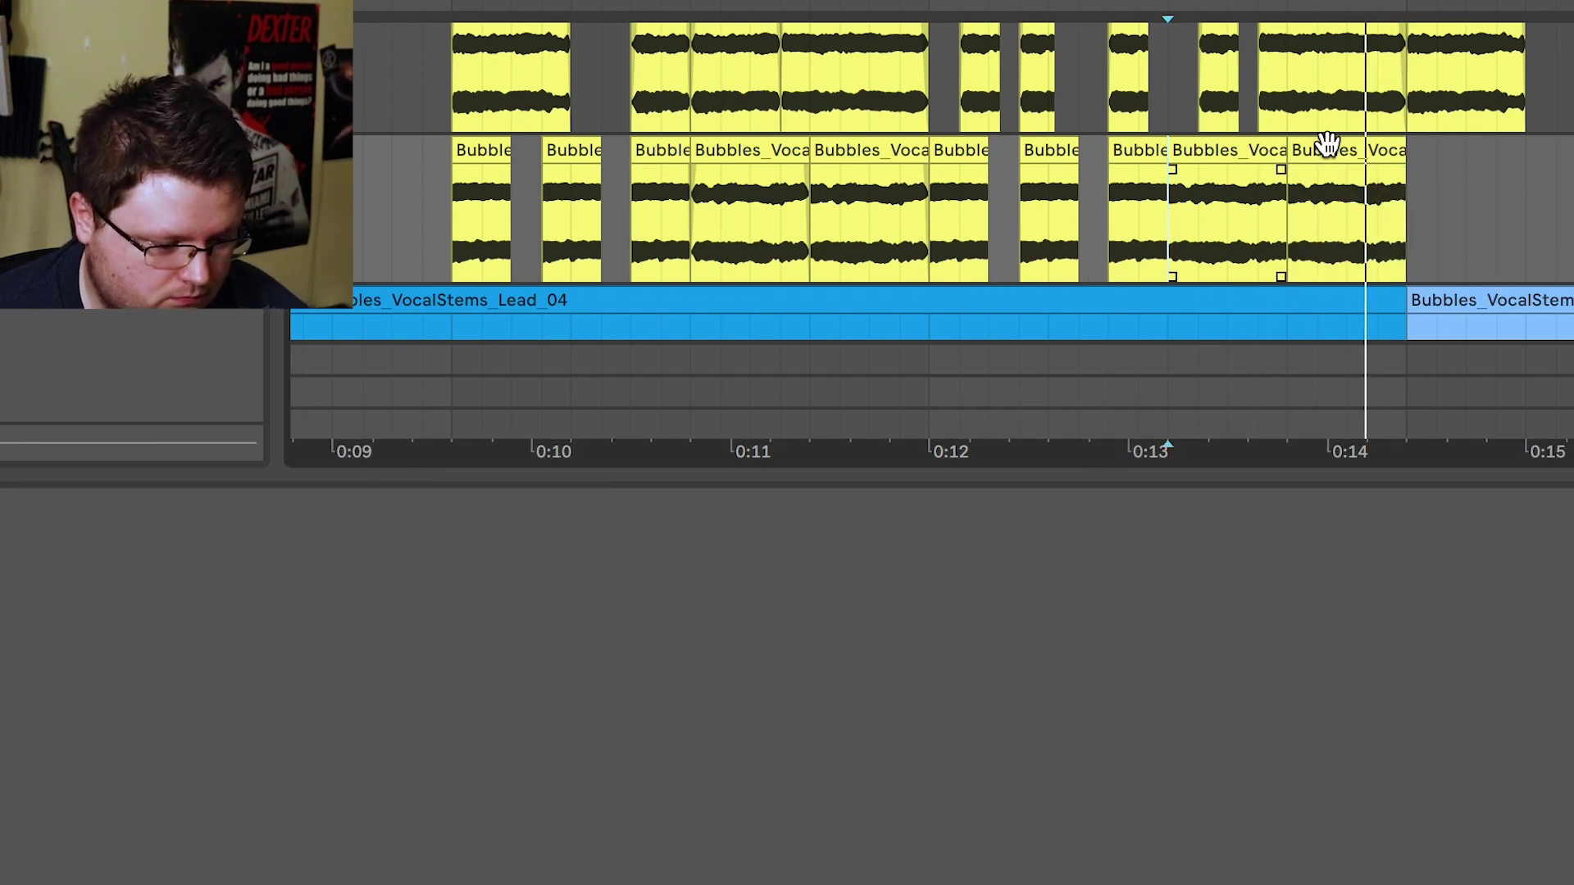
{"action": "key", "text": "space"}
{"action": "key", "text": "space"}
{"action": "key", "text": "space"}
{"action": "key", "text": "space"}
{"action": "key", "text": "space"}
Copy the first half of the last slice, paste it over the second half at about 0:14.1, and play from 0:13.2
{"action": "left_click", "coordinate": [1301, 237]}
{"action": "left_click_drag", "start_coordinate": [1335, 215], "coordinate": [1337, 215]}
{"action": "key", "text": "super+c"}
{"action": "left_click", "coordinate": [1353, 238]}
{"action": "key", "text": "super+v"}
{"action": "left_click", "coordinate": [1300, 235]}
{"action": "key", "text": "space"}
{"action": "key", "text": "space"}
{"action": "left_click", "coordinate": [1178, 215]}
{"action": "key", "text": "space"}
{"action": "key", "text": "space"}
Add short fades at the edges of the two short slices between 0:13.8 and 0:14.4, and play them
{"action": "left_click", "coordinate": [1296, 169]}
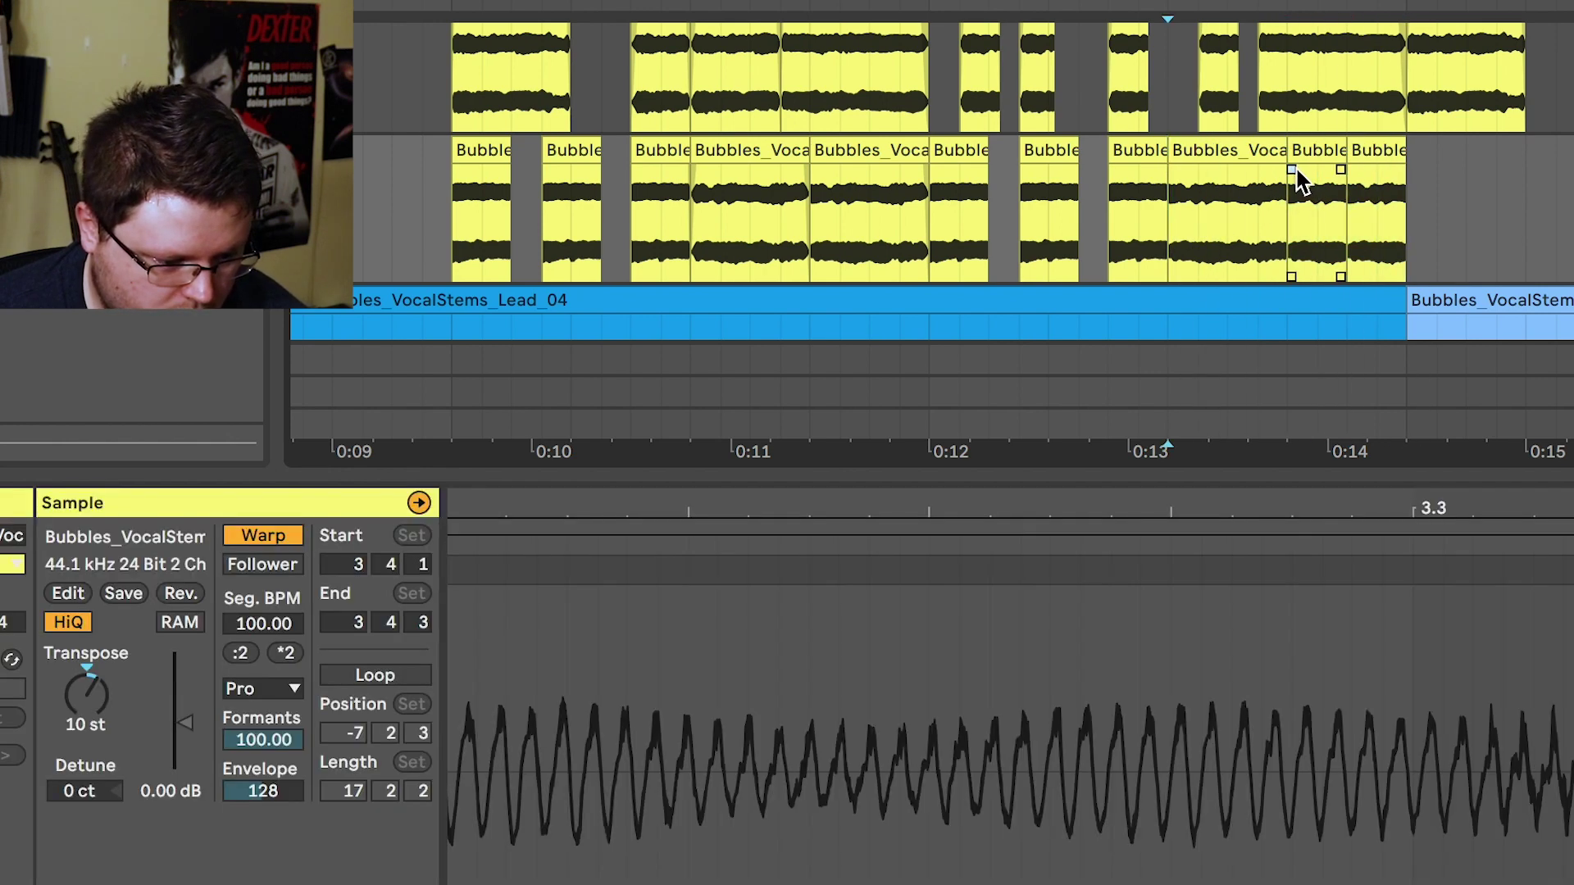
{"action": "left_click", "coordinate": [1361, 172]}
{"action": "left_click", "coordinate": [1336, 180]}
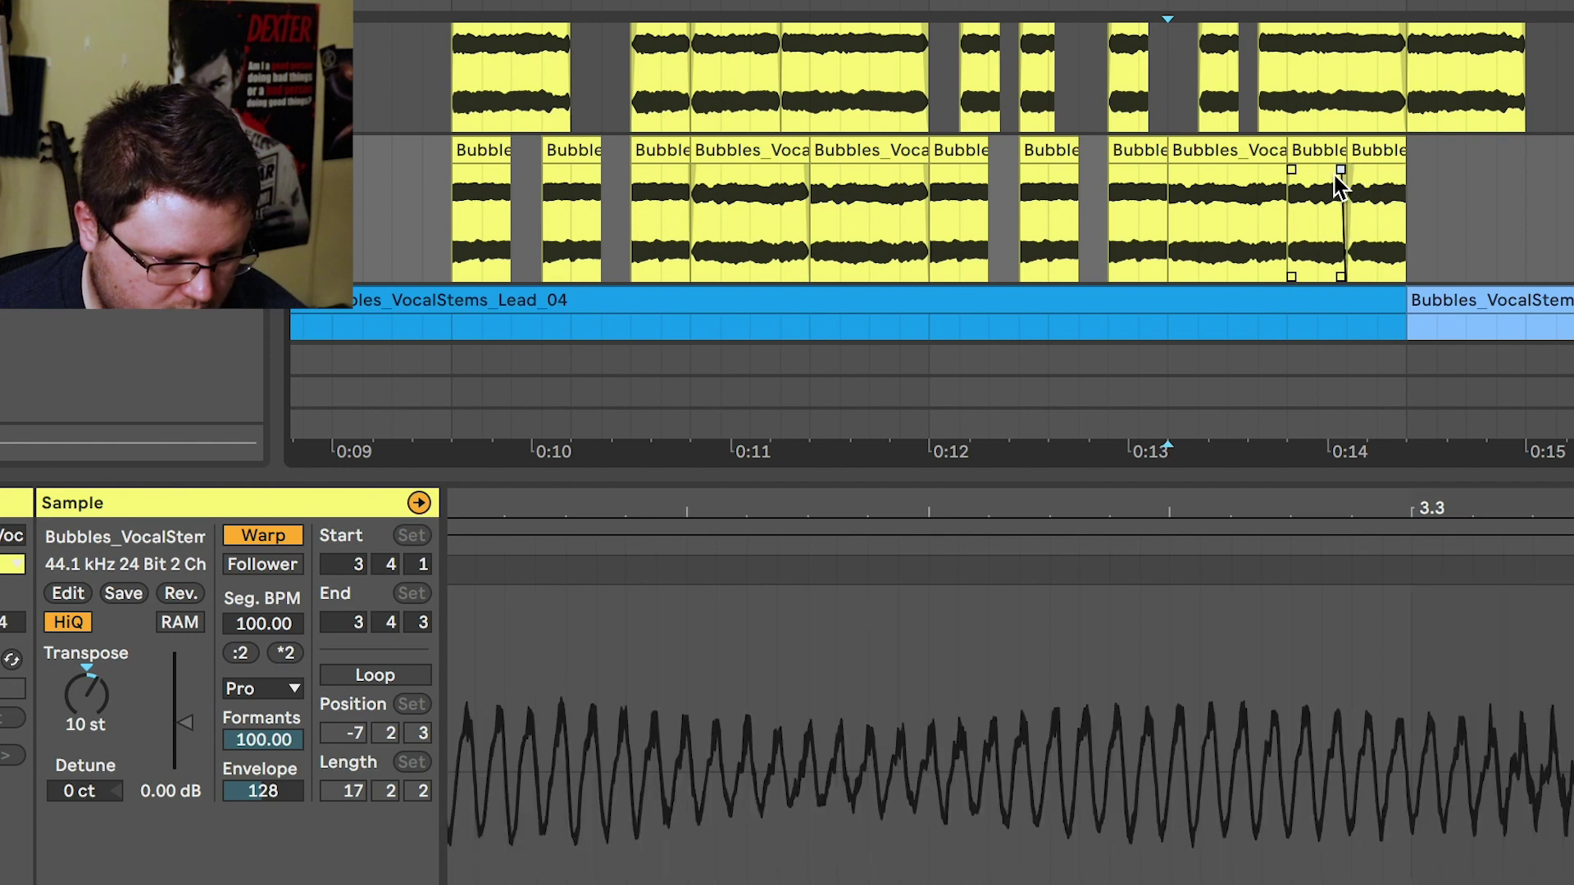
{"action": "left_click", "coordinate": [1391, 182]}
{"action": "key", "text": "space"}
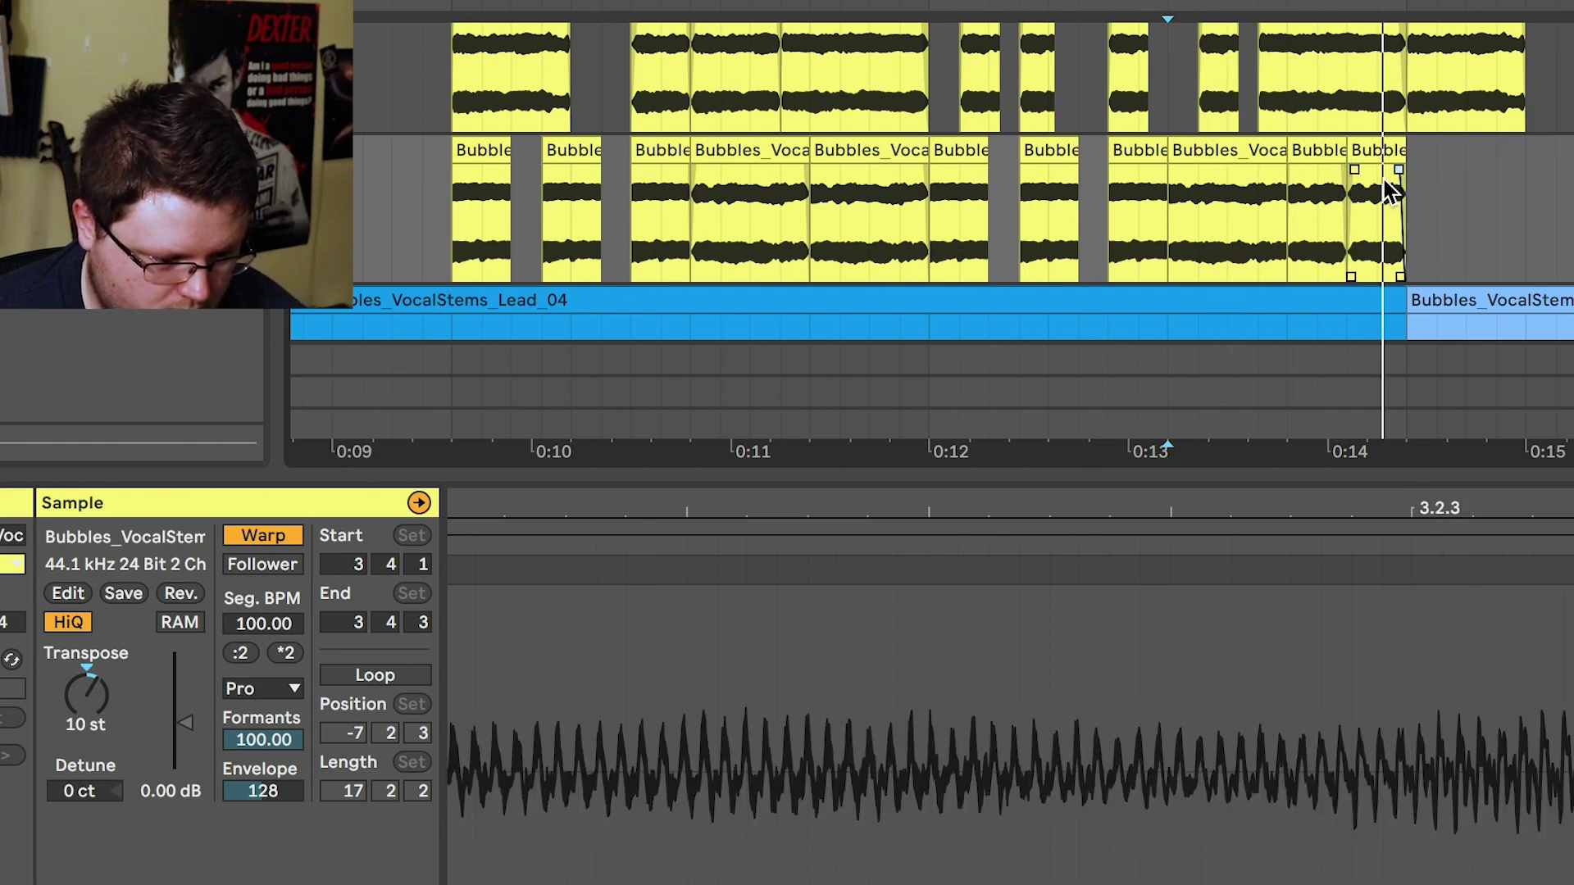
Transpose the last short slice, at about 0:14.1, to 14 st and play the pattern from its start
{"action": "left_click", "coordinate": [1375, 150]}
{"action": "left_click_drag", "start_coordinate": [123, 656], "coordinate": [123, 648]}
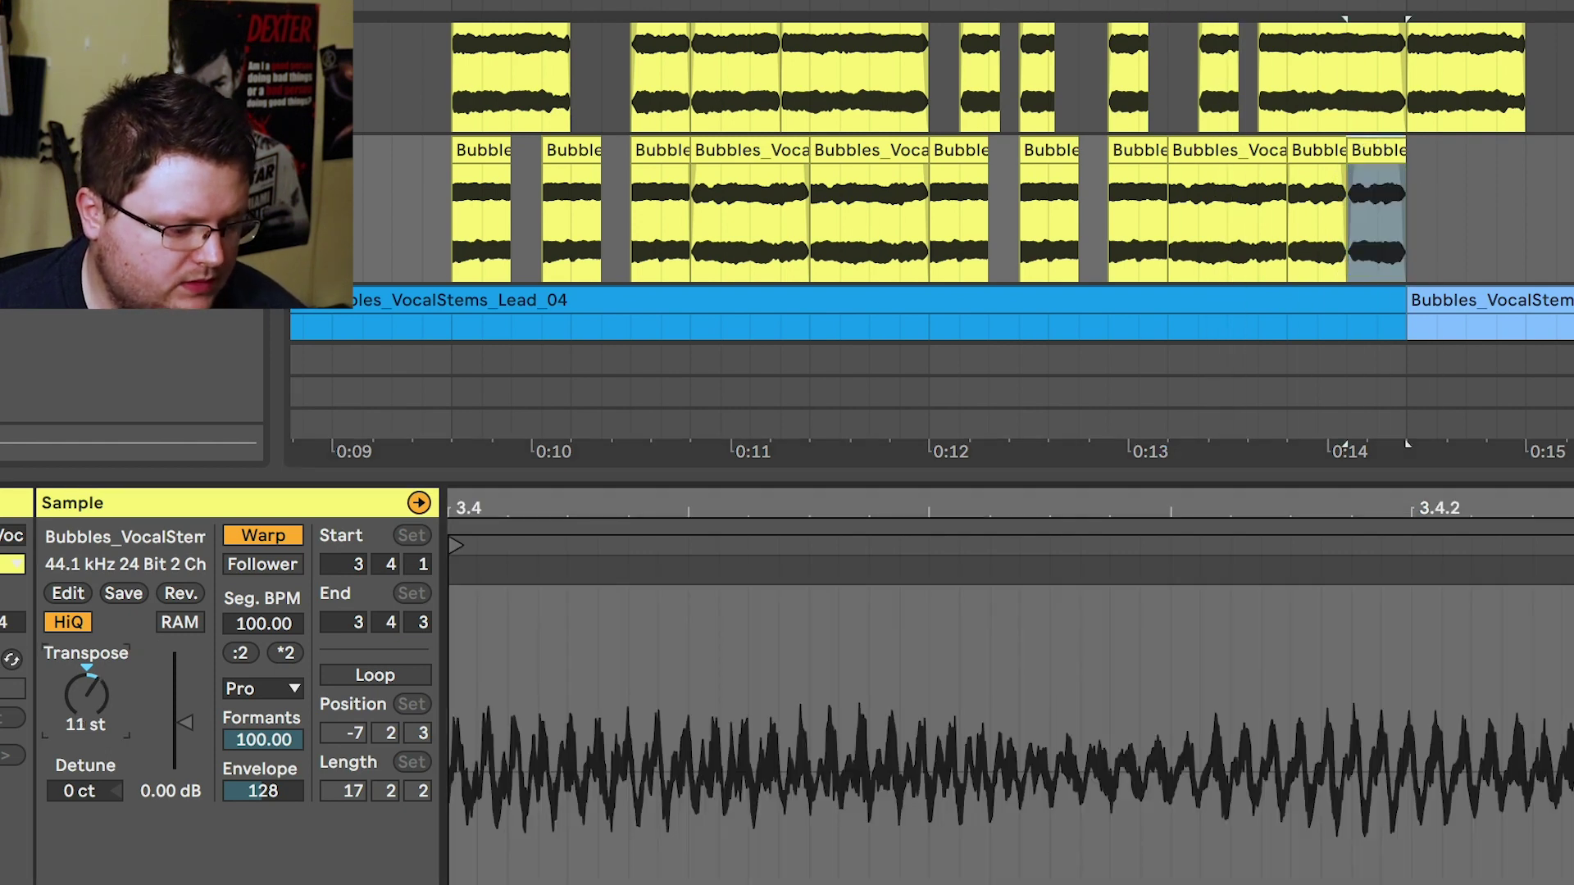
{"action": "left_click", "coordinate": [1289, 252]}
{"action": "left_click", "coordinate": [461, 239]}
{"action": "left_click", "coordinate": [578, 201]}
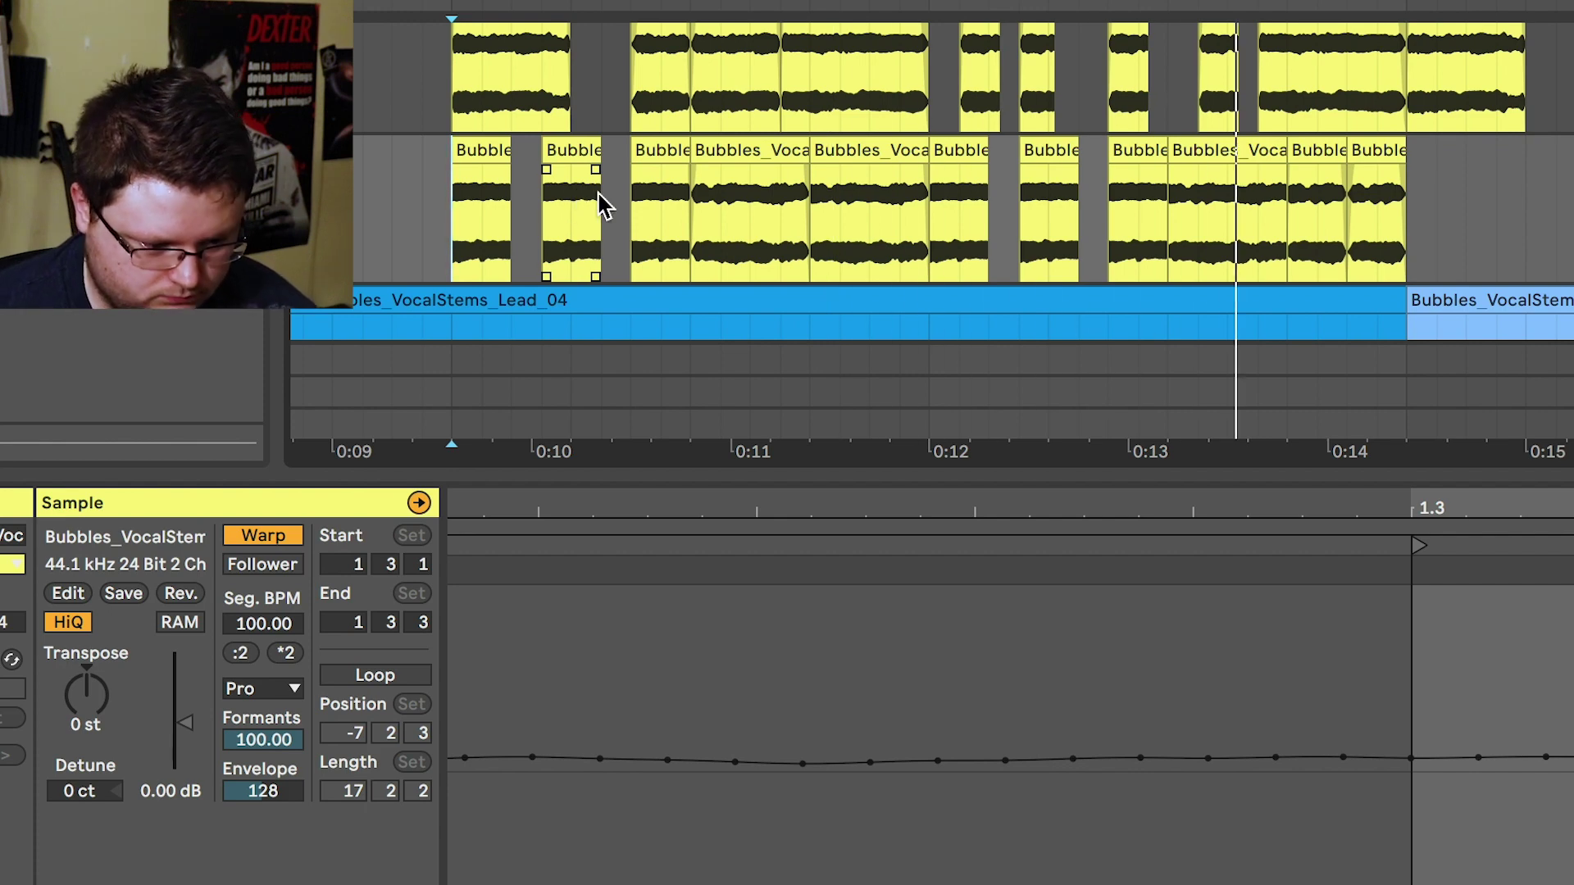
Transpose the short slice at about 0:13.8 to 12 st and the last one to 15 st, and play both
{"action": "left_click", "coordinate": [1302, 157]}
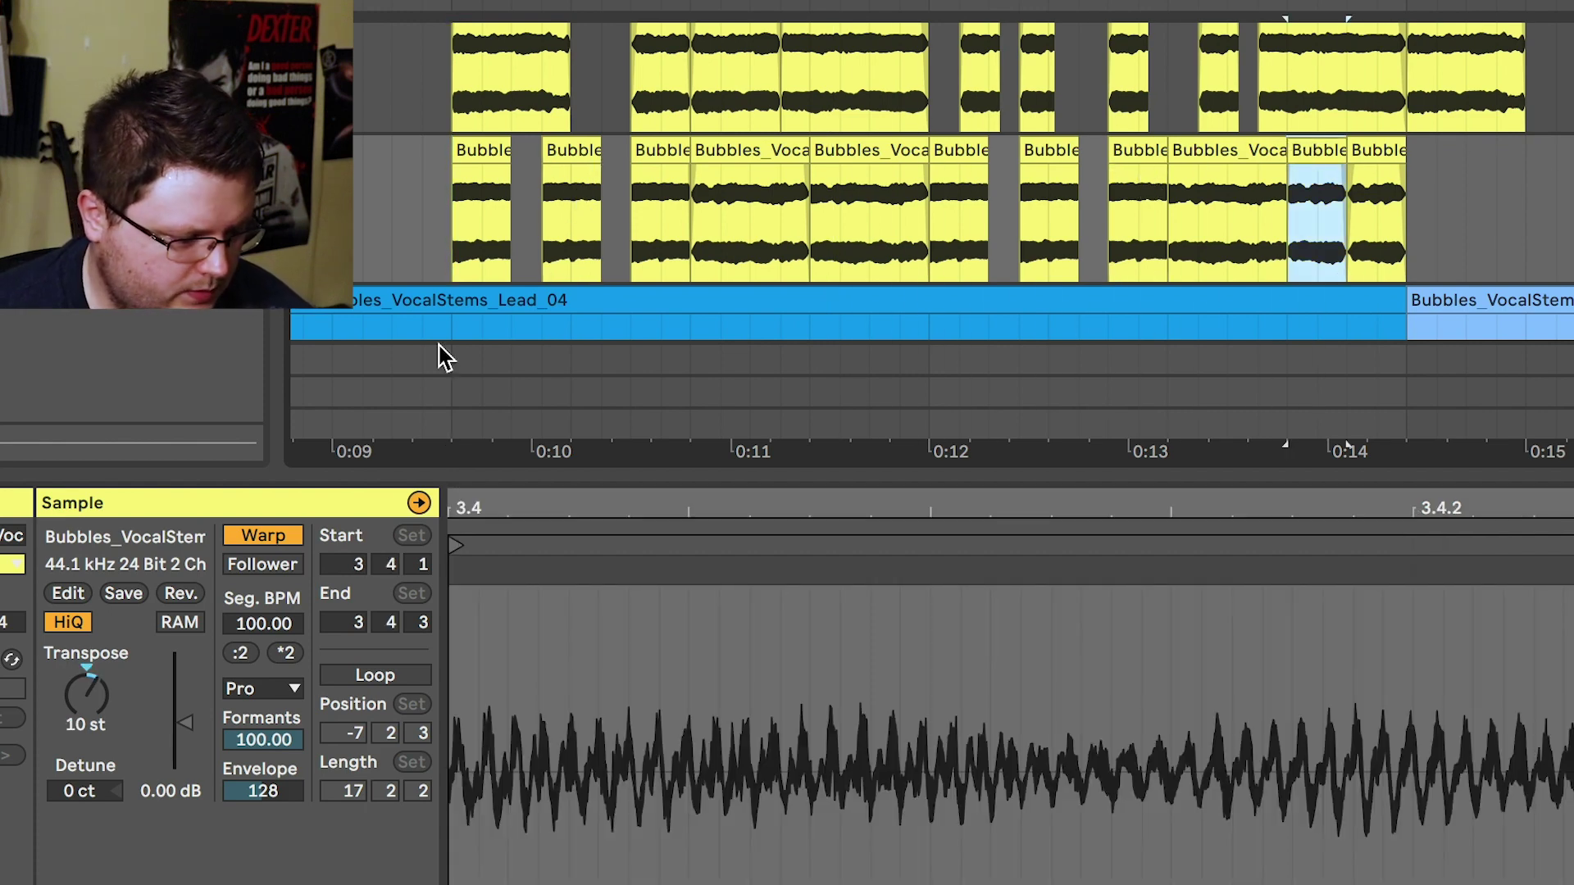
{"action": "left_click", "coordinate": [86, 695]}
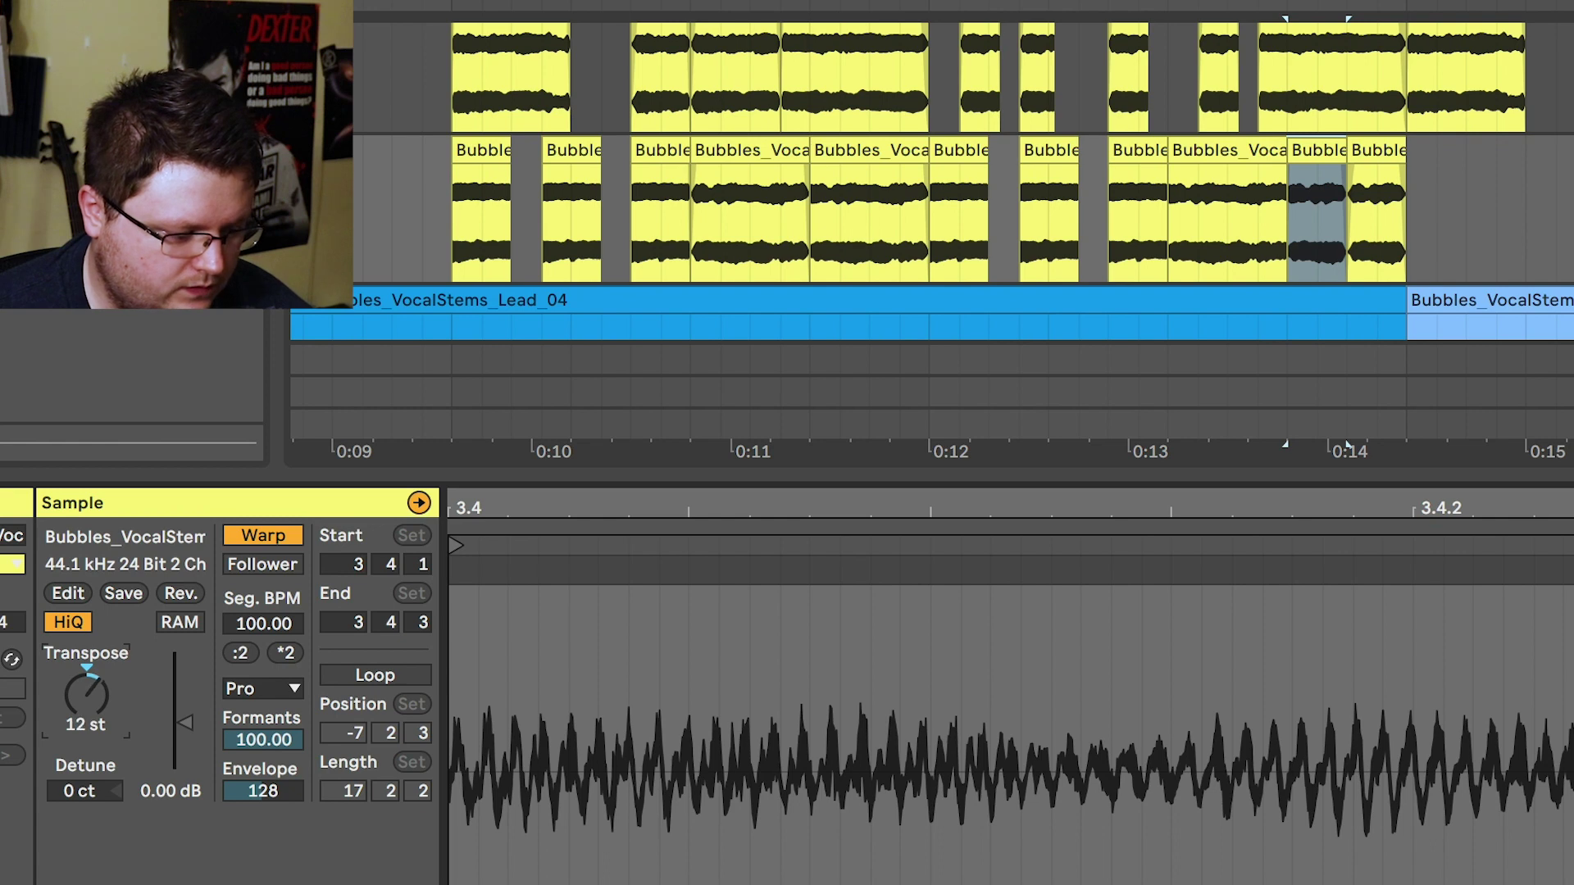
{"action": "left_click", "coordinate": [1370, 141]}
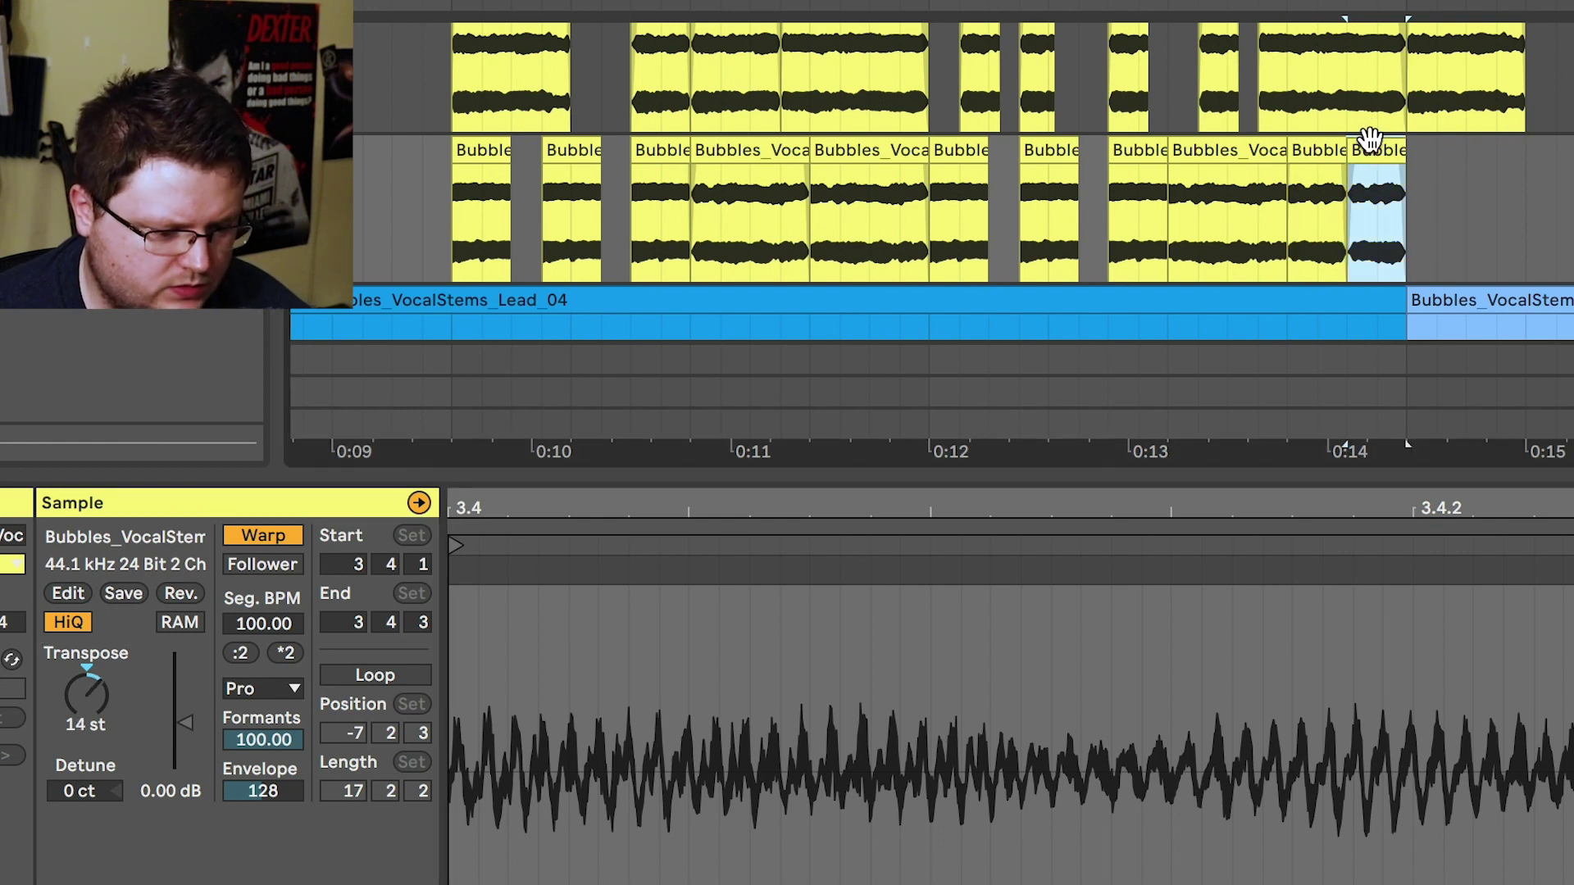
{"action": "left_click_drag", "start_coordinate": [86, 695], "coordinate": [86, 691]}
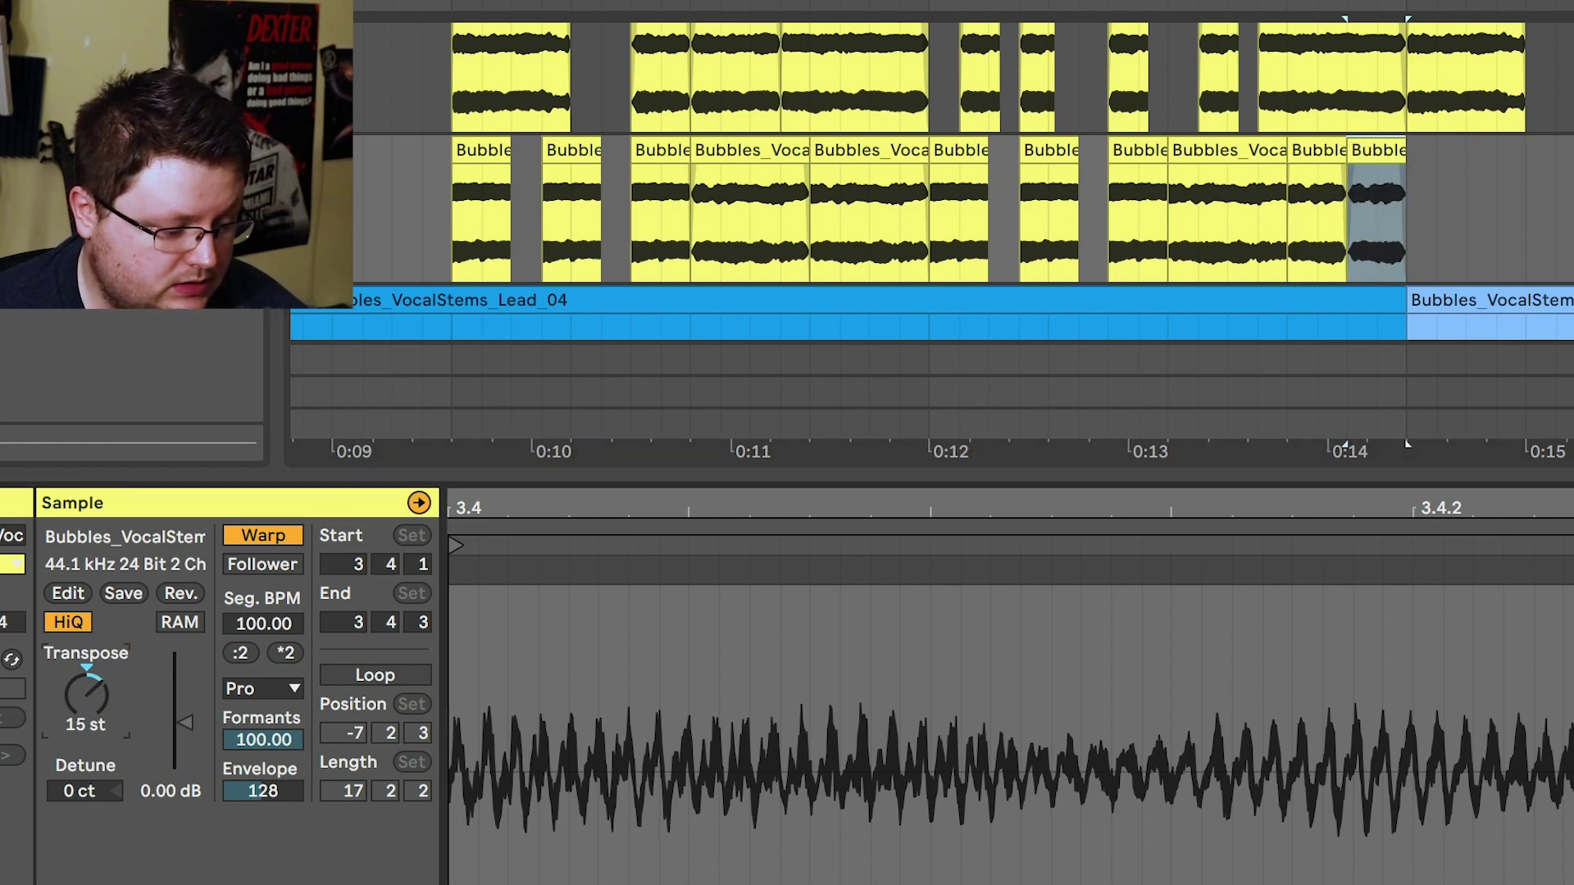
{"action": "left_click", "coordinate": [1271, 235]}
{"action": "left_click", "coordinate": [1355, 193]}
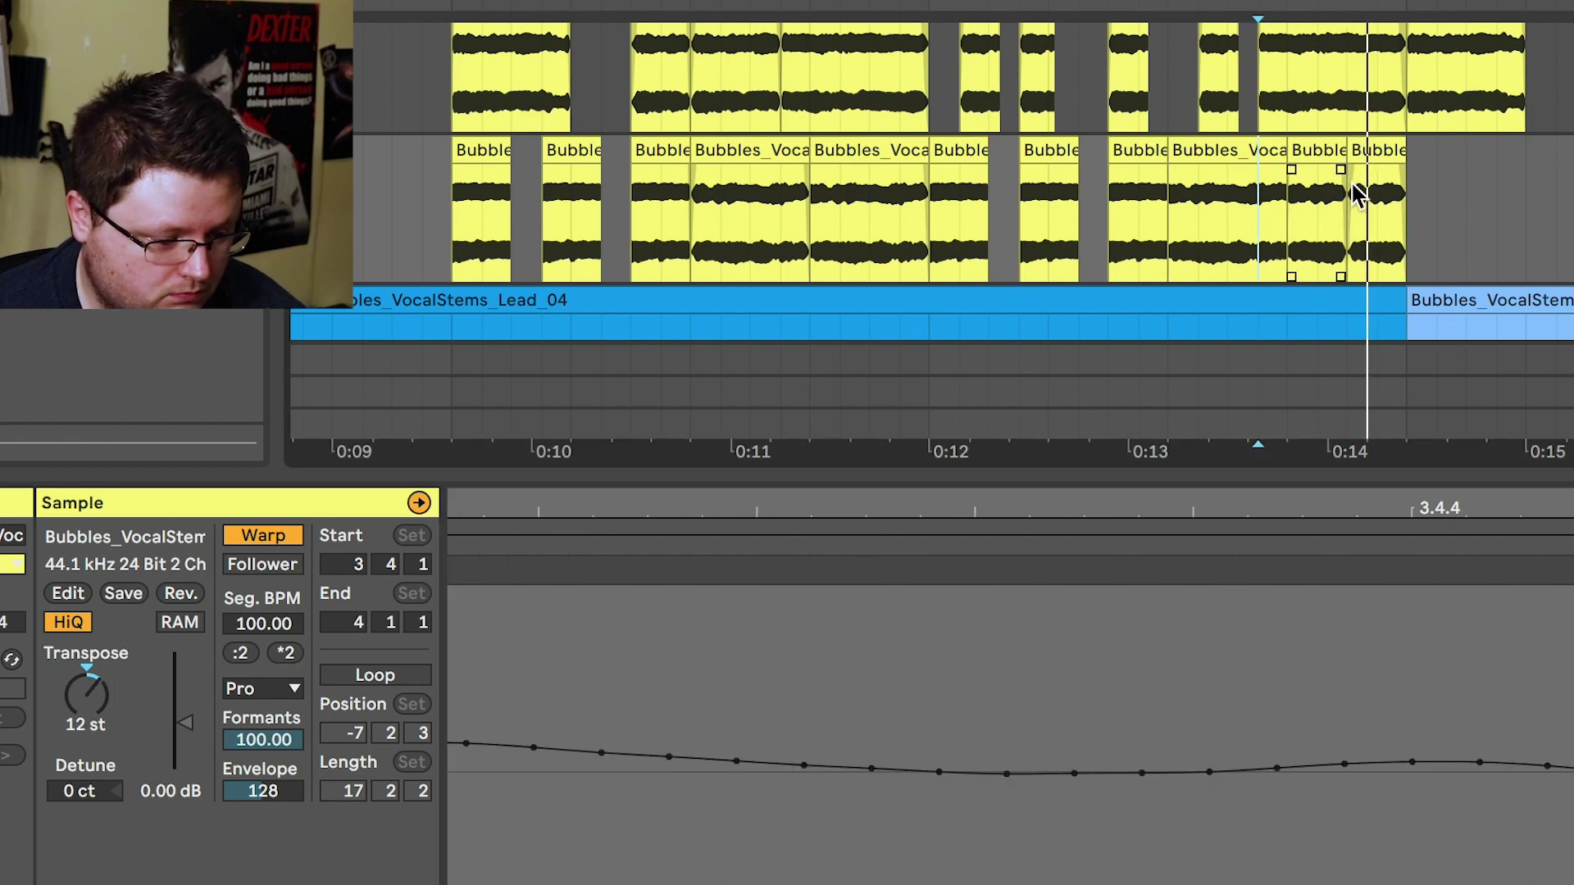
Transpose the last short slice to 17 st, play the ending, and replay the whole pattern from 0:09.6
{"action": "left_click", "coordinate": [1376, 152]}
{"action": "left_click", "coordinate": [107, 688]}
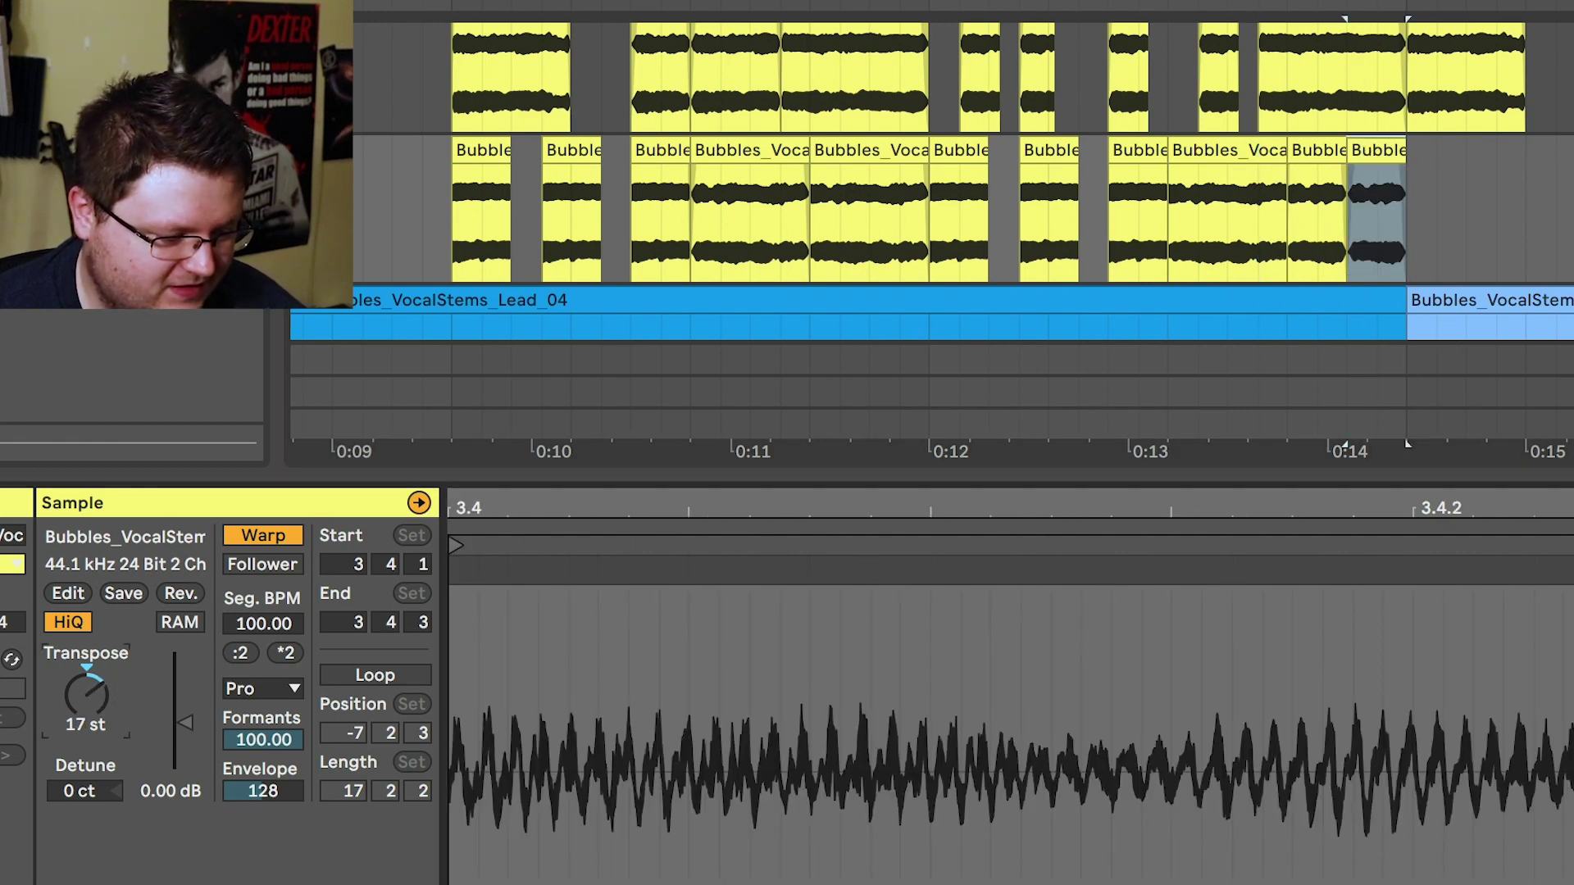
{"action": "left_click", "coordinate": [1277, 261]}
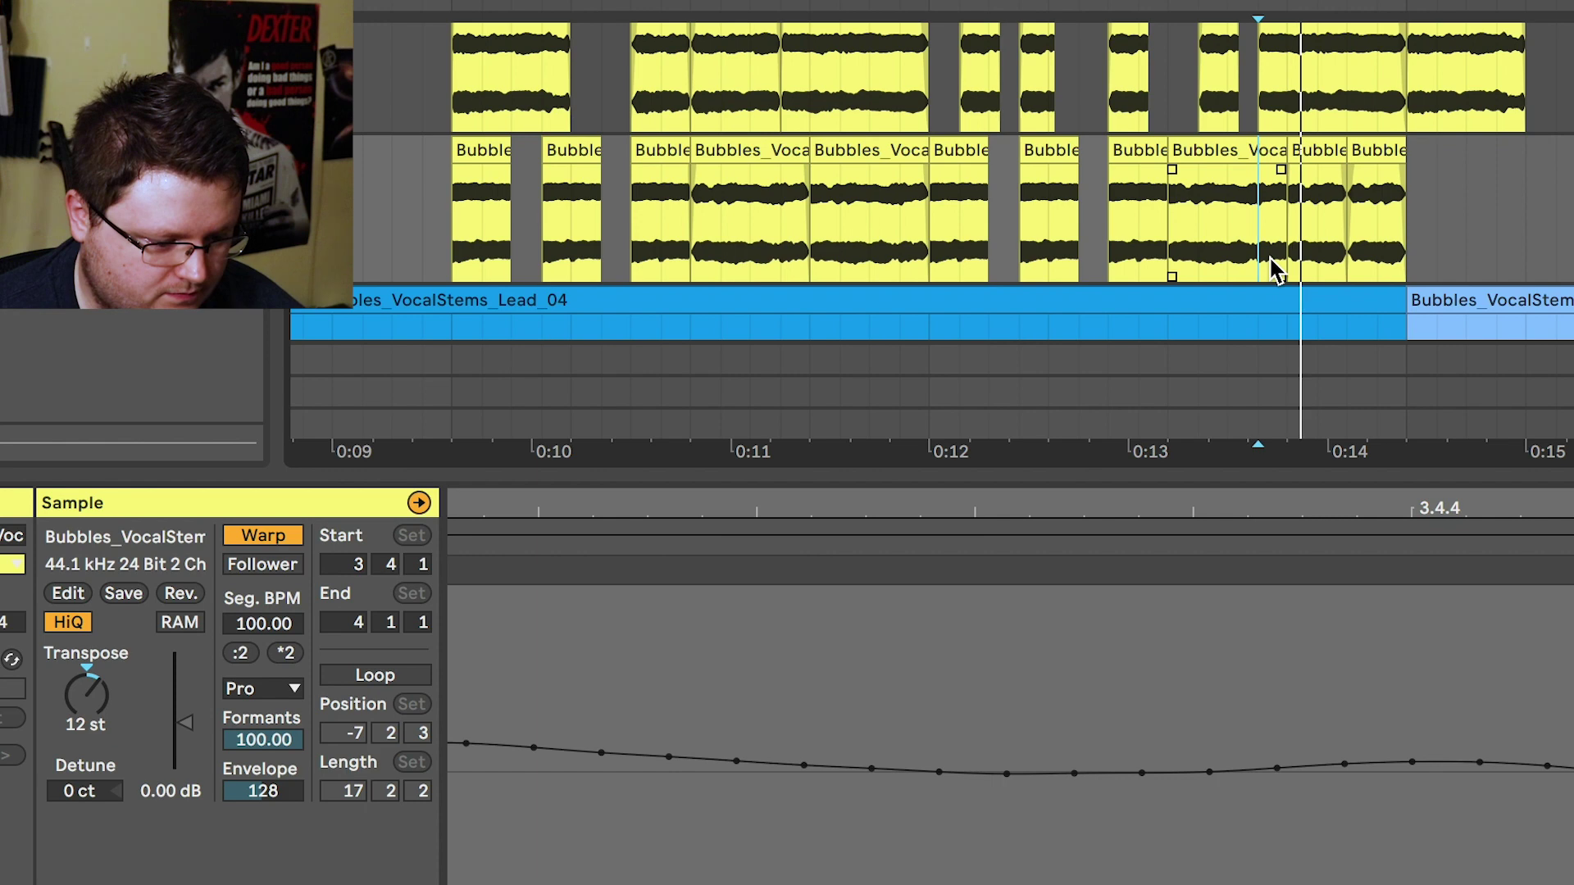
{"action": "left_click", "coordinate": [506, 226]}
{"action": "left_click", "coordinate": [450, 245]}
{"action": "key", "text": "space"}
{"action": "left_click", "coordinate": [638, 242]}
{"action": "key", "text": "space"}
{"action": "key", "text": "space"}
{"action": "key", "text": "space"}
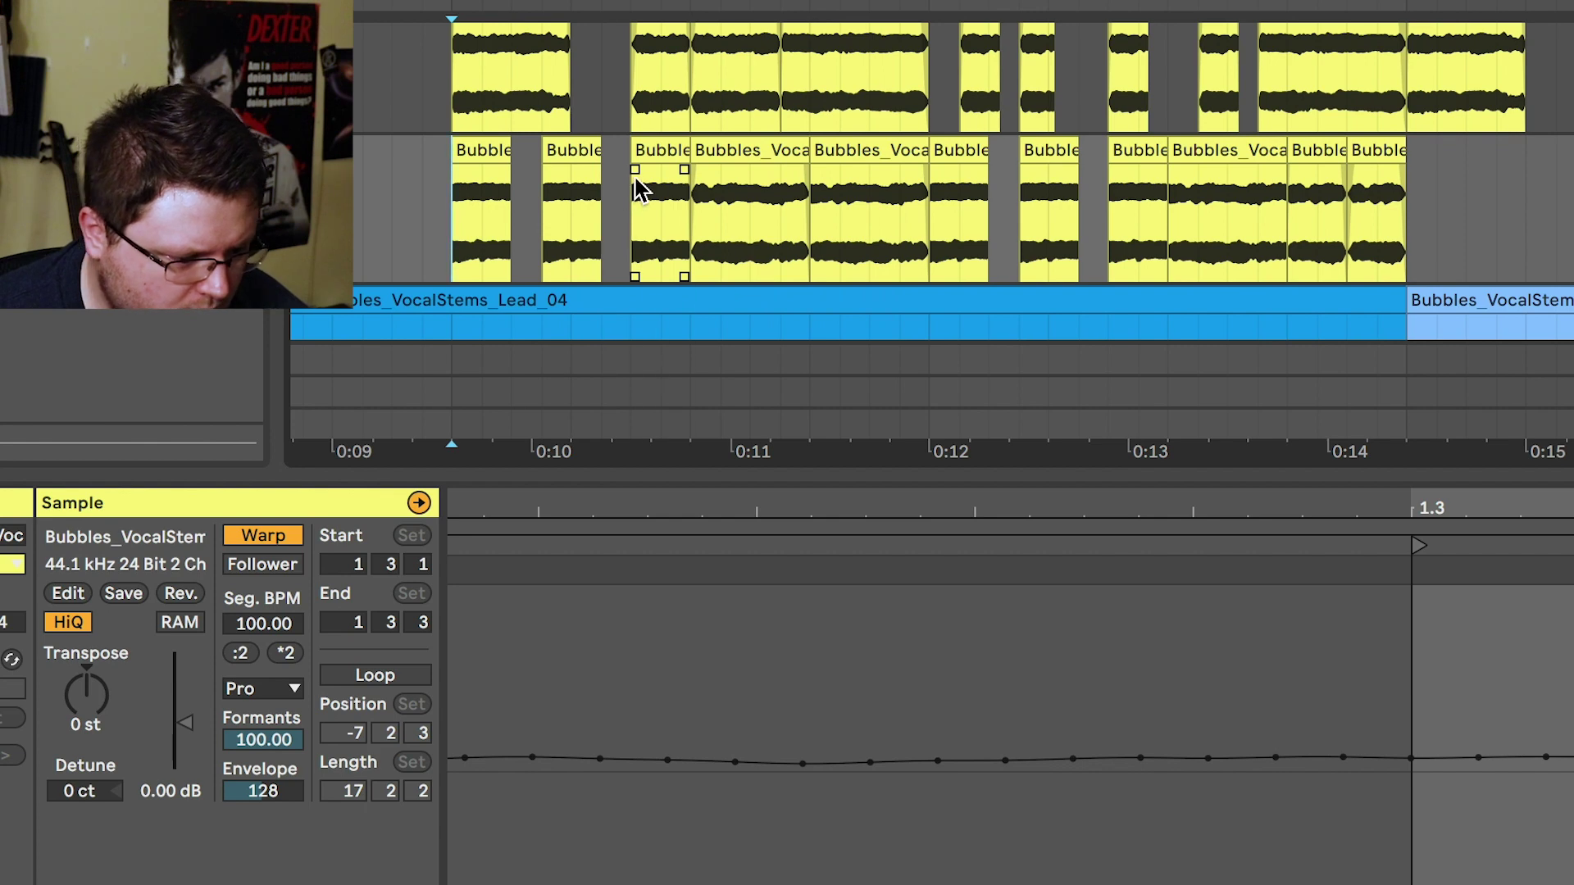
Add short fades at the edges of the remaining slices across the pattern, from 0:09.6 to about 0:13.8
{"action": "left_click", "coordinate": [547, 180]}
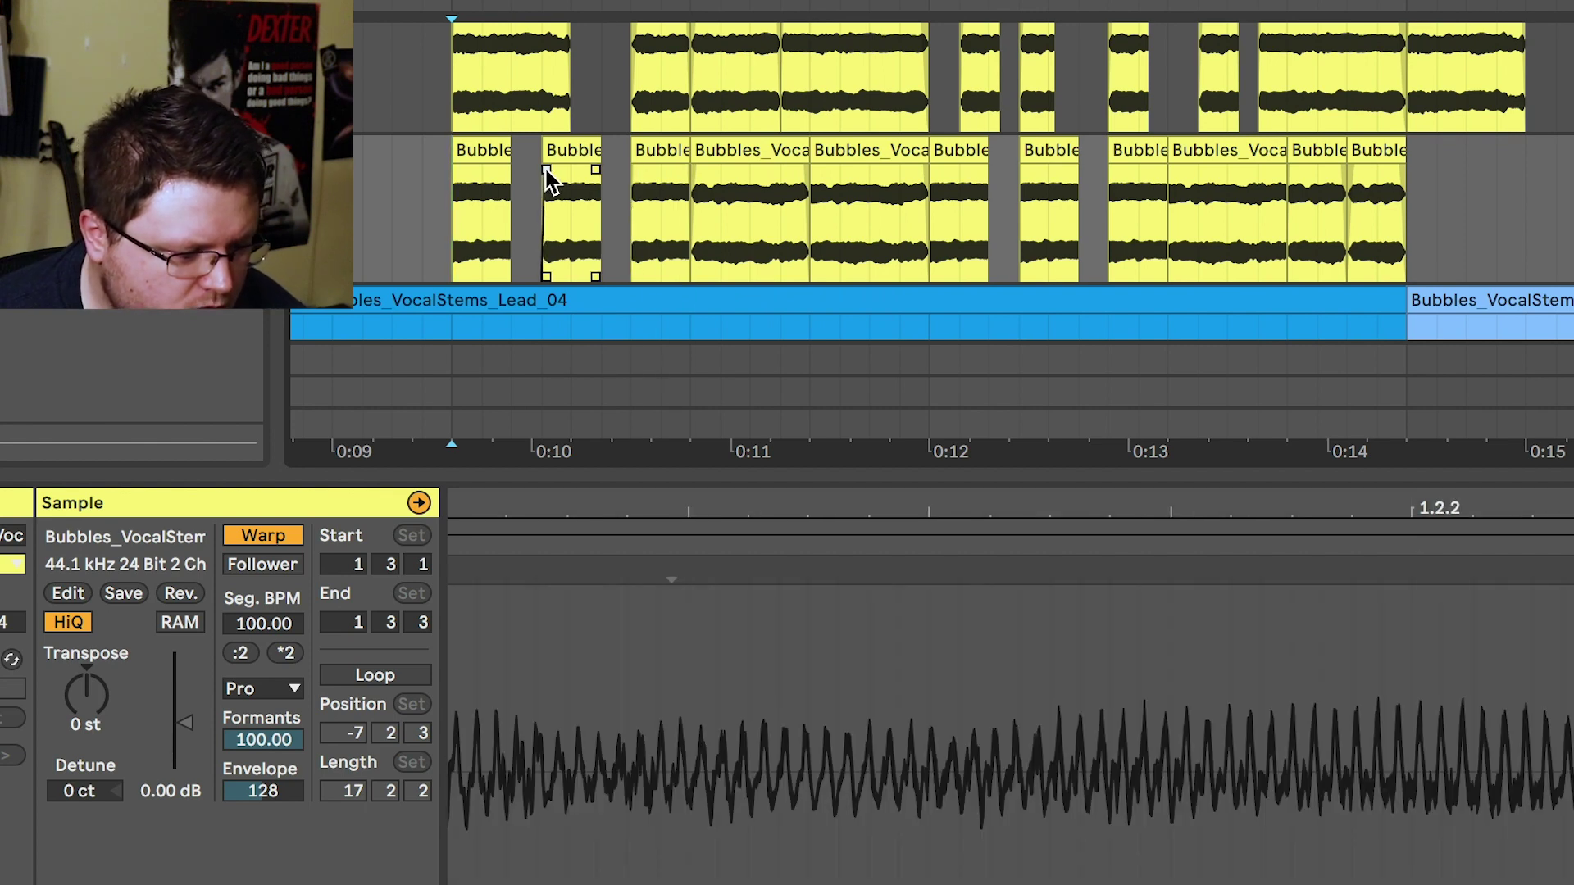
{"action": "left_click", "coordinate": [461, 176]}
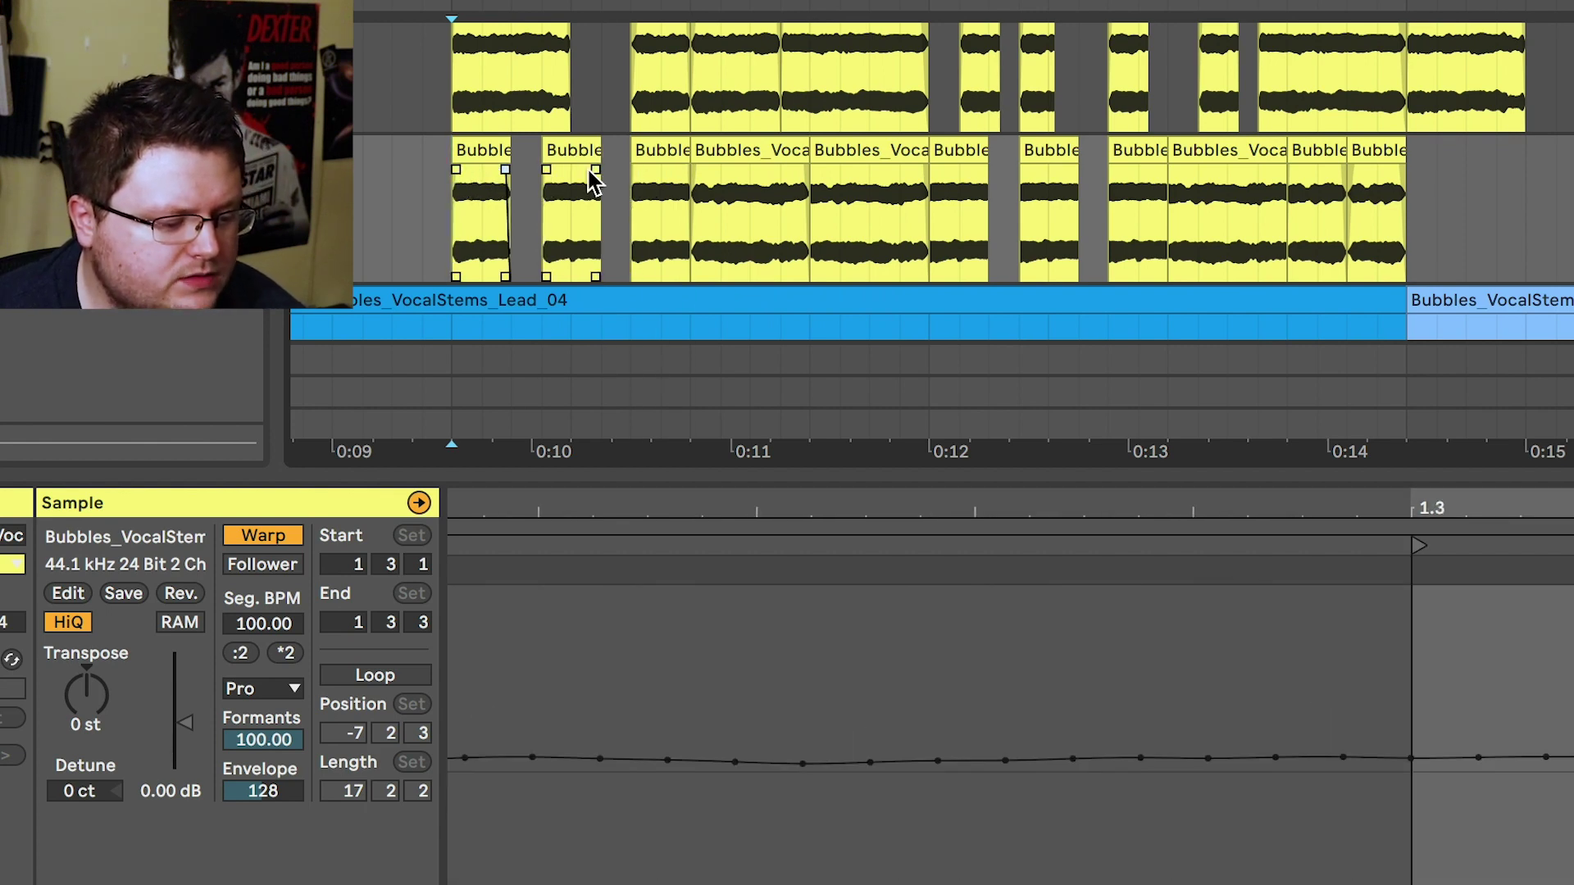
{"action": "left_click", "coordinate": [589, 182]}
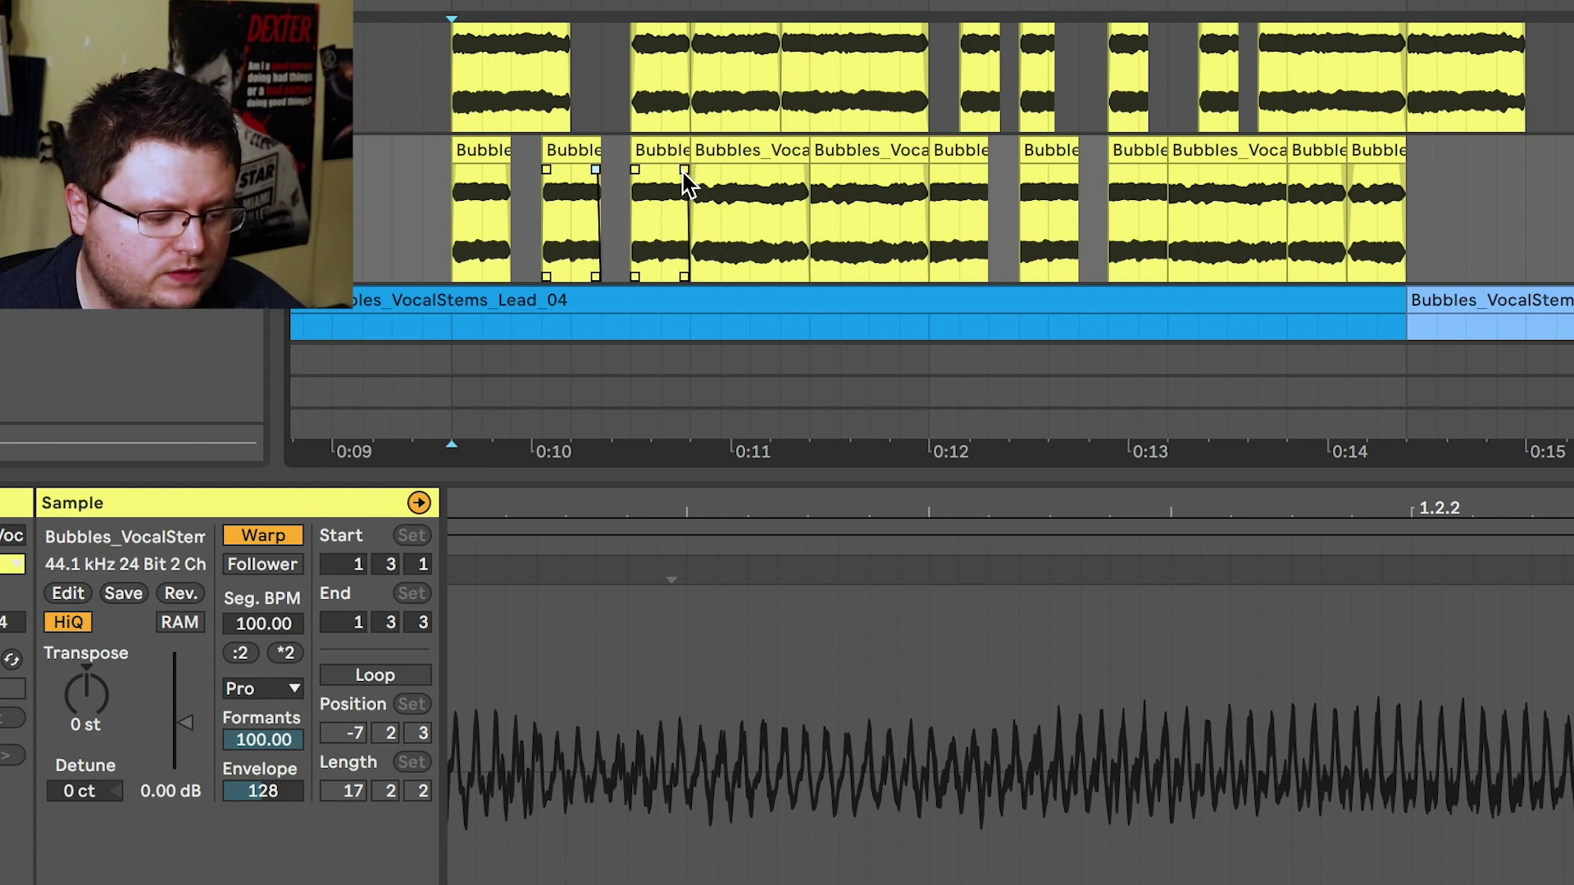
{"action": "left_click", "coordinate": [665, 187]}
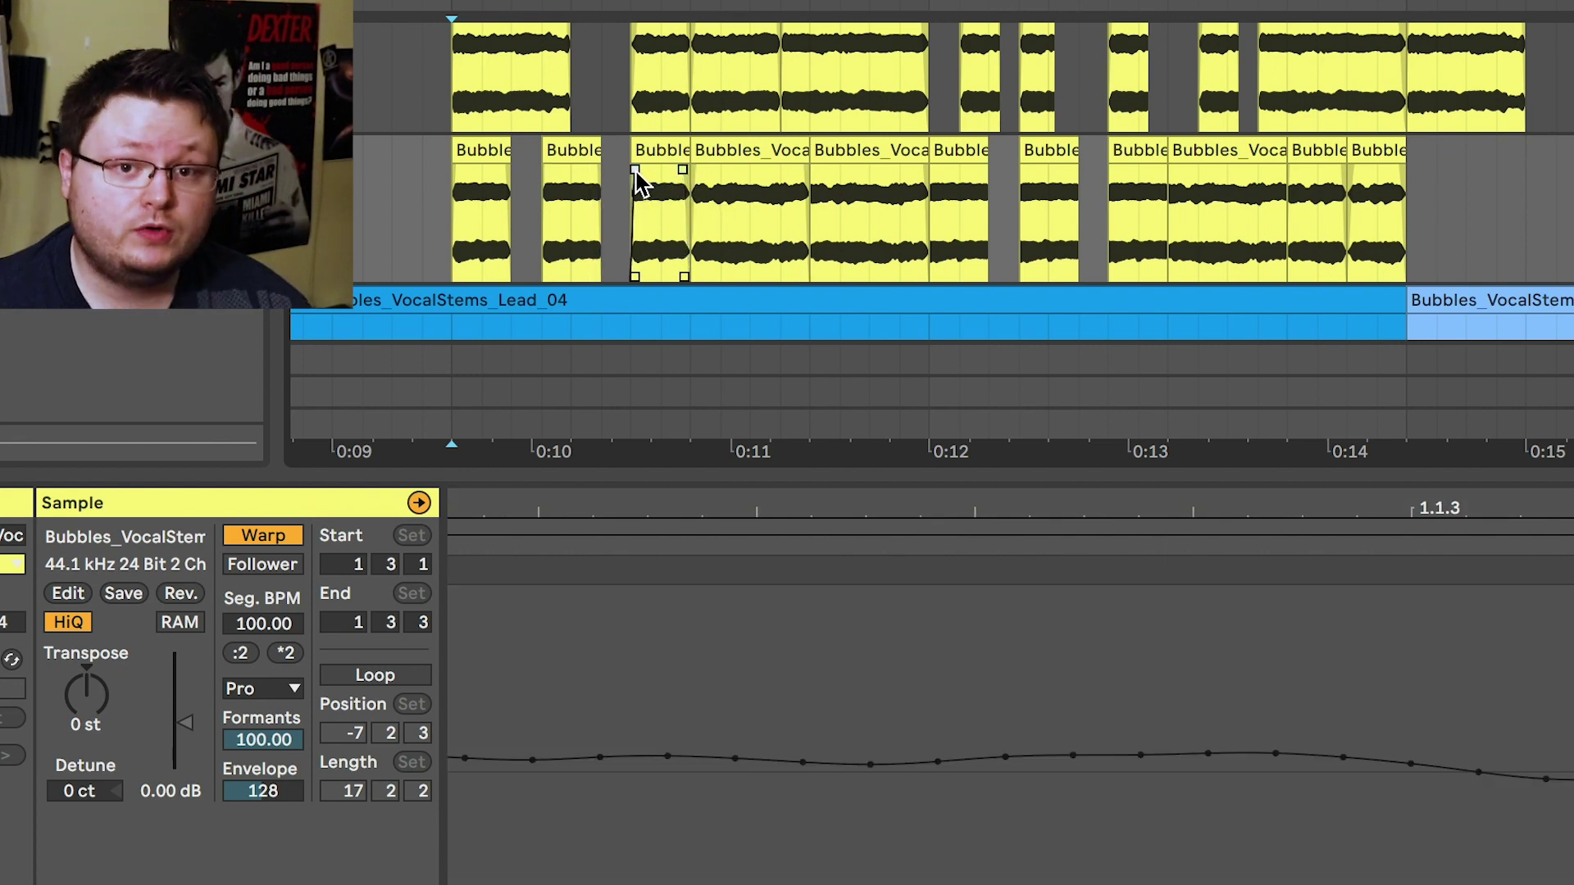
{"action": "left_click", "coordinate": [703, 179]}
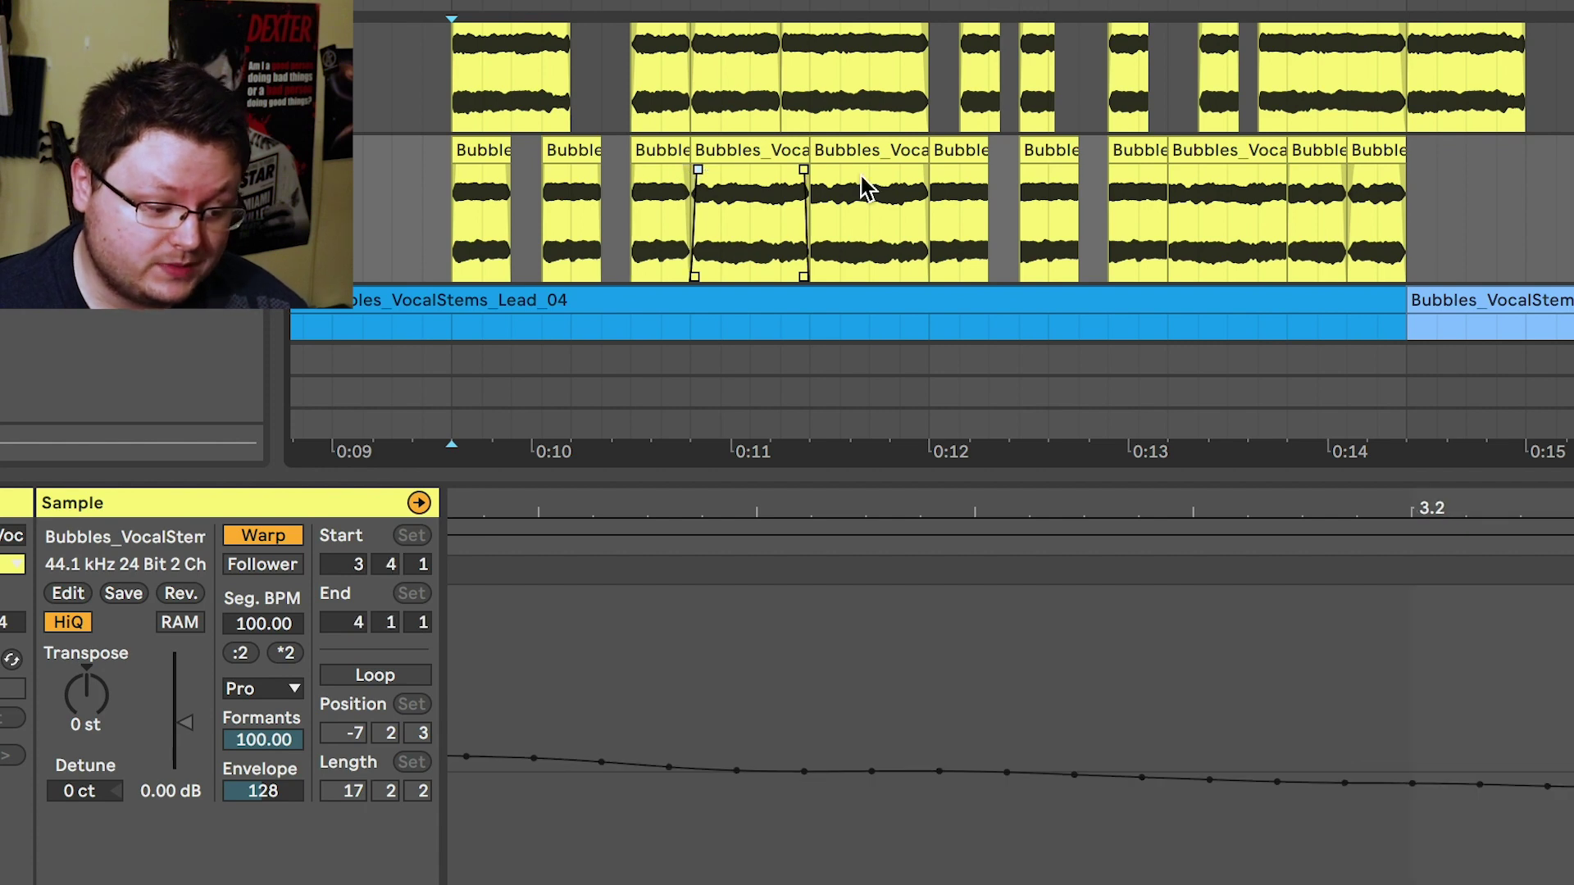
{"action": "left_click", "coordinate": [818, 179]}
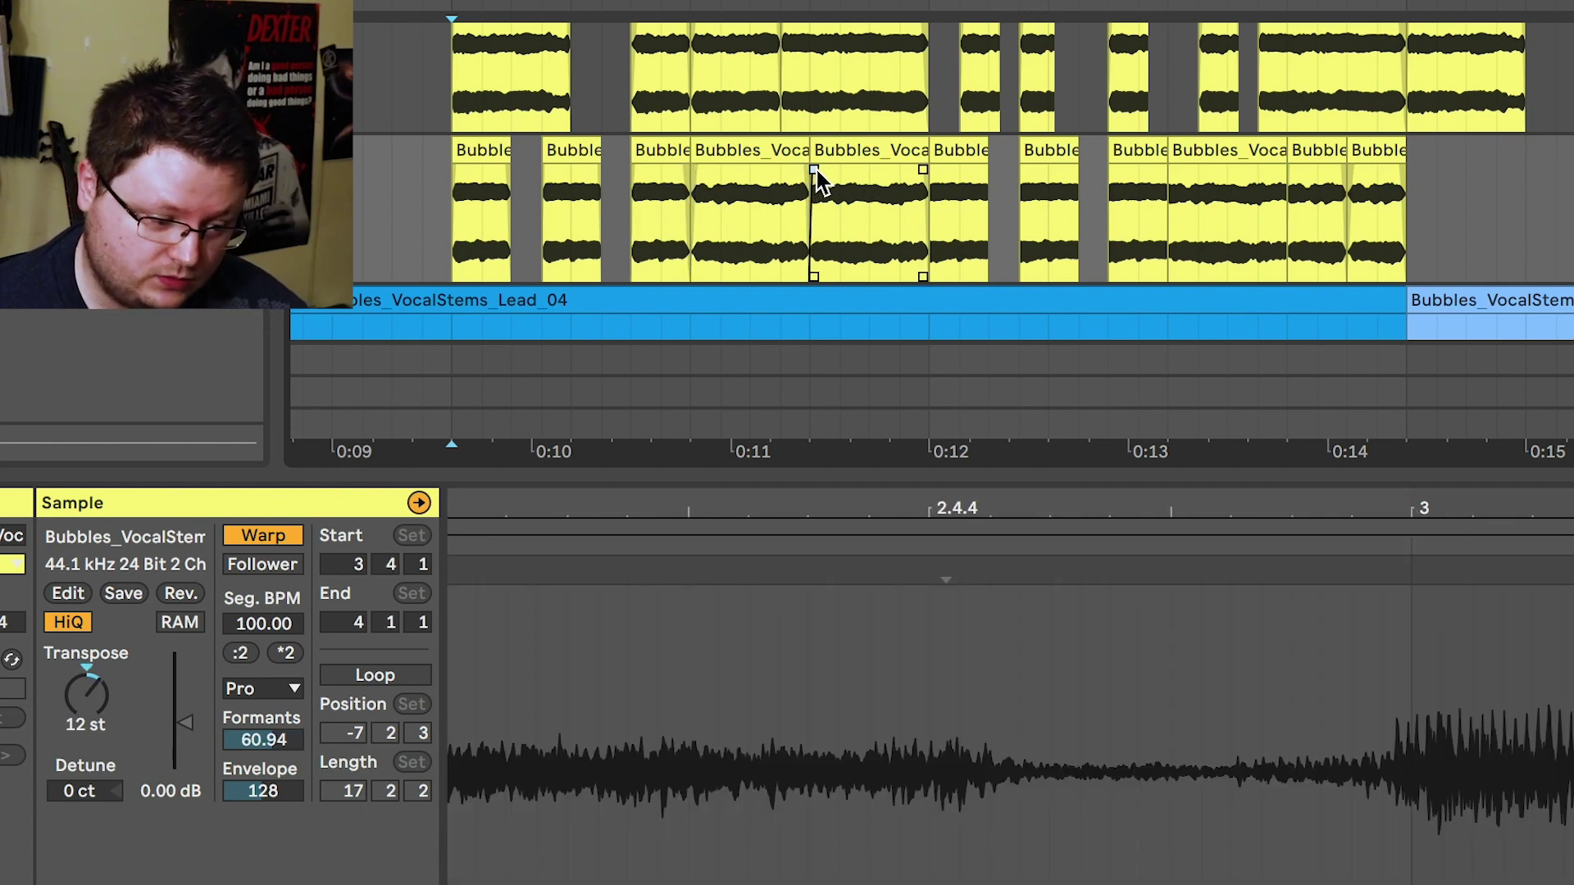
{"action": "left_click", "coordinate": [935, 177]}
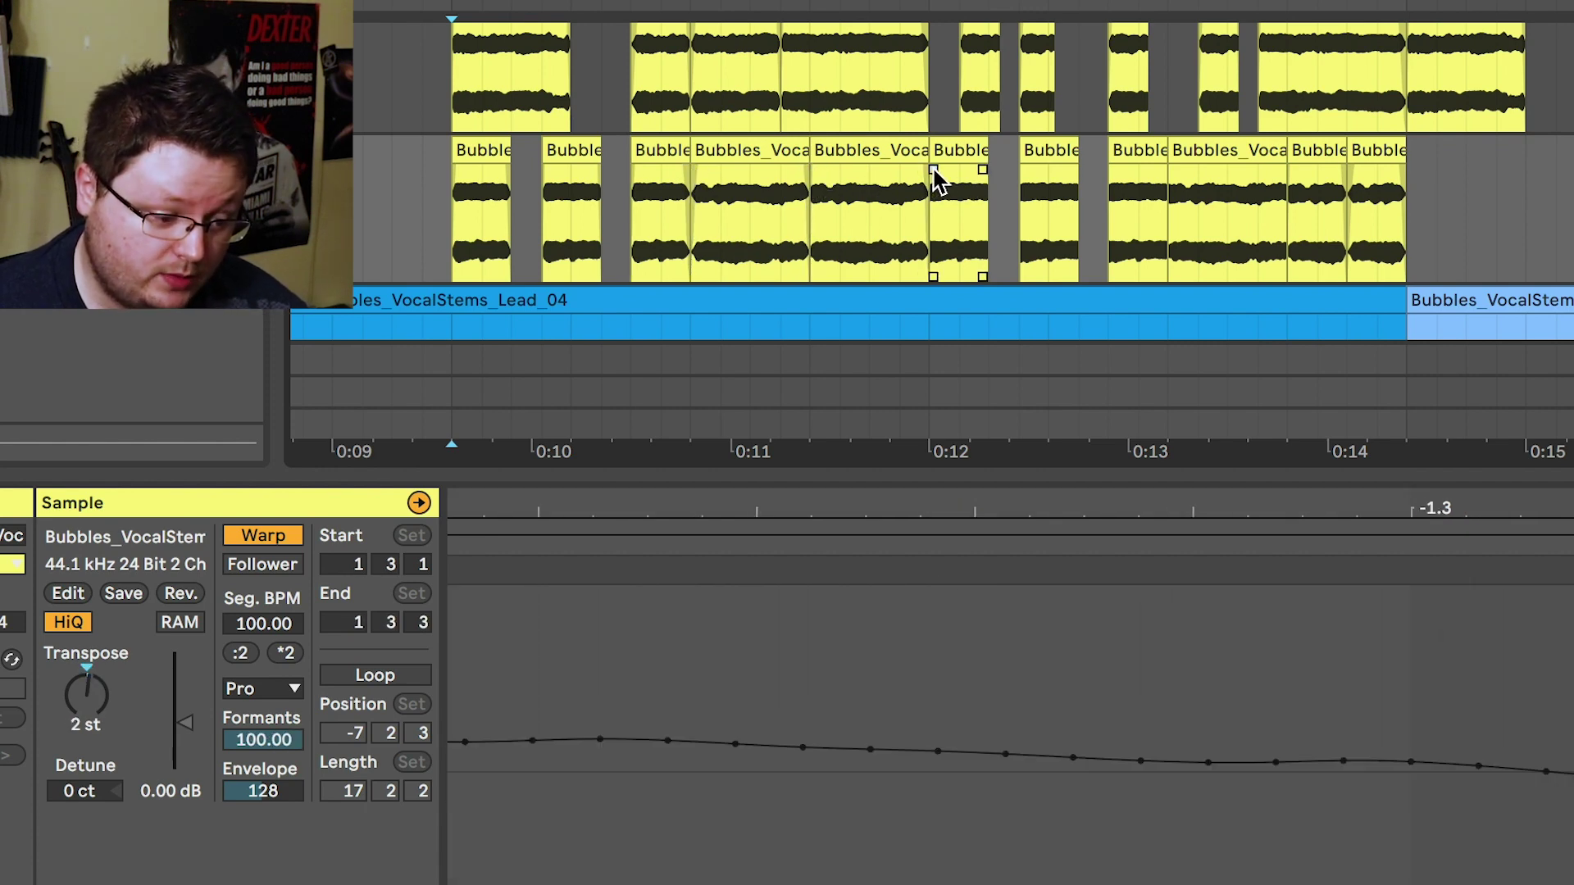
{"action": "left_click", "coordinate": [1035, 187]}
{"action": "left_click", "coordinate": [1188, 179]}
Play the finished pattern with a lead-in from about 0:07 and hide the clip's detail view
{"action": "scroll", "coordinate": [1204, 177], "scroll_direction": "down", "scroll_amount": 3}
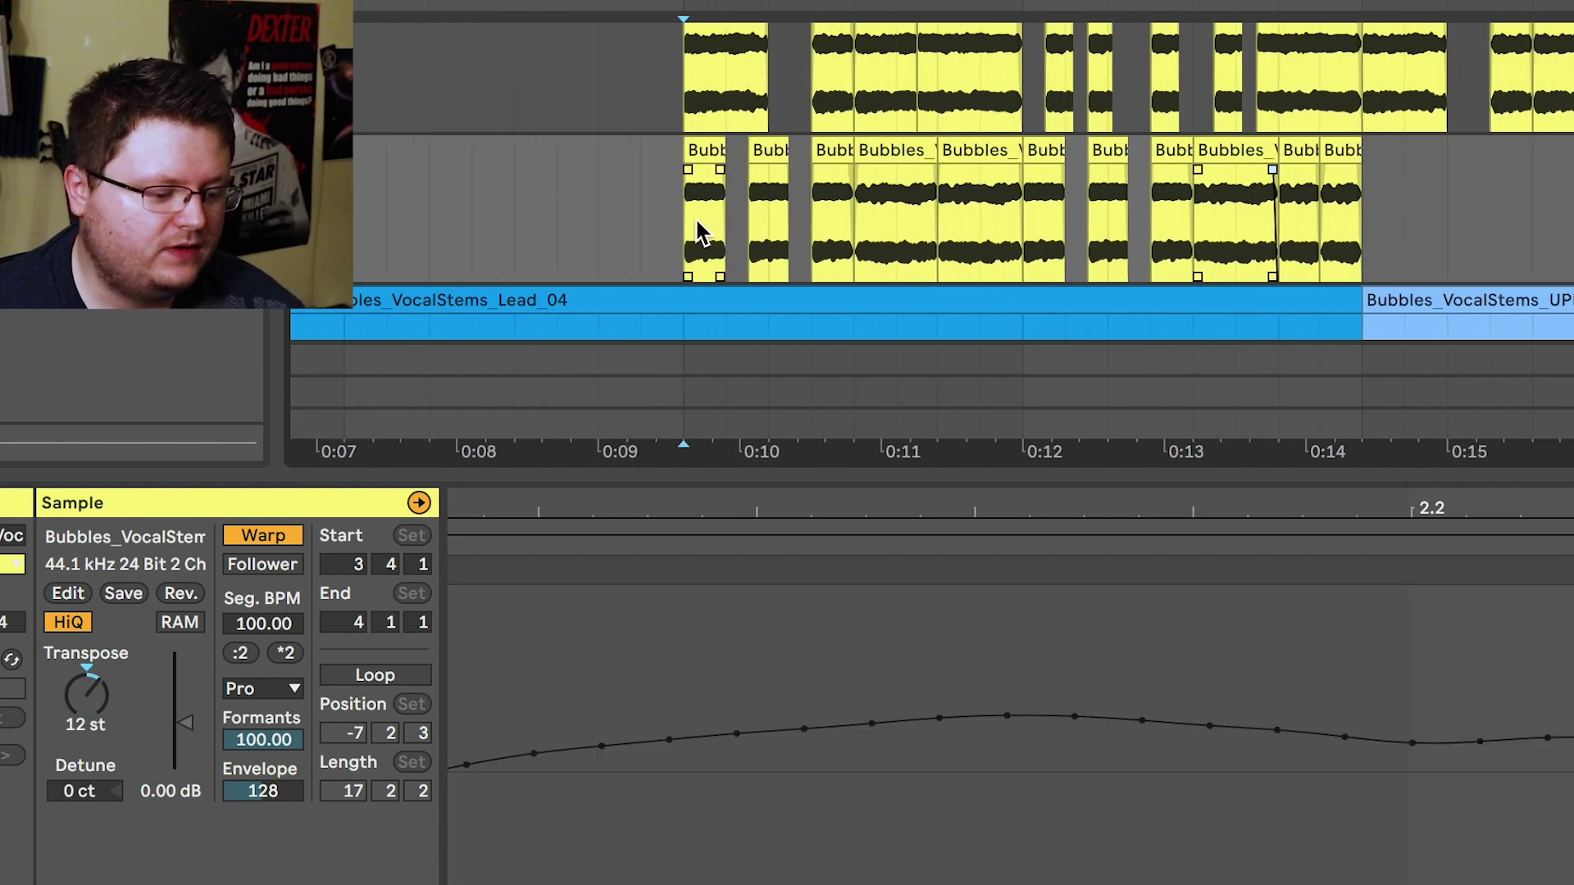
{"action": "left_click", "coordinate": [358, 236]}
{"action": "key", "text": "space"}
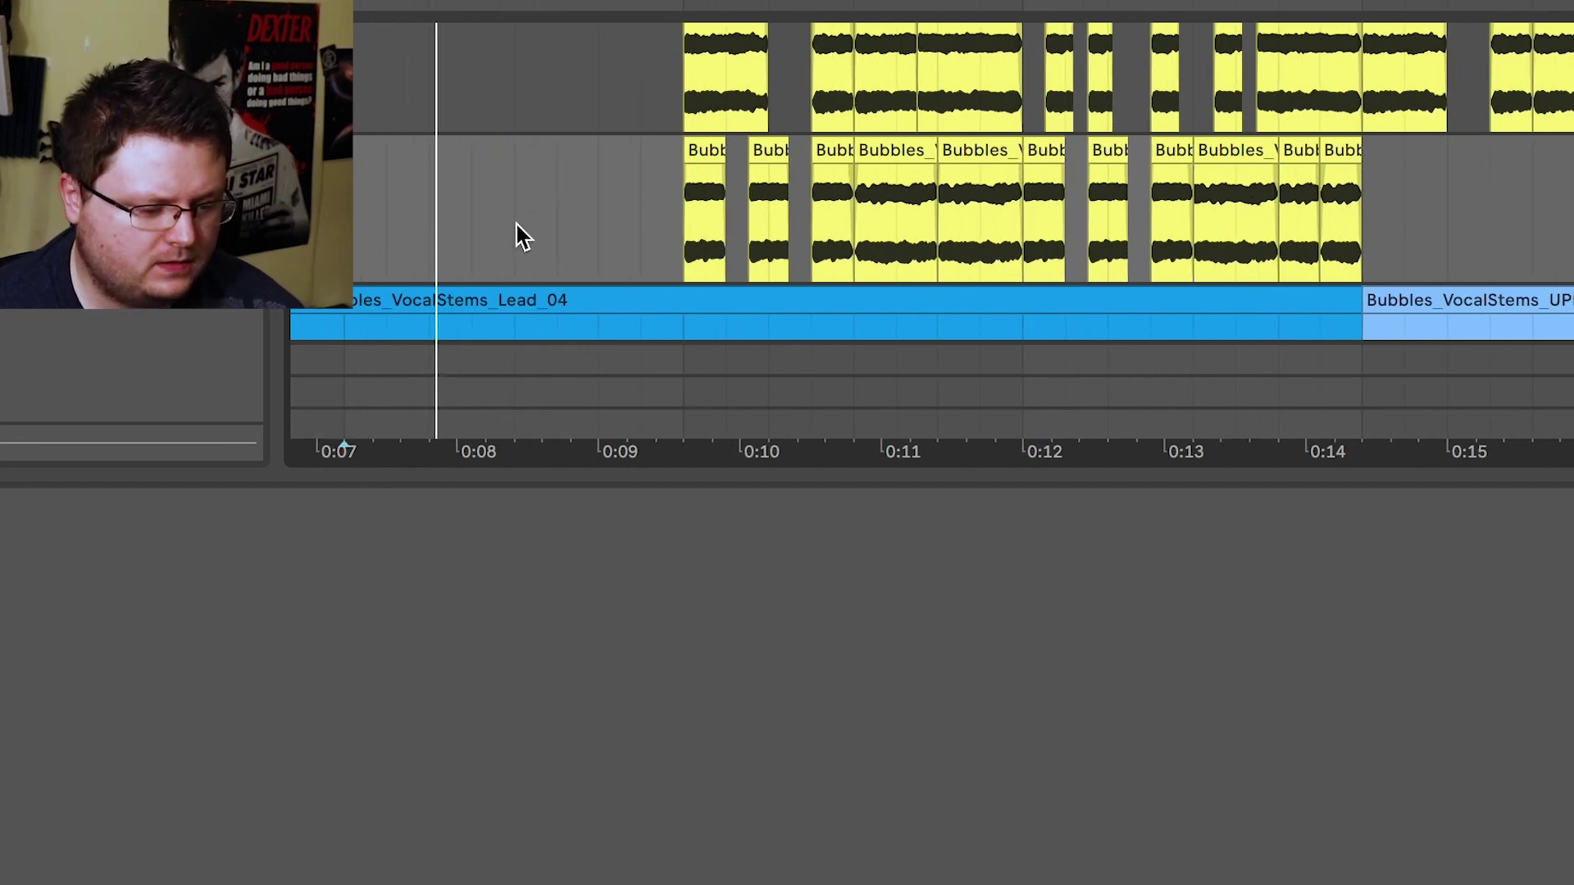
{"action": "scroll", "coordinate": [578, 231], "scroll_direction": "down", "scroll_amount": 3}
{"action": "scroll", "coordinate": [576, 217], "scroll_direction": "down", "scroll_amount": 2}
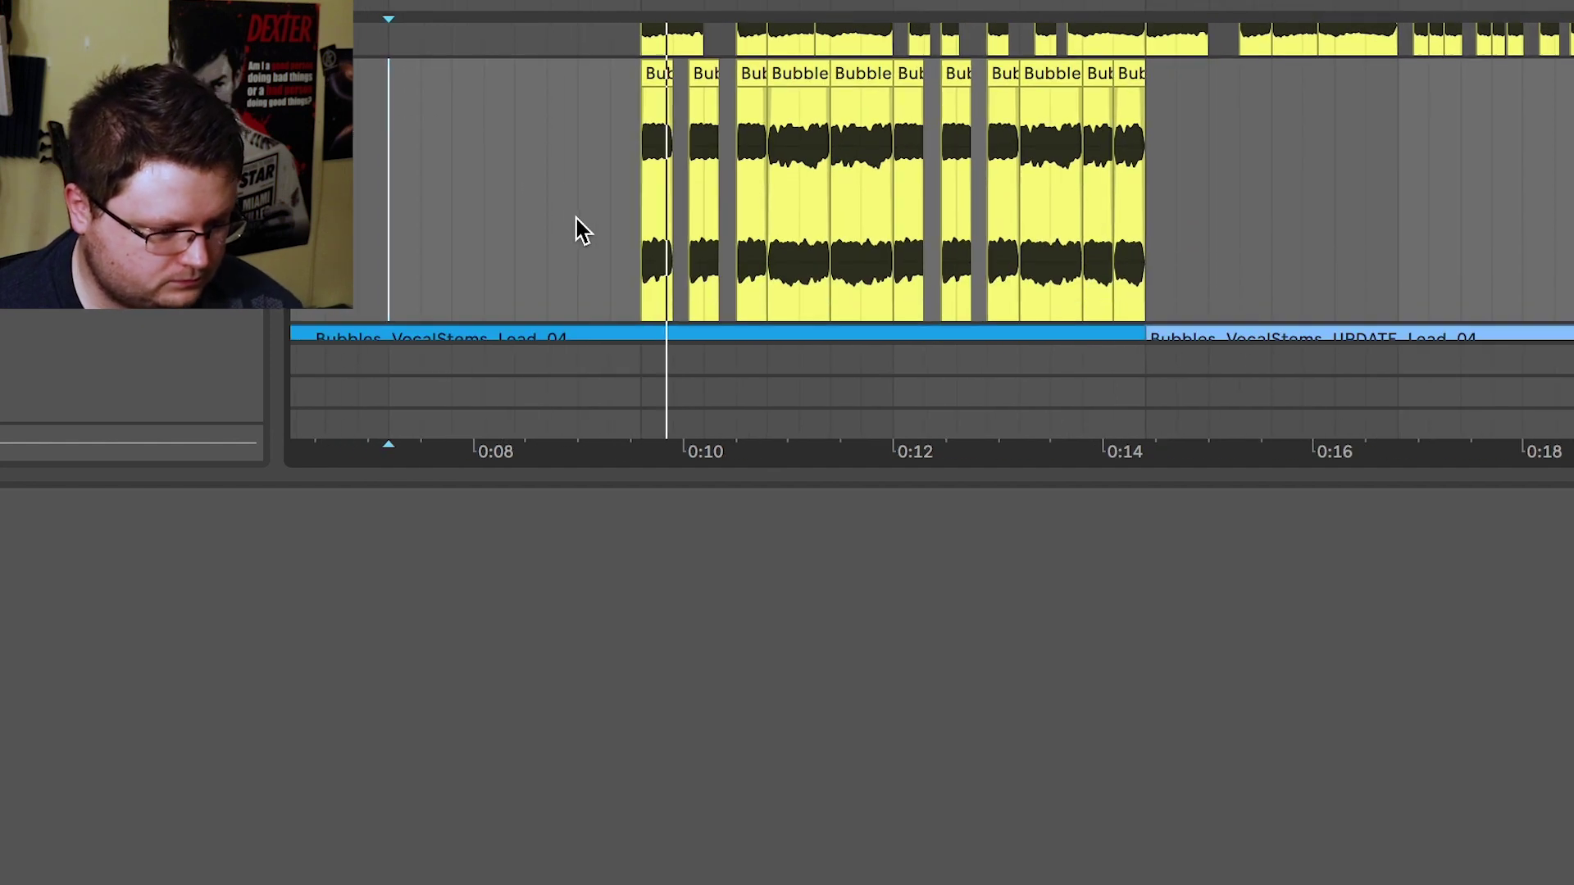
{"action": "key", "text": "alt+super+l"}
{"action": "scroll", "coordinate": [654, 244], "scroll_direction": "up", "scroll_amount": 2}
{"action": "scroll", "coordinate": [735, 249], "scroll_direction": "up", "scroll_amount": 3}
{"action": "scroll", "coordinate": [736, 250], "scroll_direction": "down", "scroll_amount": 1}
{"action": "scroll", "coordinate": [736, 251], "scroll_direction": "left", "scroll_amount": 2}
{"action": "scroll", "coordinate": [737, 252], "scroll_direction": "right", "scroll_amount": 1}
{"action": "scroll", "coordinate": [742, 261], "scroll_direction": "up", "scroll_amount": 2}
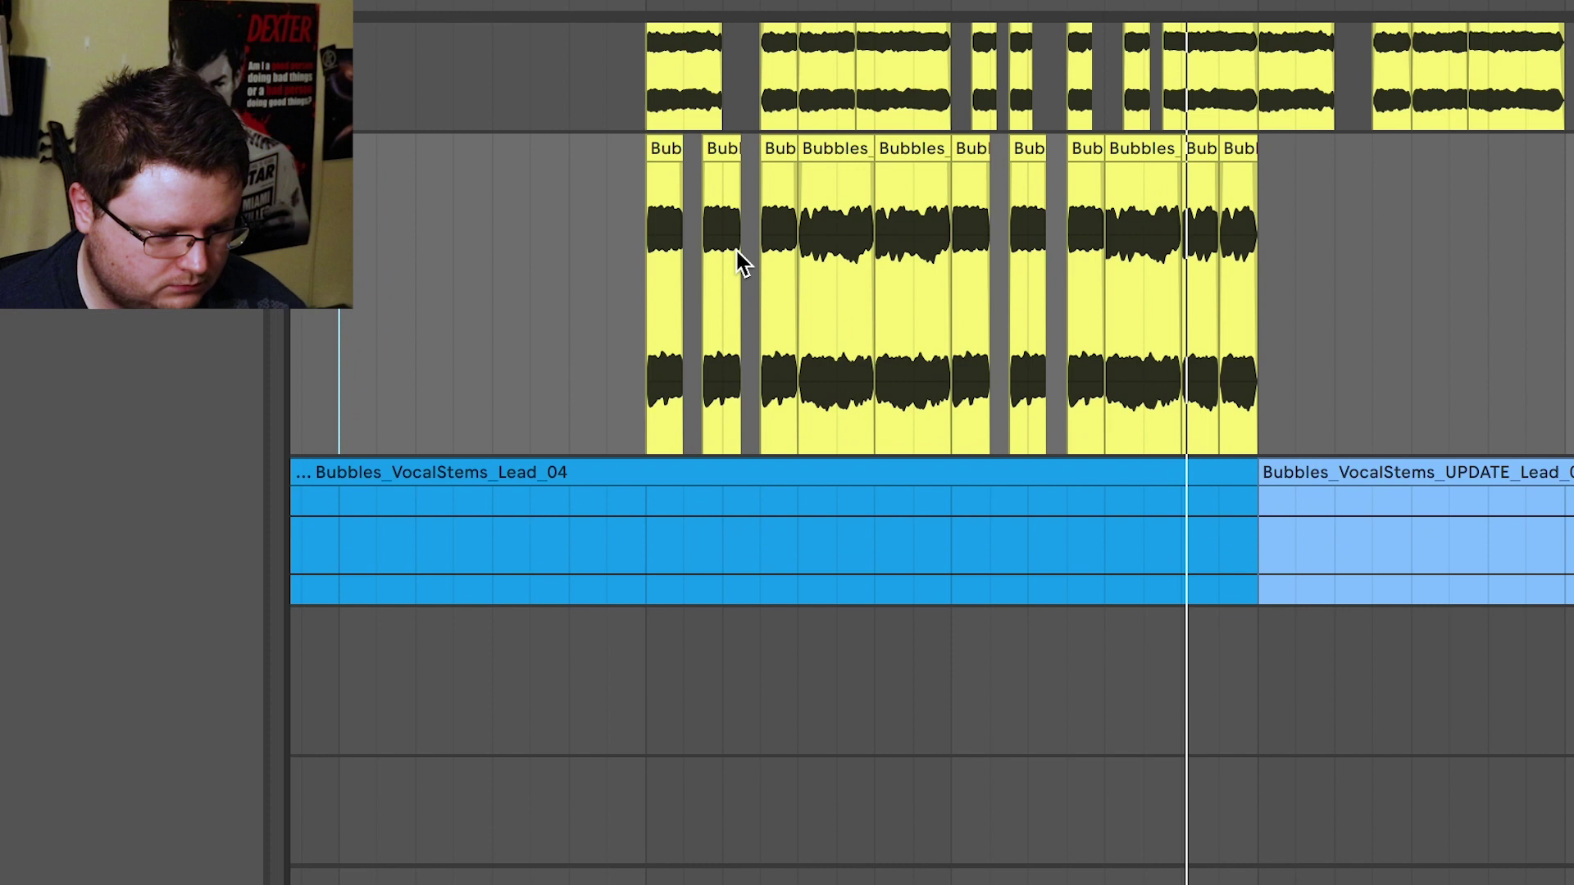
Duplicate the whole pattern between 0:09.6 and 0:14.4 directly after itself, and play the copy from 0:14.4
{"action": "scroll", "coordinate": [740, 258], "scroll_direction": "down", "scroll_amount": 3}
{"action": "left_click_drag", "start_coordinate": [644, 285], "coordinate": [1260, 262]}
{"action": "key", "text": "ctrl+d"}
{"action": "scroll", "coordinate": [1061, 309], "scroll_direction": "right", "scroll_amount": 3}
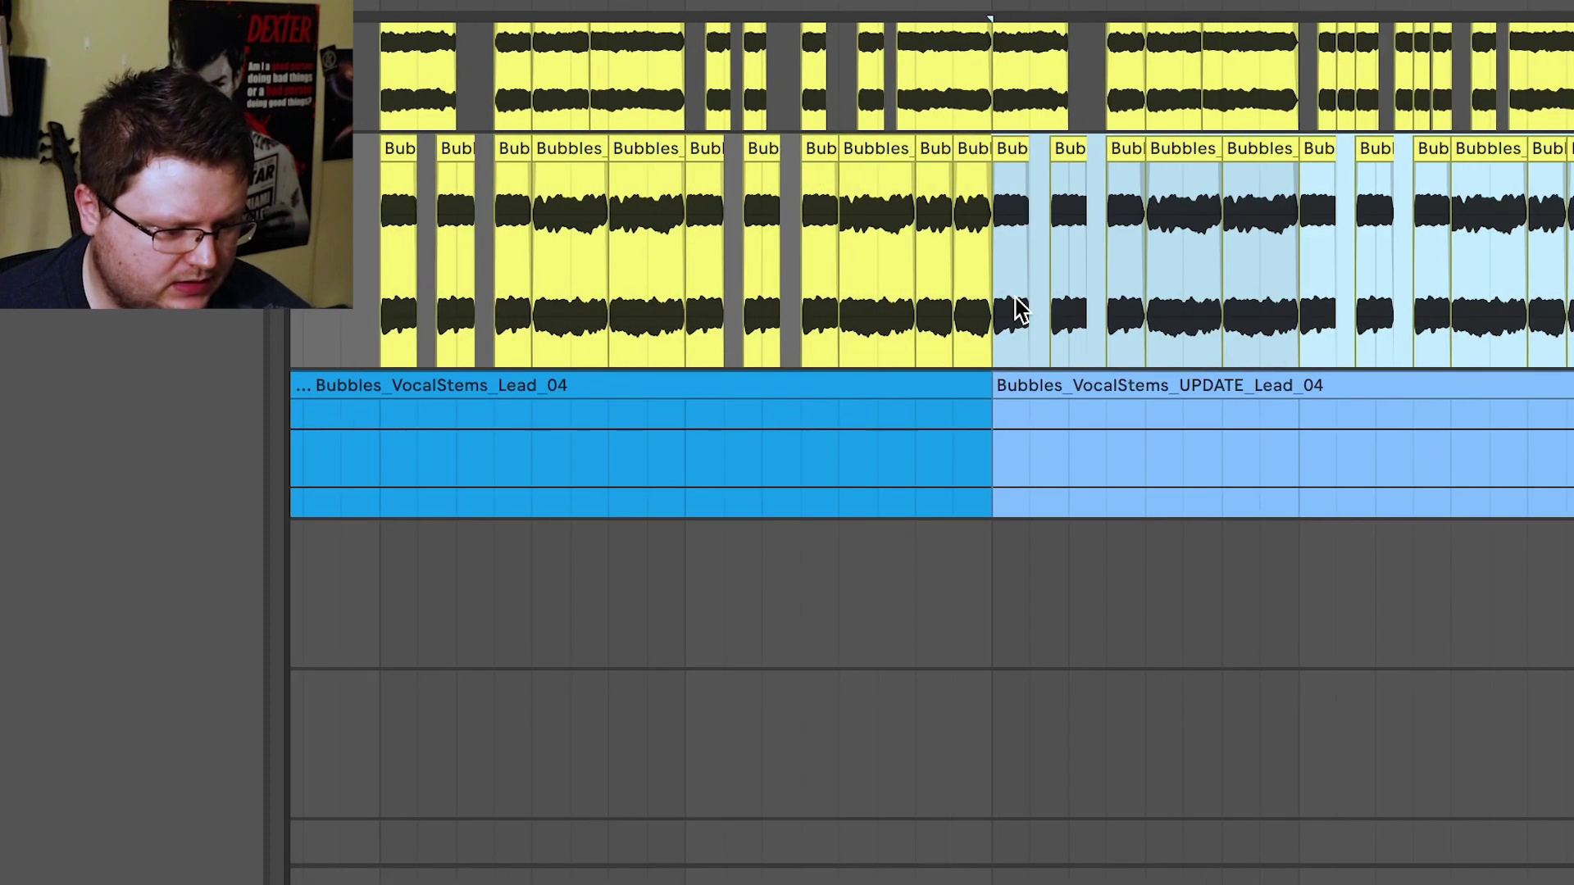
{"action": "left_click", "coordinate": [994, 316]}
{"action": "scroll", "coordinate": [1009, 315], "scroll_direction": "right", "scroll_amount": 2}
{"action": "key", "text": "space"}
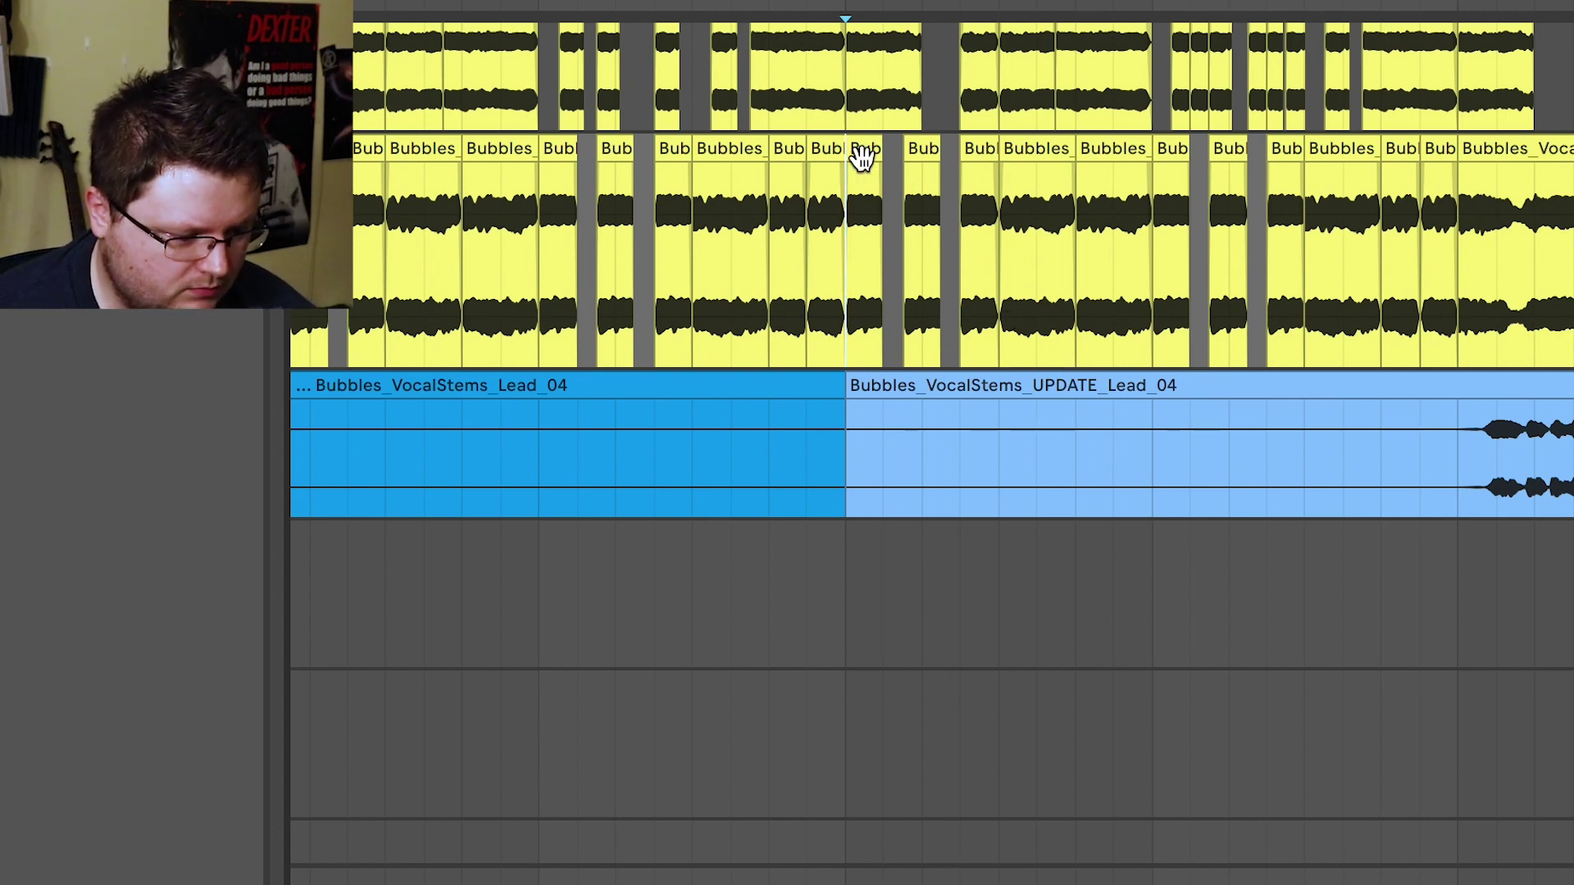
Copy the three short slices starting at 0:12 over the beginning of the duplicated pattern at 0:14.4, and play from there
{"action": "scroll", "coordinate": [861, 156], "scroll_direction": "left", "scroll_amount": 3}
{"action": "left_click_drag", "start_coordinate": [774, 316], "coordinate": [932, 317]}
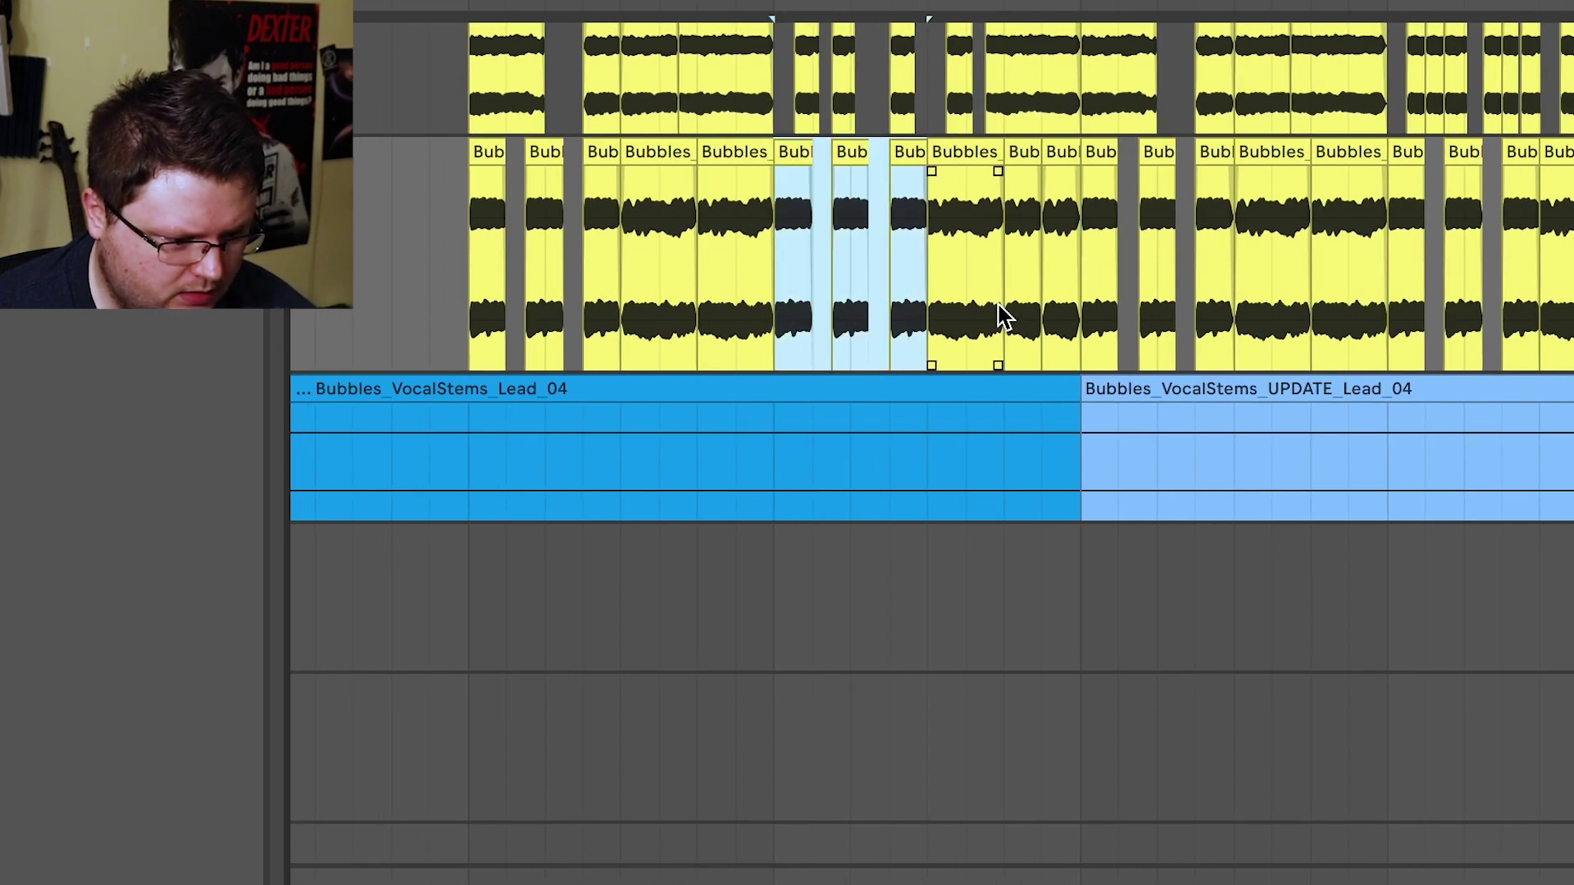
{"action": "left_click", "coordinate": [1084, 310]}
{"action": "key", "text": "ctrl+v"}
{"action": "left_click", "coordinate": [1080, 315]}
{"action": "key", "text": "space"}
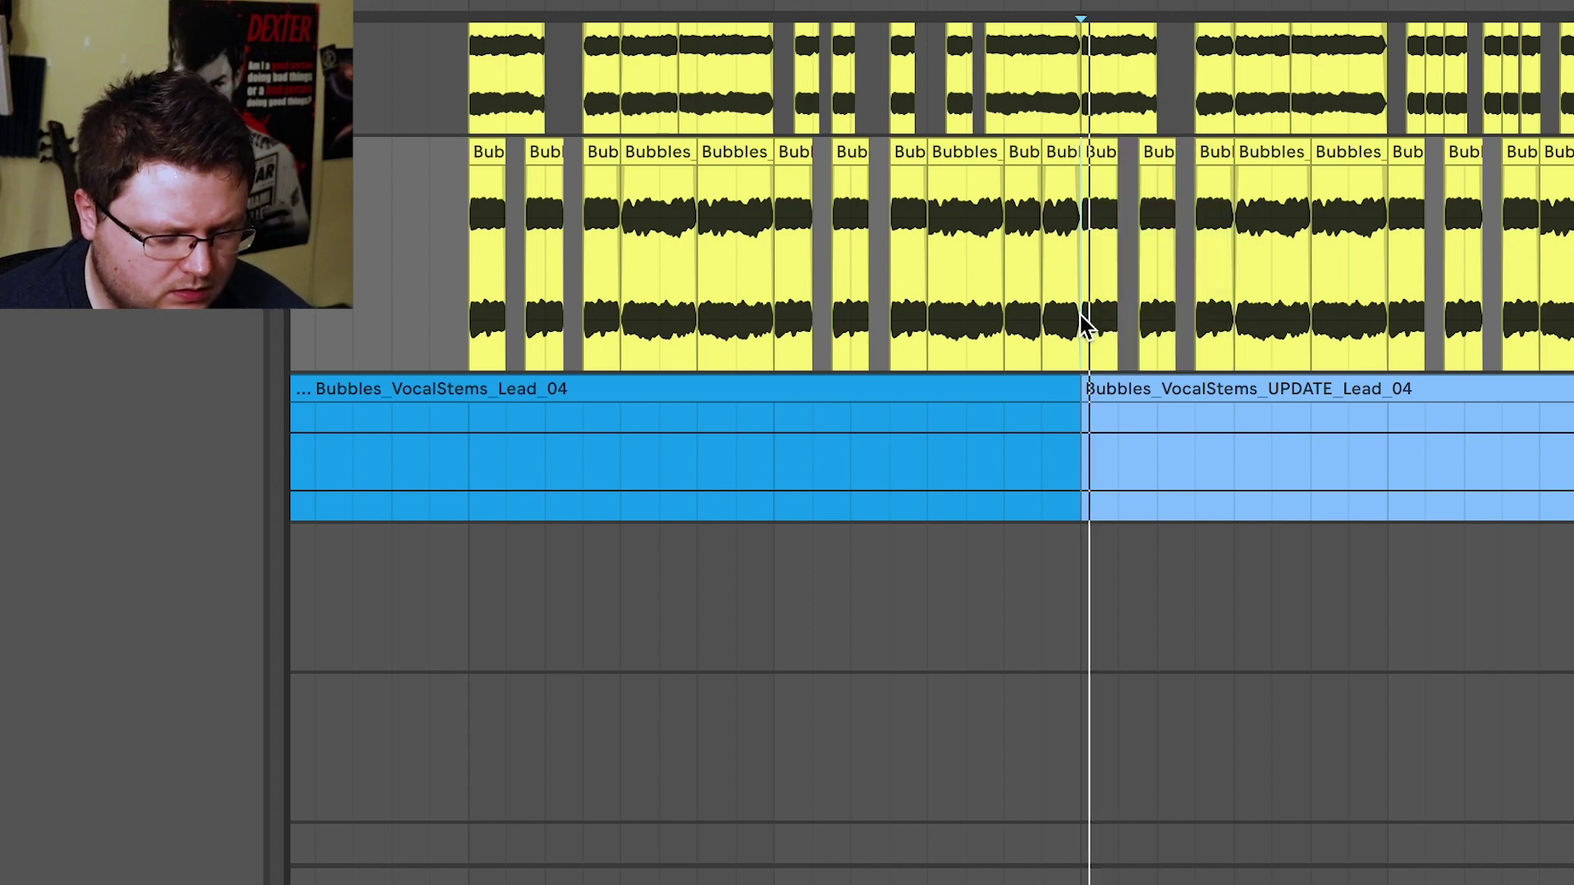
Stop playback and delete the long slice starting at 0:15.6 in the duplicated pattern
{"action": "scroll", "coordinate": [1069, 323], "scroll_direction": "right", "scroll_amount": 4}
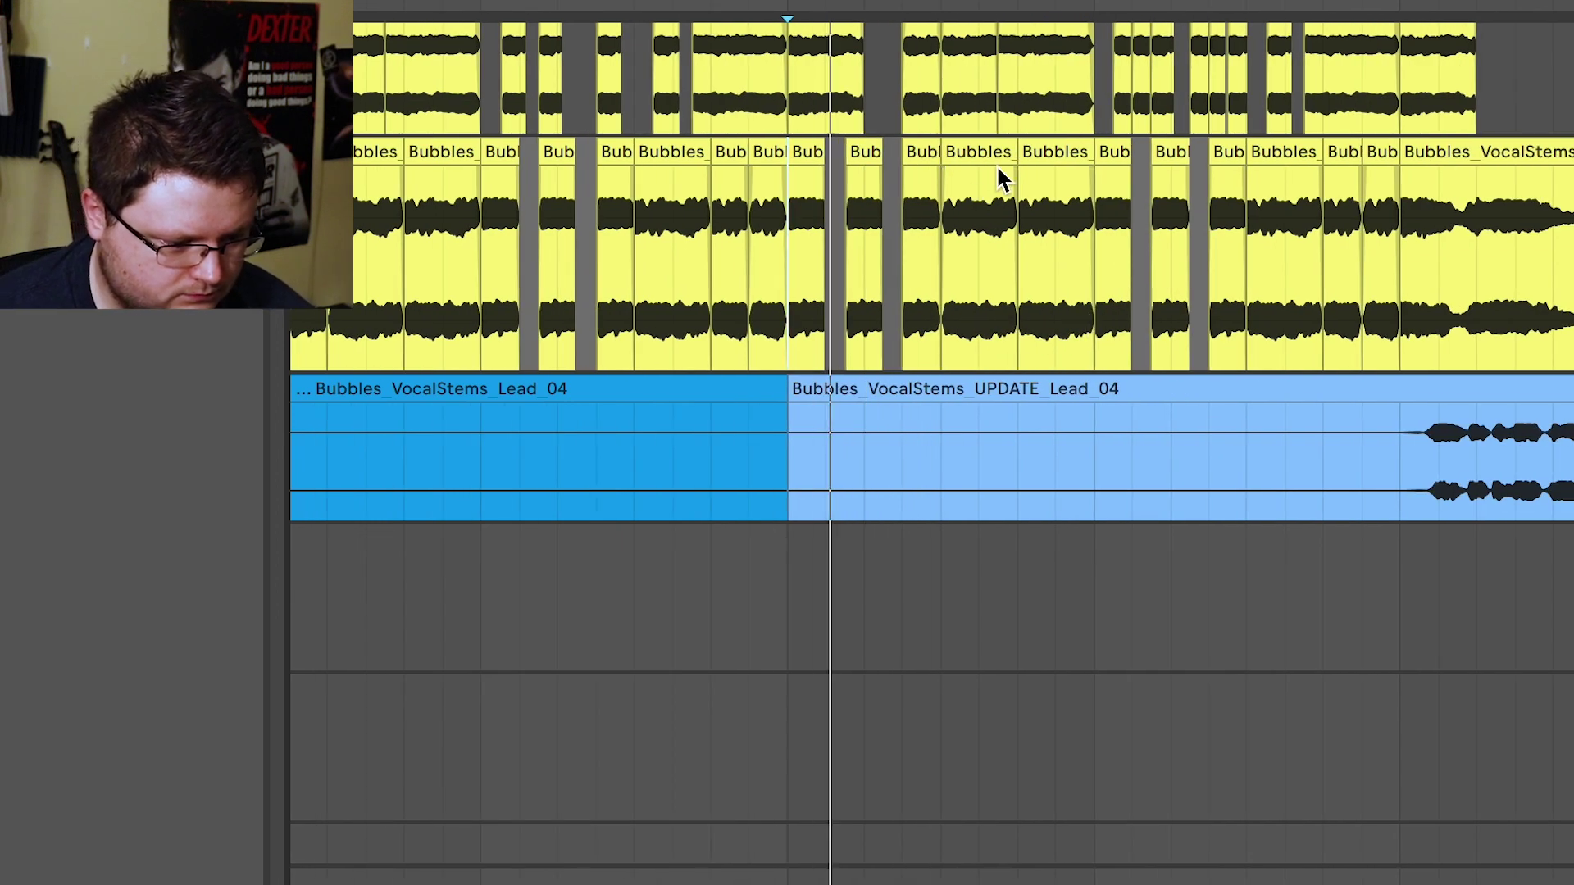
{"action": "key", "text": "space"}
{"action": "scroll", "coordinate": [988, 182], "scroll_direction": "up", "scroll_amount": 4}
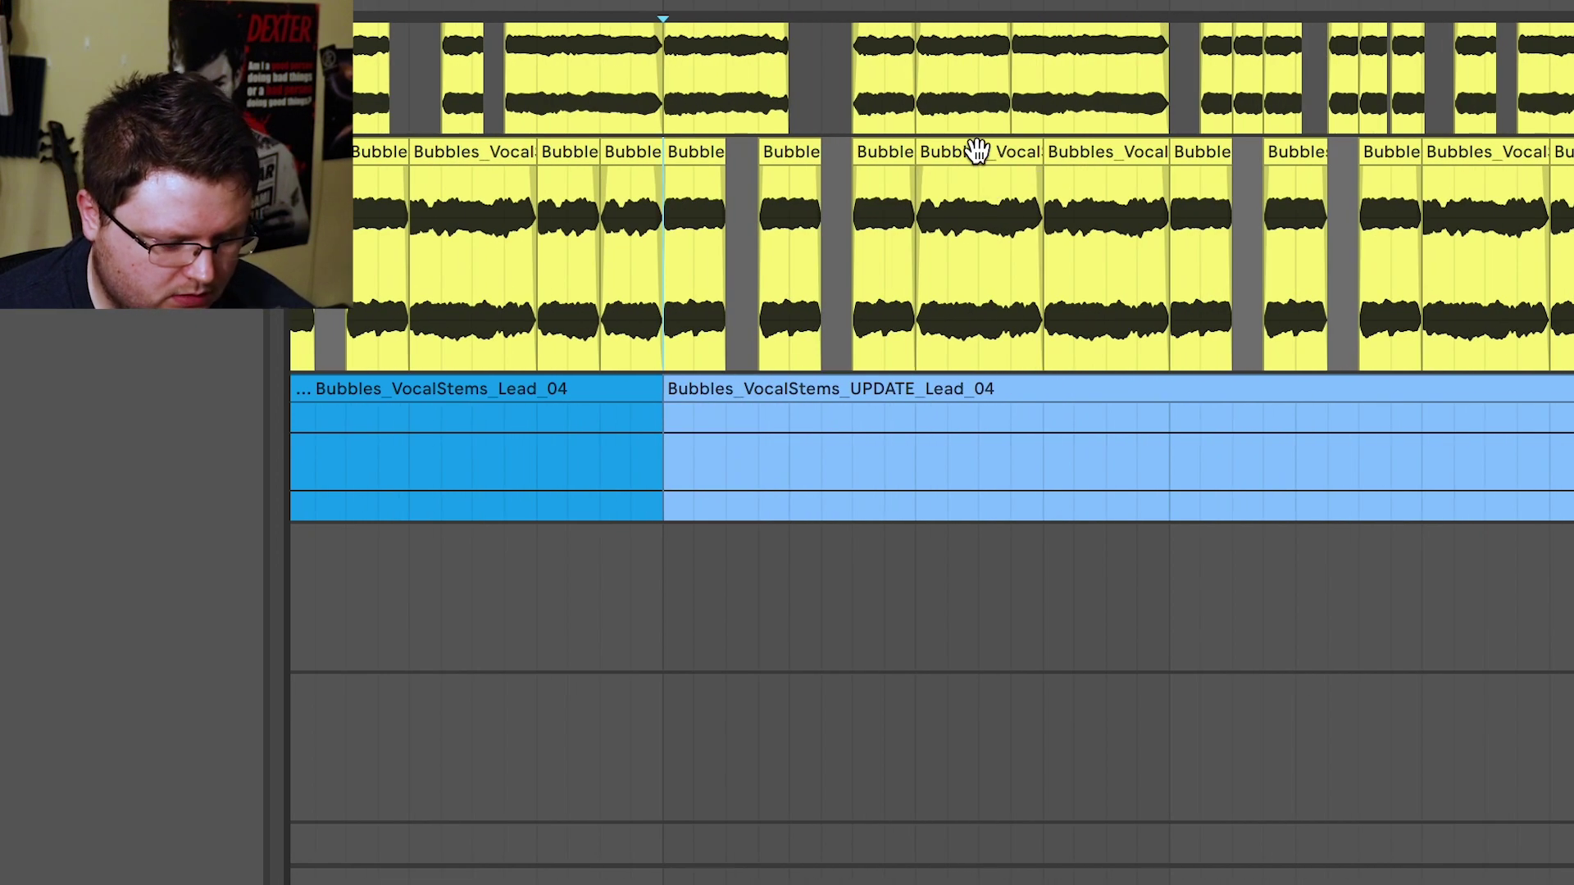
{"action": "left_click", "coordinate": [977, 150]}
{"action": "key", "text": "Delete"}
Audition the next long slice repeatedly from its start at 0:16.2
{"action": "left_click", "coordinate": [1064, 144]}
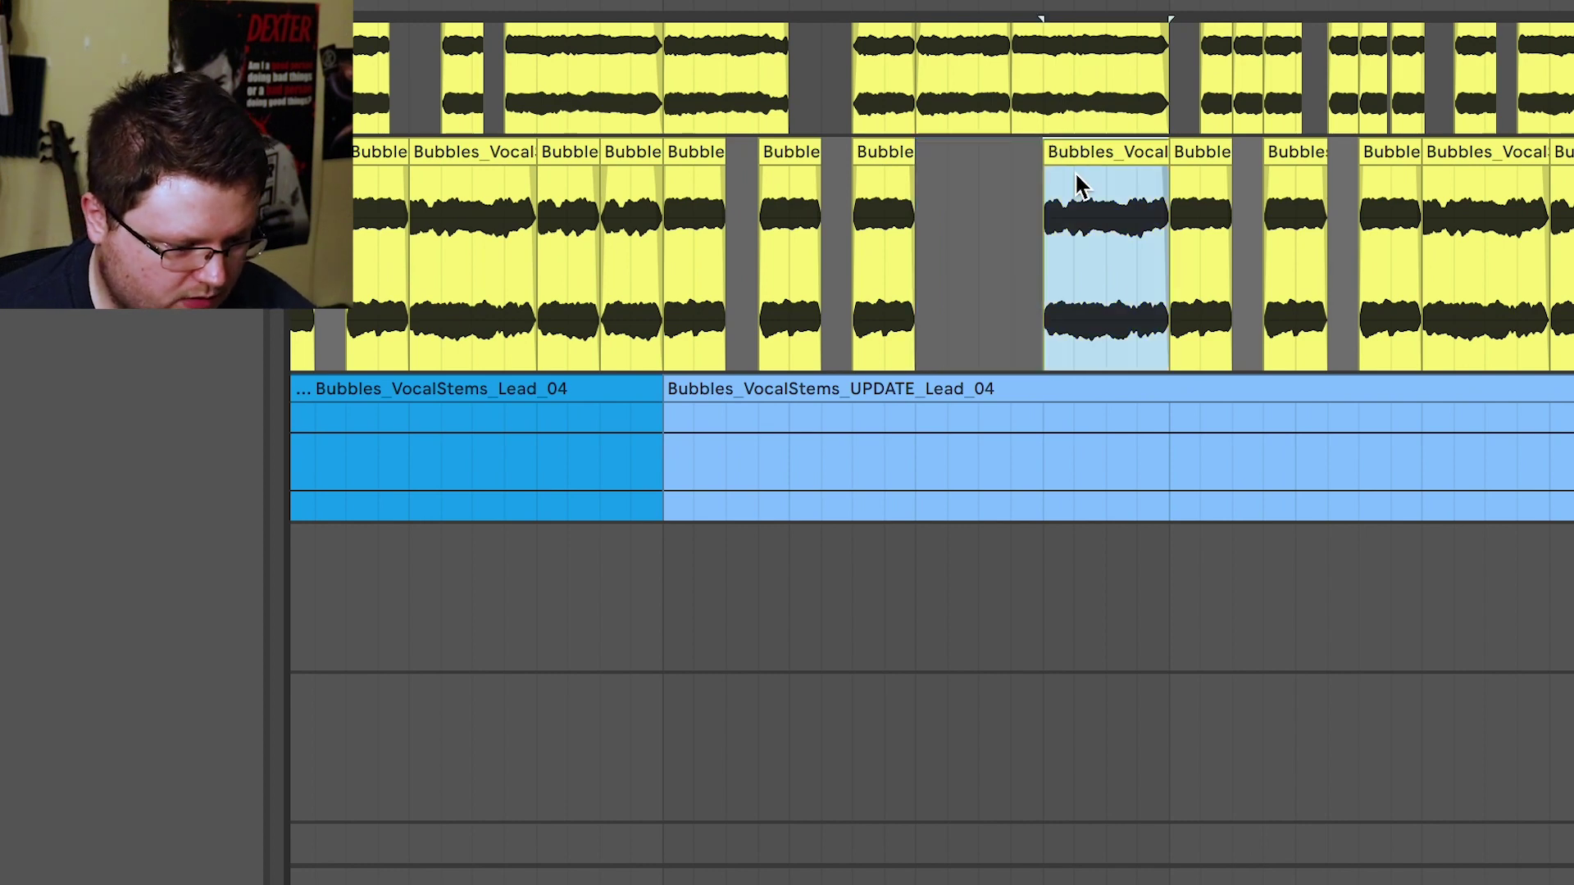
{"action": "left_click", "coordinate": [1031, 258]}
{"action": "key", "text": "space"}
{"action": "key", "text": "space"}
{"action": "key", "text": "space"}
{"action": "key", "text": "space"}
{"action": "left_click_drag", "start_coordinate": [1062, 277], "coordinate": [1086, 279]}
{"action": "key", "text": "space"}
{"action": "key", "text": "space"}
{"action": "key", "text": "space"}
{"action": "key", "text": "space"}
{"action": "left_click", "coordinate": [1053, 291]}
{"action": "key", "text": "space"}
{"action": "key", "text": "space"}
Shorten the long slice at 0:16.2 to about half its length and play it in context
{"action": "left_click_drag", "start_coordinate": [1163, 154], "coordinate": [836, 211]}
{"action": "left_click", "coordinate": [665, 271]}
{"action": "key", "text": "space"}
{"action": "left_click", "coordinate": [945, 169]}
{"action": "key", "text": "space"}
{"action": "left_click_drag", "start_coordinate": [958, 158], "coordinate": [1107, 187]}
{"action": "left_click", "coordinate": [1037, 281]}
{"action": "key", "text": "space"}
{"action": "key", "text": "space"}
{"action": "key", "text": "space"}
{"action": "key", "text": "space"}
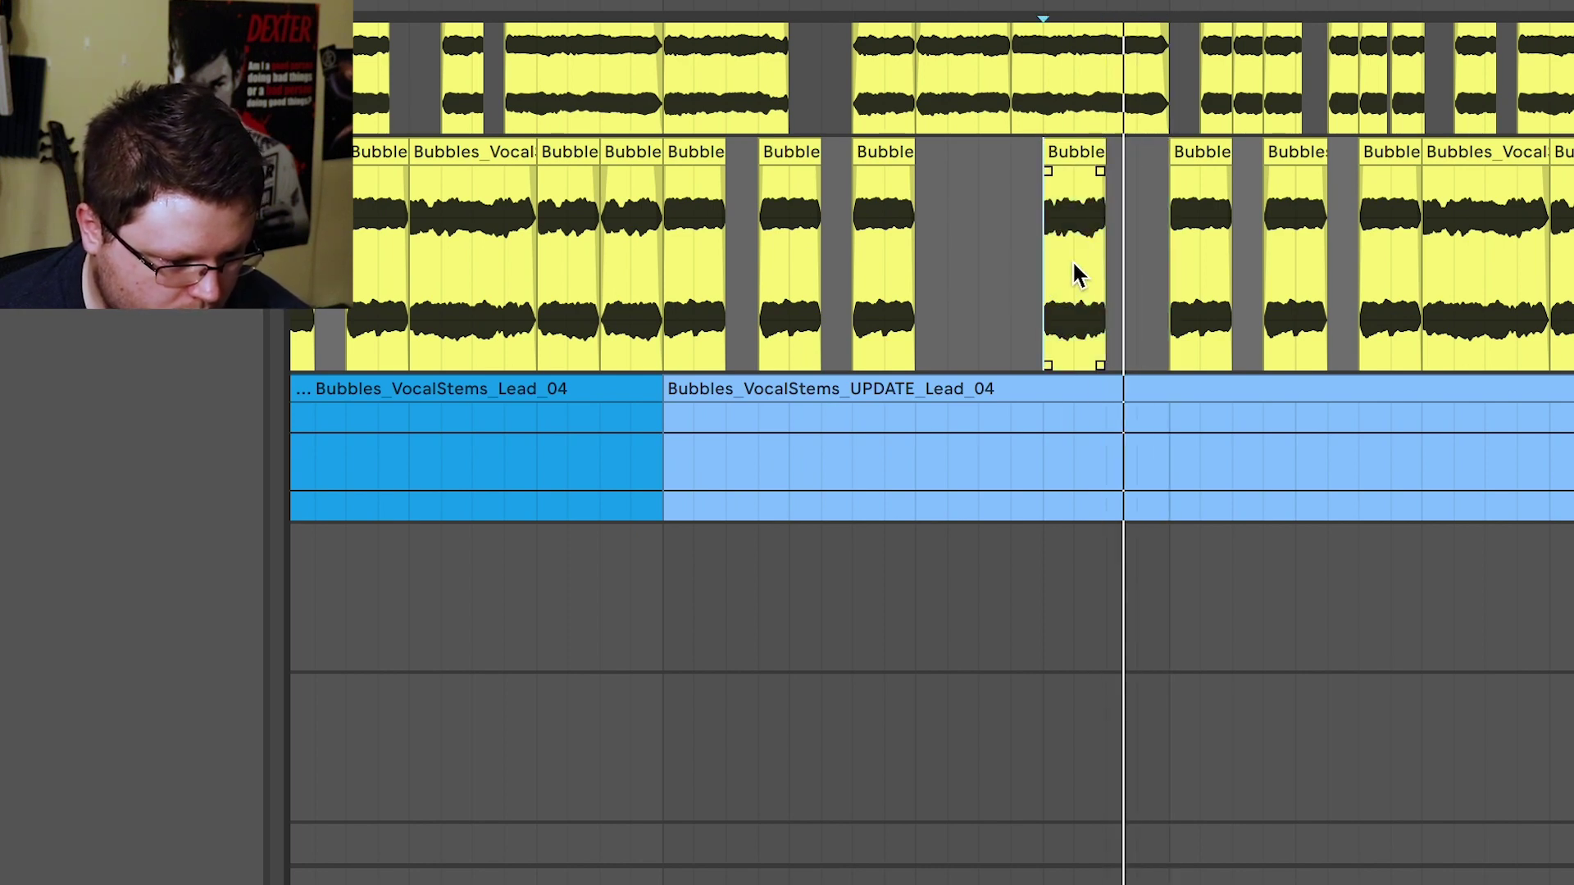
Move the shortened slice back to 0:15.6, lengthen it to about 0:16.05, and audition it
{"action": "left_click", "coordinate": [1070, 155]}
{"action": "mouse_move", "coordinate": [1070, 154]}
{"action": "left_mouse_down"}
{"action": "mouse_move", "coordinate": [958, 174]}
{"action": "mouse_move", "coordinate": [1105, 155]}
{"action": "mouse_move", "coordinate": [1014, 168]}
{"action": "left_mouse_up"}
{"action": "left_click", "coordinate": [925, 250]}
{"action": "key", "text": "space"}
{"action": "key", "text": "space"}
{"action": "key", "text": "space"}
{"action": "key", "text": "space"}
{"action": "key", "text": "space"}
{"action": "key", "text": "space"}
{"action": "key", "text": "space"}
{"action": "key", "text": "space"}
{"action": "key", "text": "space"}
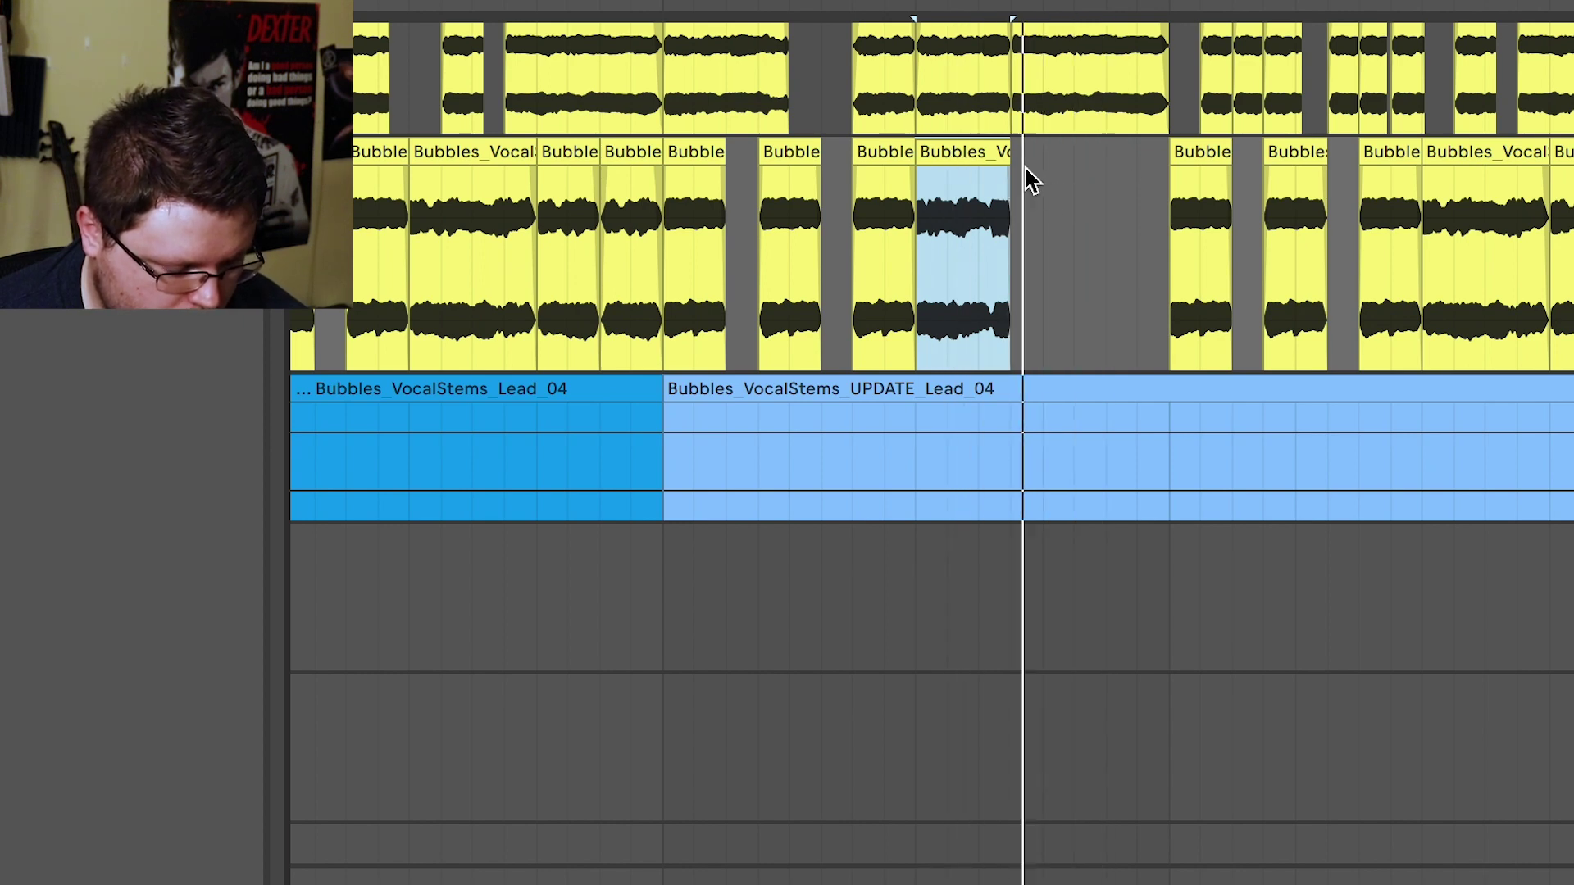
{"action": "key", "text": "space"}
Play the duplicate from 0:14.4, extend the slice at 0:15.6 to end at 0:16.2, and play it again
{"action": "left_click", "coordinate": [667, 261]}
{"action": "key", "text": "space"}
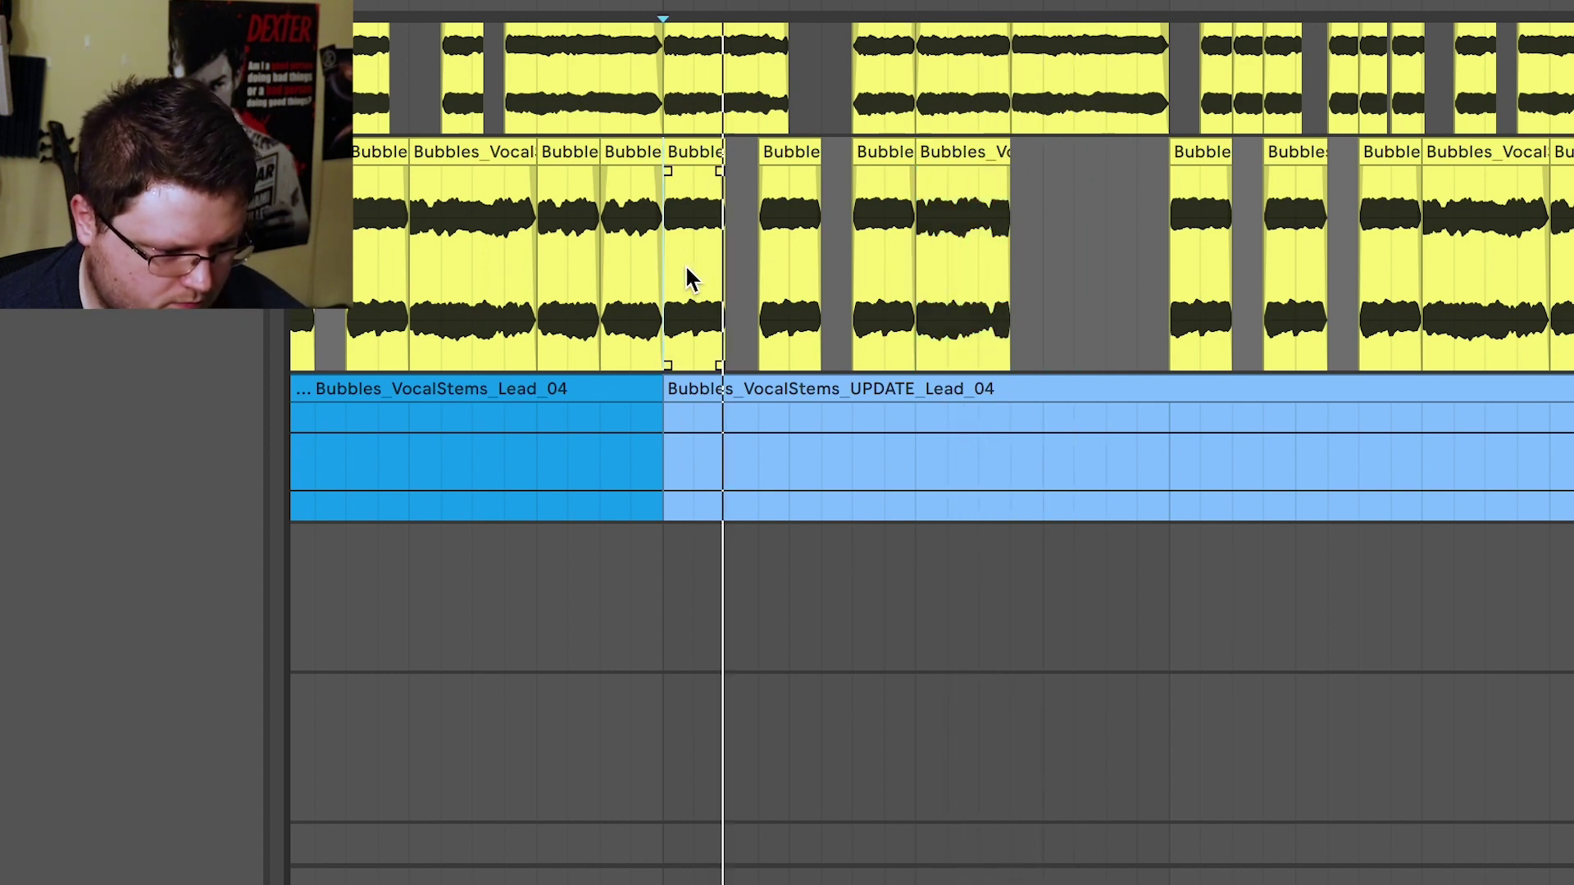
{"action": "key", "text": "space"}
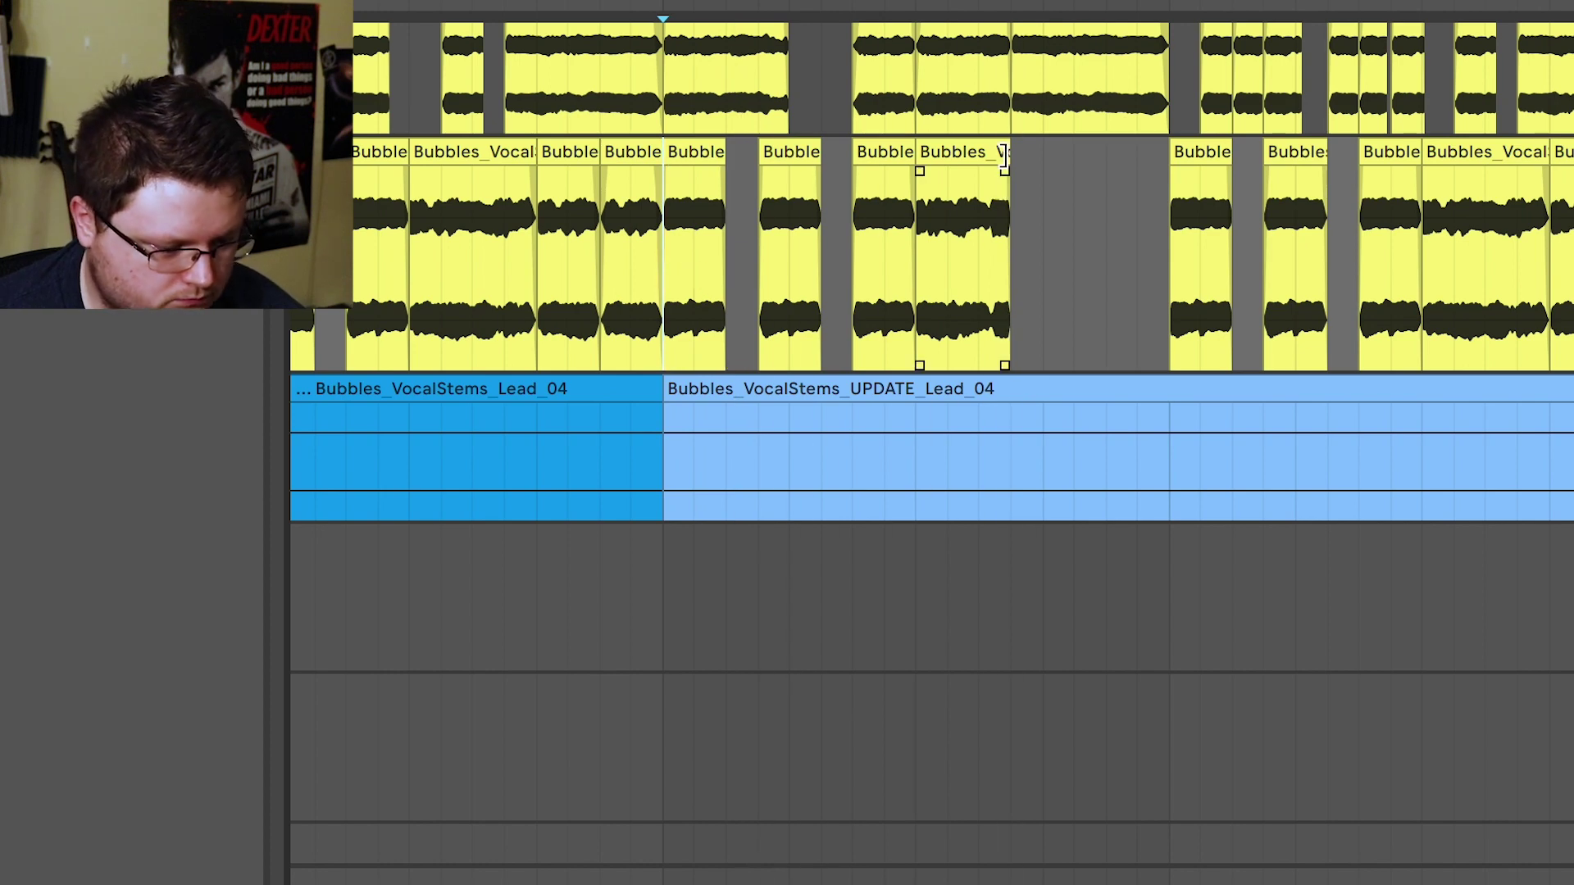
{"action": "left_click_drag", "start_coordinate": [1012, 163], "coordinate": [1043, 160]}
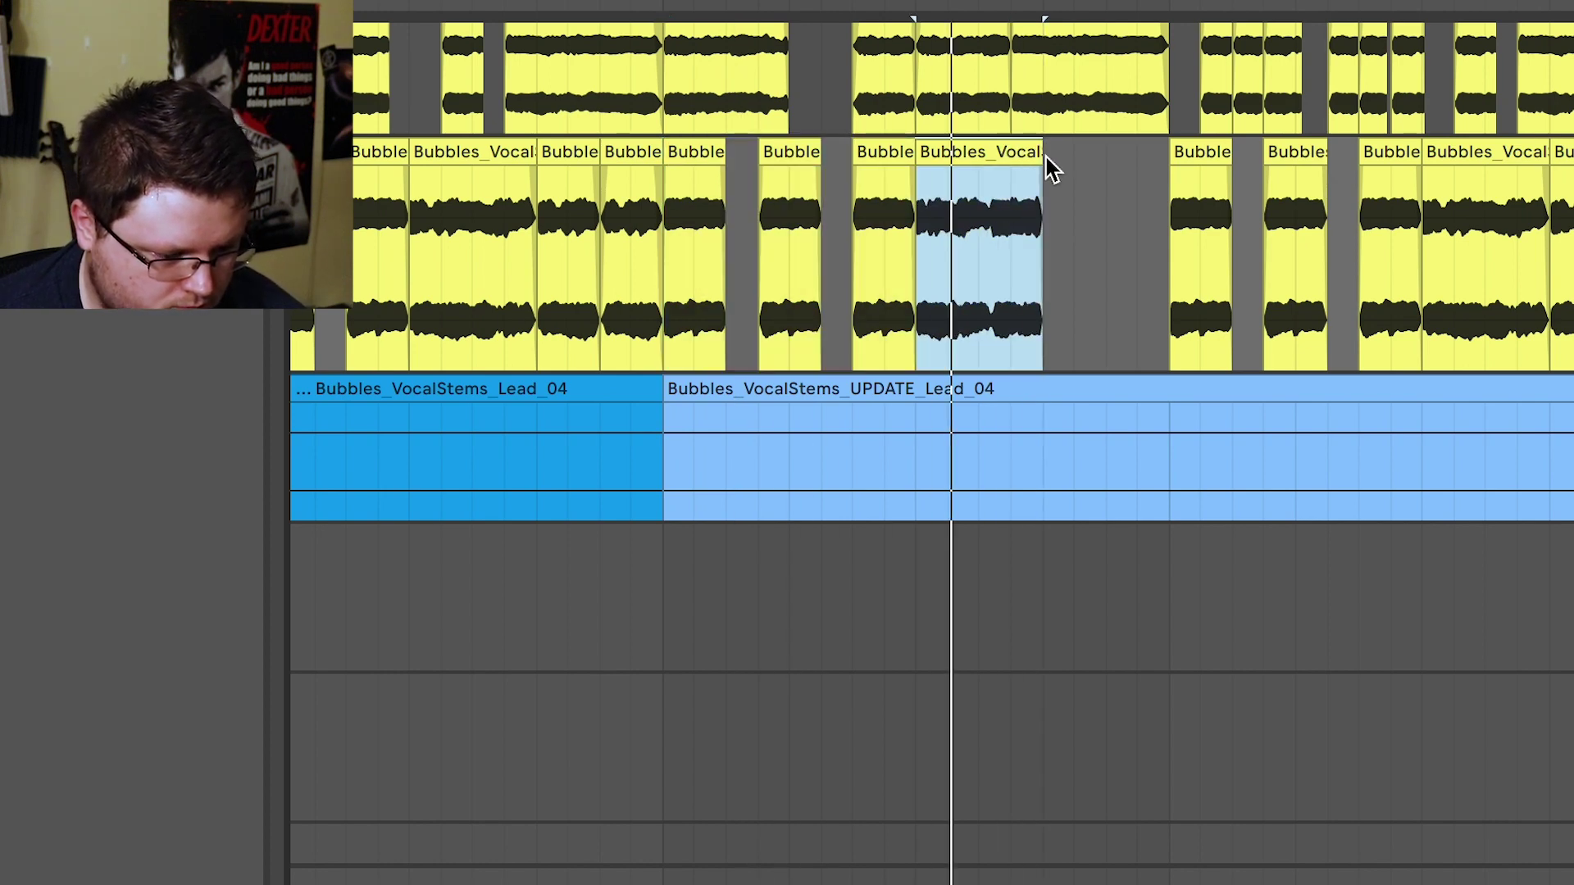
{"action": "key", "text": "space"}
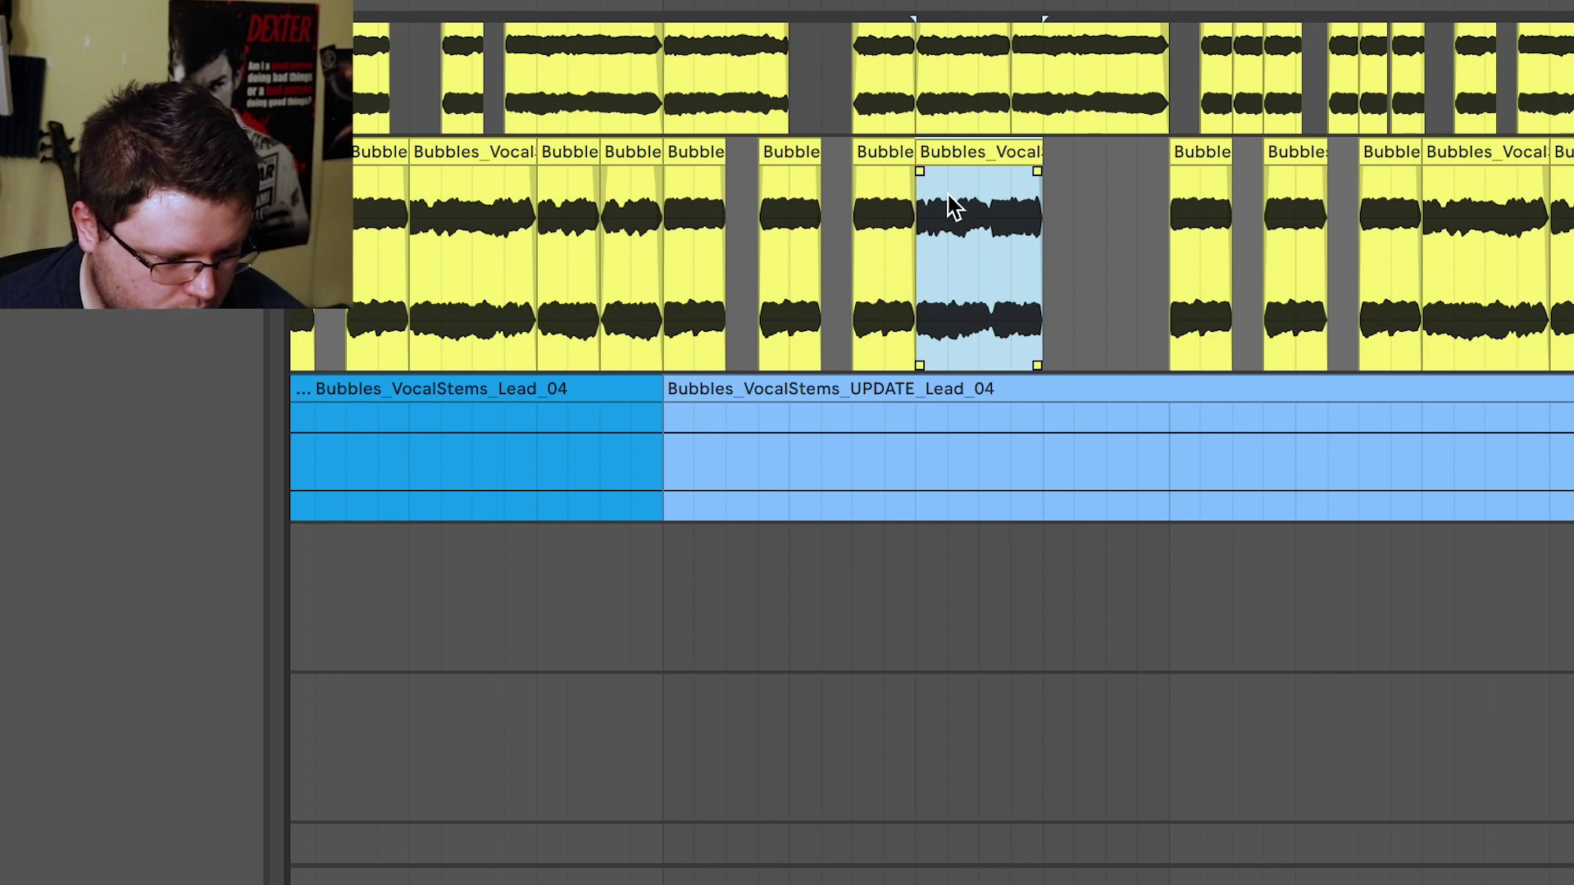
{"action": "key", "text": "space"}
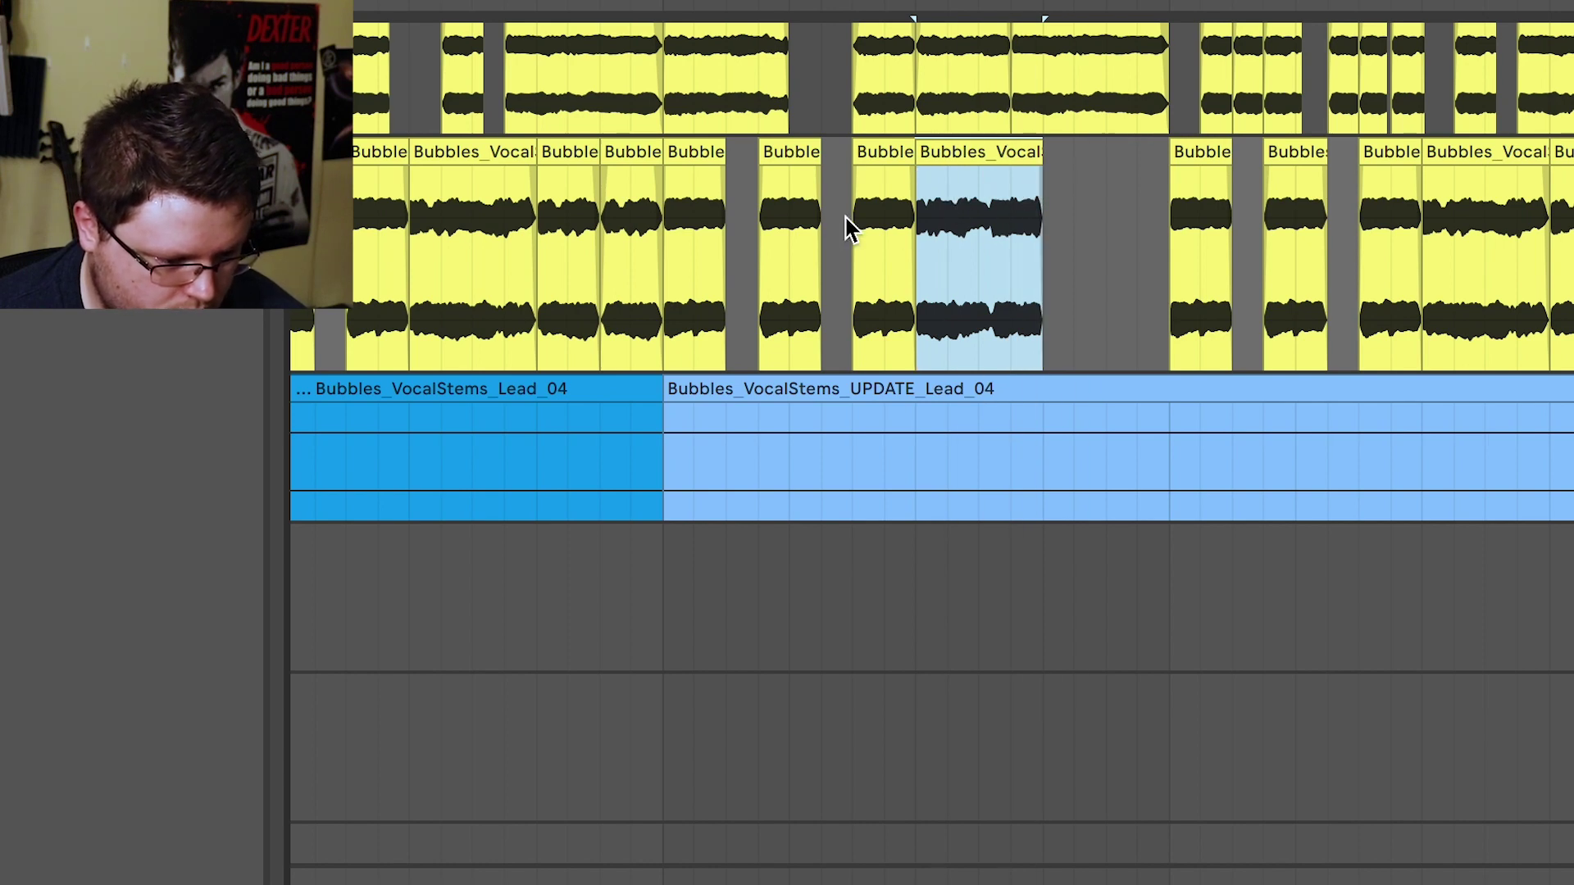
{"action": "scroll", "coordinate": [1088, 233], "scroll_direction": "right", "scroll_amount": 3}
{"action": "left_click", "coordinate": [1033, 264]}
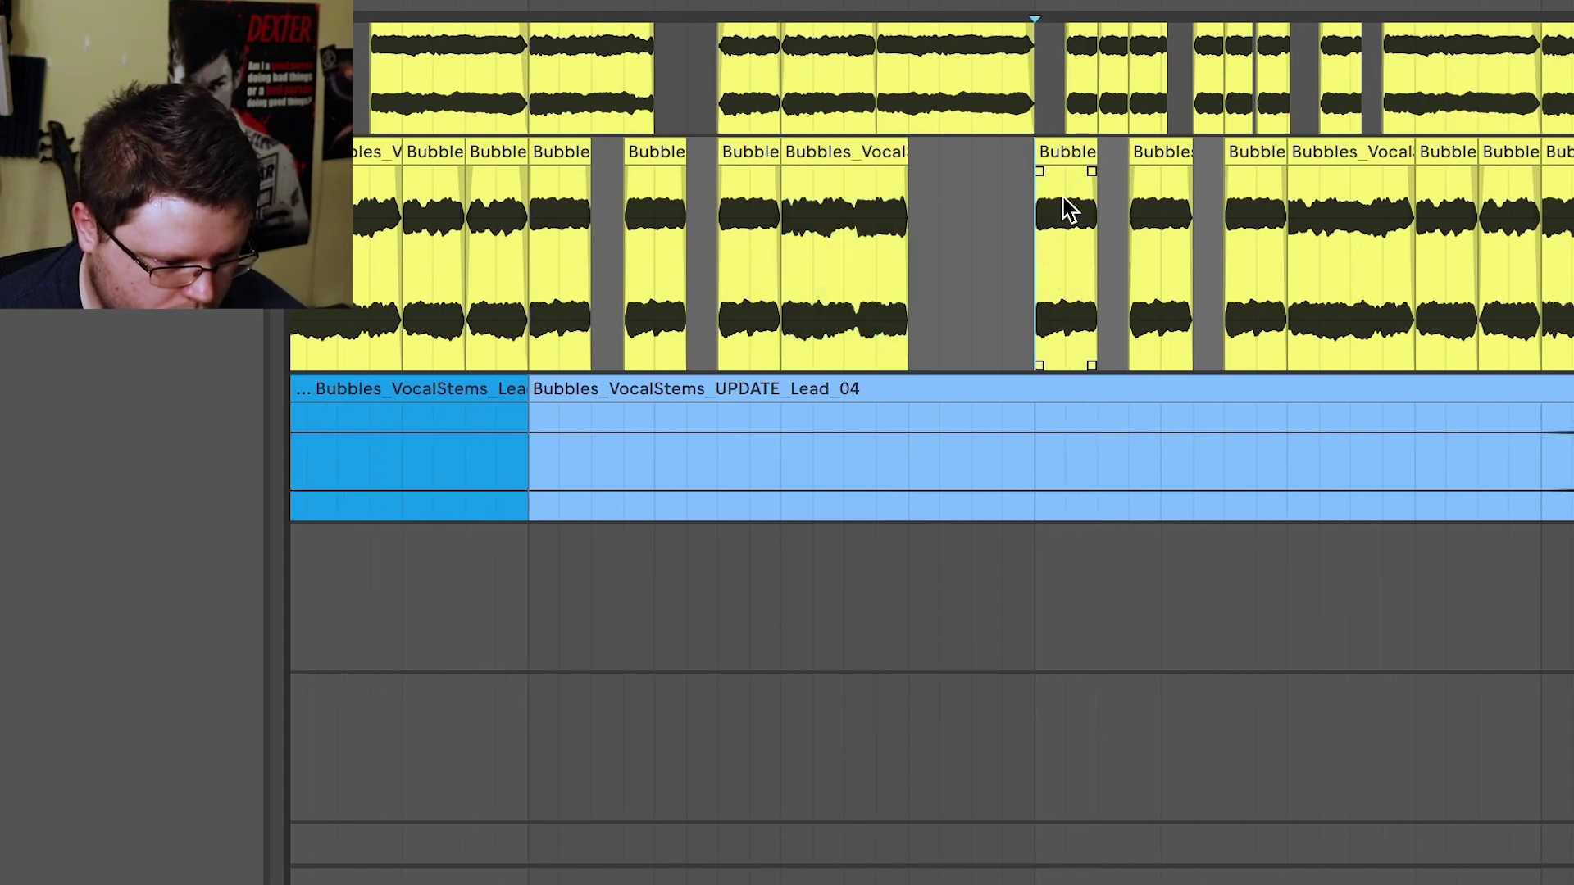
{"action": "left_click", "coordinate": [904, 243]}
{"action": "left_click", "coordinate": [787, 267]}
{"action": "key", "text": "space"}
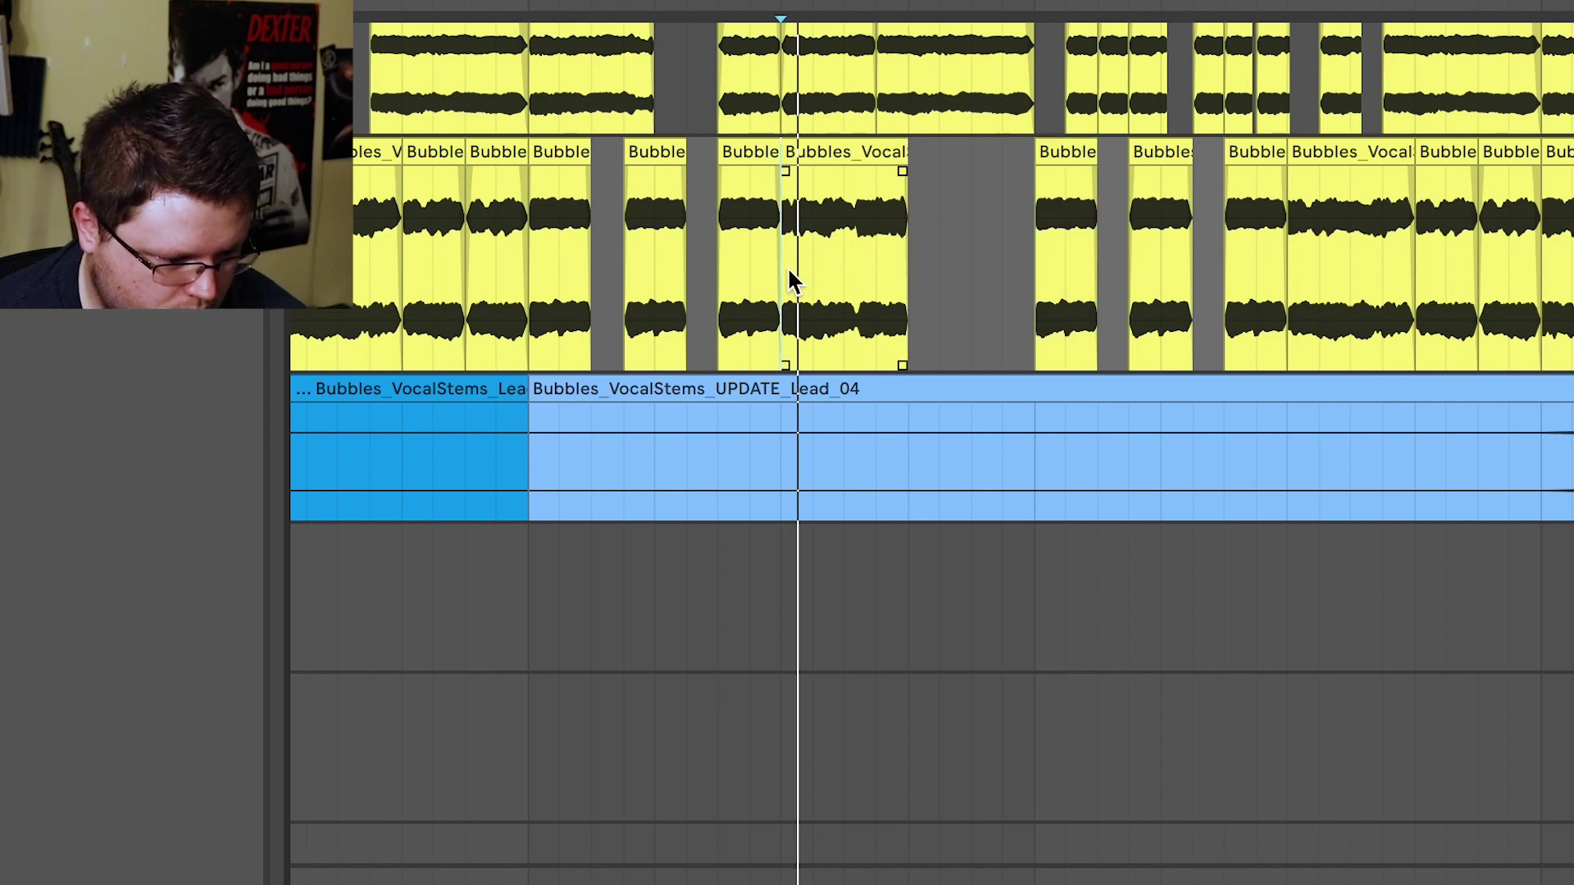
{"action": "key", "text": "space"}
Paste a short slice at 0:16.2, set its transposition to 16 st, and play from 0:15.6
{"action": "left_click", "coordinate": [908, 246]}
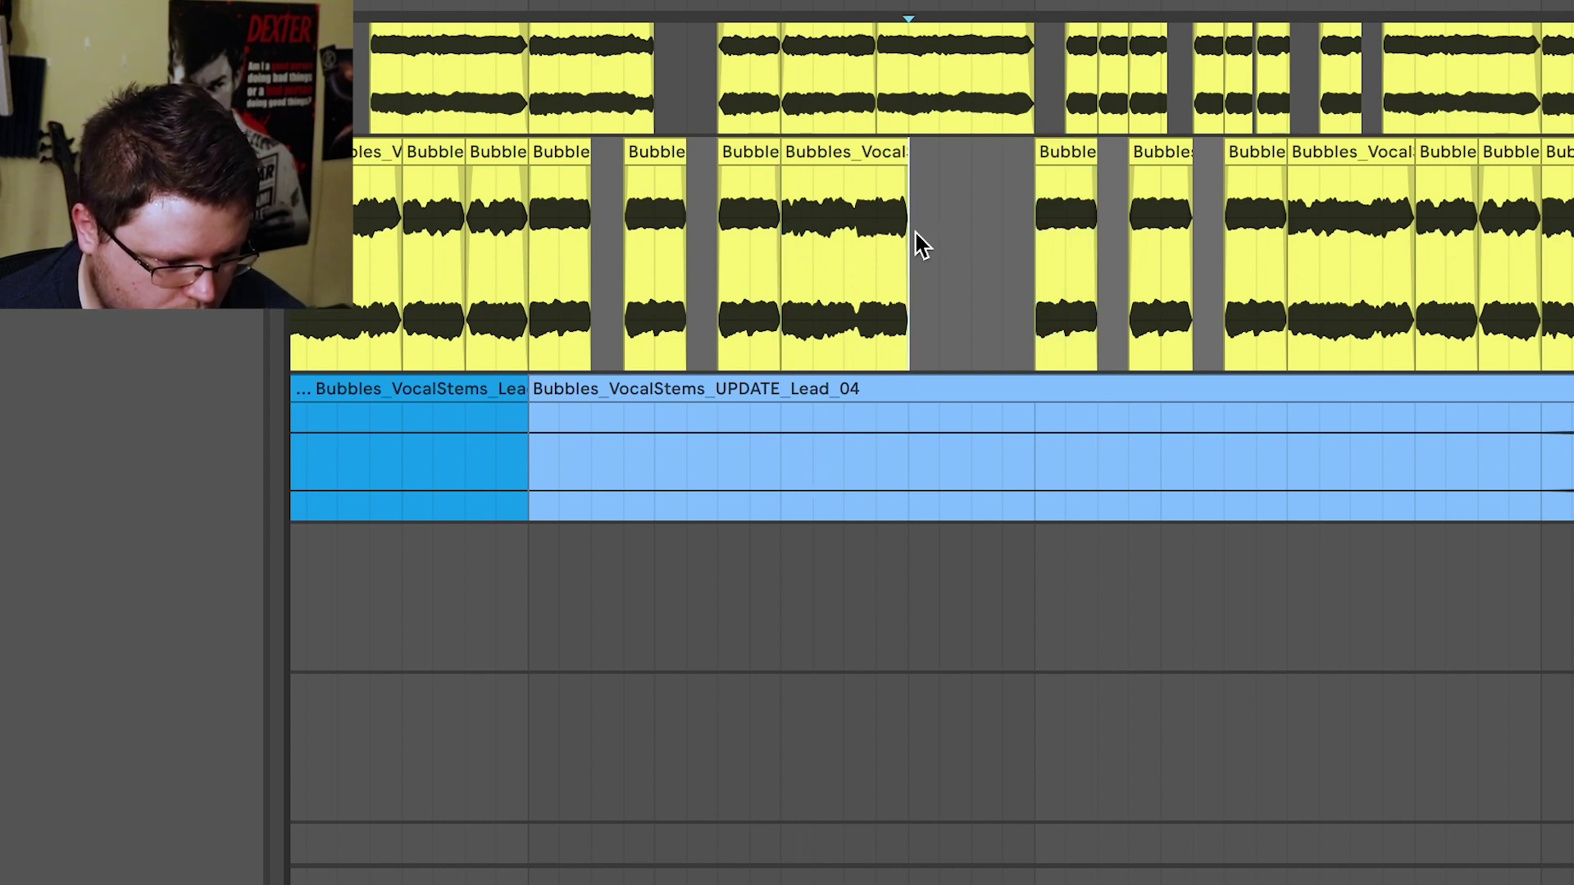
{"action": "key", "text": "ctrl+v"}
{"action": "double_click", "coordinate": [964, 170]}
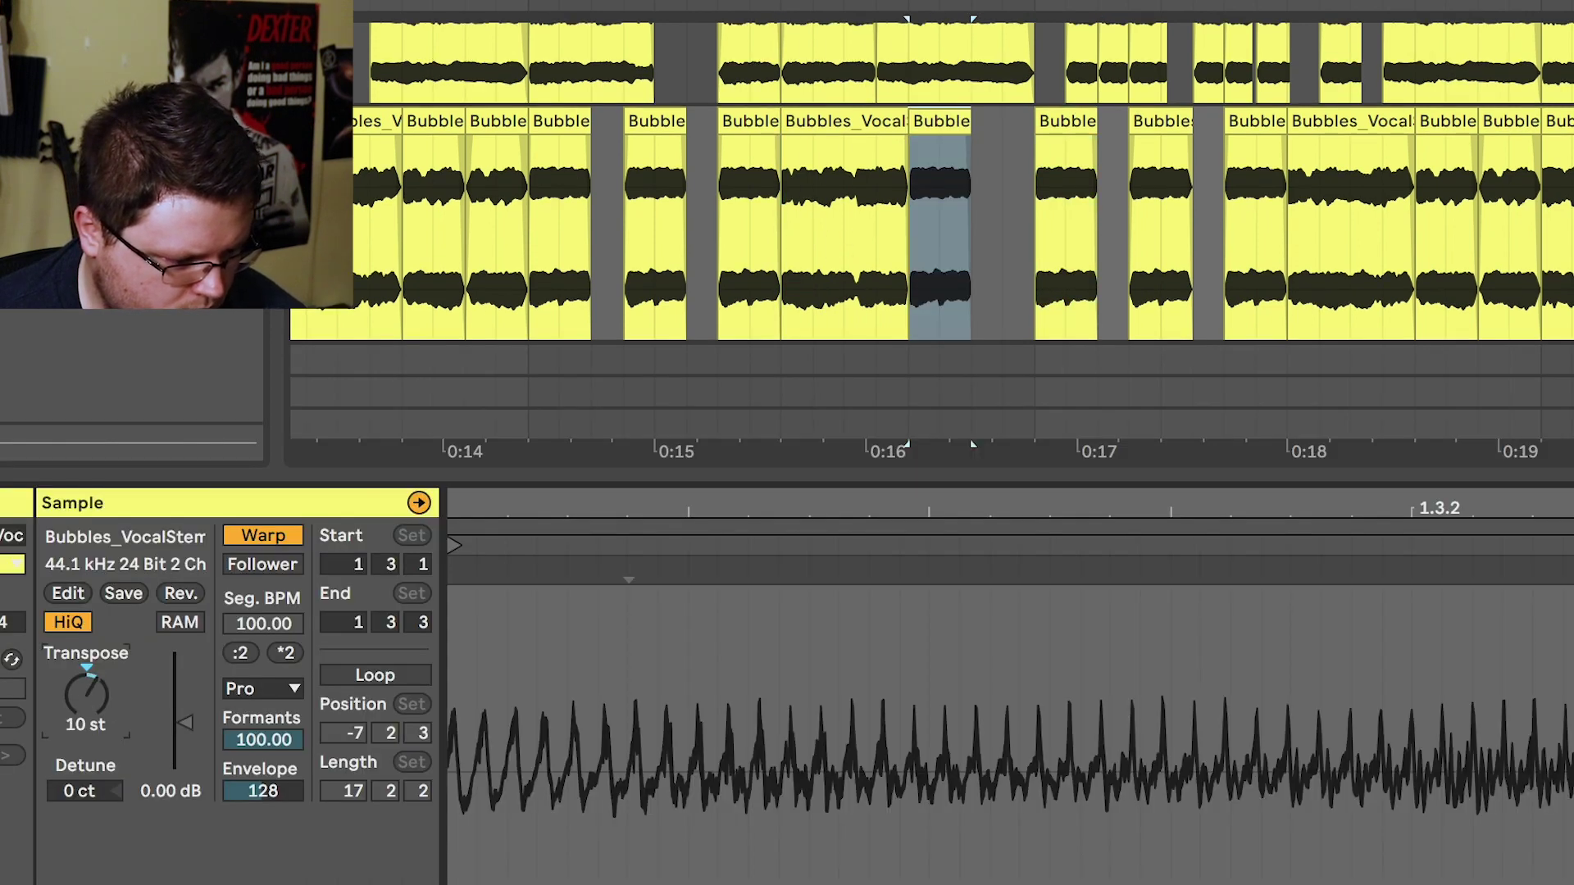
{"action": "key", "text": "space"}
{"action": "key", "text": "space"}
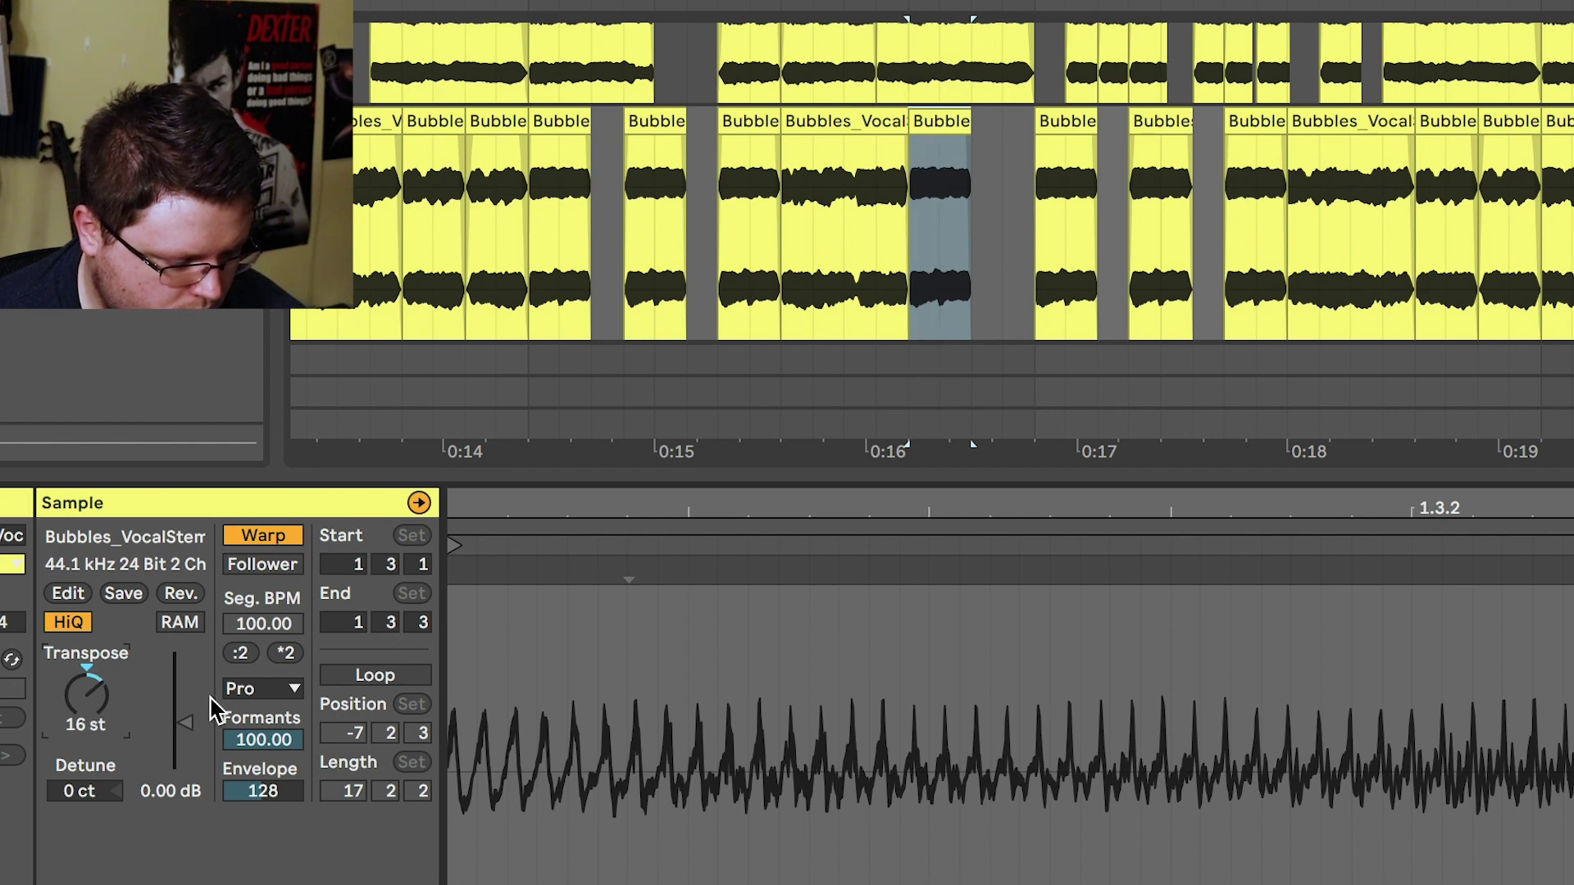
{"action": "left_click", "coordinate": [777, 299]}
{"action": "key", "text": "space"}
{"action": "key", "text": "space"}
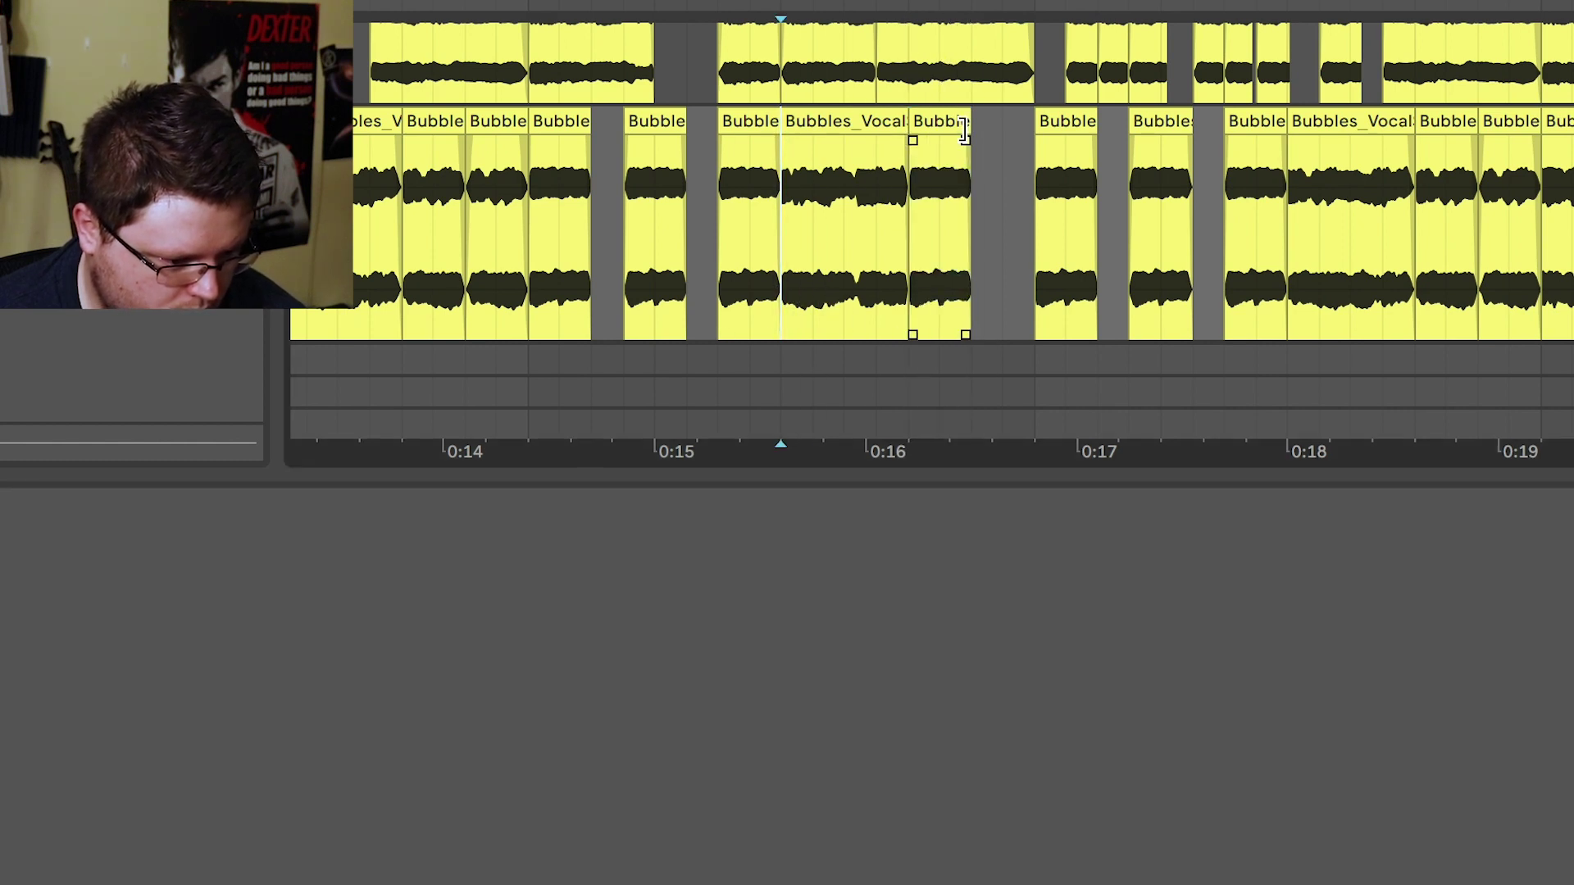
Stretch the pasted slice to end at 0:16.8 and lower its Formants to 58.59
{"action": "left_click", "coordinate": [961, 125], "text": "shift"}
{"action": "left_click_drag", "start_coordinate": [962, 124], "coordinate": [1035, 125]}
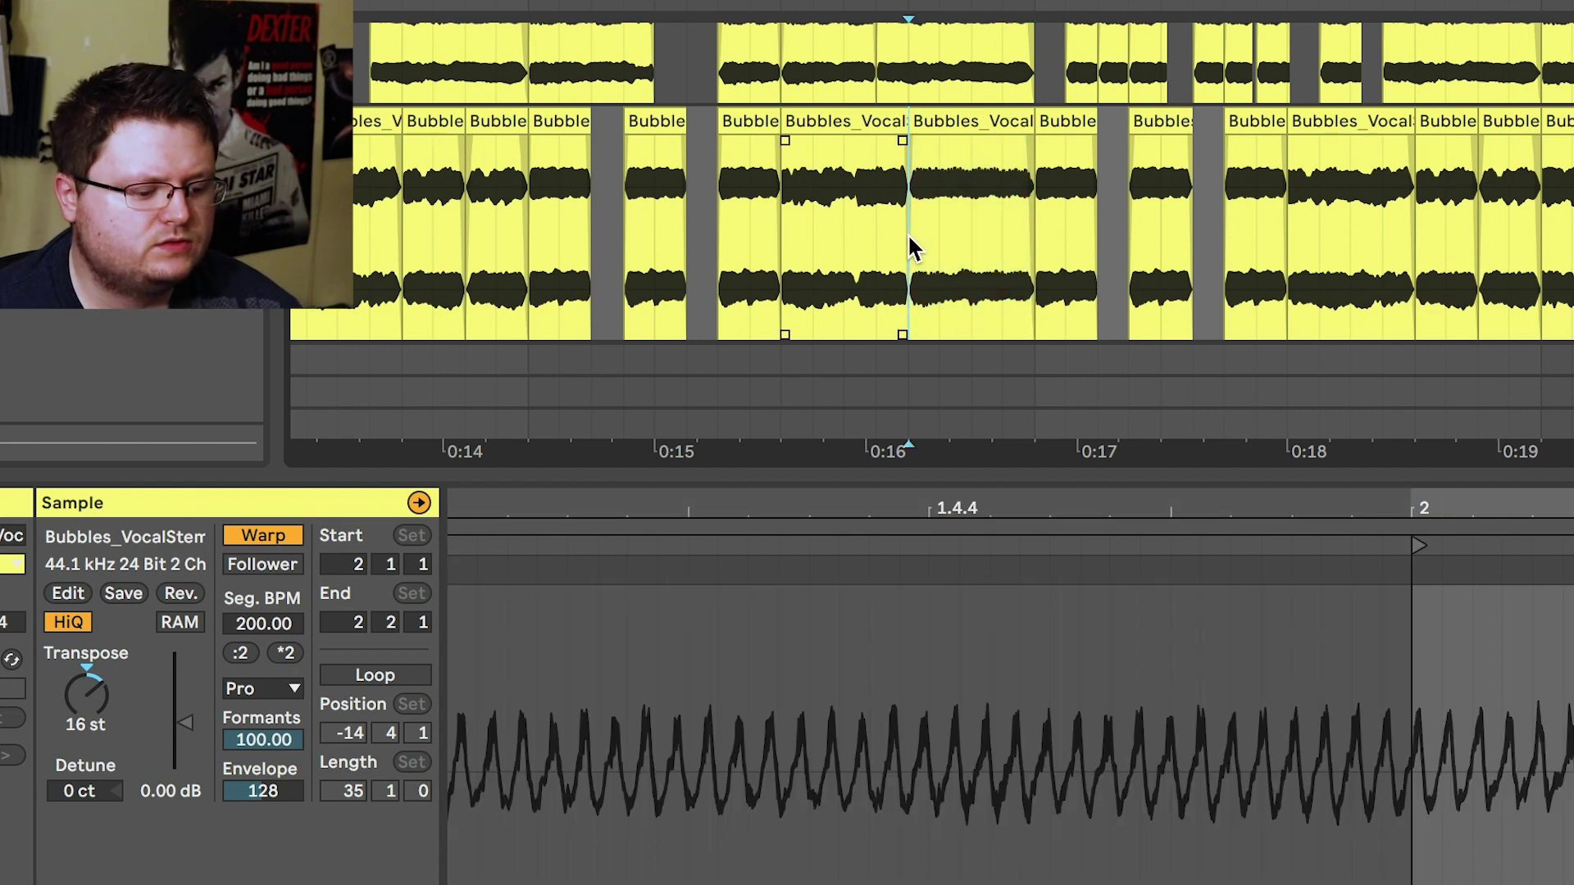
{"action": "left_click_drag", "start_coordinate": [263, 739], "coordinate": [263, 758]}
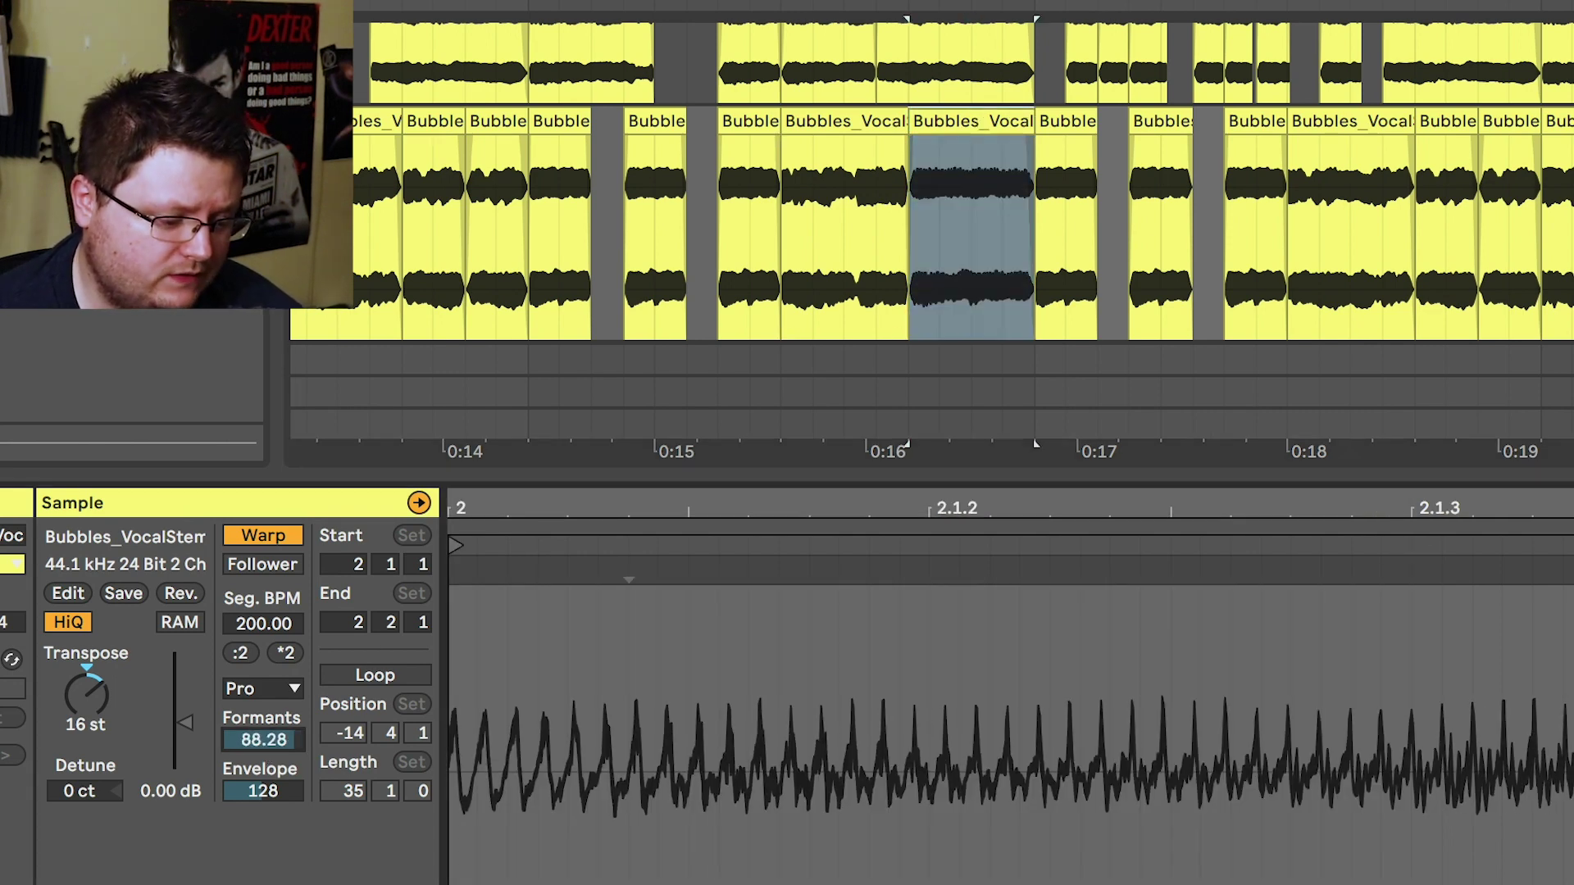
{"action": "key", "text": "space"}
{"action": "key", "text": "space"}
{"action": "left_click", "coordinate": [727, 264]}
{"action": "key", "text": "space"}
{"action": "left_click", "coordinate": [955, 164]}
{"action": "key", "text": "plus"}
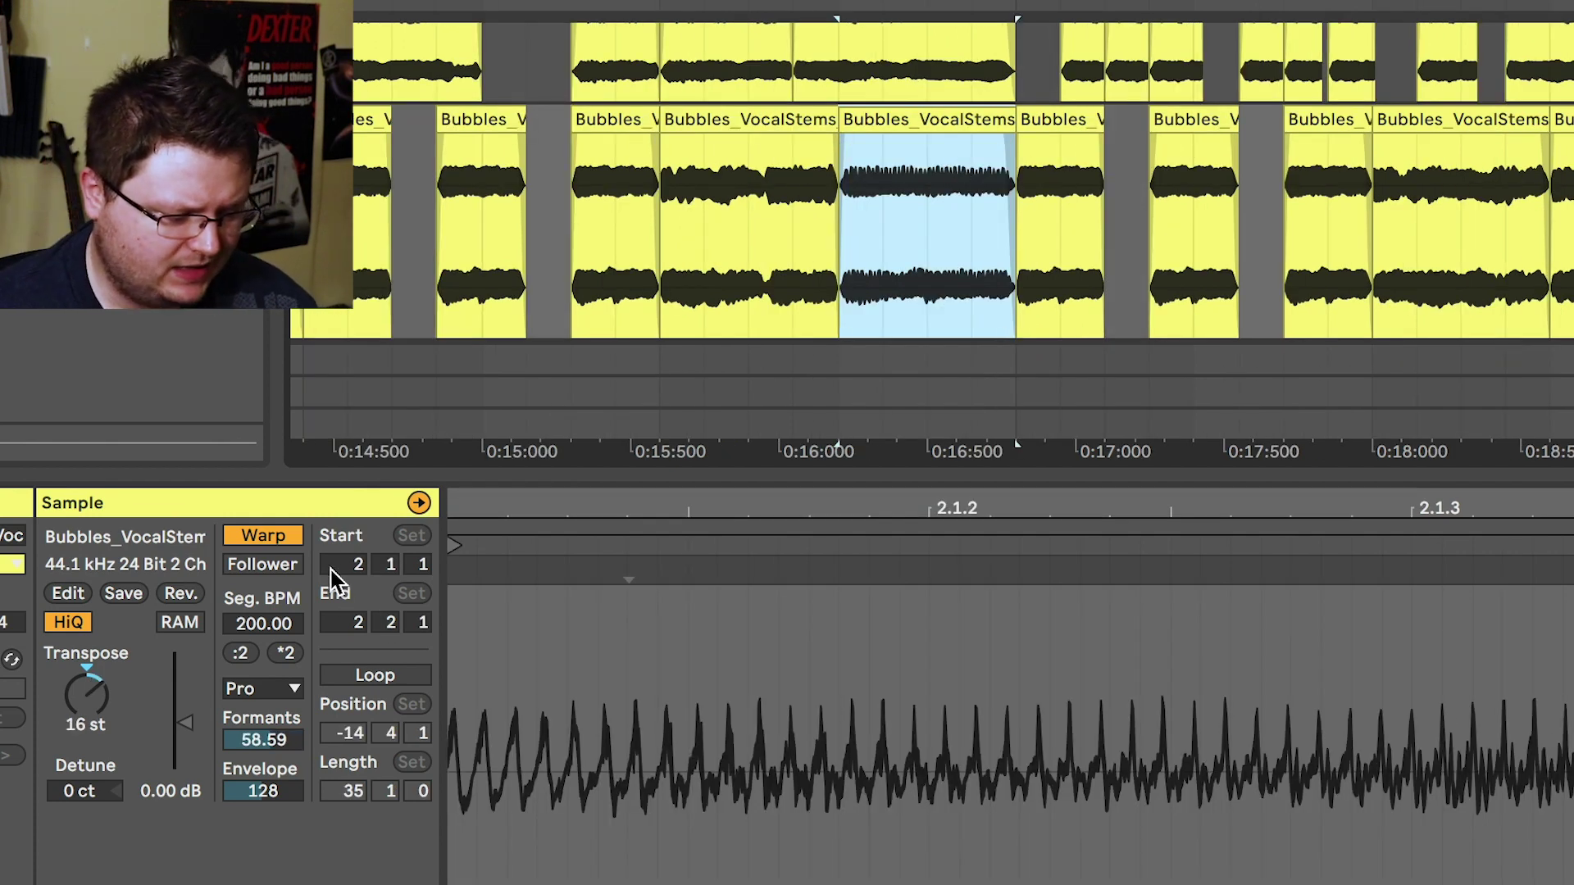
Draw a clip transposition envelope that drops the second half of the slice at 0:16.2 to -2 st, and play it
{"action": "left_click", "coordinate": [4, 881]}
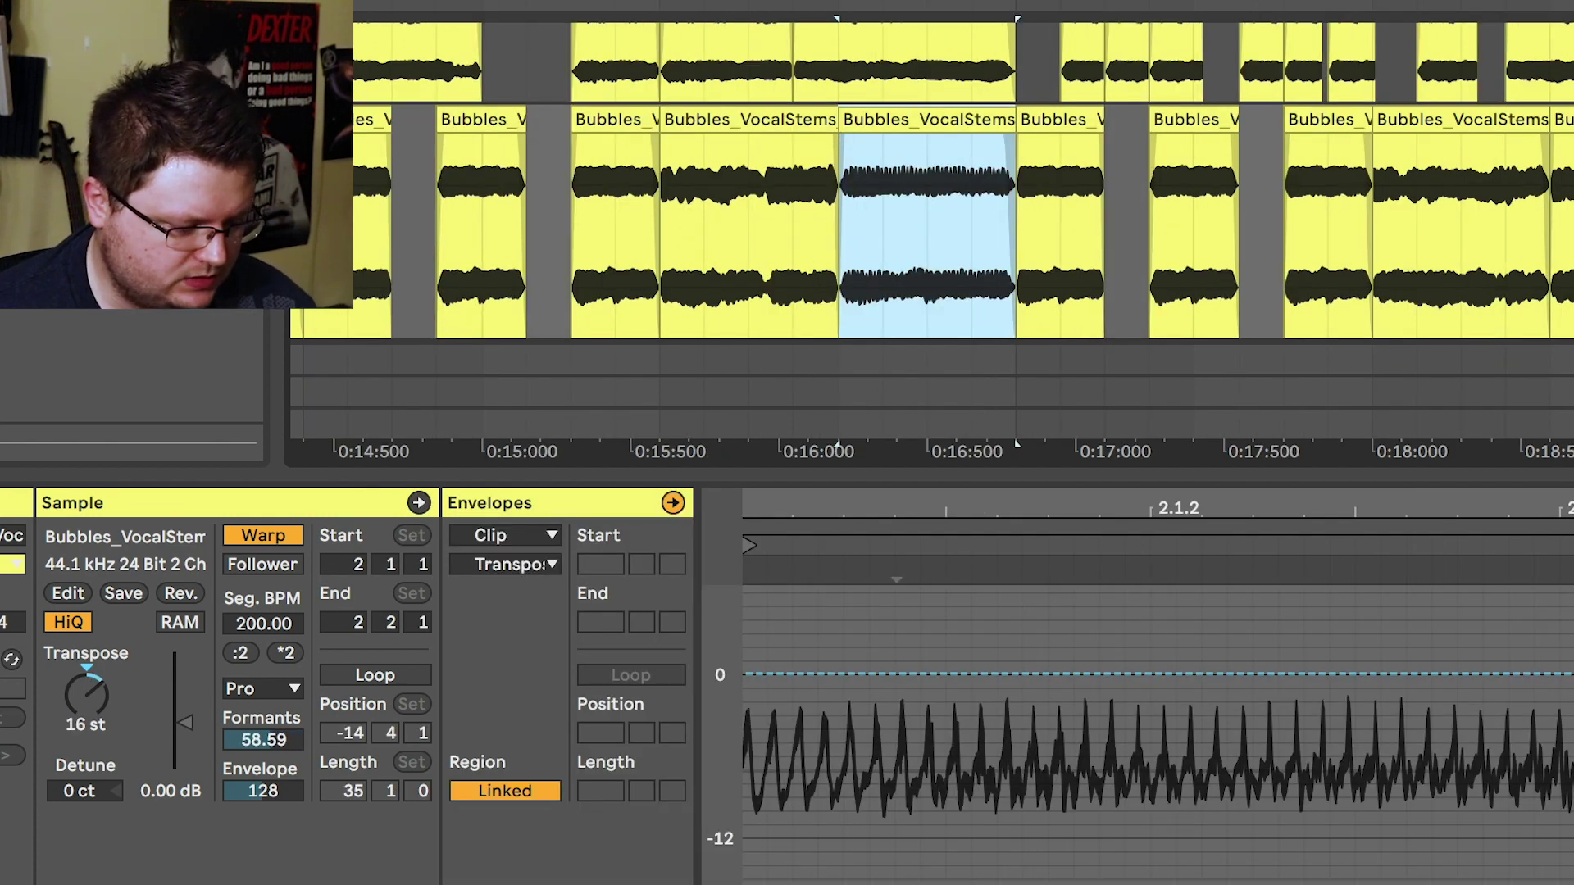
{"action": "left_click", "coordinate": [537, 537]}
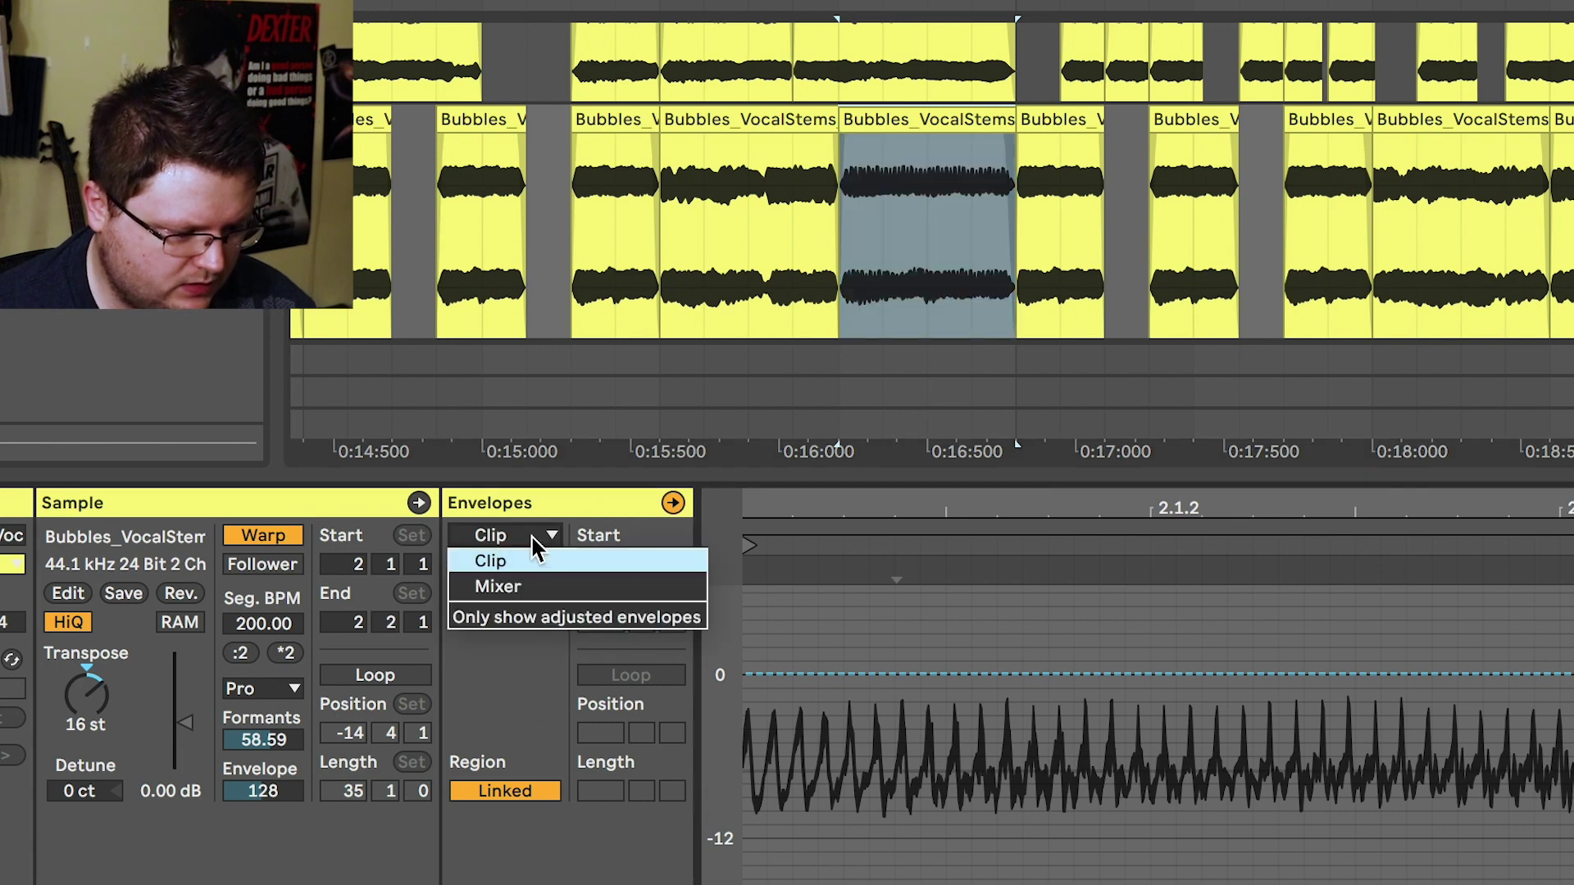
{"action": "left_click", "coordinate": [535, 559]}
{"action": "left_click", "coordinate": [533, 565]}
{"action": "left_click", "coordinate": [527, 615]}
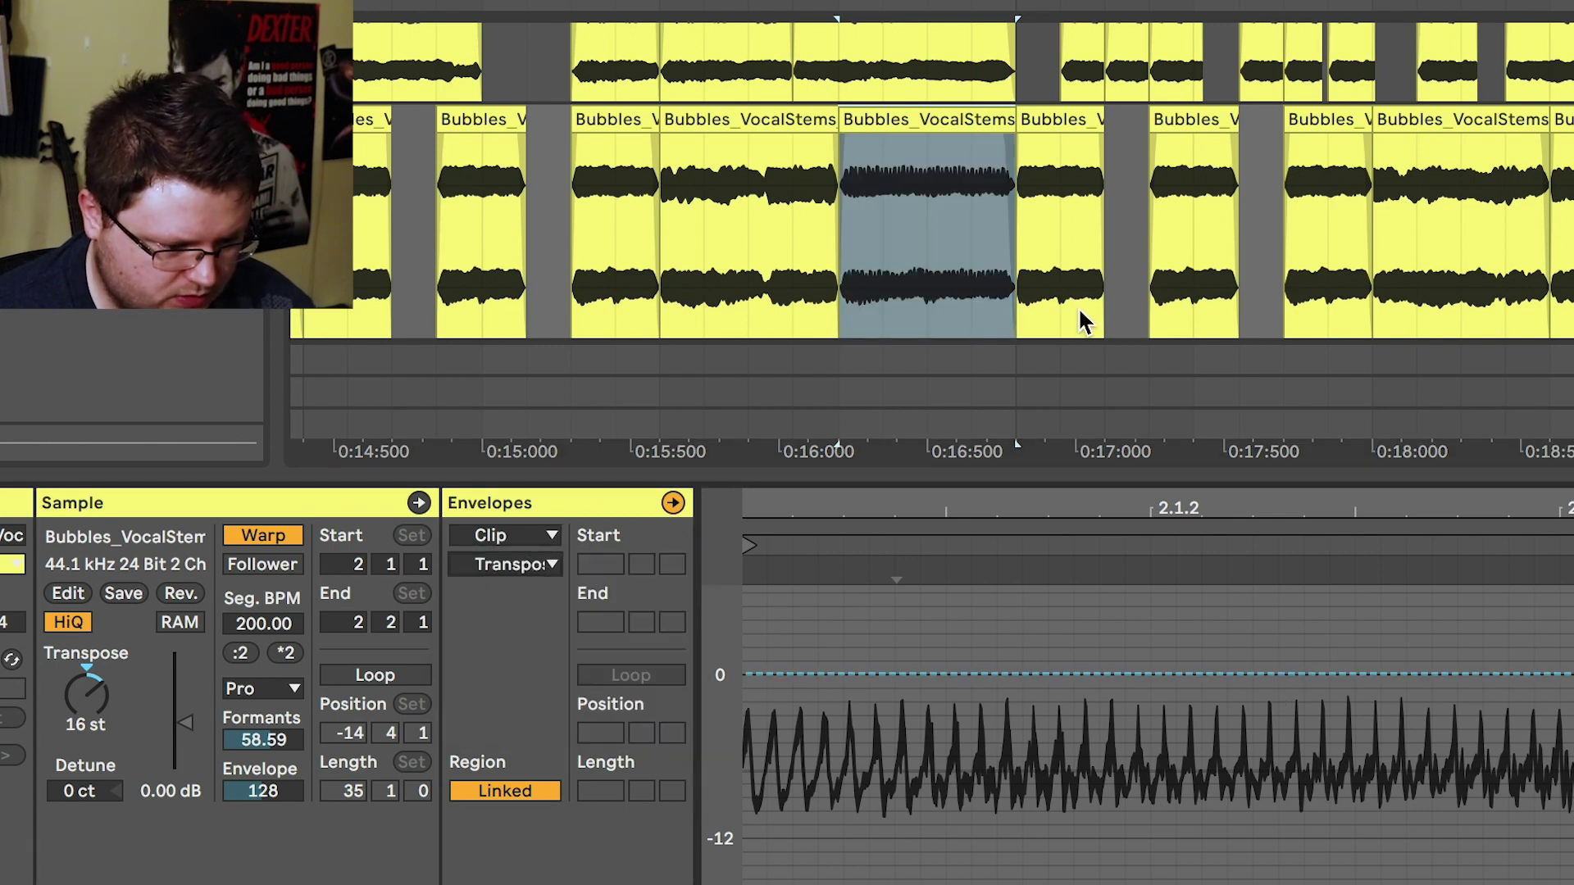
{"action": "left_click", "coordinate": [918, 242]}
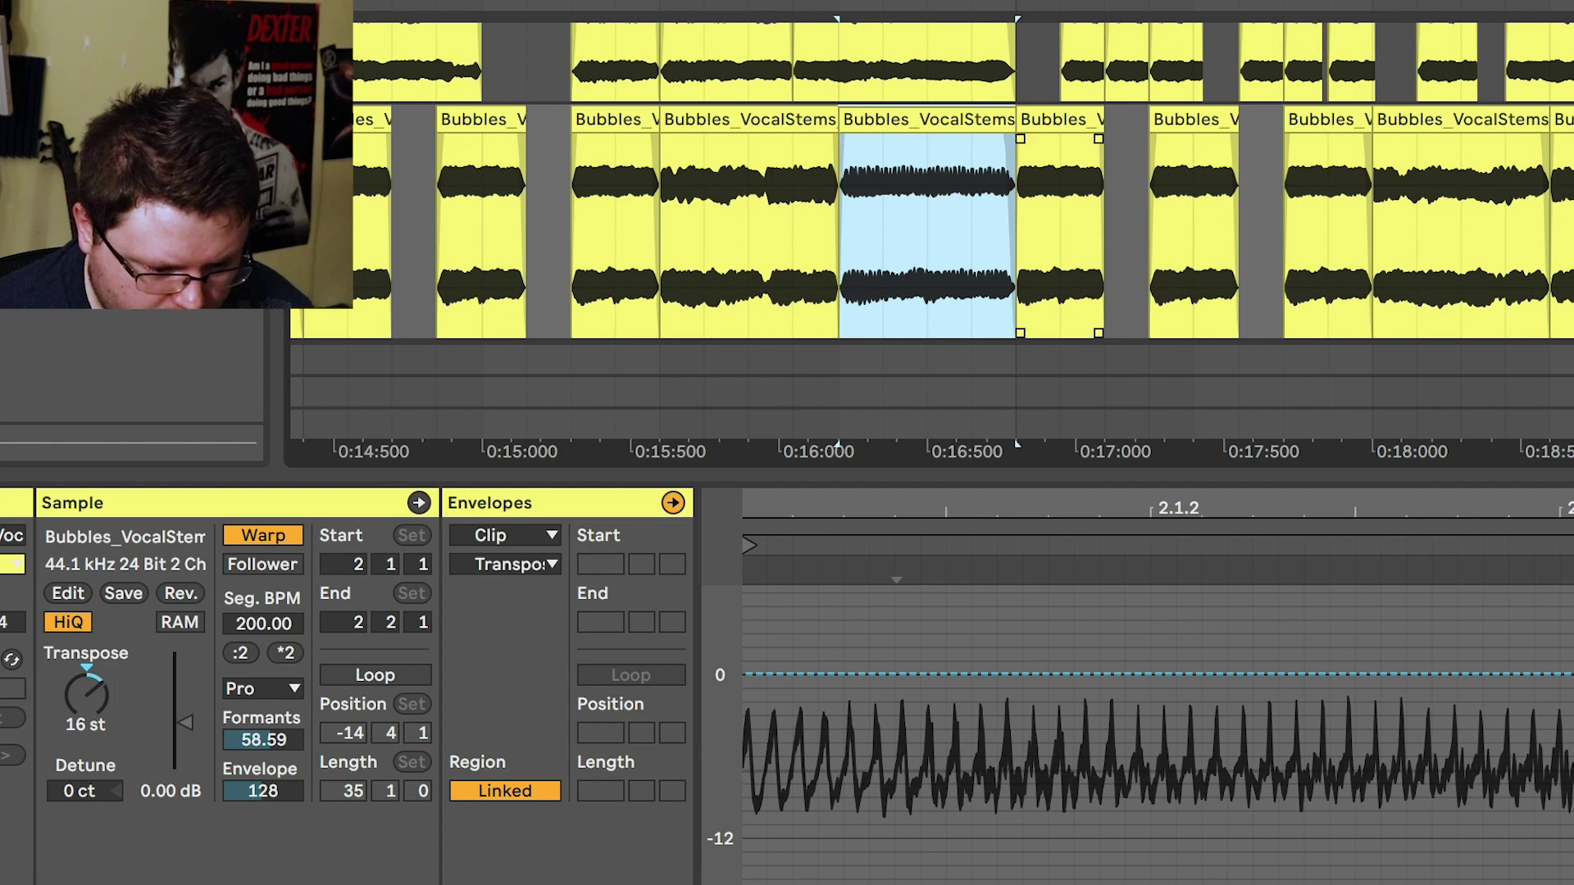
{"action": "left_click", "coordinate": [1043, 818]}
{"action": "scroll", "coordinate": [1043, 818], "scroll_direction": "down", "scroll_amount": 3}
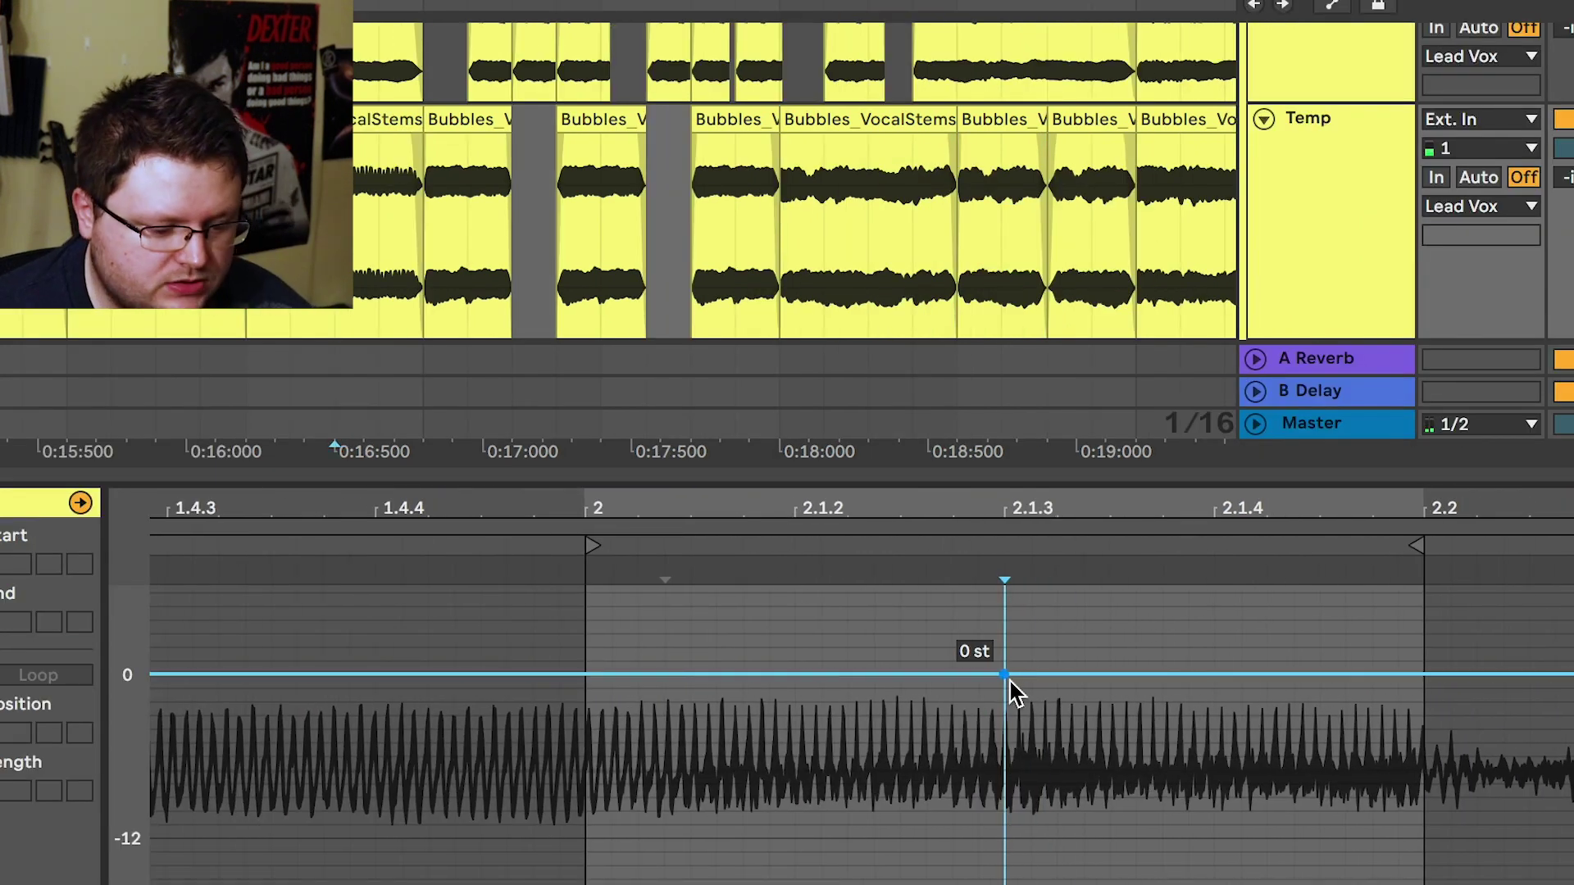
{"action": "left_click_drag", "start_coordinate": [1052, 695], "coordinate": [1051, 722]}
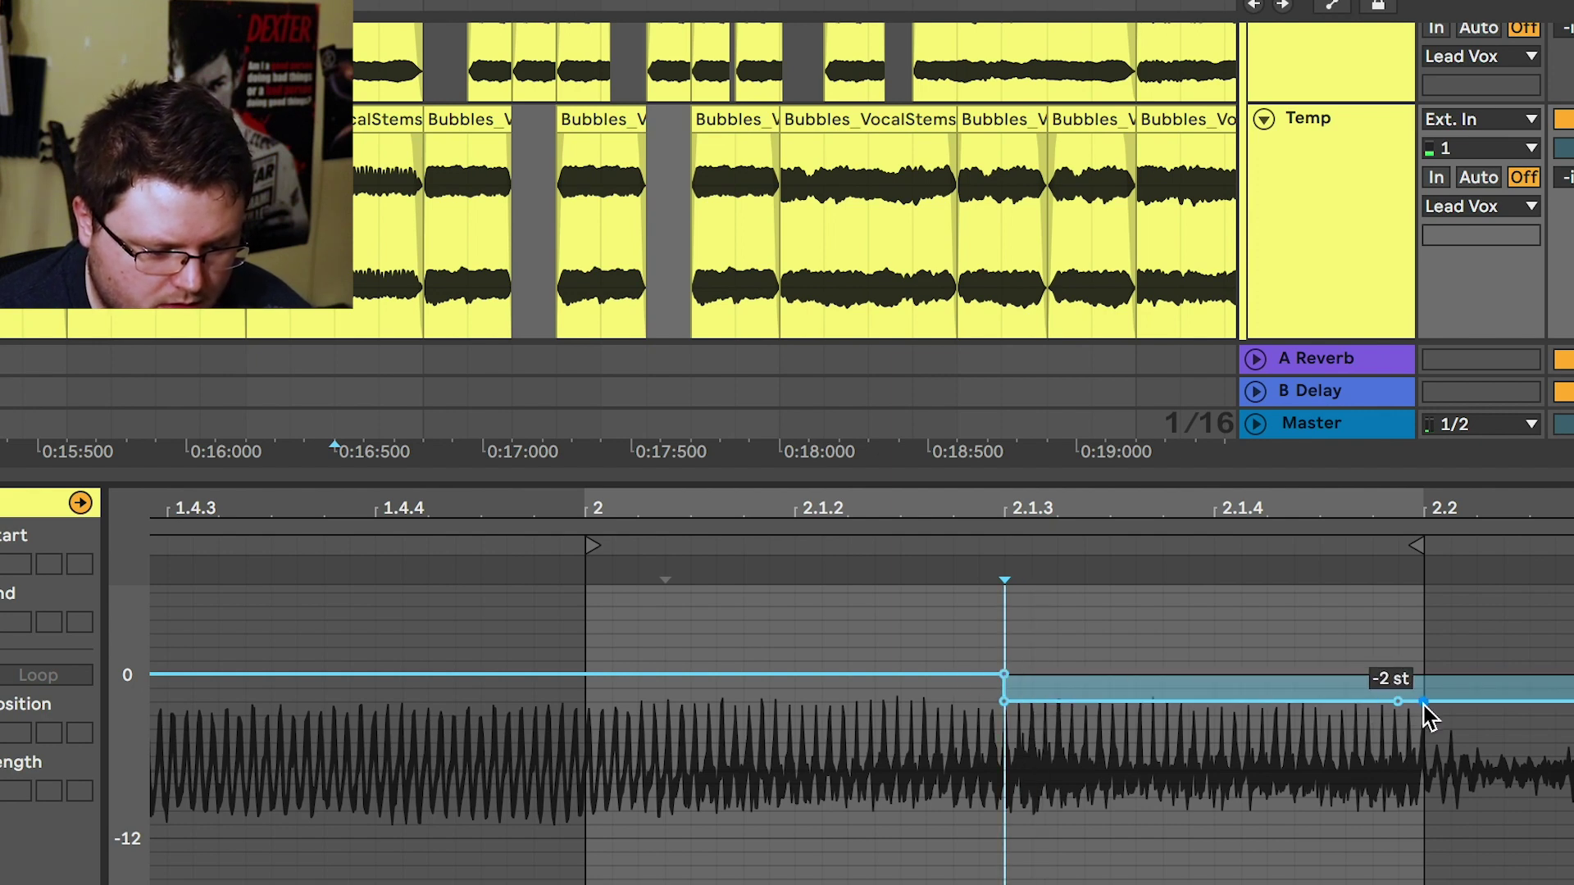
{"action": "left_click_drag", "start_coordinate": [1424, 703], "coordinate": [1424, 673]}
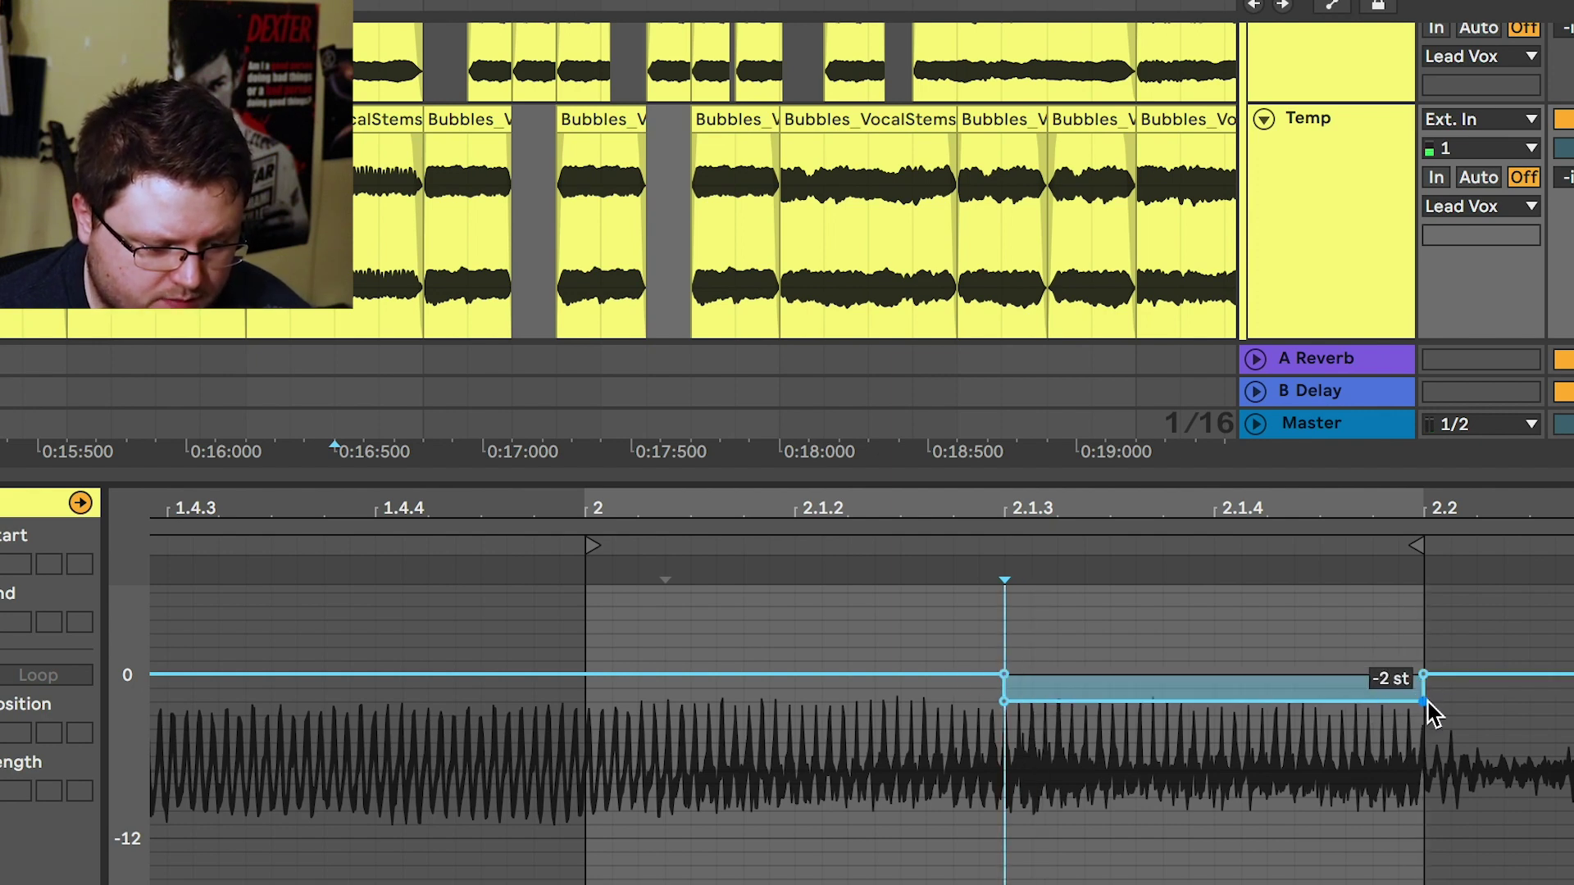
{"action": "key", "text": "space"}
{"action": "key", "text": "space"}
{"action": "key", "text": "space"}
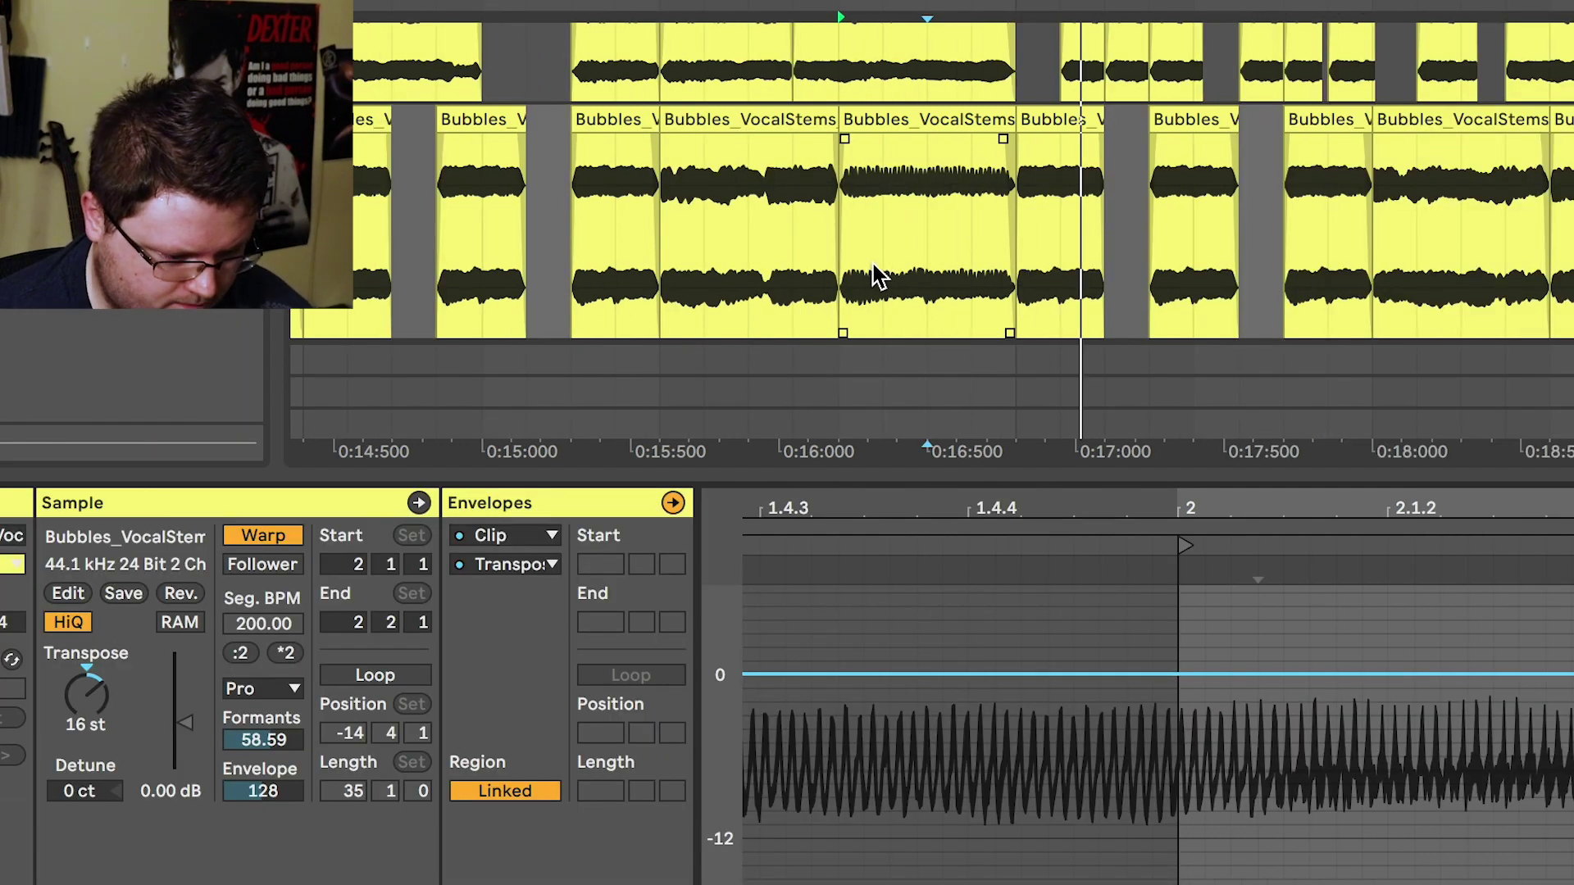
{"action": "key", "text": "space"}
Hide the clip's detail view and play the whole vocal chop from 0:09.6
{"action": "scroll", "coordinate": [1007, 137], "scroll_direction": "down", "scroll_amount": 5}
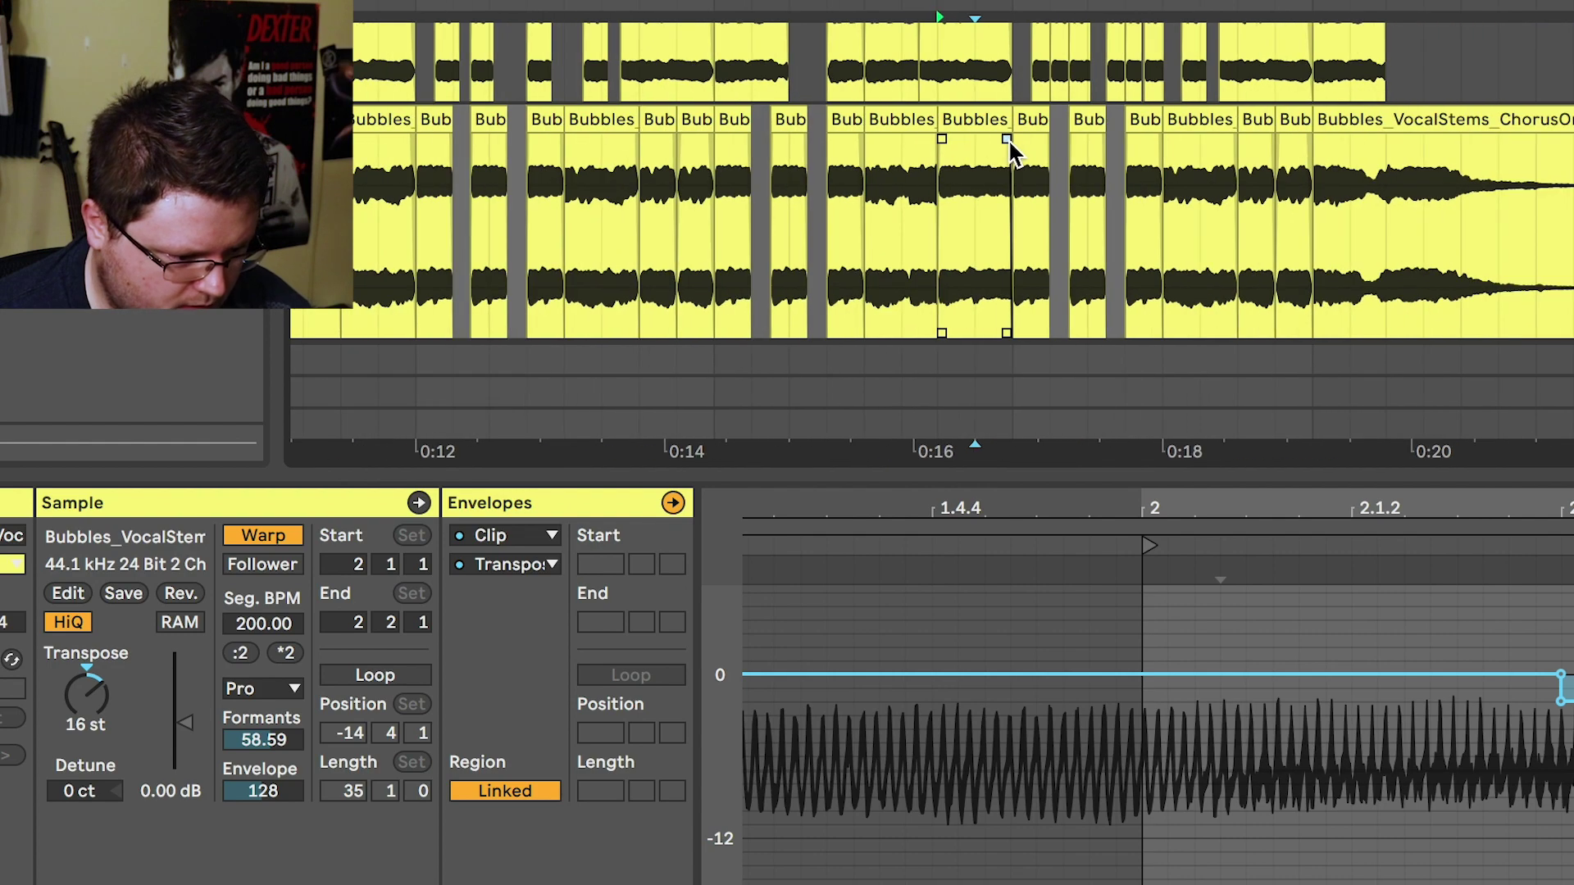
{"action": "left_click", "coordinate": [607, 223]}
{"action": "key", "text": "super+alt+l"}
{"action": "key", "text": "space"}
{"action": "scroll", "coordinate": [607, 223], "scroll_direction": "up", "scroll_amount": 2}
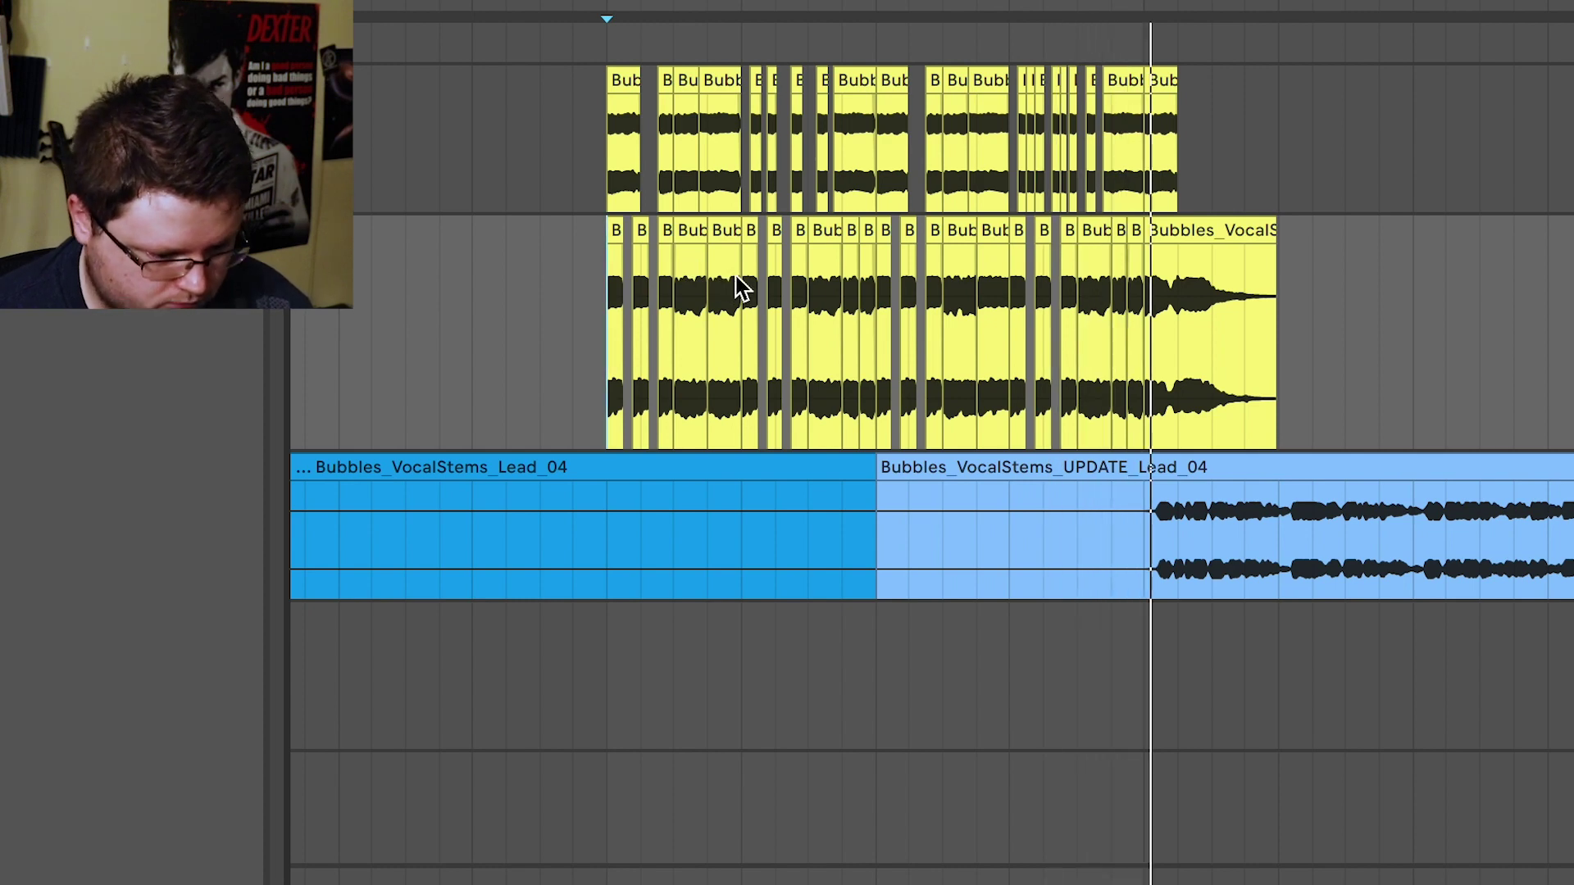
{"action": "mouse_move", "coordinate": [1193, 267]}
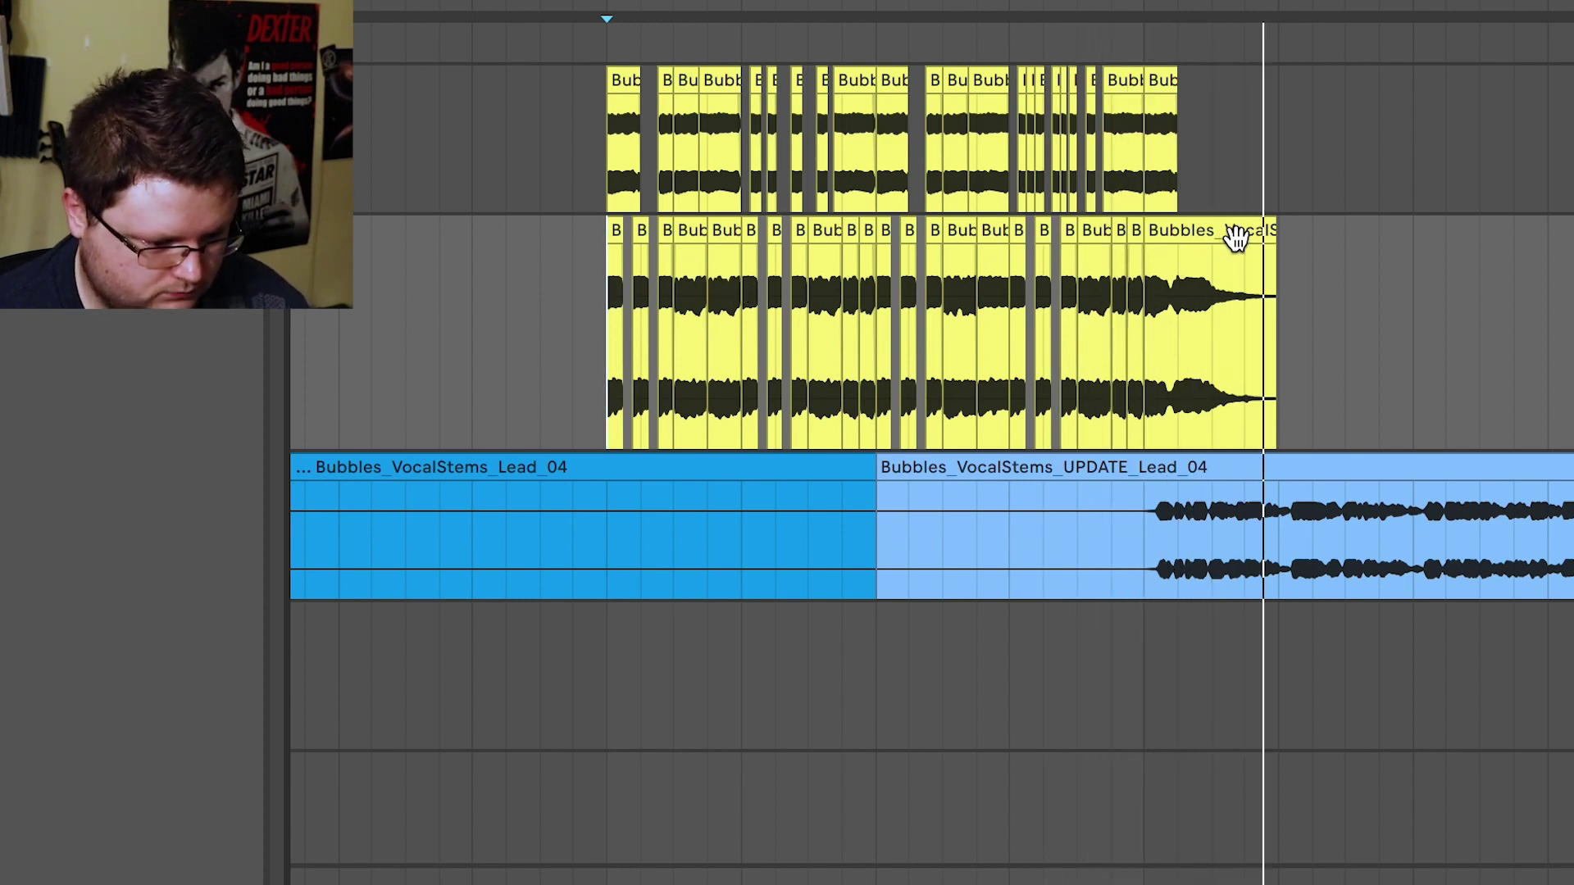